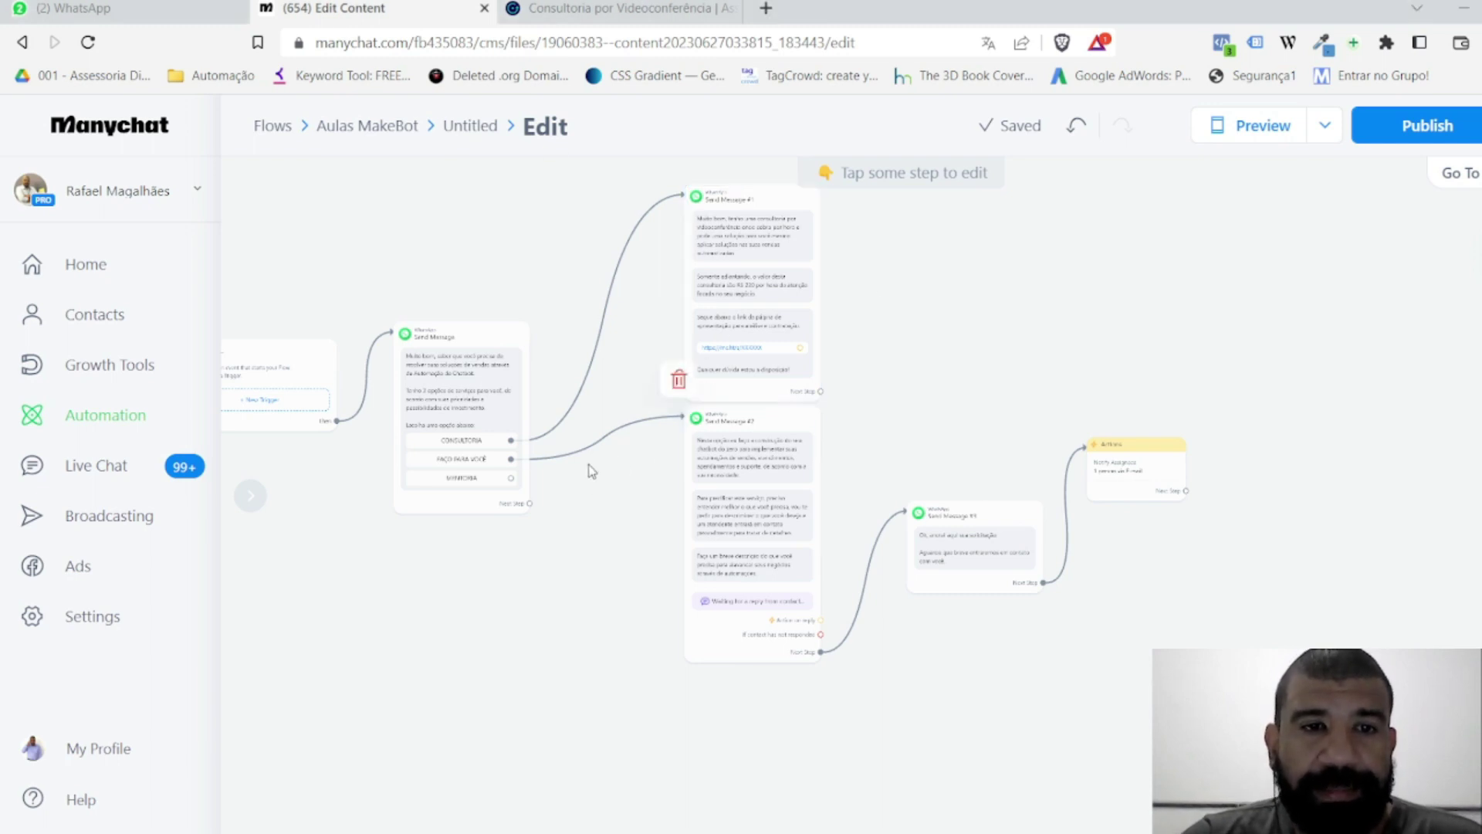
Step: View the Manychat WhatsApp flow offering CONSULTORIA, FAÇO PARA VOCÊ and MENTORIA with its follow-up messages
{"action": "mouse_move", "coordinate": [281, 407]}
{"action": "scroll", "coordinate": [436, 478], "scroll_direction": "up", "scroll_amount": 5}
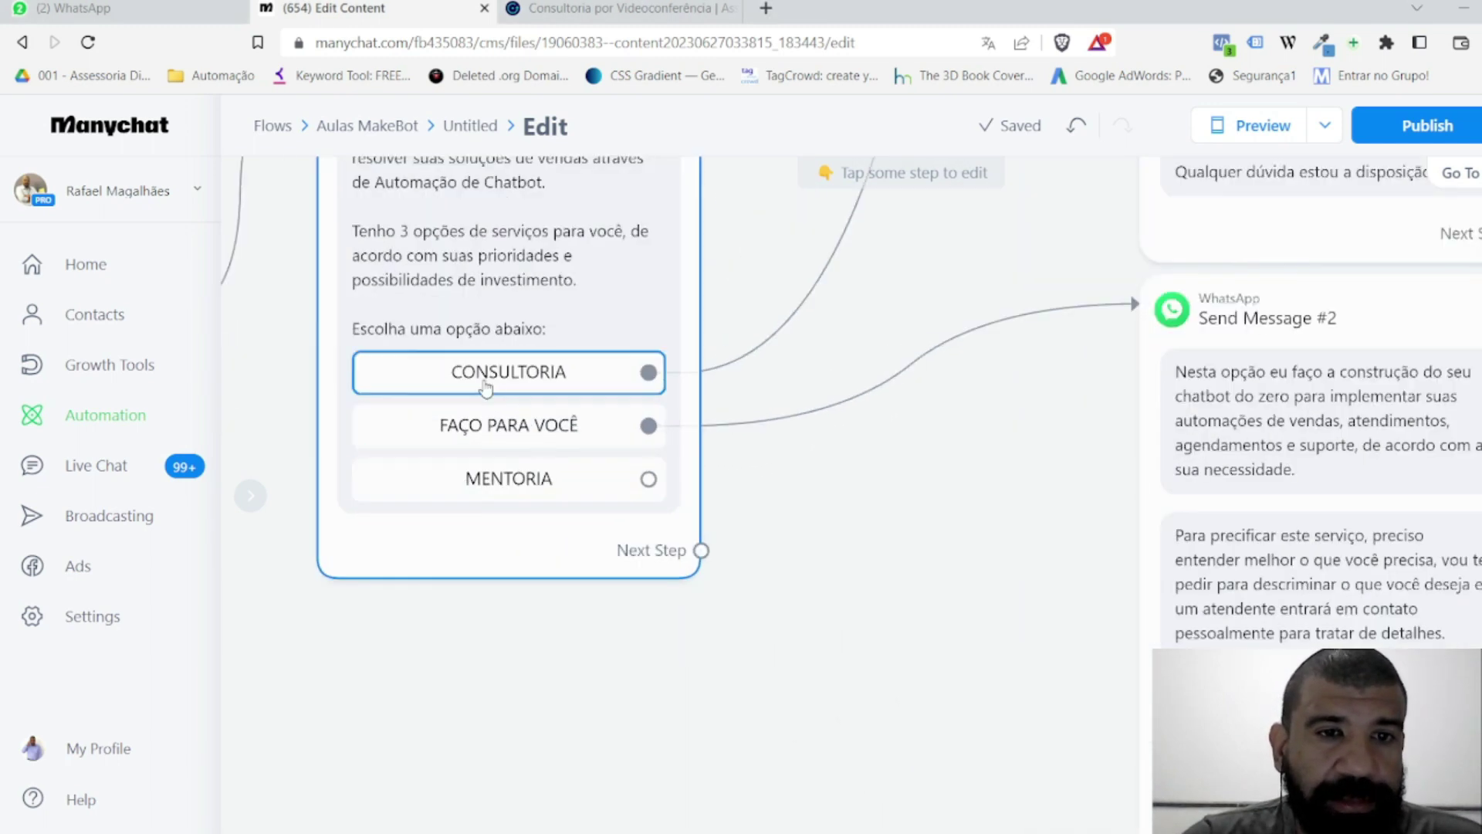
{"action": "scroll", "coordinate": [830, 510], "scroll_direction": "down", "scroll_amount": 3}
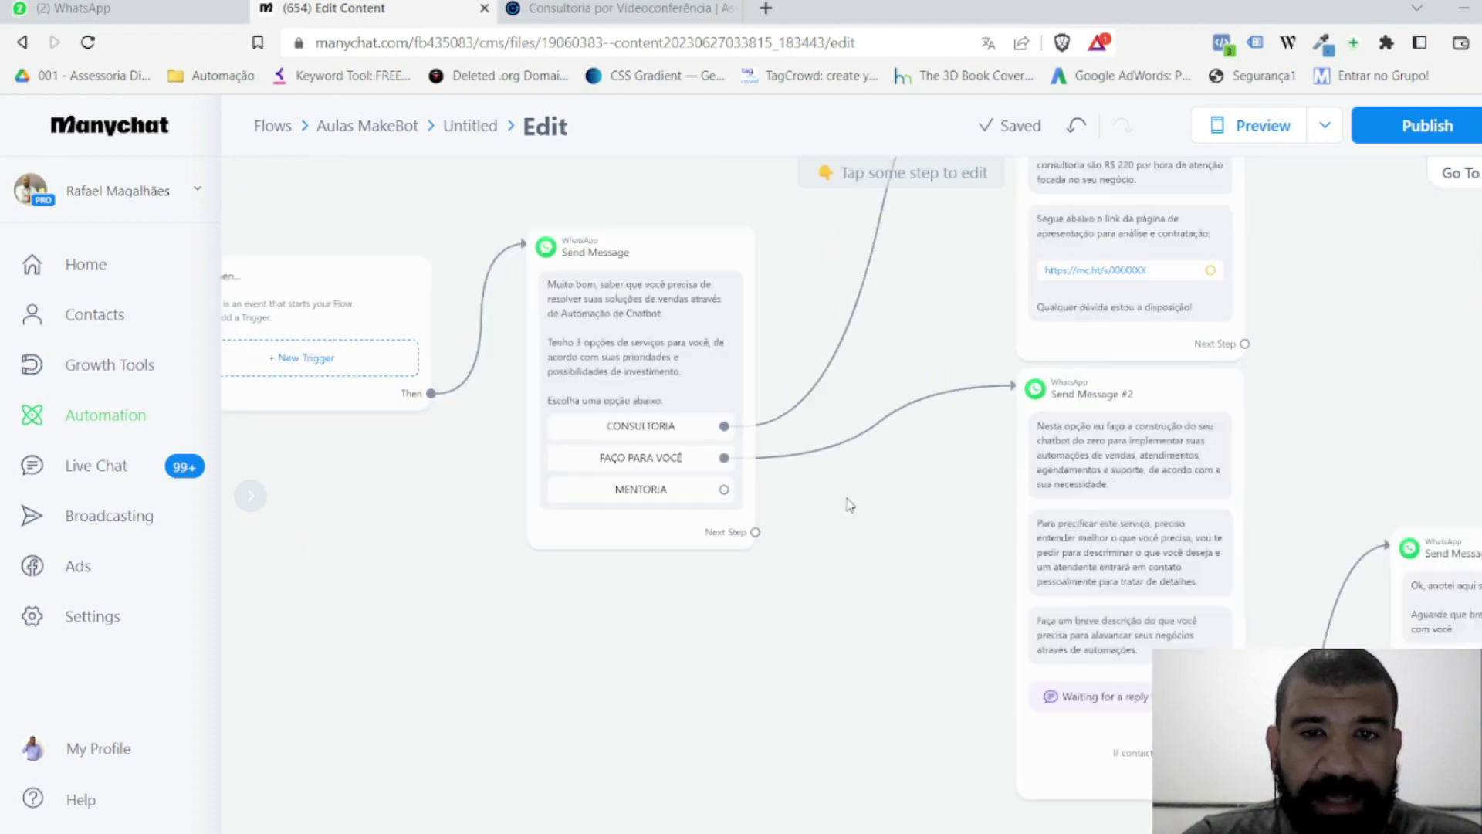
{"action": "left_click_drag", "start_coordinate": [940, 317], "coordinate": [734, 534]}
{"action": "scroll", "coordinate": [927, 324], "scroll_direction": "up", "scroll_amount": 5}
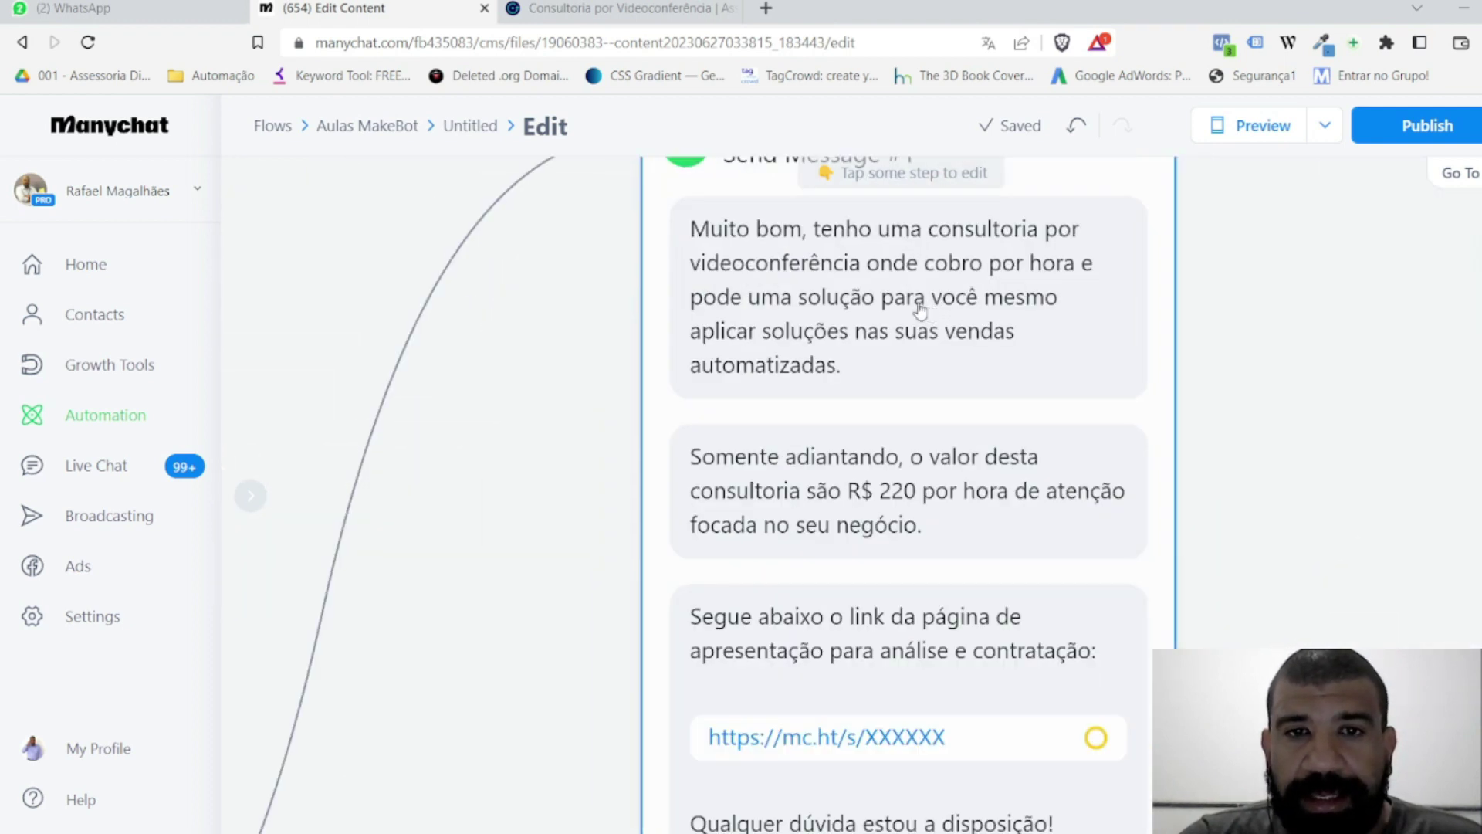
{"action": "scroll", "coordinate": [926, 326], "scroll_direction": "down", "scroll_amount": 5}
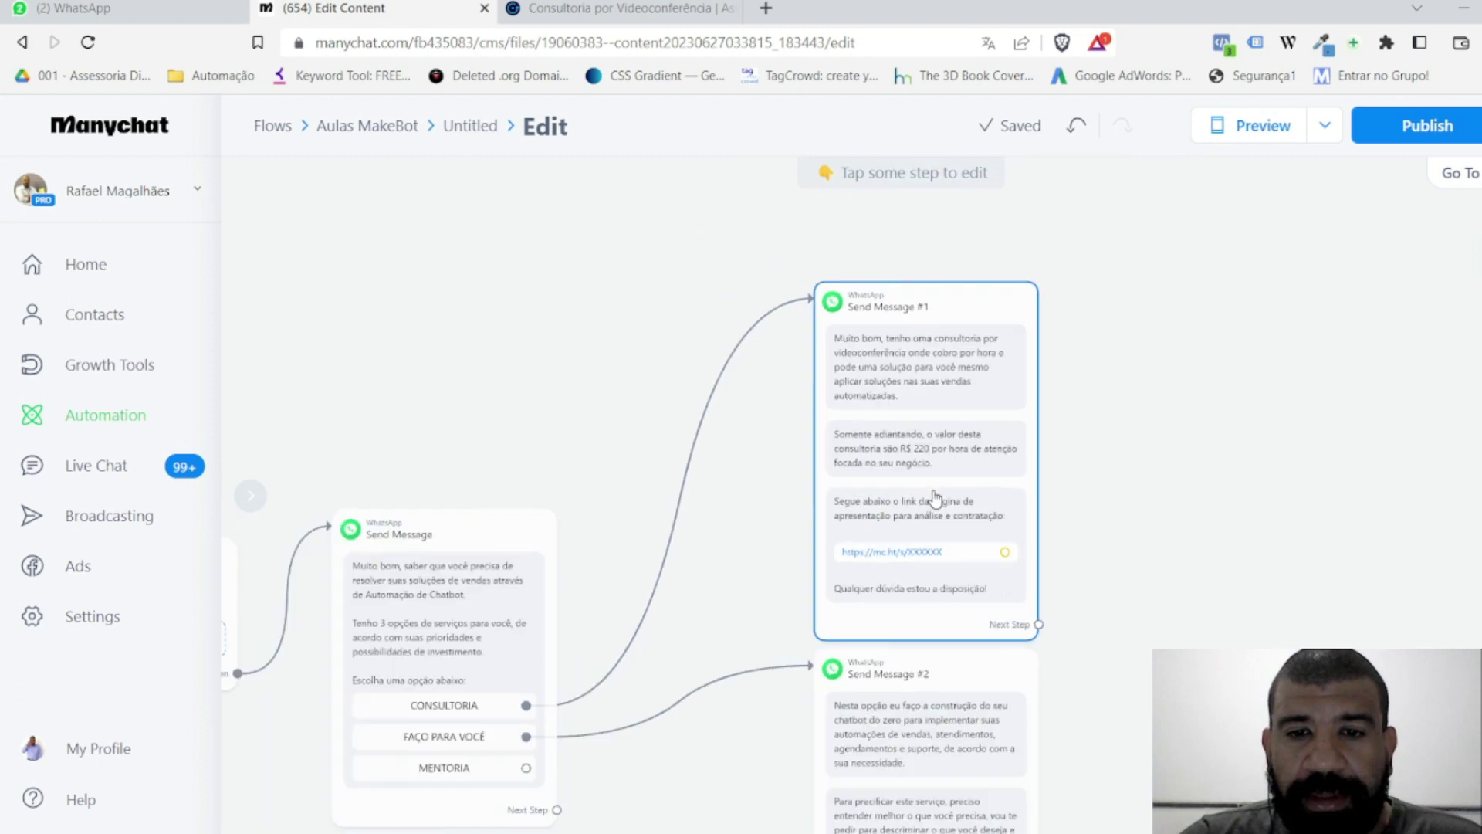
{"action": "left_click_drag", "start_coordinate": [1115, 530], "coordinate": [1054, 255]}
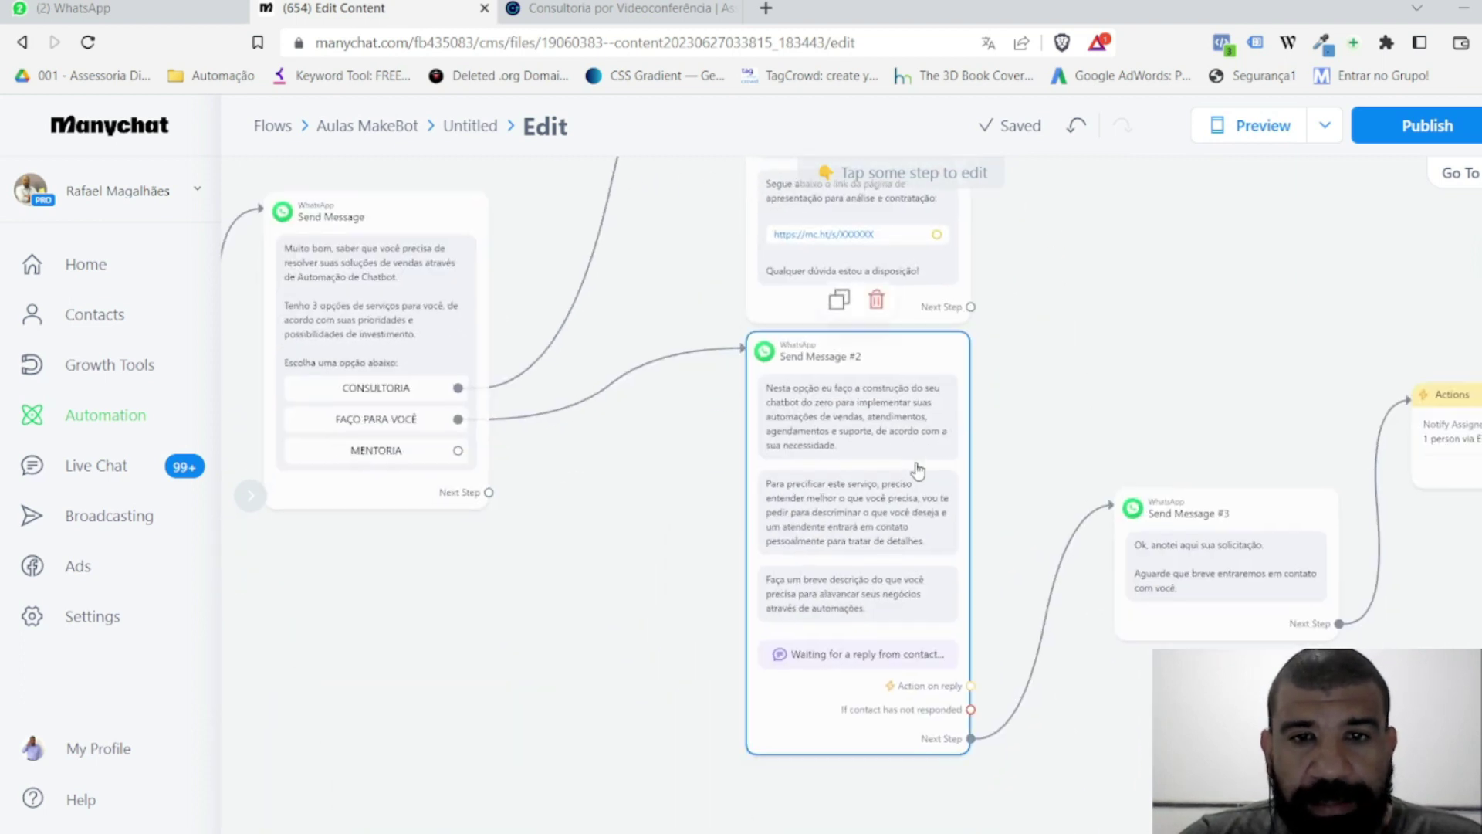
{"action": "scroll", "coordinate": [899, 482], "scroll_direction": "down", "scroll_amount": 2}
{"action": "scroll", "coordinate": [895, 510], "scroll_direction": "up", "scroll_amount": 5}
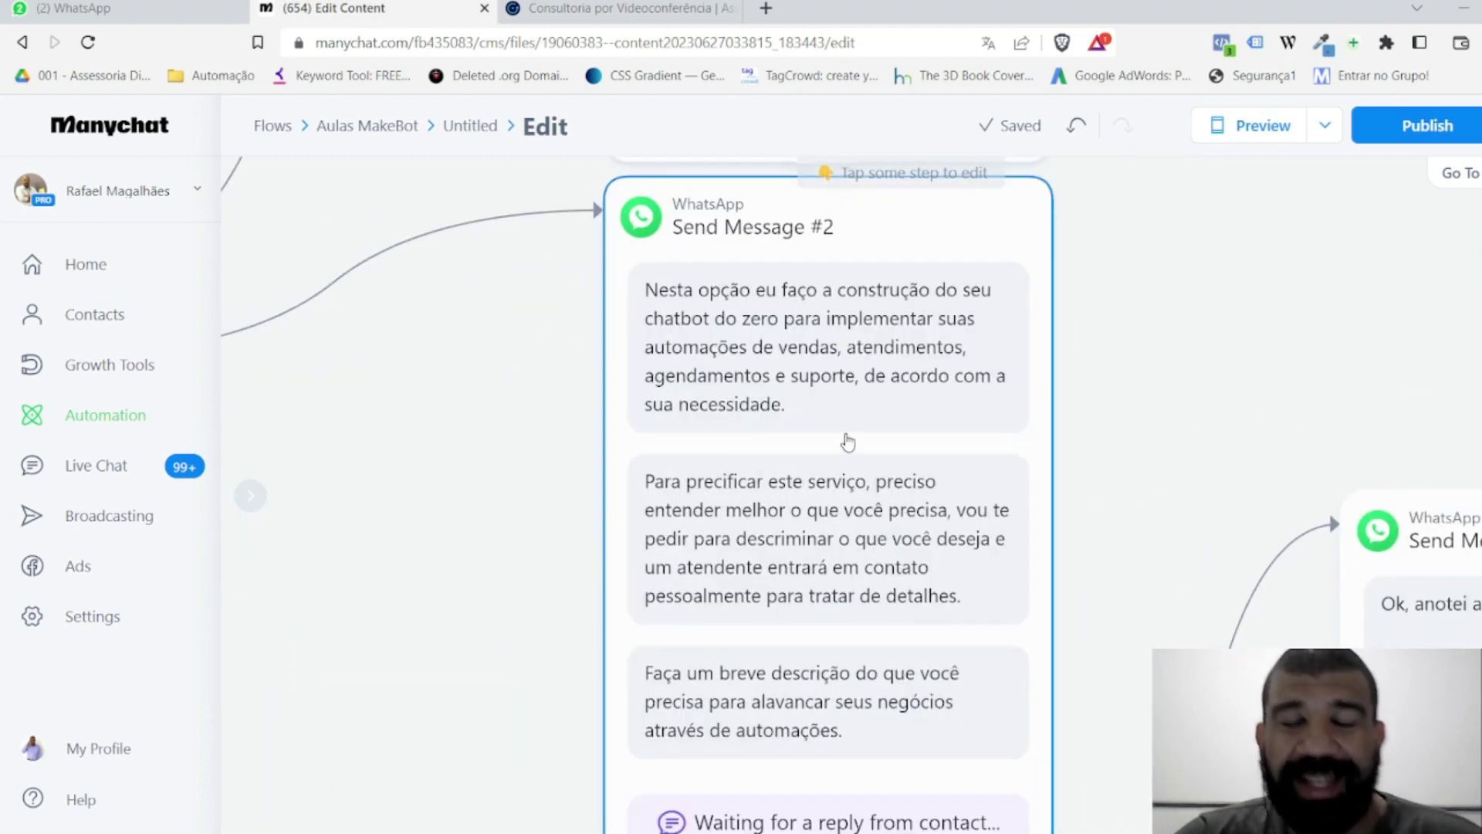
{"action": "scroll", "coordinate": [840, 423], "scroll_direction": "down", "scroll_amount": 4}
{"action": "scroll", "coordinate": [1015, 420], "scroll_direction": "down", "scroll_amount": 3}
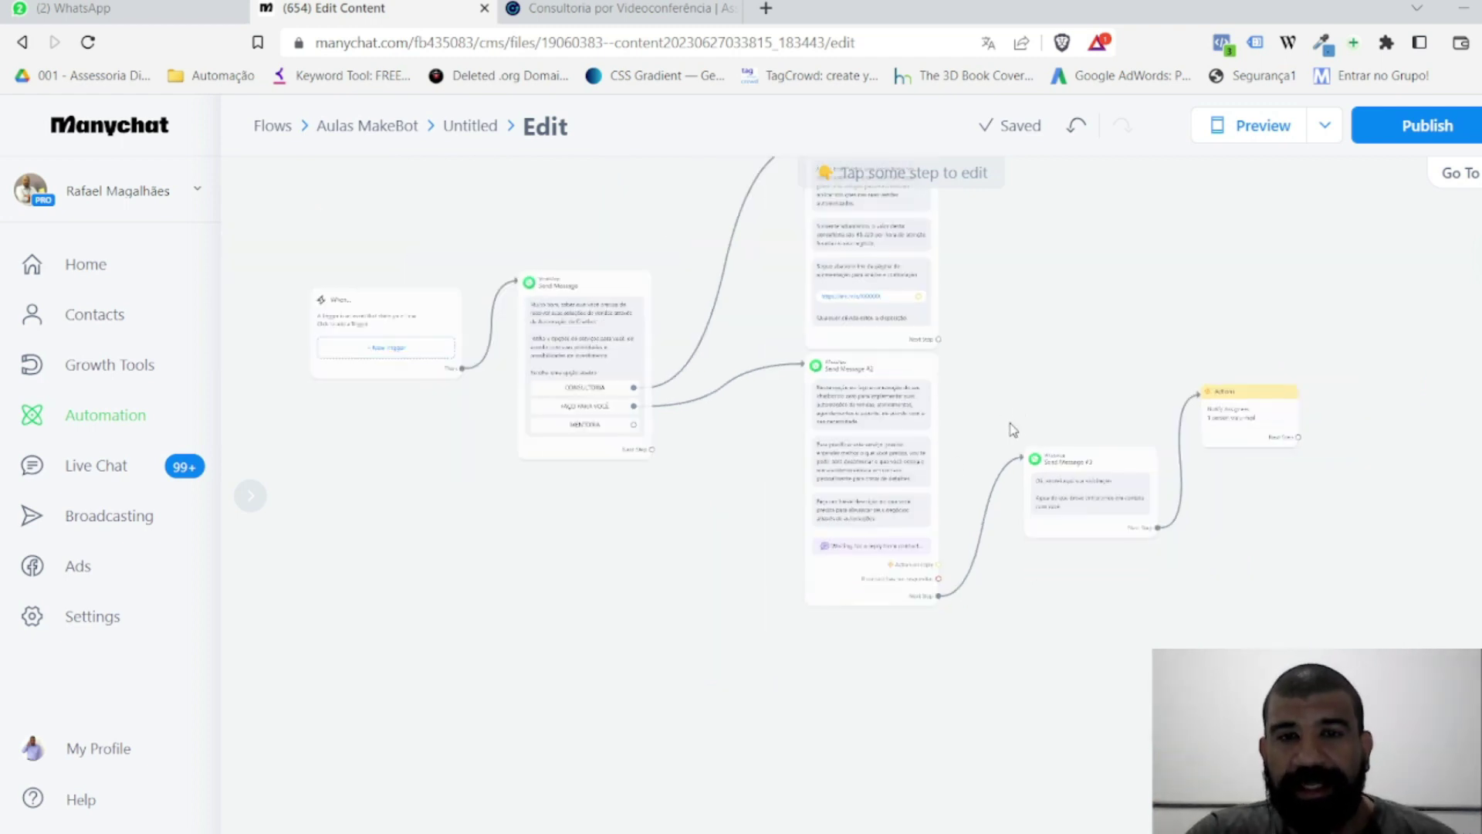
{"action": "left_click_drag", "start_coordinate": [1043, 282], "coordinate": [1019, 359]}
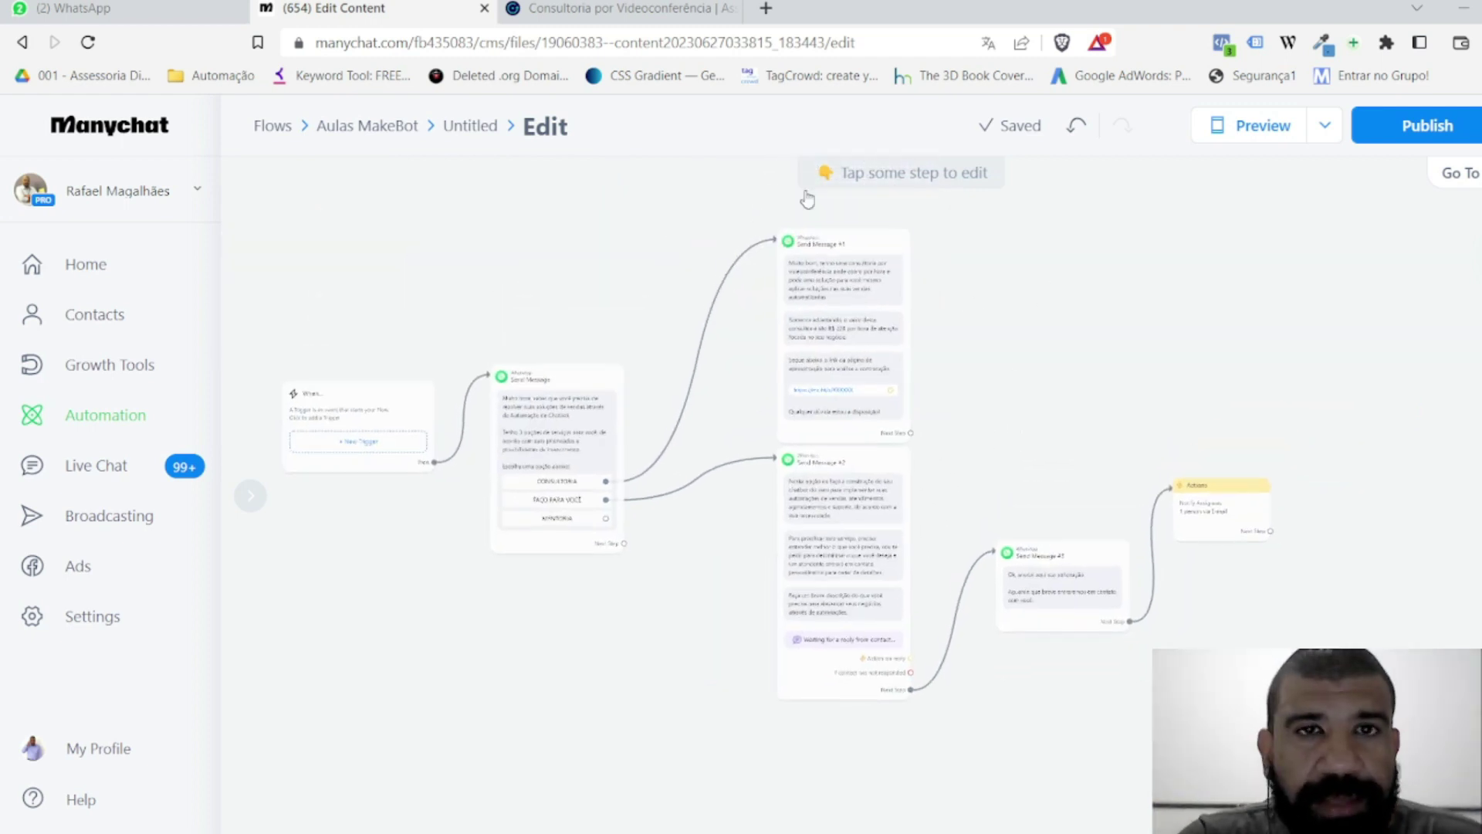
{"action": "left_click", "coordinate": [766, 8]}
Step: Go to trello.com and log in to Trello with the Google account
{"action": "type", "text": "trello"}
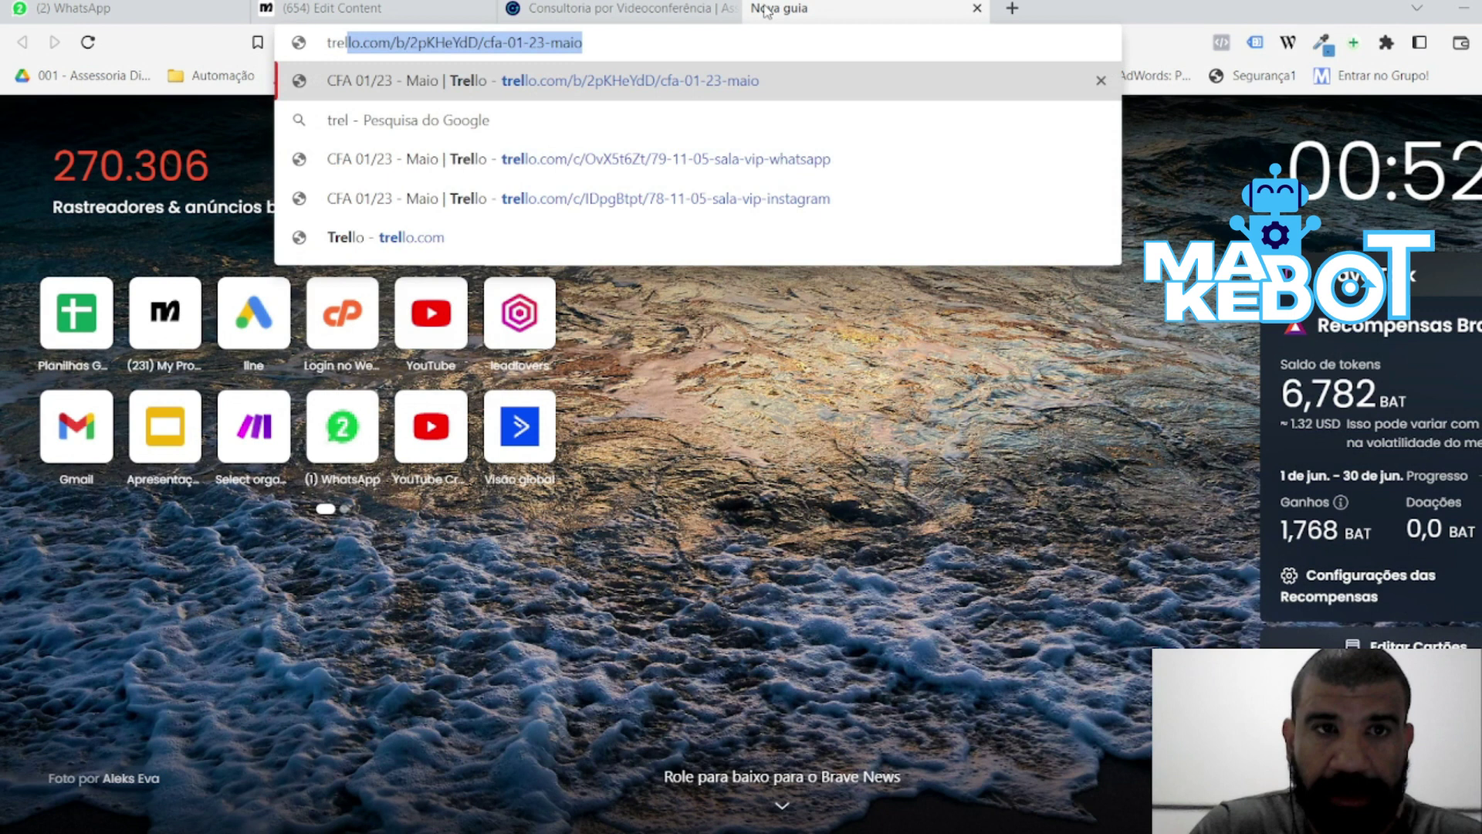
{"action": "type", "text": ".com"}
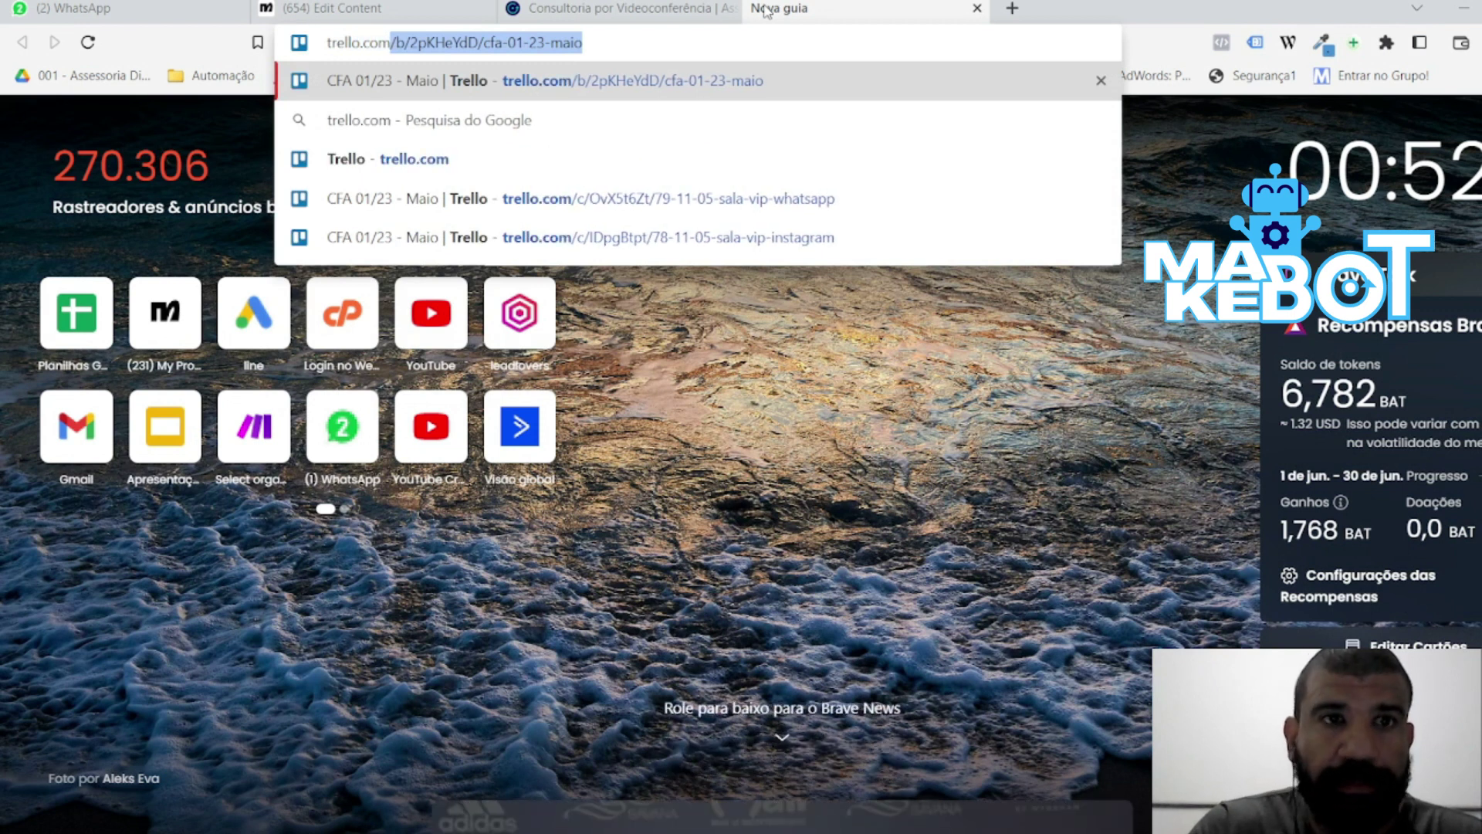
{"action": "key", "text": "Return"}
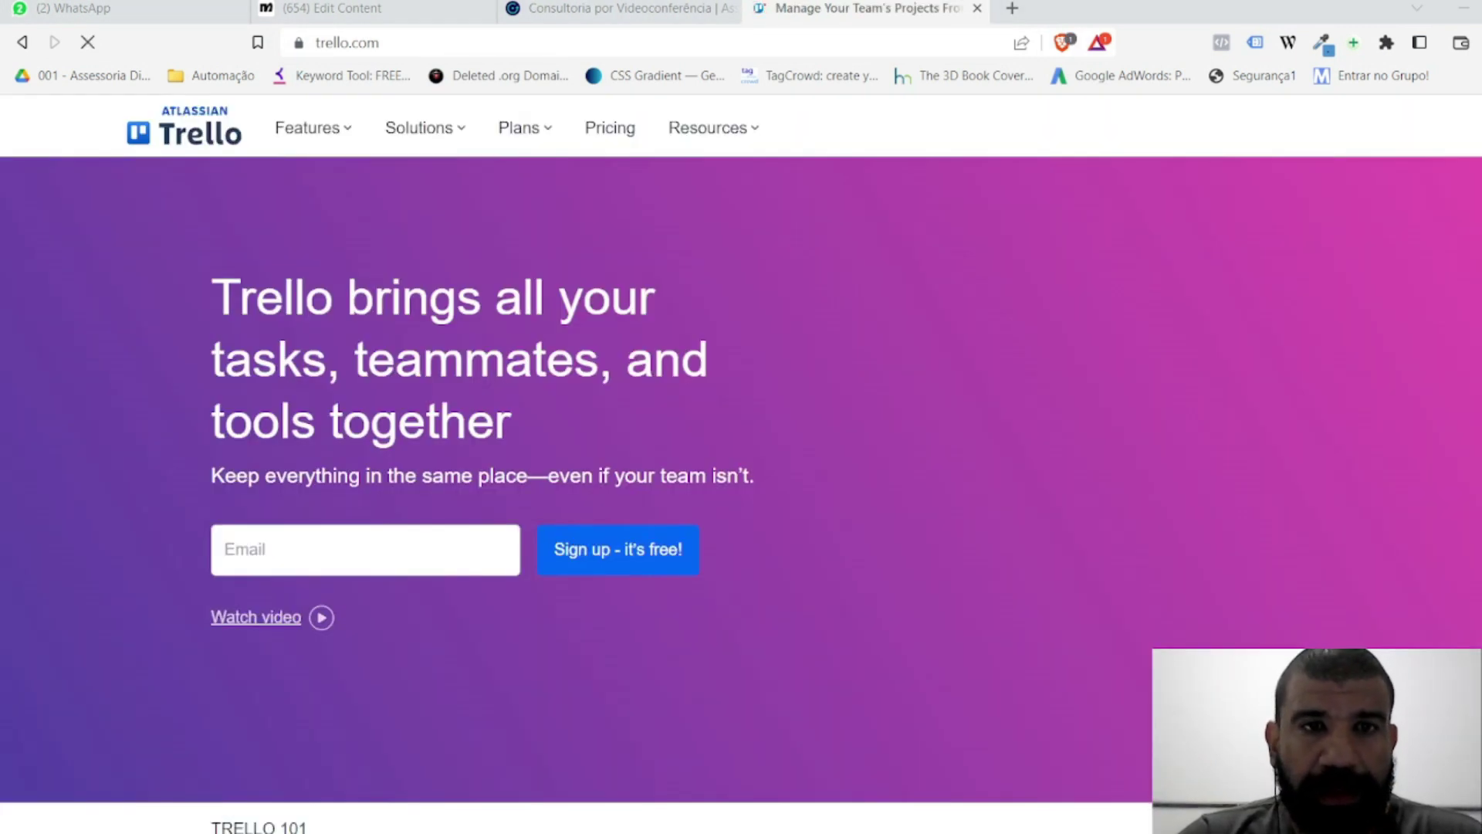
{"action": "left_click", "coordinate": [1208, 127]}
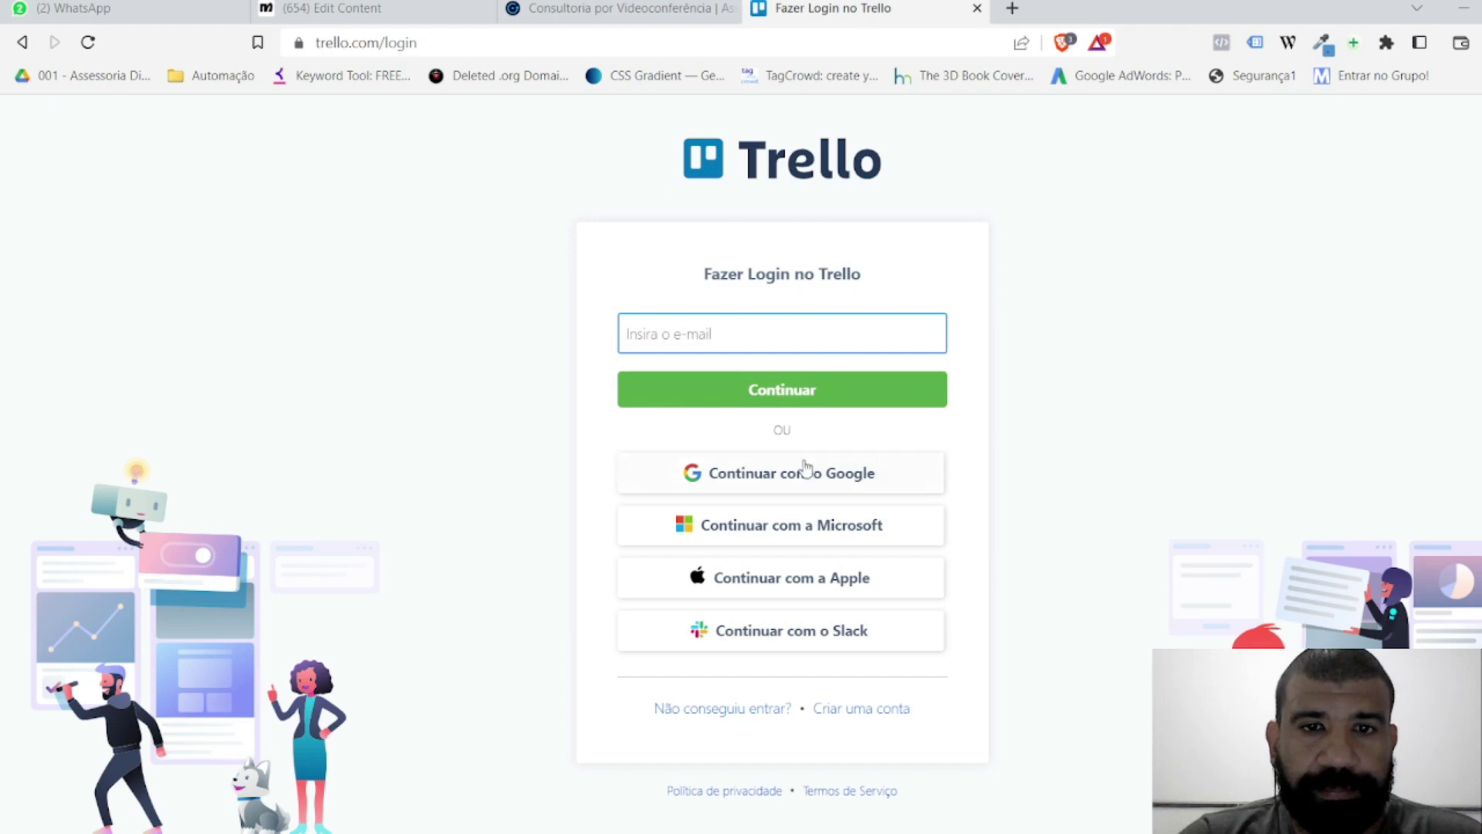
{"action": "left_click", "coordinate": [763, 483]}
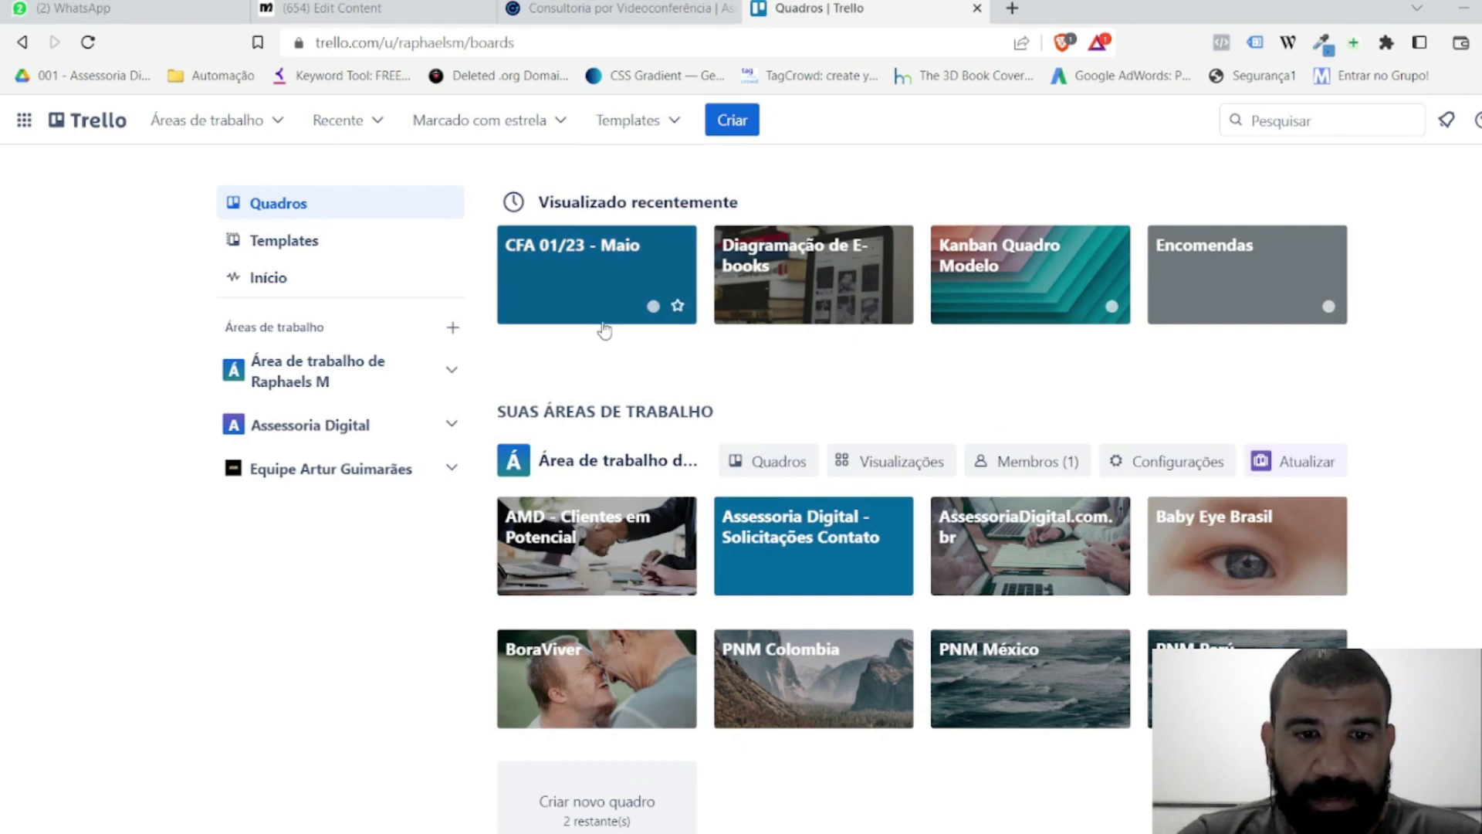
{"action": "left_click", "coordinate": [737, 121]}
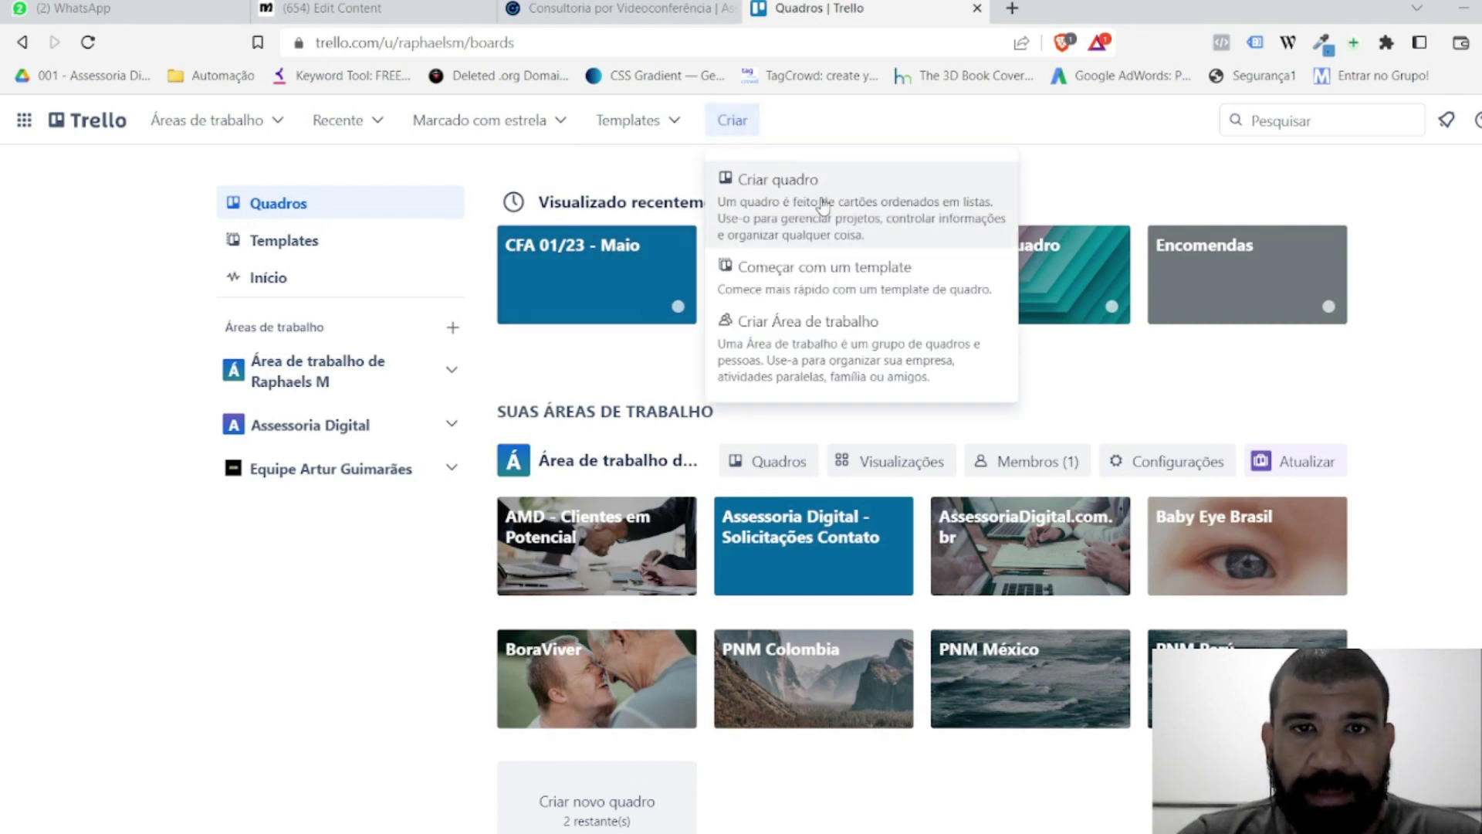
Step: Create a board titled 'Aula de Serviço' in the personal workspace
{"action": "left_click", "coordinate": [823, 200]}
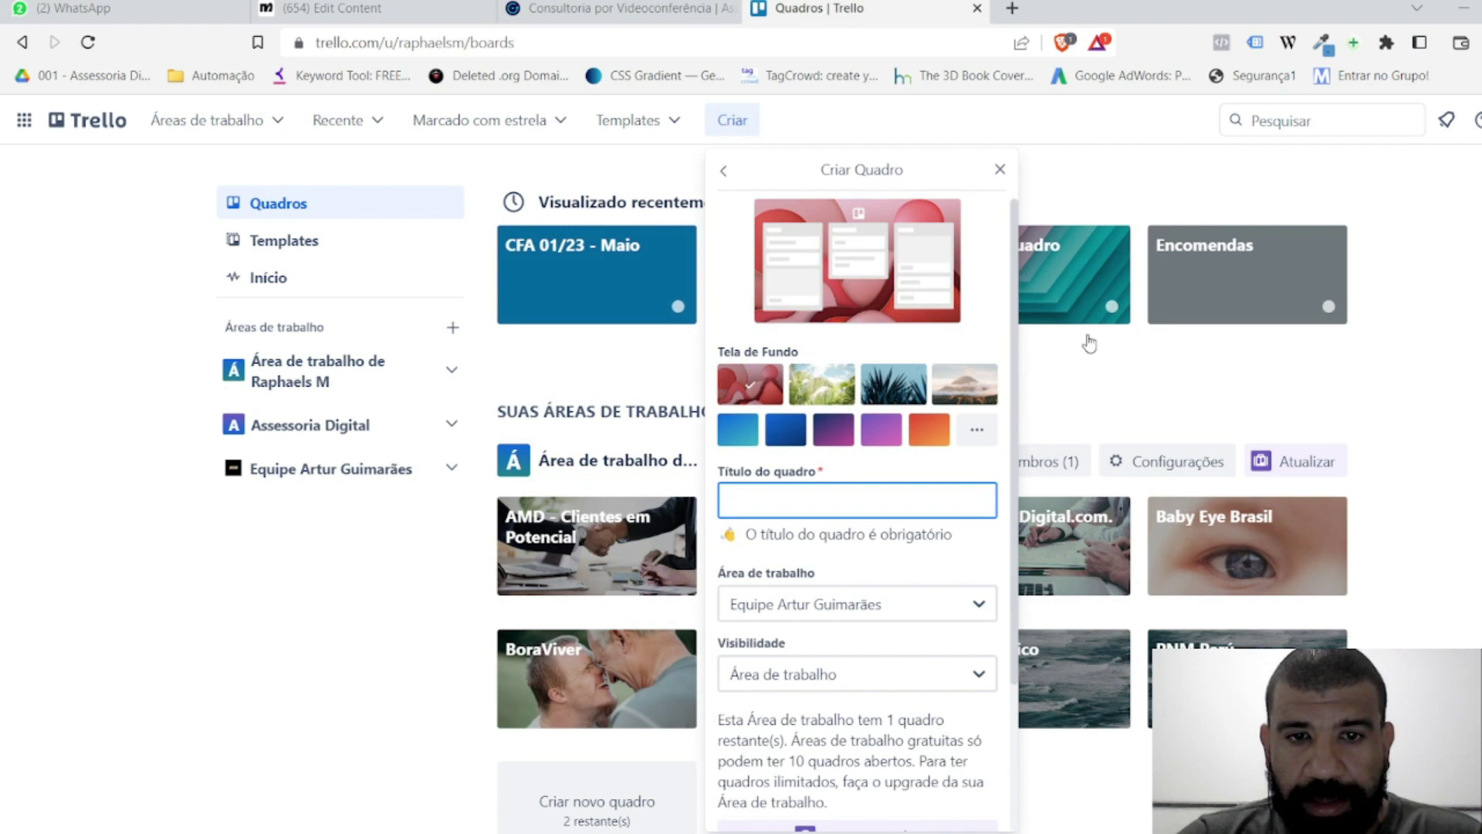
{"action": "type", "text": "Aula d"}
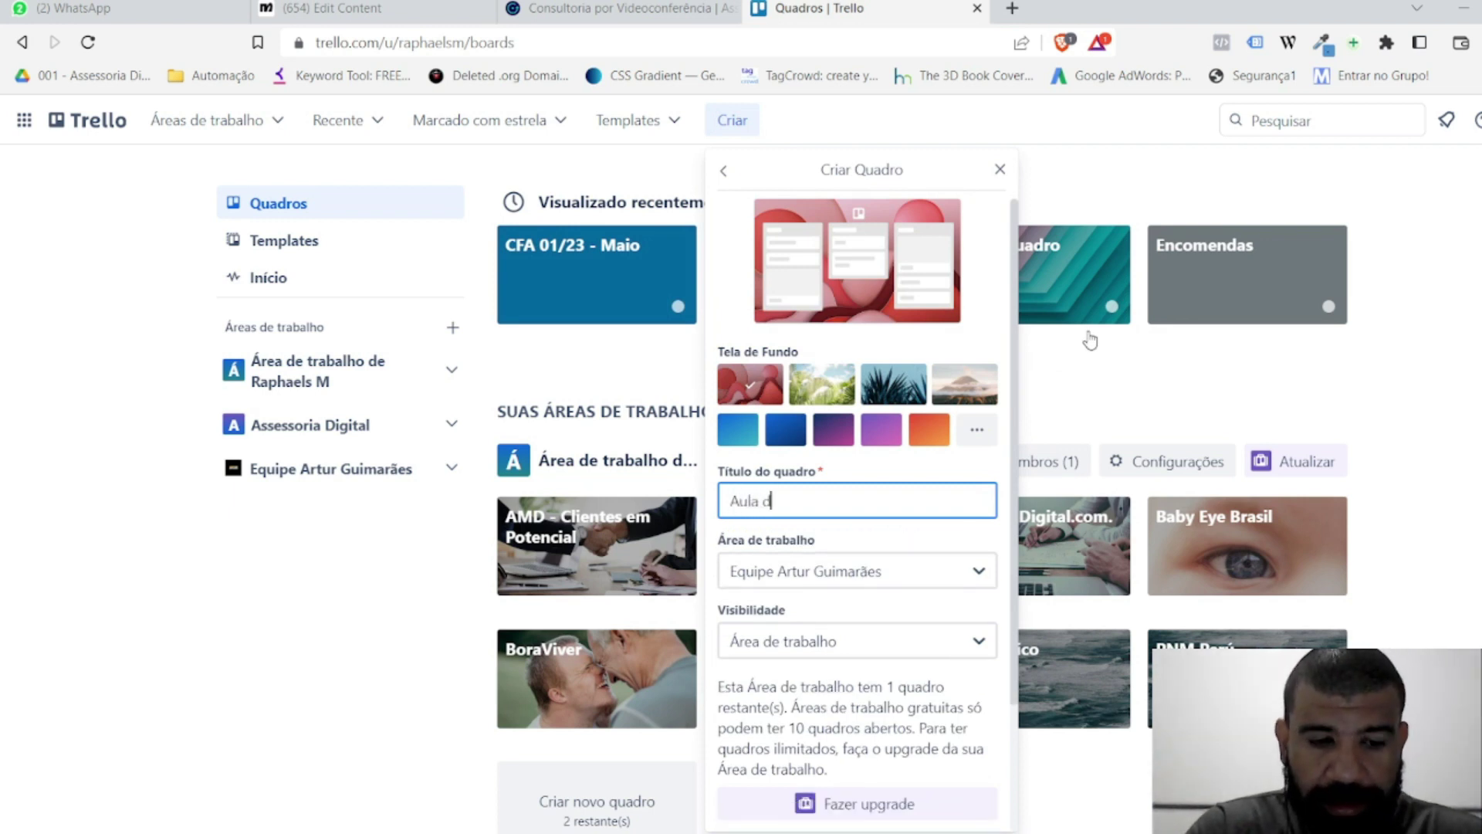
{"action": "type", "text": "e Serviço"}
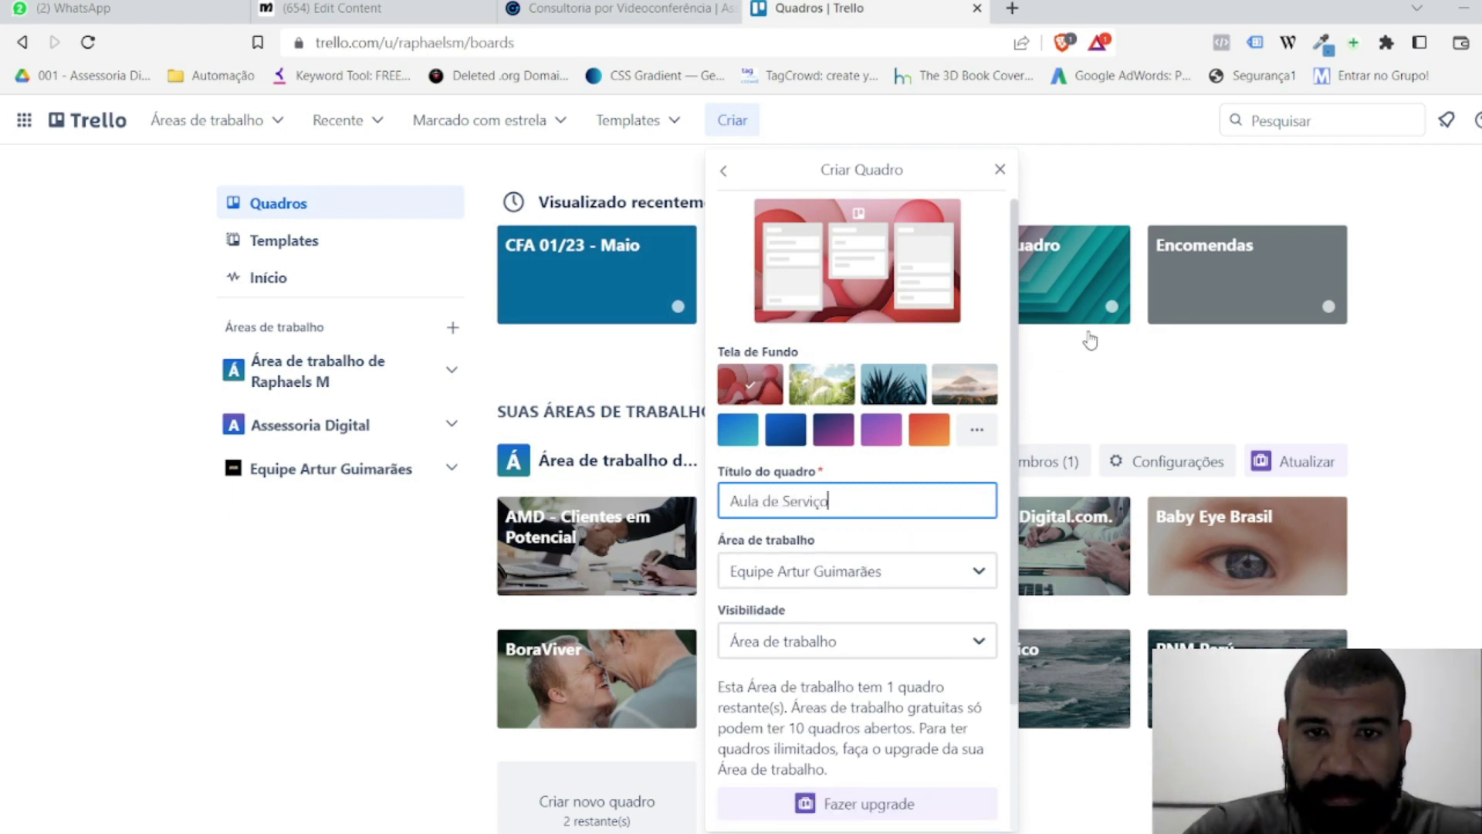
{"action": "left_click", "coordinate": [868, 571]}
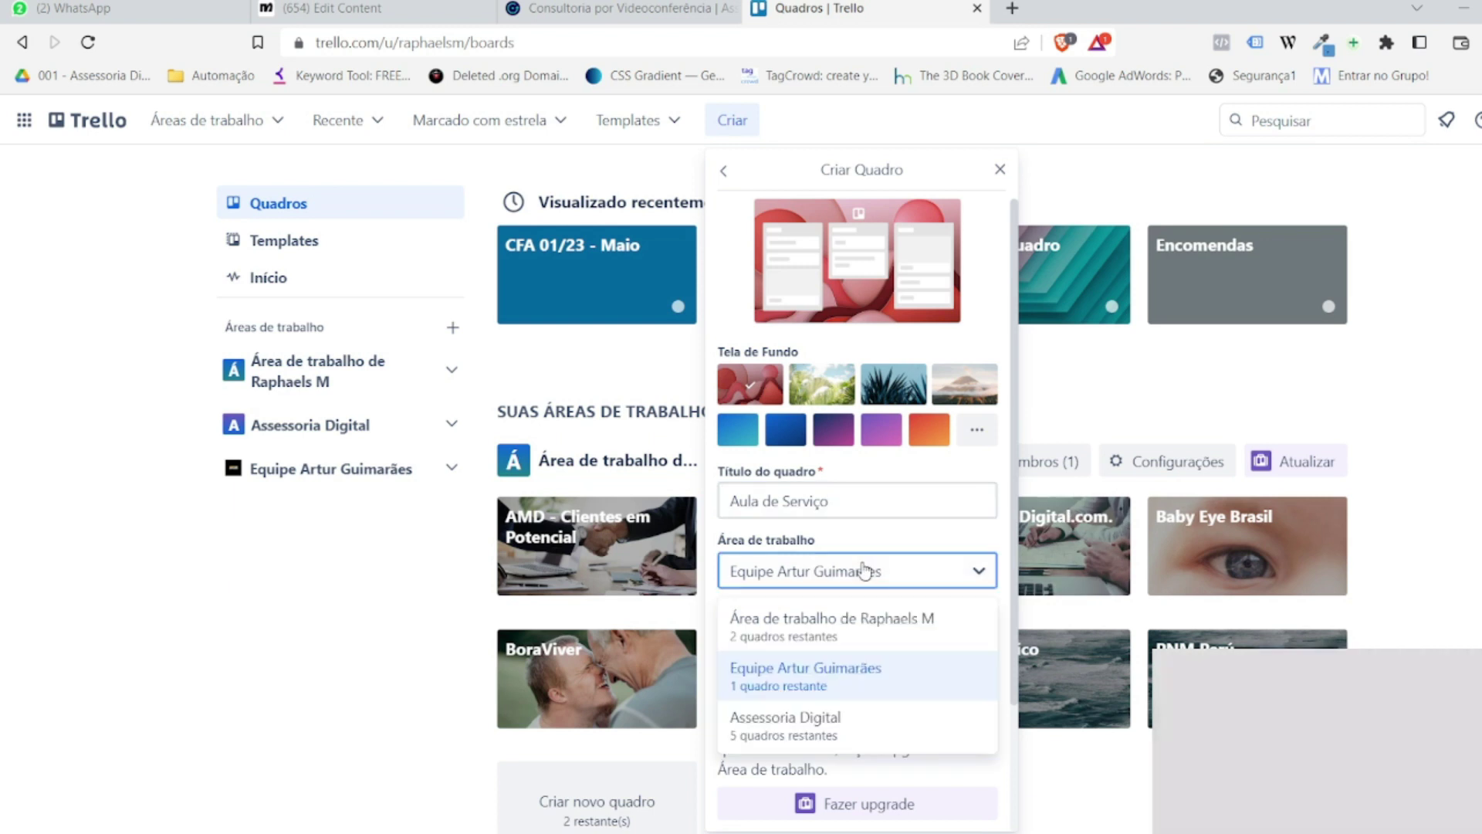
{"action": "left_click", "coordinate": [857, 627]}
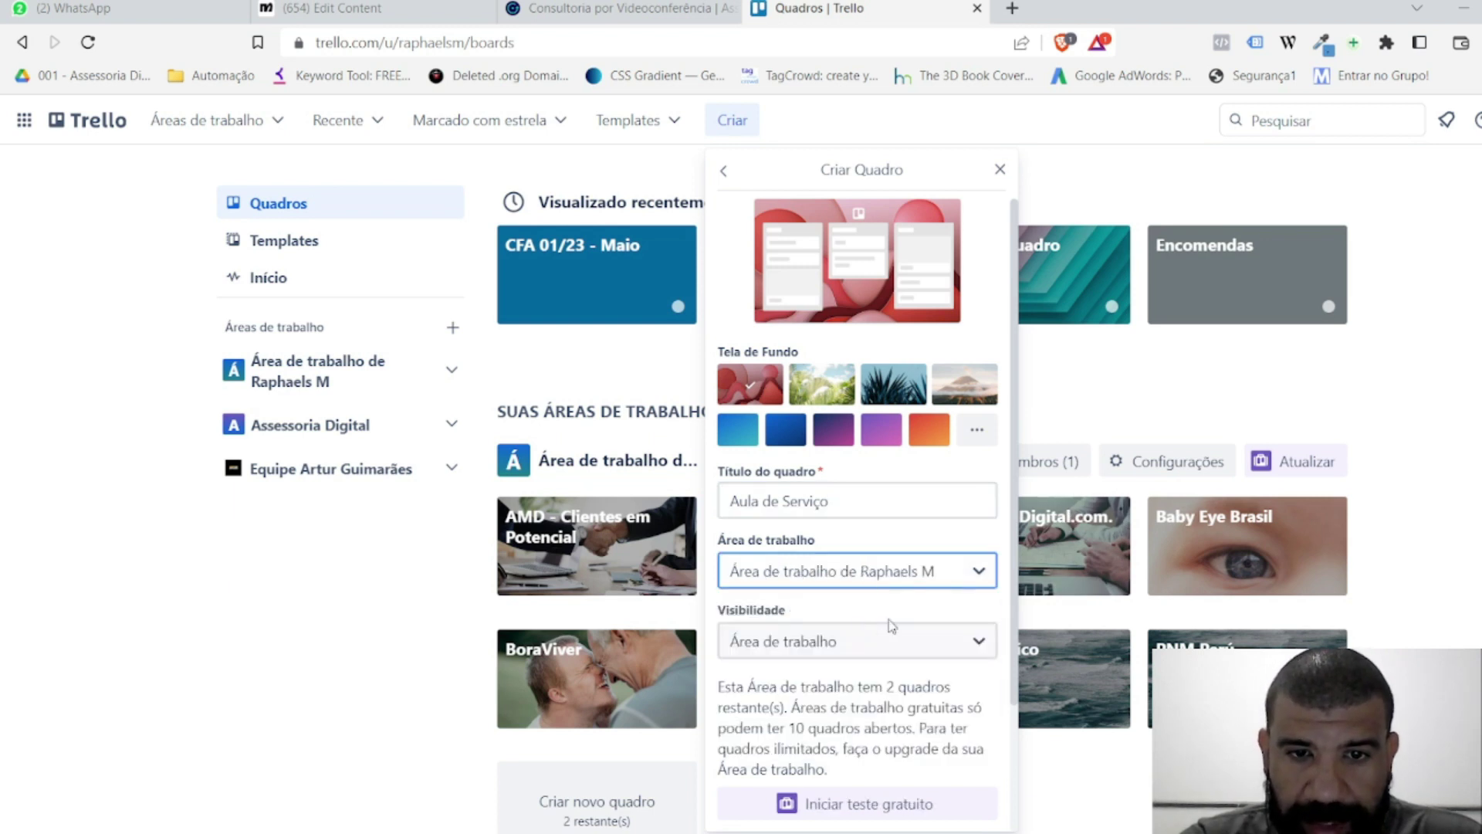
{"action": "scroll", "coordinate": [877, 660], "scroll_direction": "down", "scroll_amount": 2}
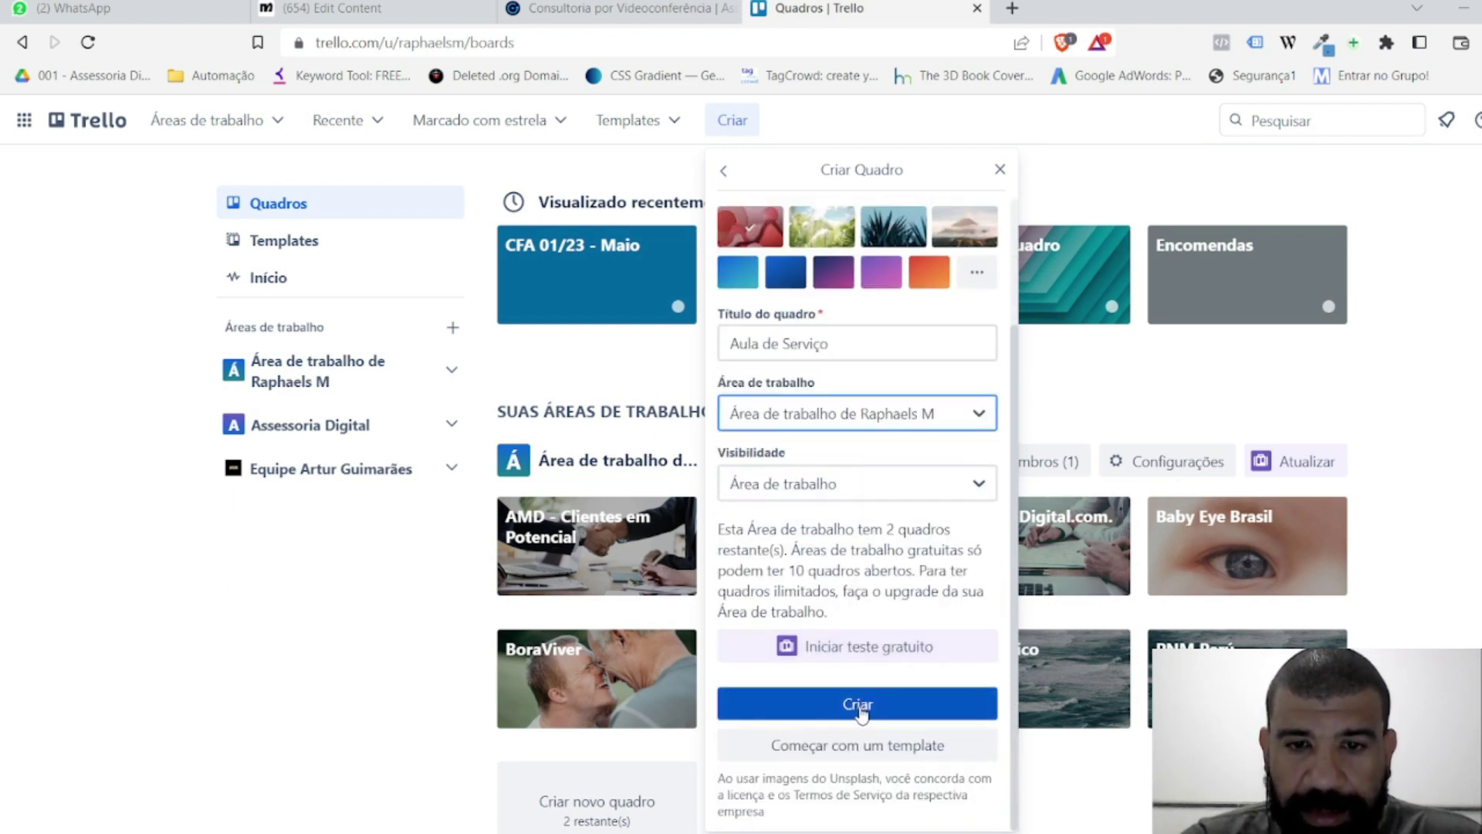
{"action": "left_click", "coordinate": [859, 705]}
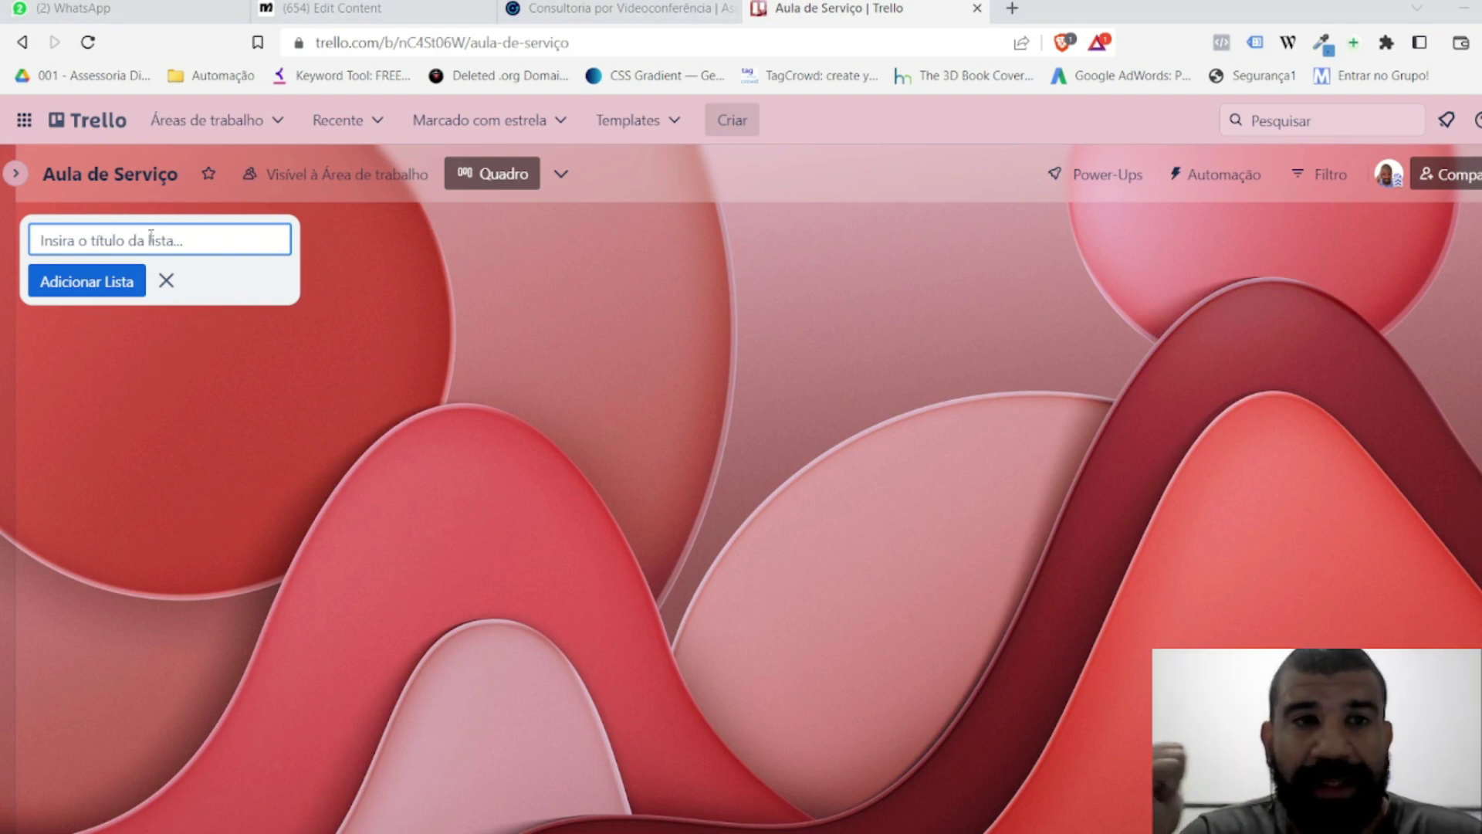
Step: Add the lists 'Entrar em contato' and 'Contato iniciado' to the board
{"action": "type", "text": "Entr"}
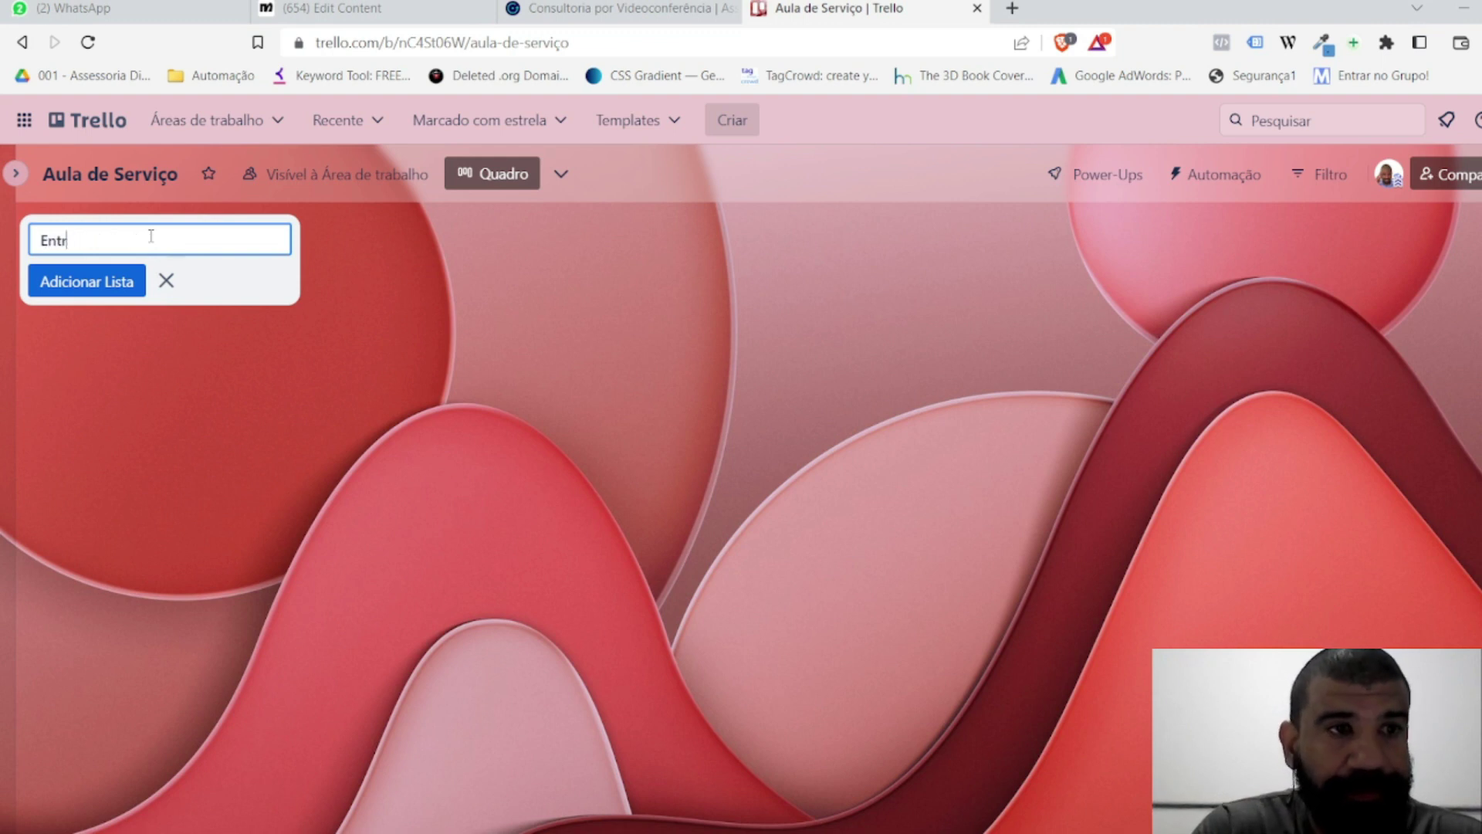
{"action": "type", "text": "aar "}
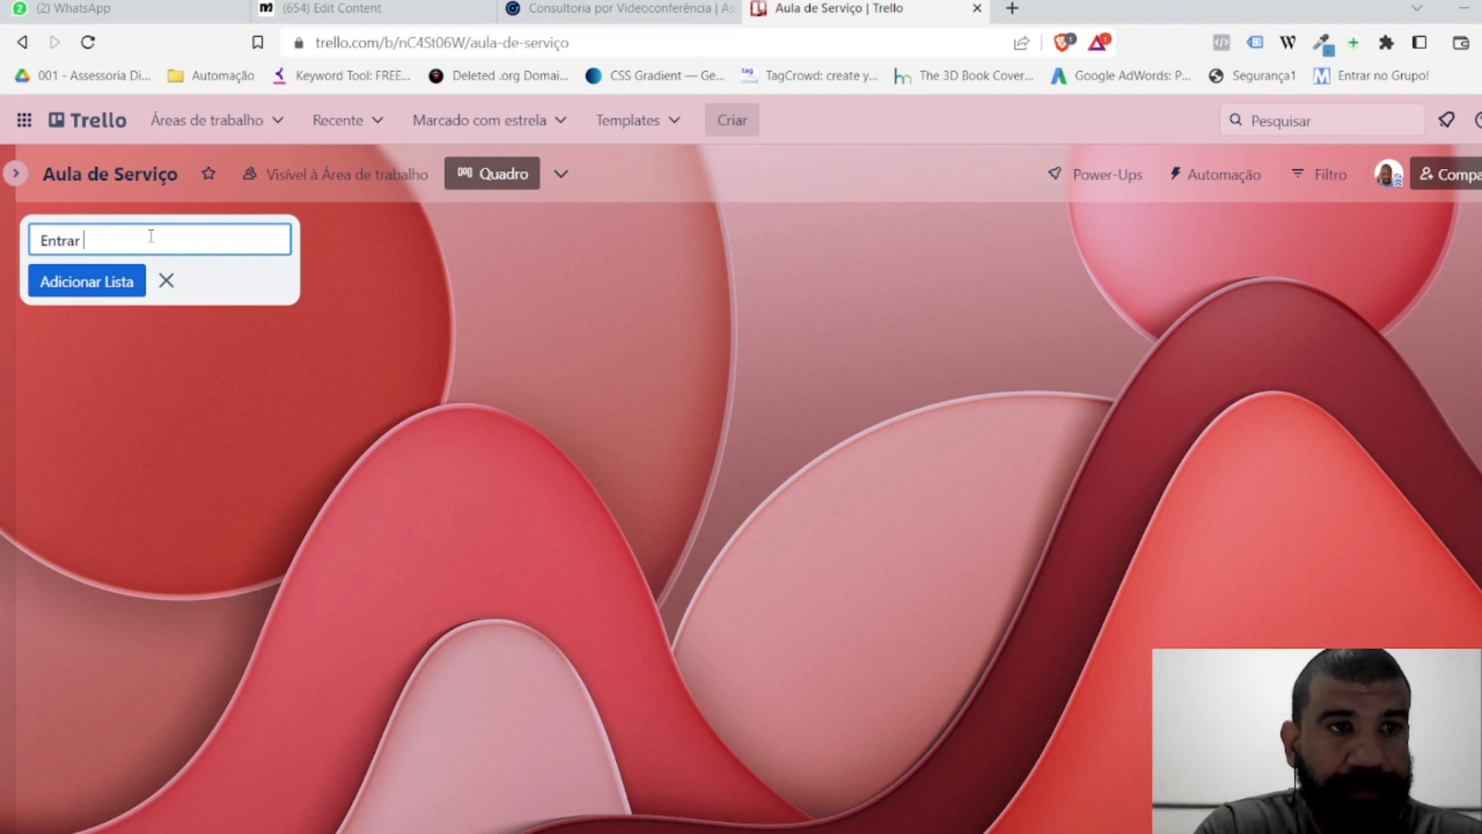
{"action": "type", "text": "e, comntato"}
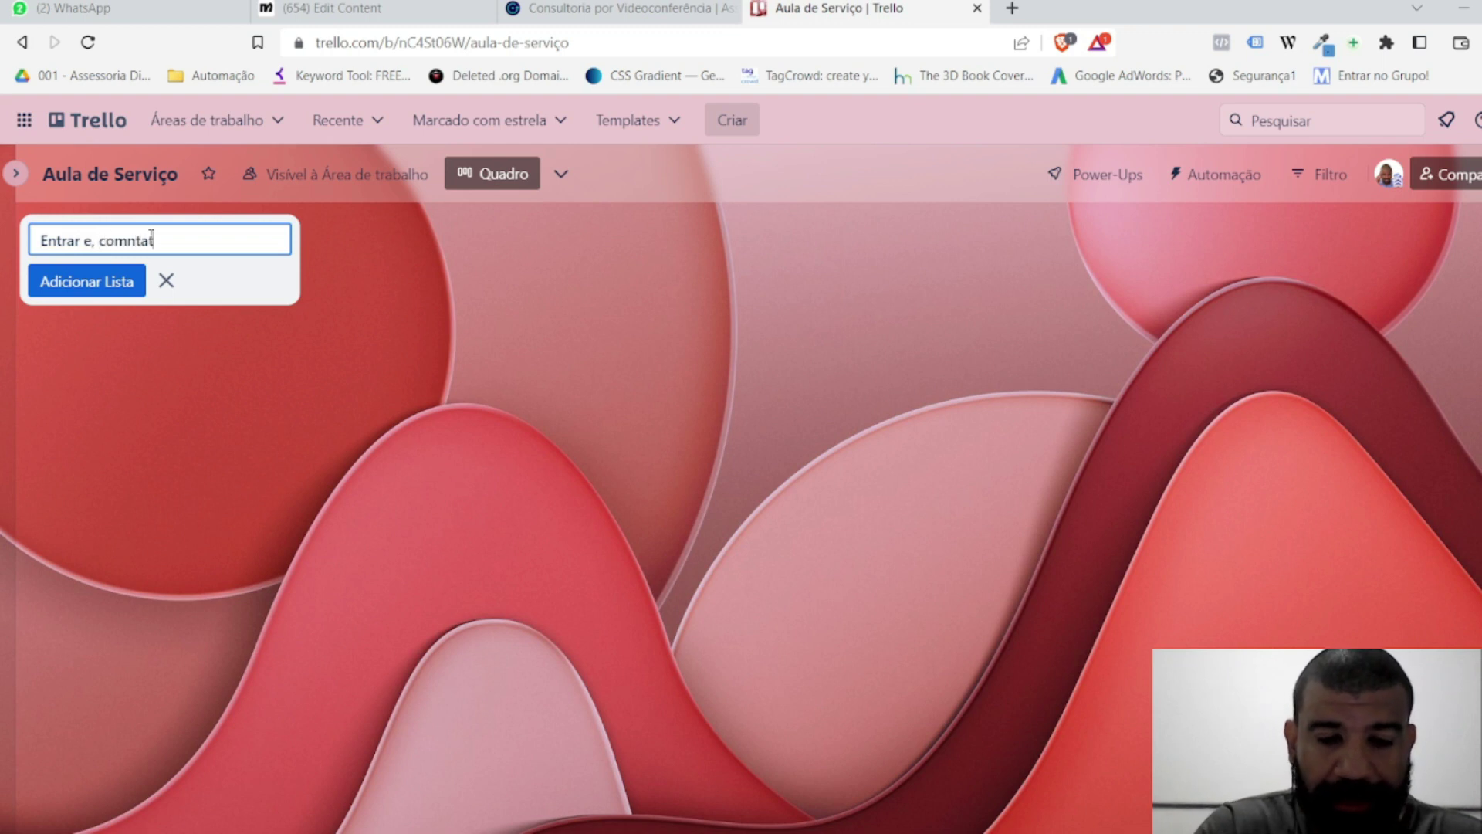
{"action": "key", "text": "BackSpace"}
{"action": "key", "text": "BackSpace"}
{"action": "key", "text": "BackSpace"}
{"action": "key", "text": "BackSpace"}
{"action": "key", "text": "BackSpace"}
{"action": "key", "text": "BackSpace"}
{"action": "type", "text": "m contat"}
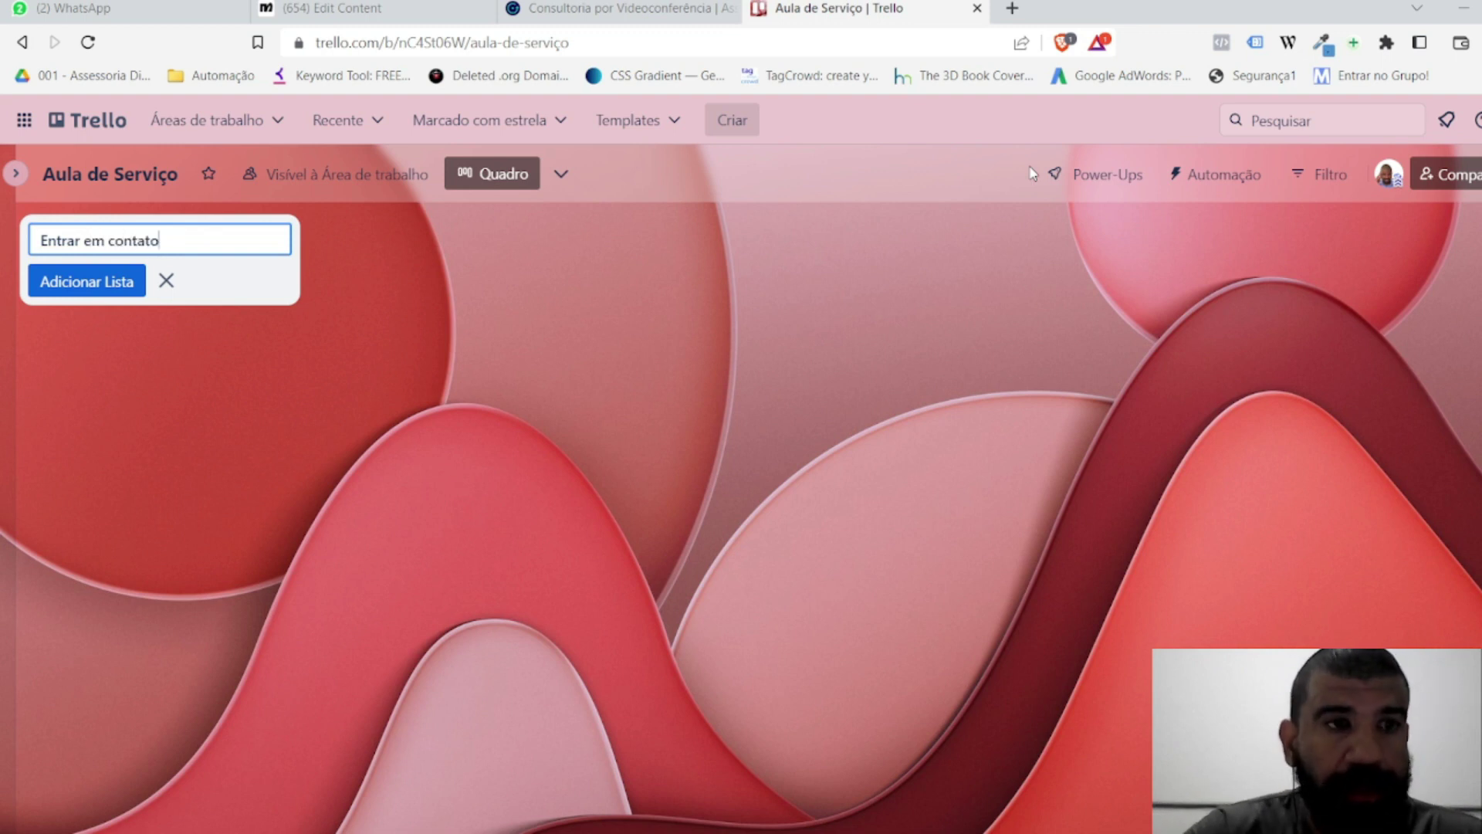
{"action": "key", "text": "Return"}
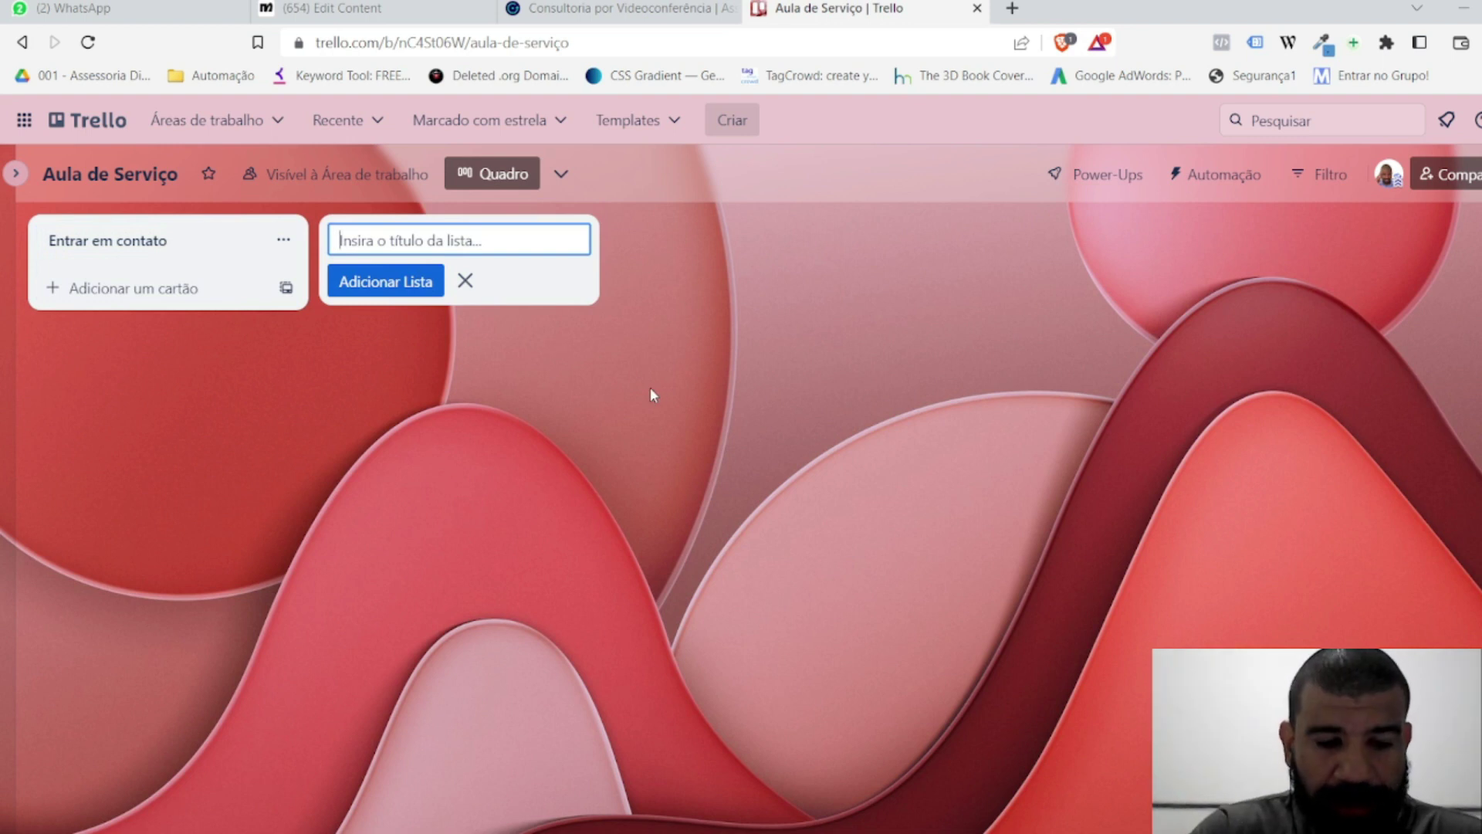
{"action": "type", "text": "Mensagem en"}
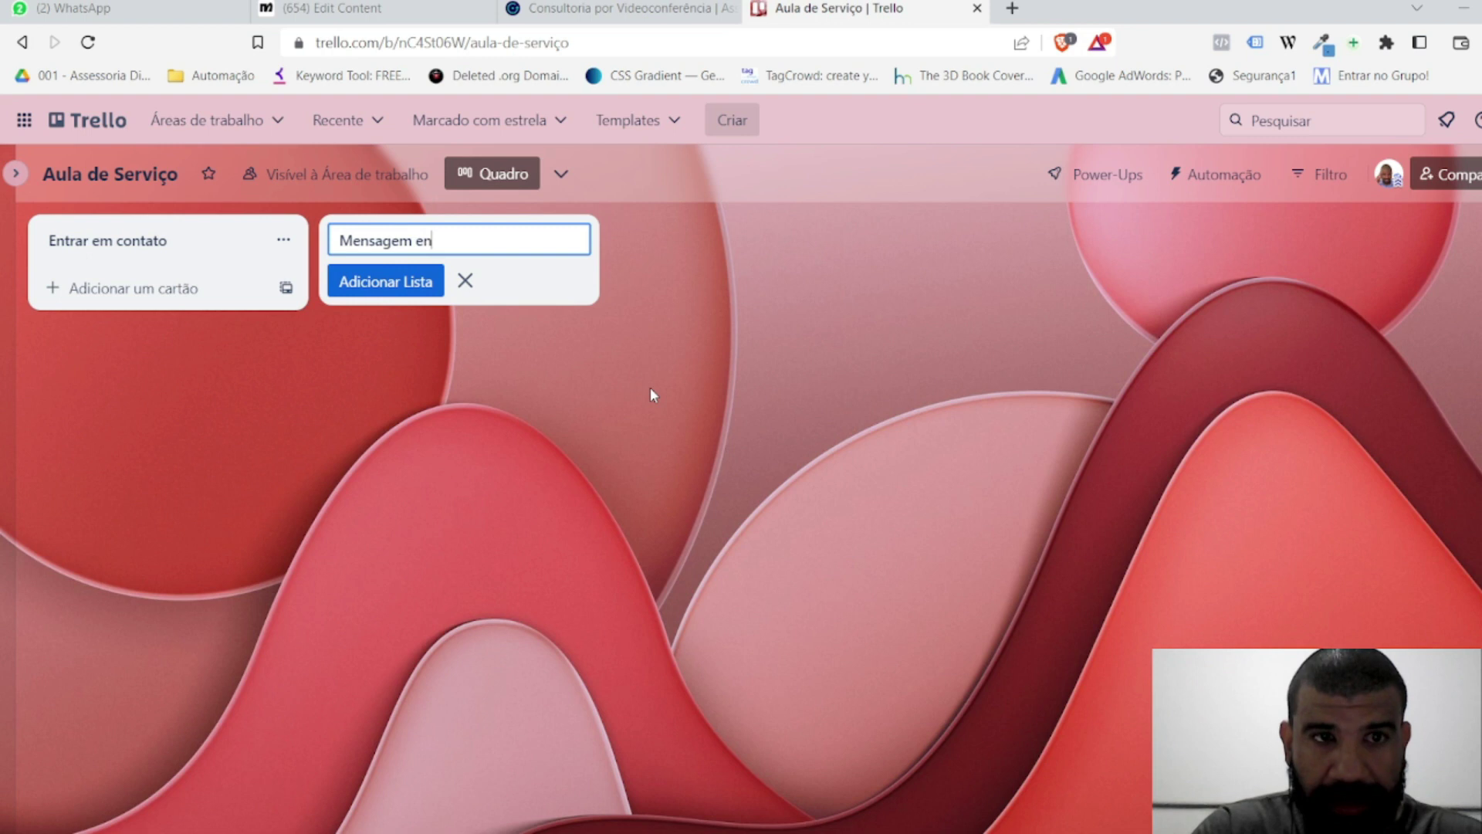
{"action": "type", "text": "v"}
{"action": "key", "text": "ctrl+BackSpace"}
{"action": "key", "text": "ctrl+BackSpace"}
{"action": "type", "text": "Contato iniciado"}
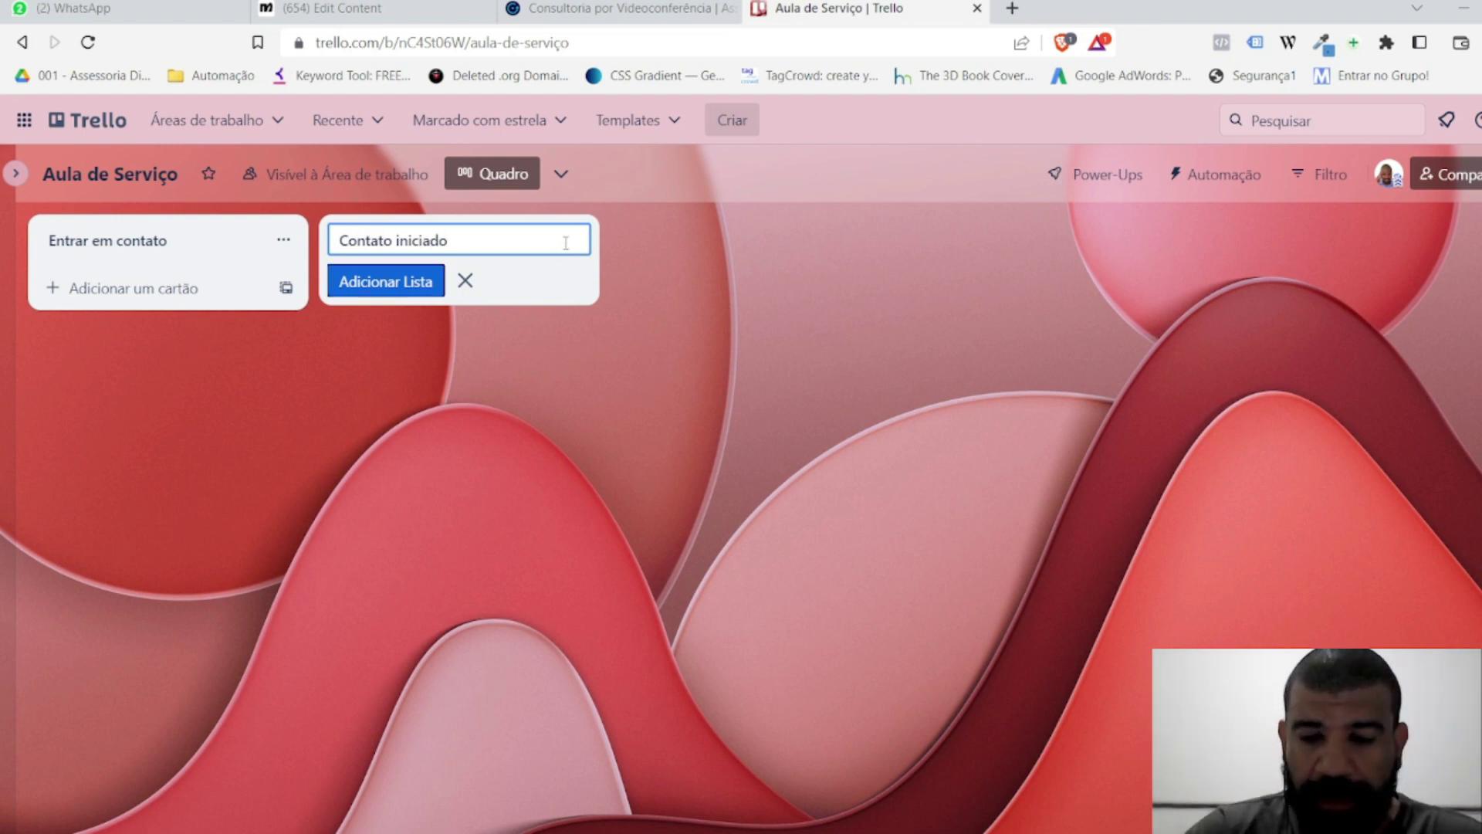
{"action": "key", "text": "Return"}
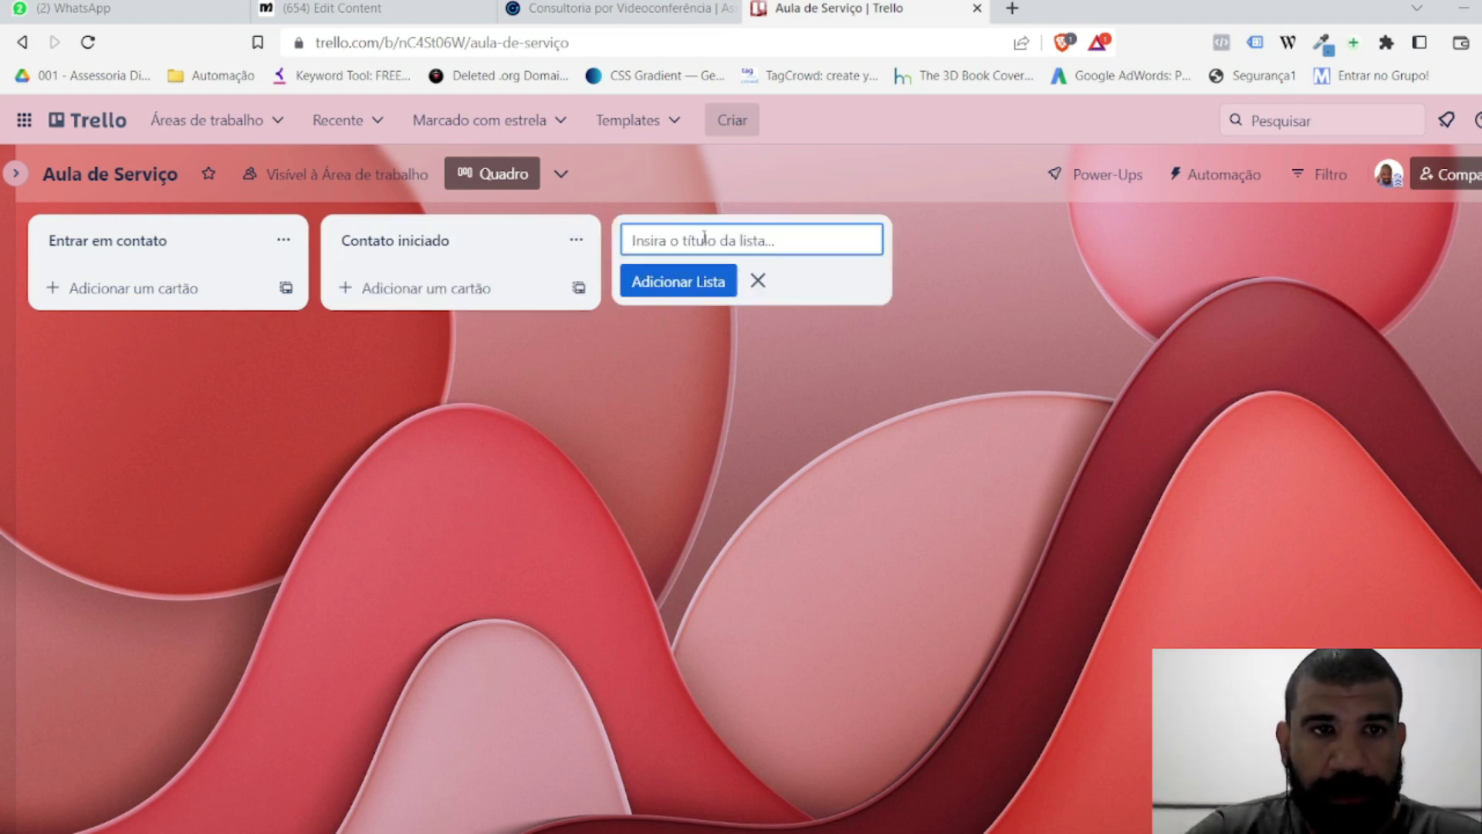
Step: Add the lists Tratando com propecto, Proposta enviada, Proposta Aceita and Proposta negada
{"action": "type", "text": "Tratando com "}
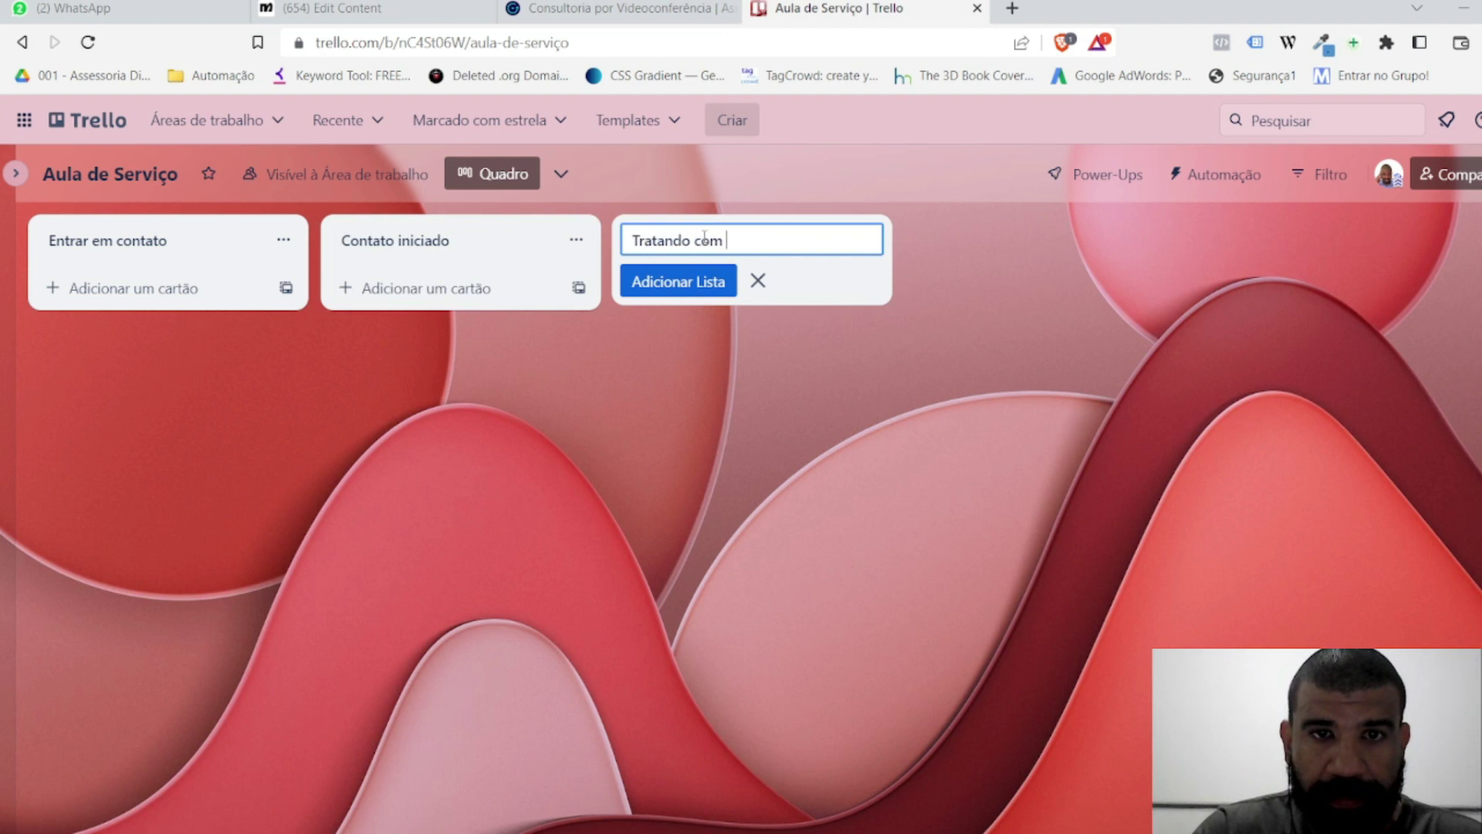
{"action": "type", "text": "propsecto"}
{"action": "key", "text": "BackSpace"}
{"action": "key", "text": "BackSpace"}
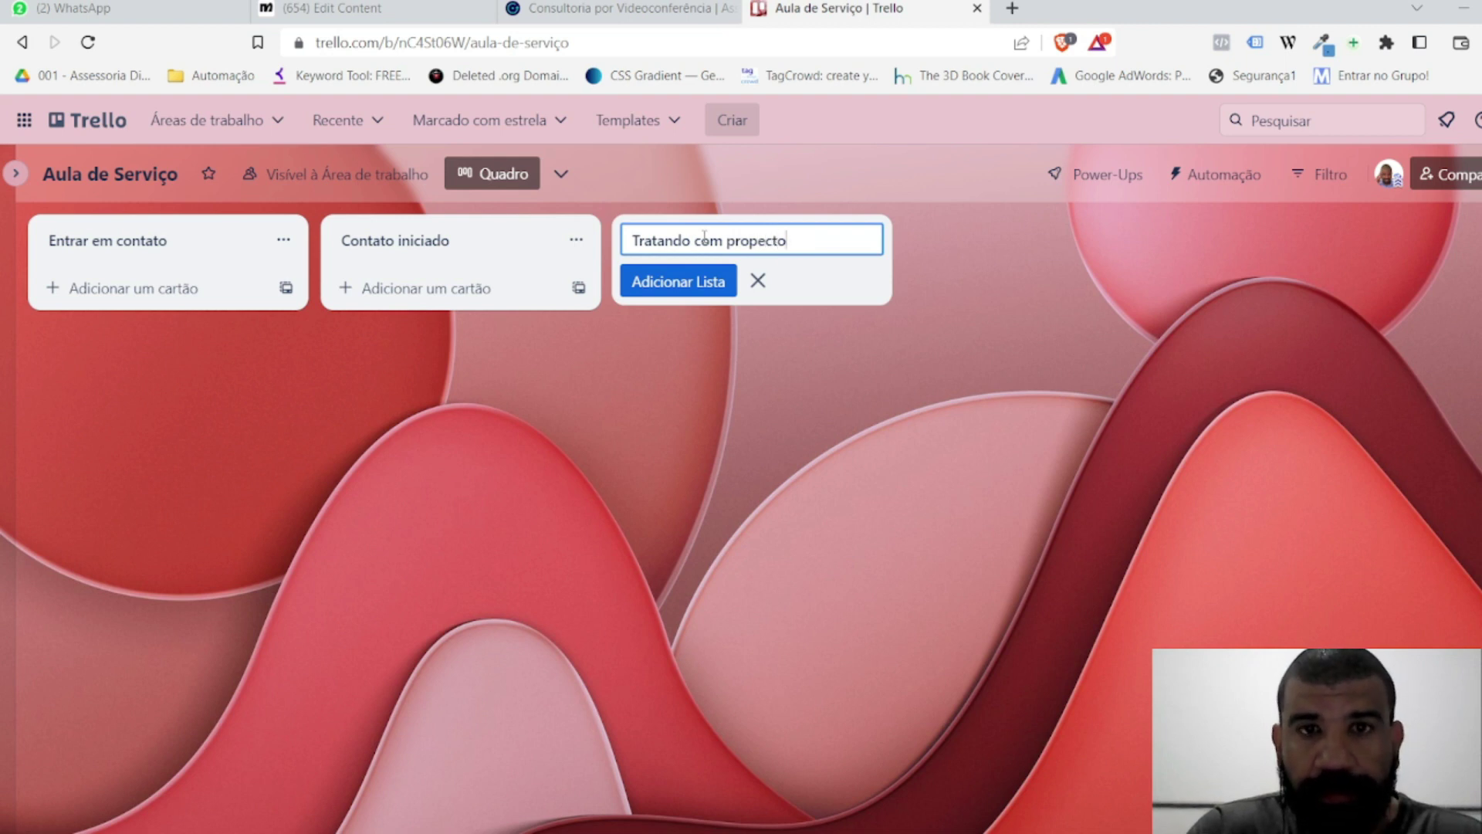
{"action": "key", "text": "Return"}
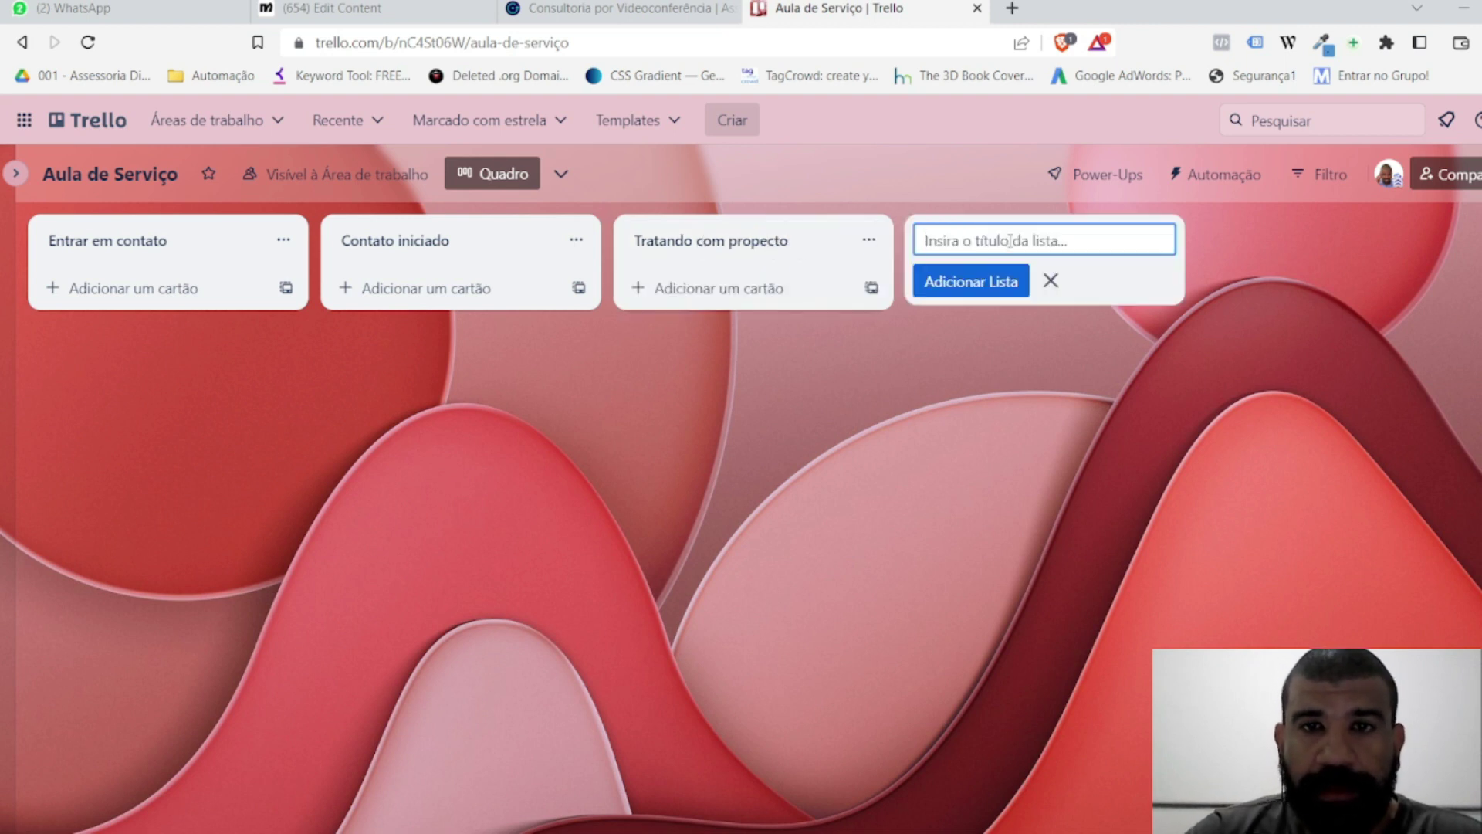
{"action": "type", "text": "Proposta enviada"}
{"action": "key", "text": "Return"}
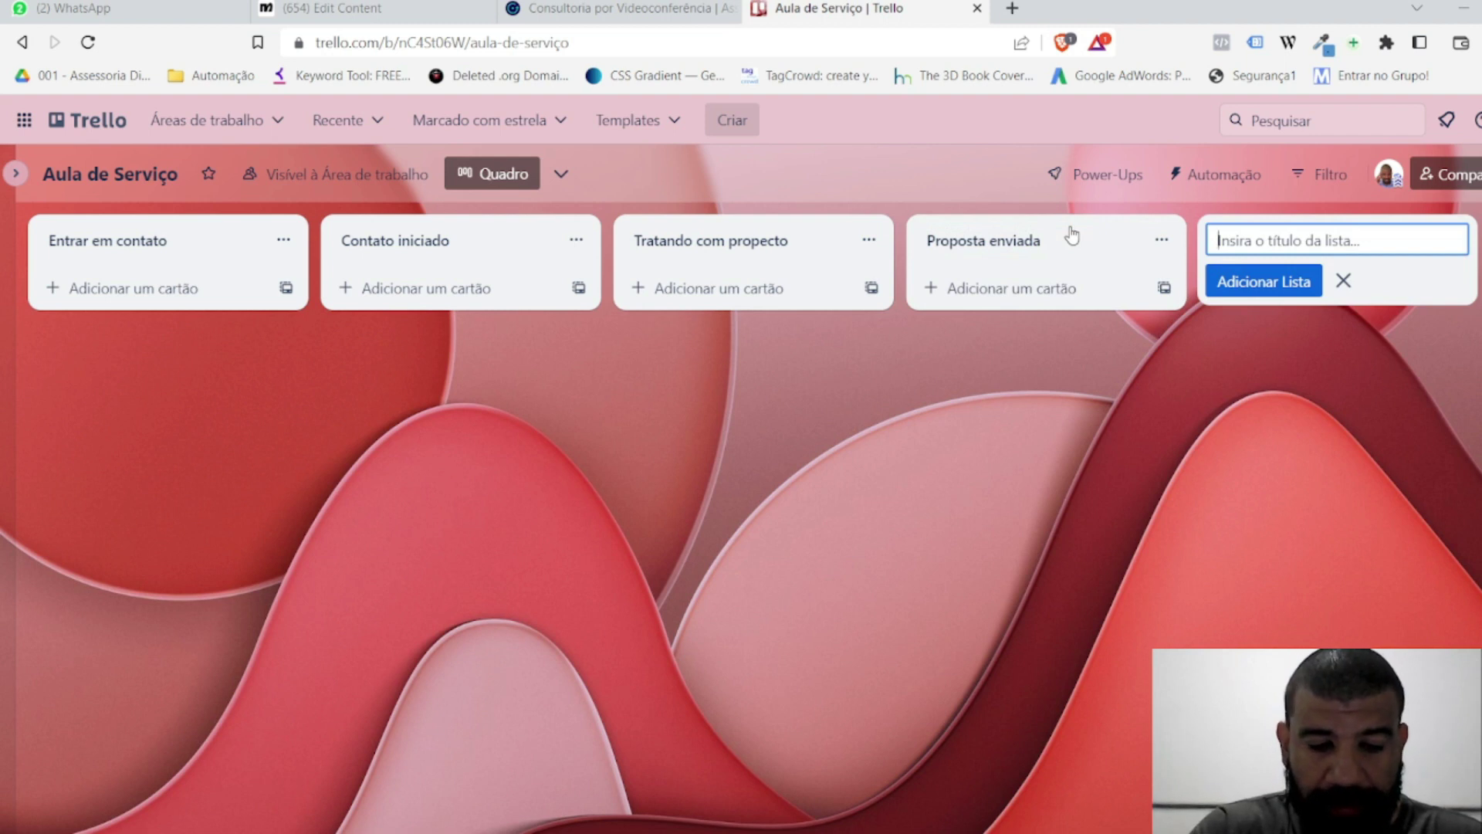
{"action": "type", "text": "Prop"}
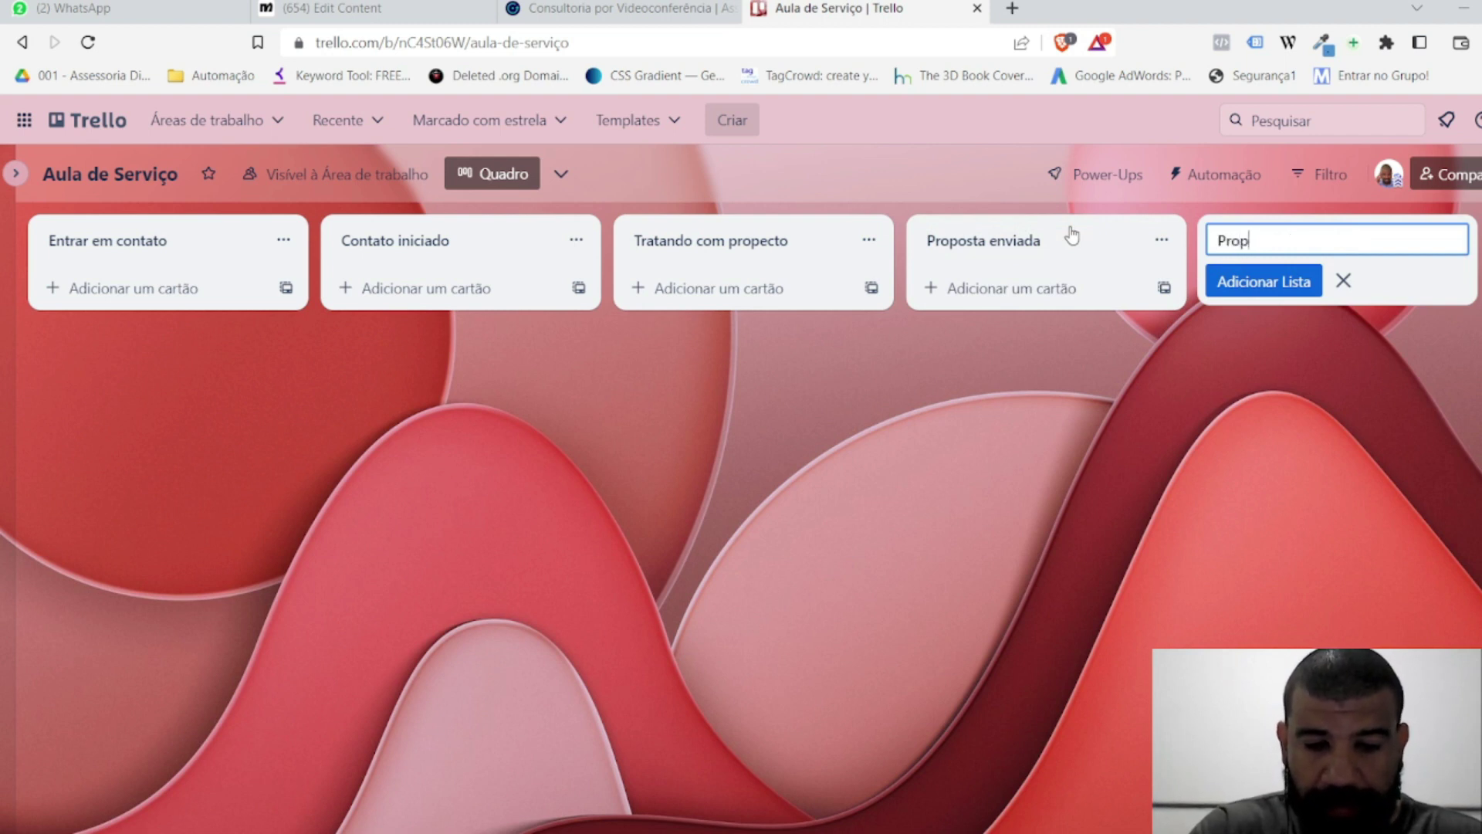
{"action": "type", "text": "osta Aceita"}
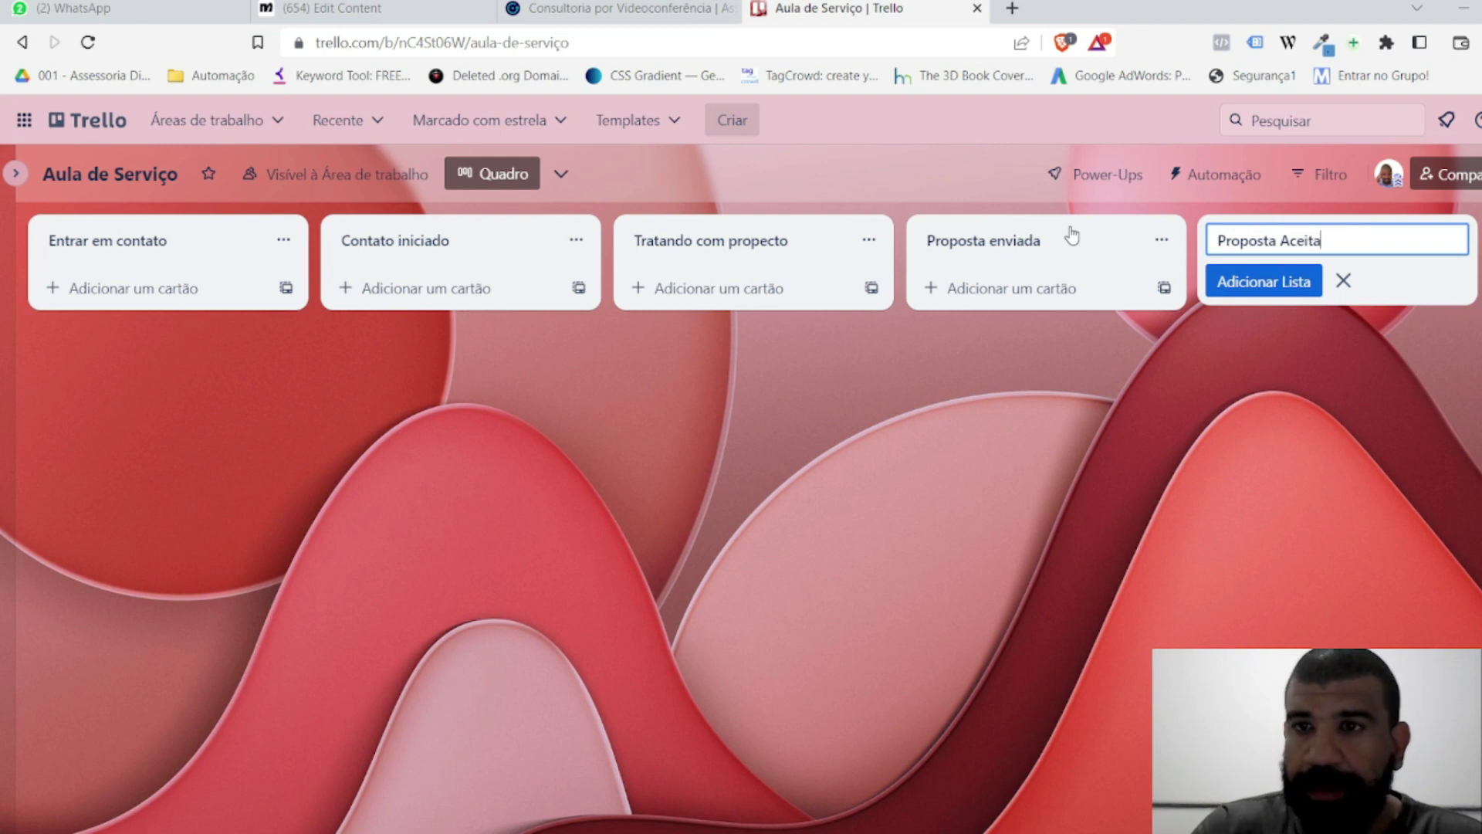
{"action": "key", "text": "Return"}
{"action": "type", "text": "Pro"}
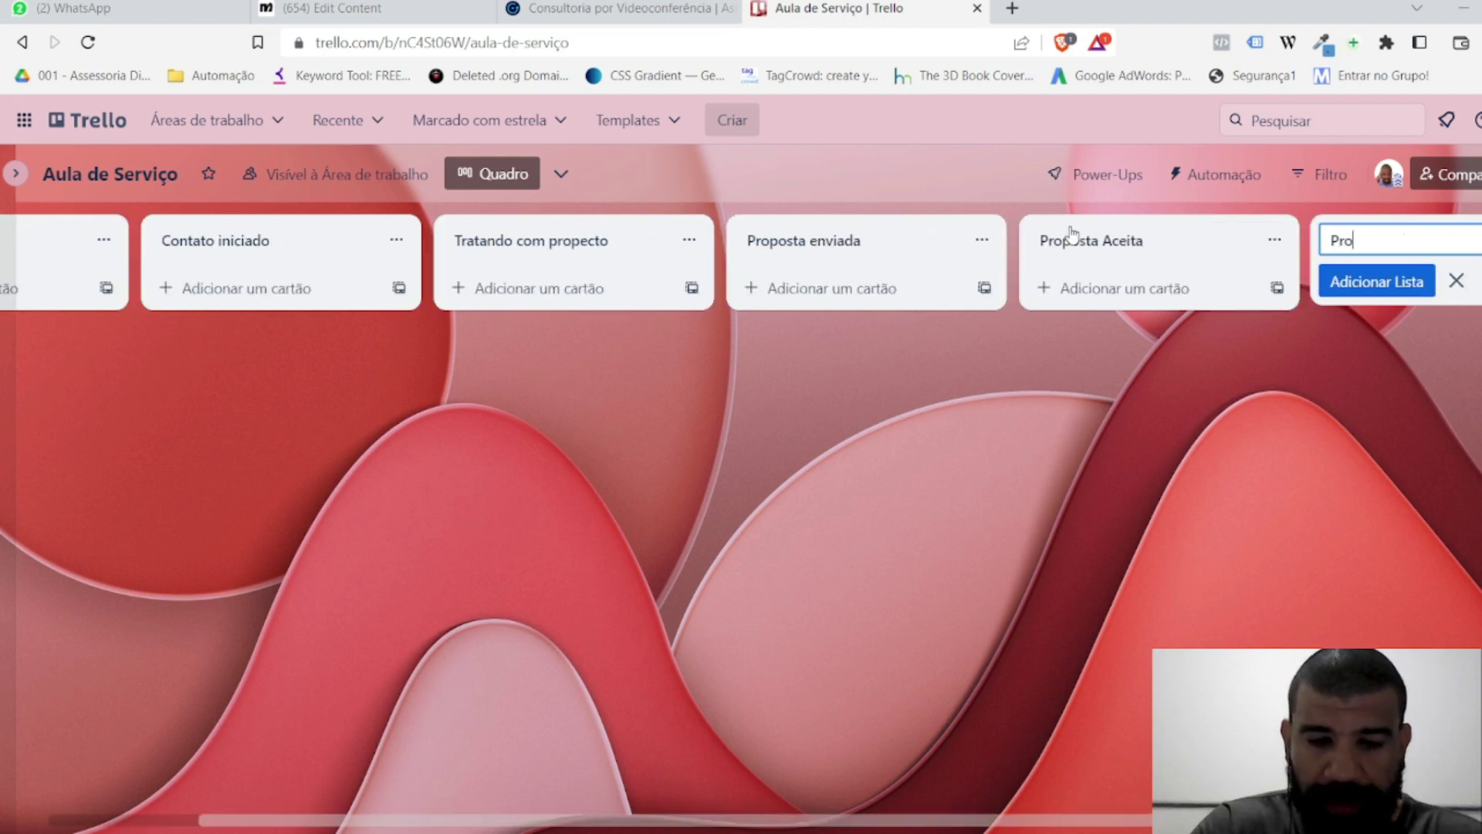
{"action": "type", "text": "post"}
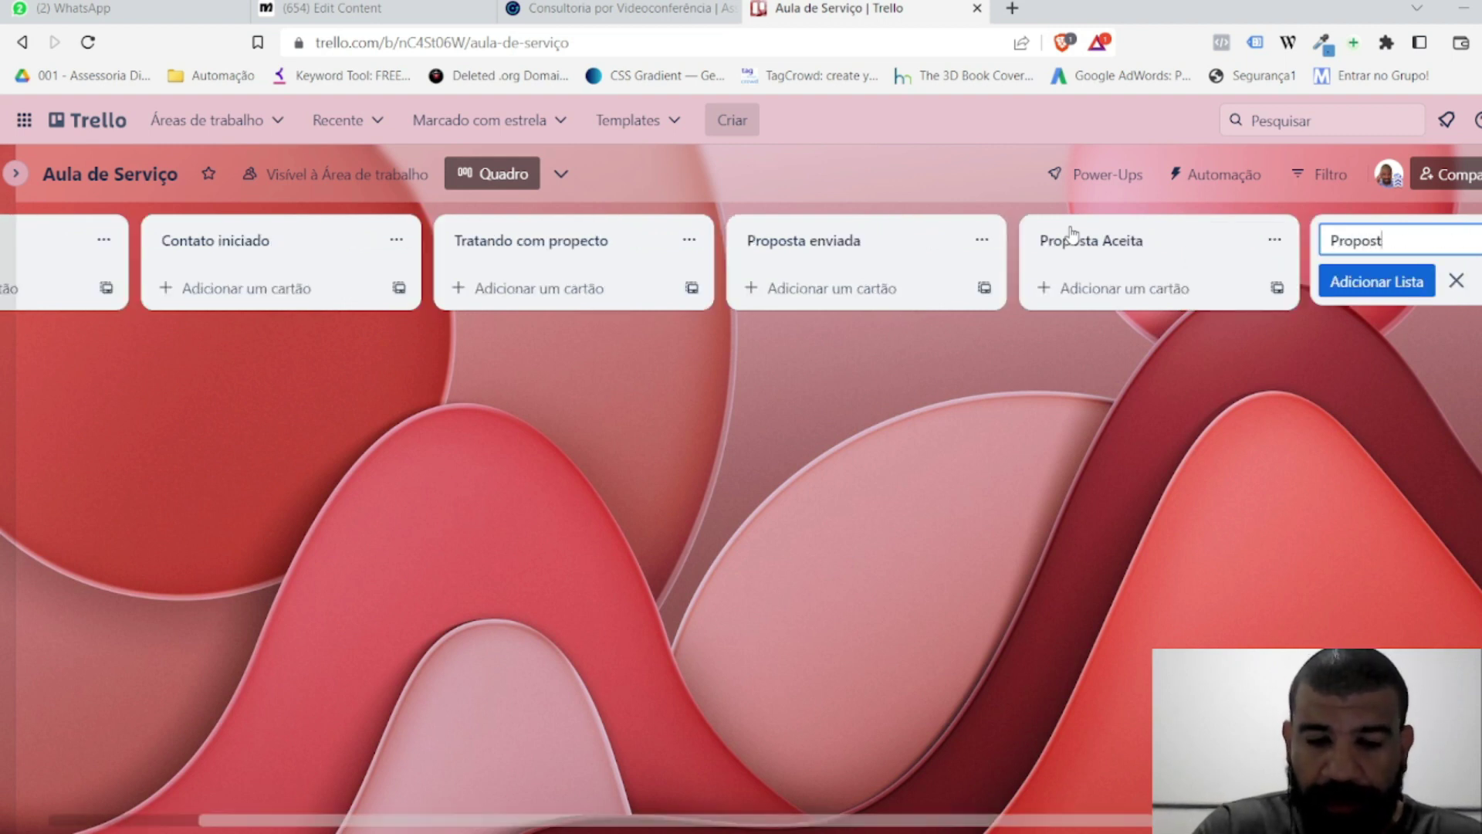
{"action": "type", "text": "a negatada"}
{"action": "key", "text": "Return"}
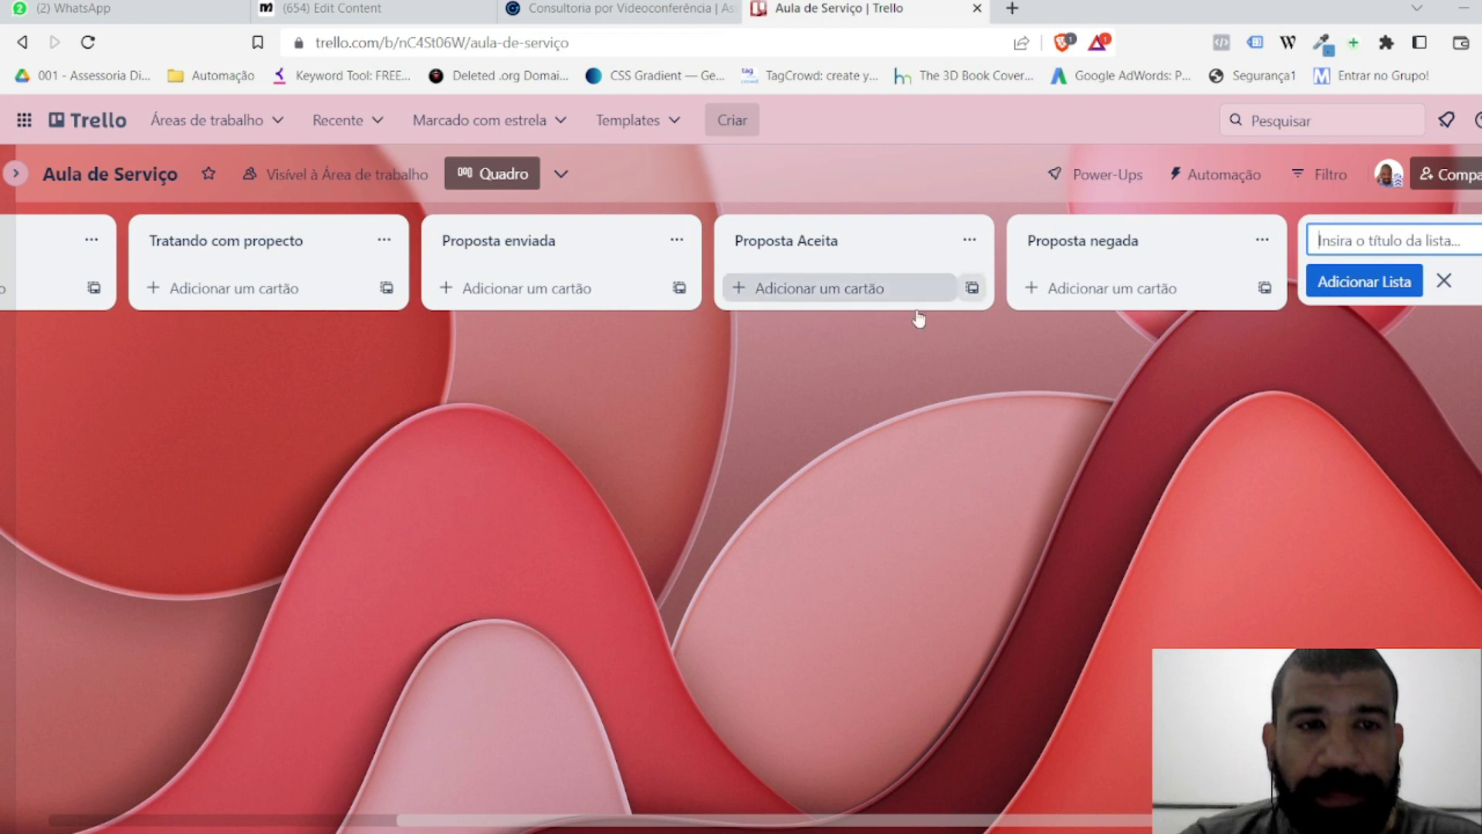
{"action": "left_click", "coordinate": [835, 359]}
Step: Scroll the Trello board back left and return to the Manychat flow editor
{"action": "left_click_drag", "start_coordinate": [859, 830], "coordinate": [438, 822]}
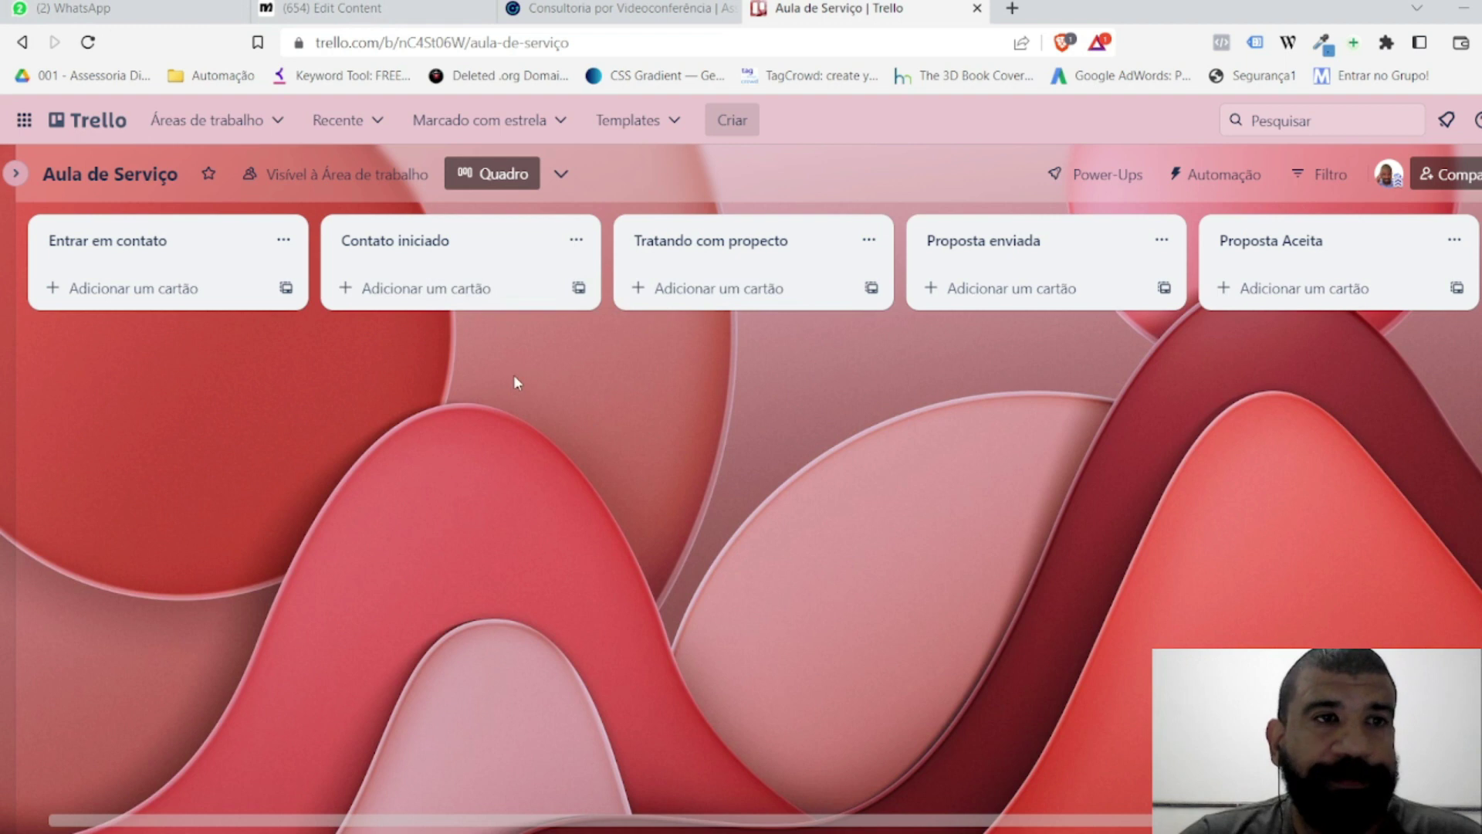
{"action": "left_click", "coordinate": [166, 11]}
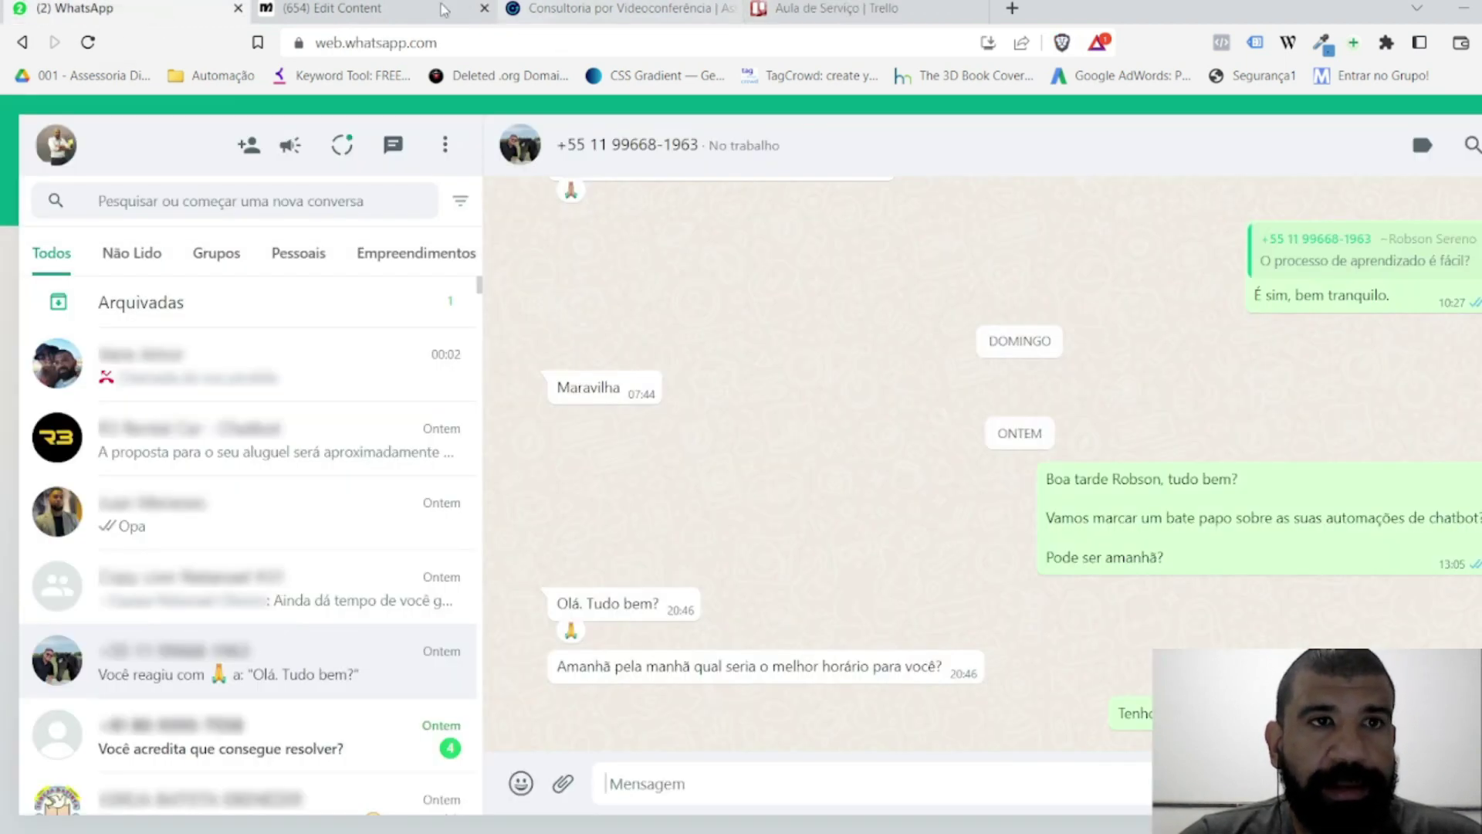
{"action": "left_click", "coordinate": [445, 10]}
{"action": "scroll", "coordinate": [633, 549], "scroll_direction": "up", "scroll_amount": 5}
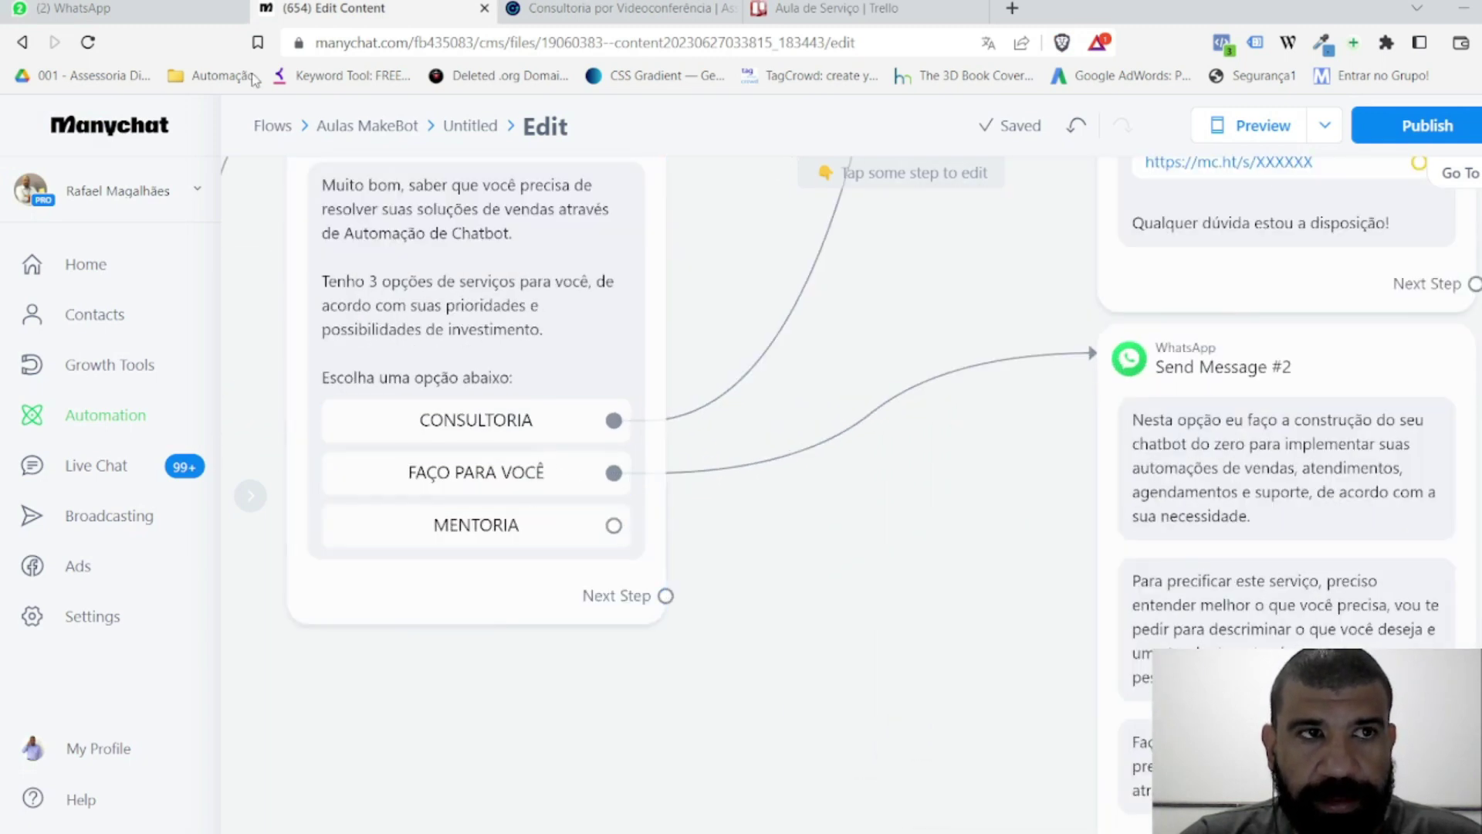
{"action": "scroll", "coordinate": [529, 486], "scroll_direction": "down", "scroll_amount": 5}
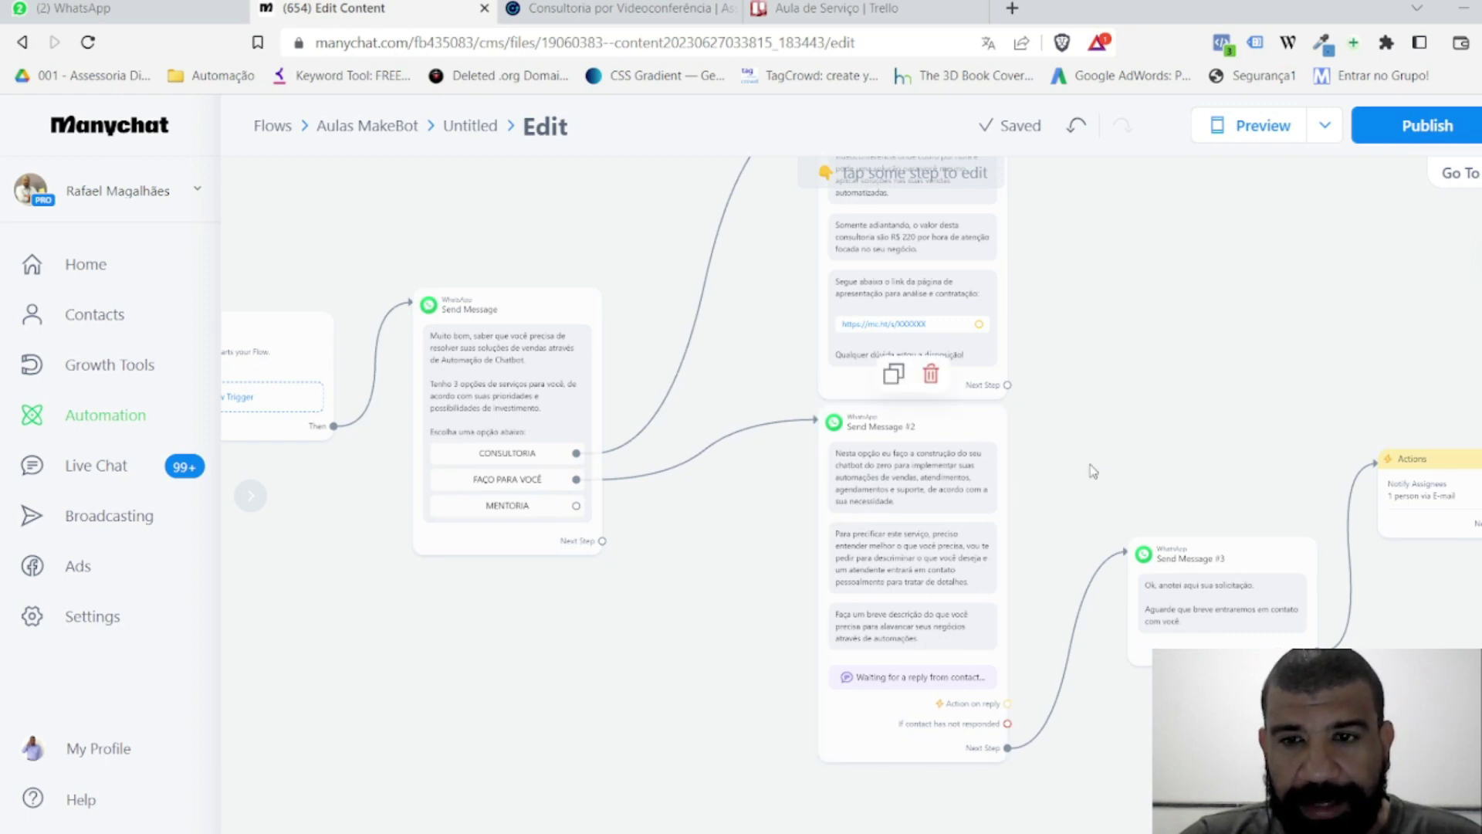
{"action": "left_click_drag", "start_coordinate": [1261, 453], "coordinate": [820, 407]}
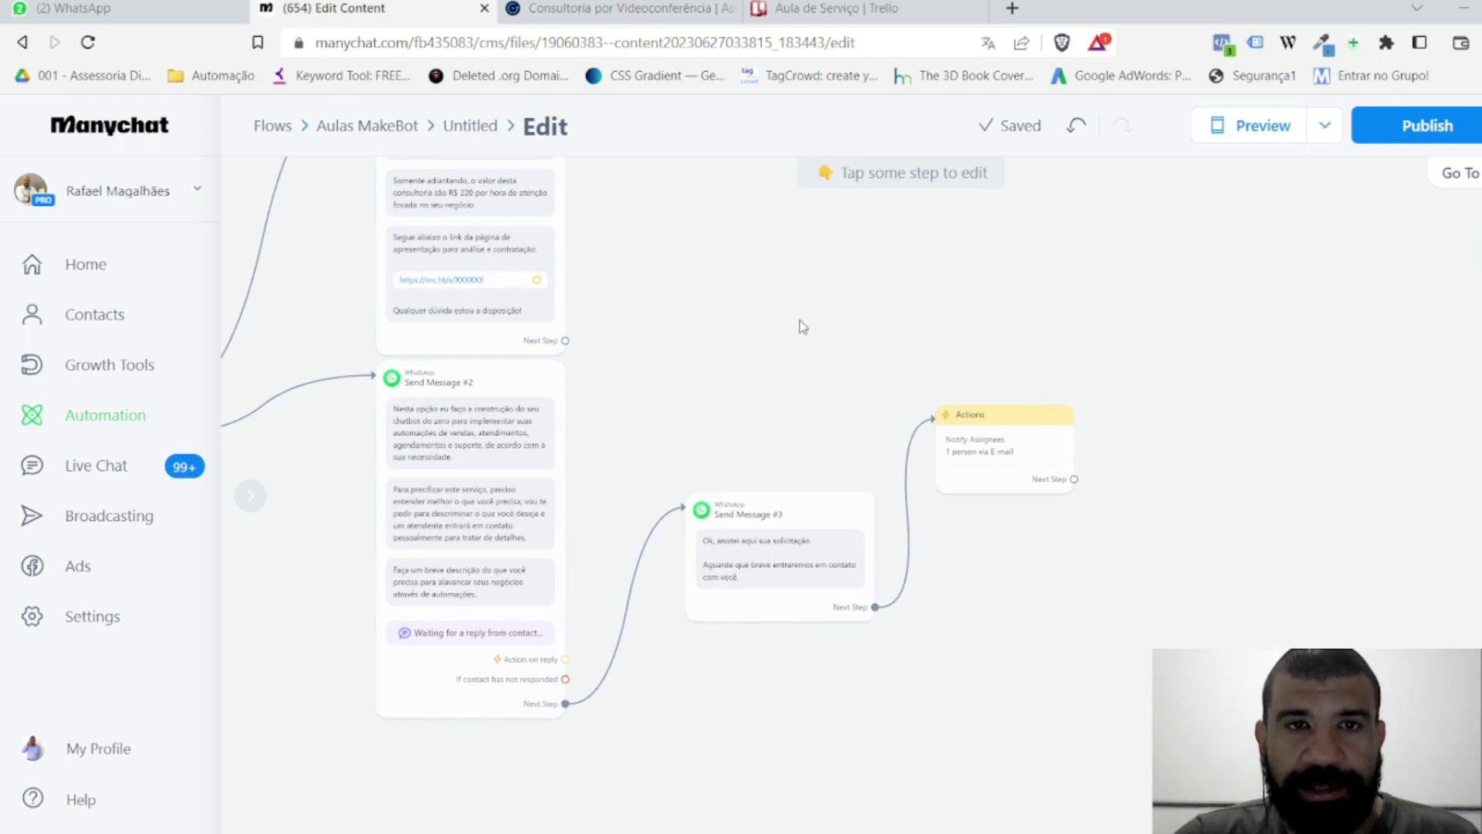
{"action": "left_click", "coordinate": [866, 22]}
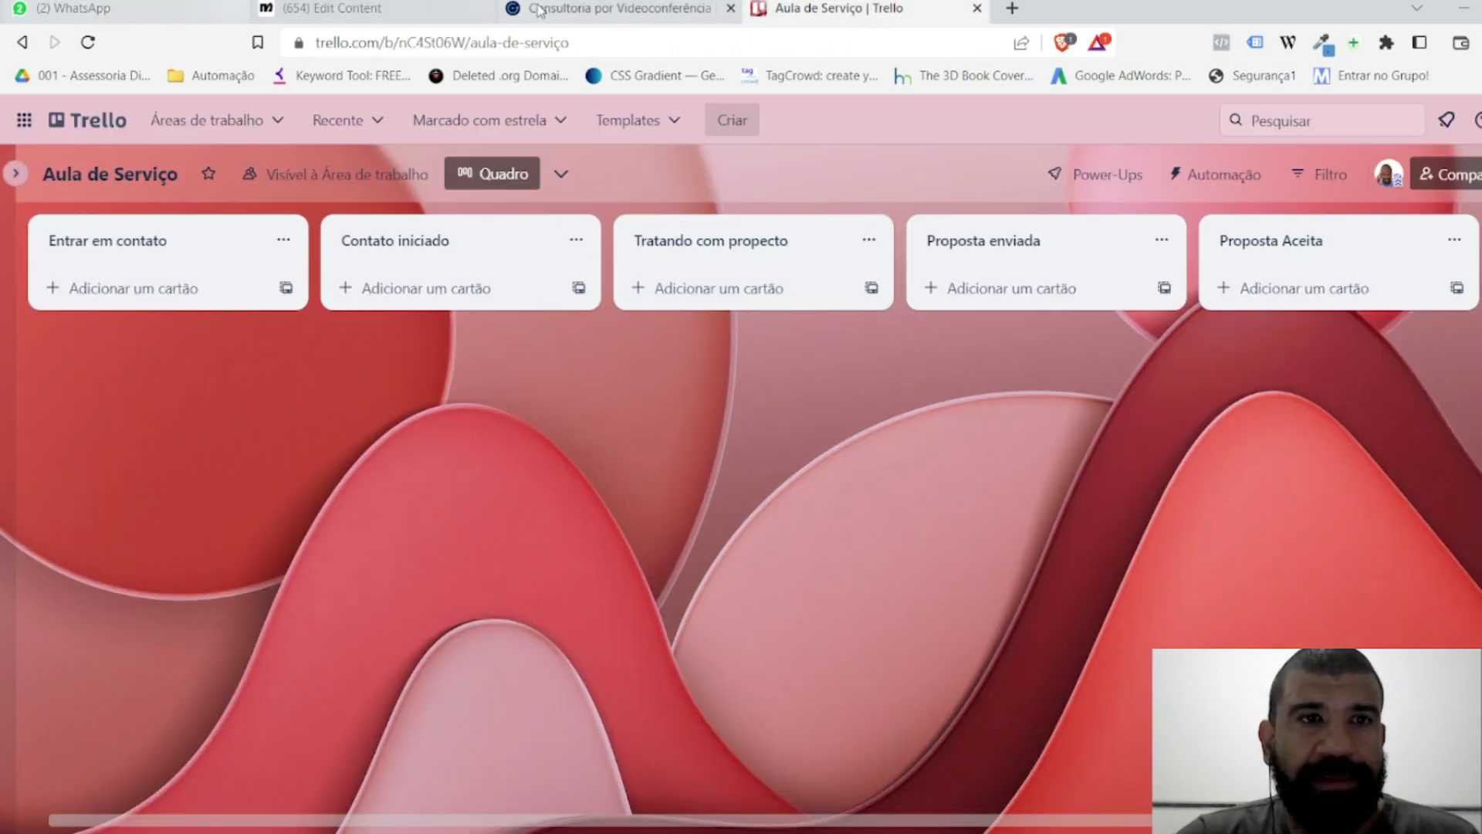
{"action": "left_click", "coordinate": [422, 9]}
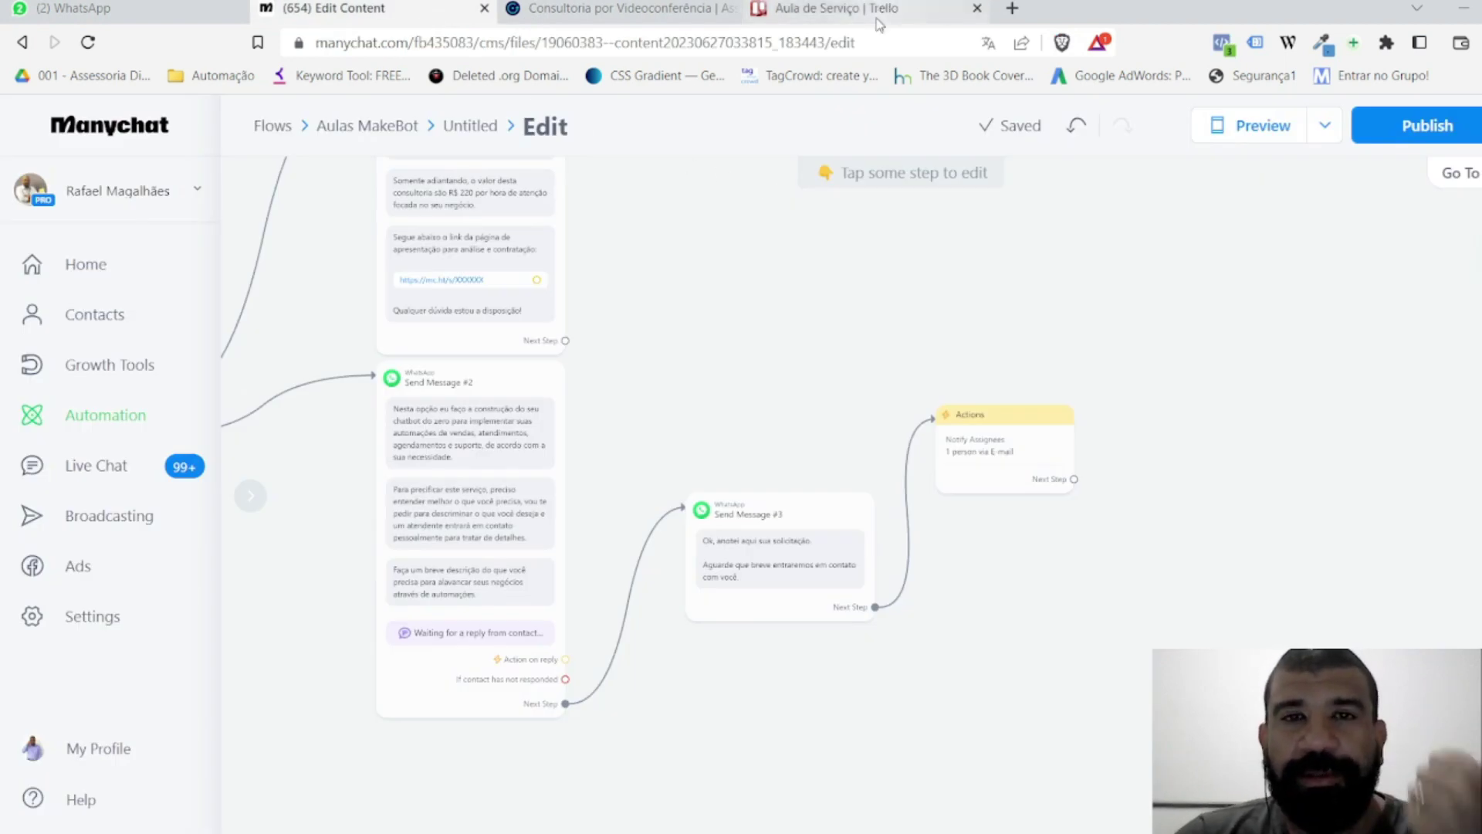
{"action": "left_click", "coordinate": [1014, 10]}
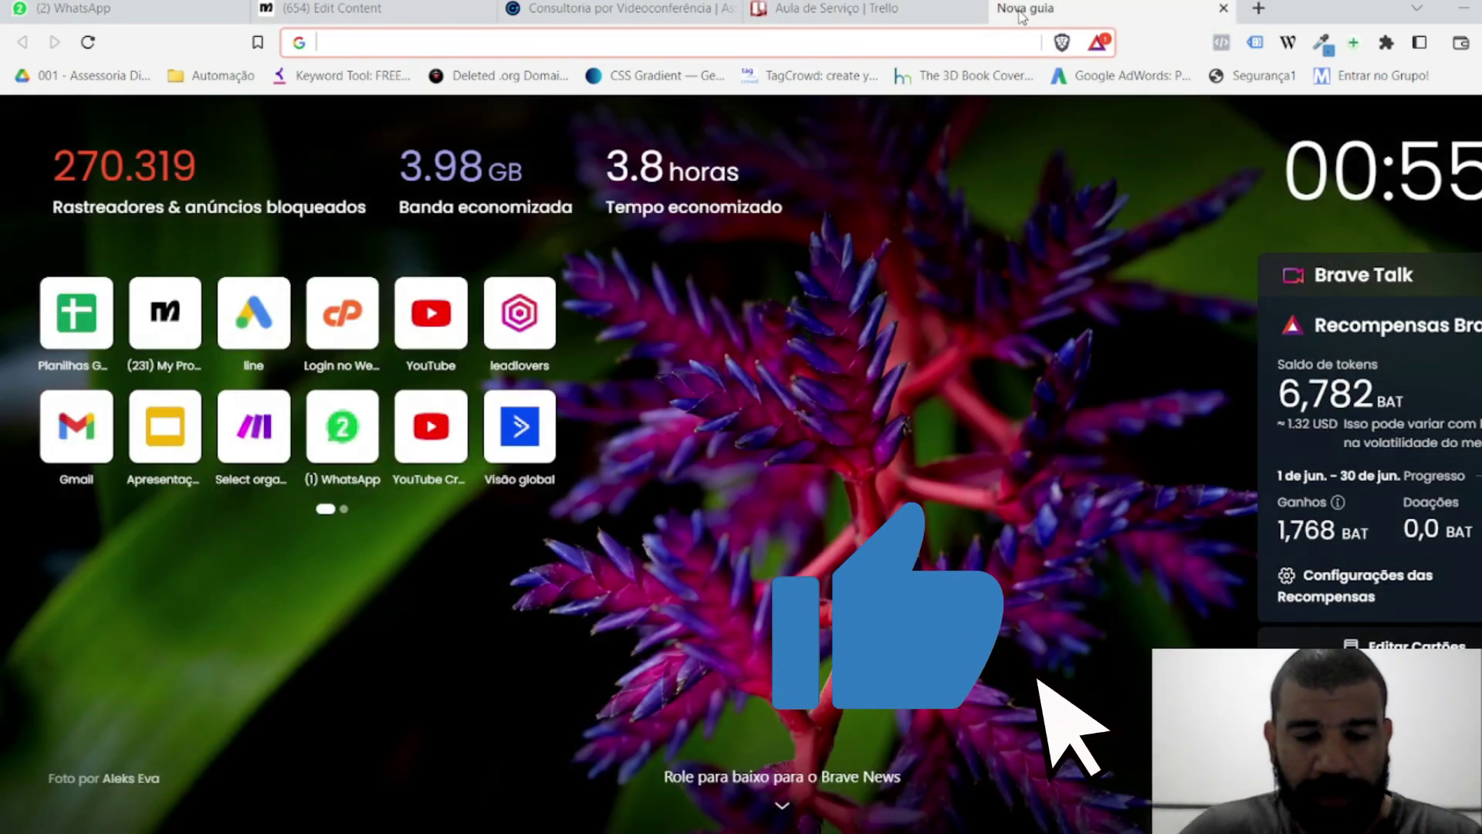
Step: Go to make.com and sign in to the Make platform
{"action": "type", "text": "make.com"}
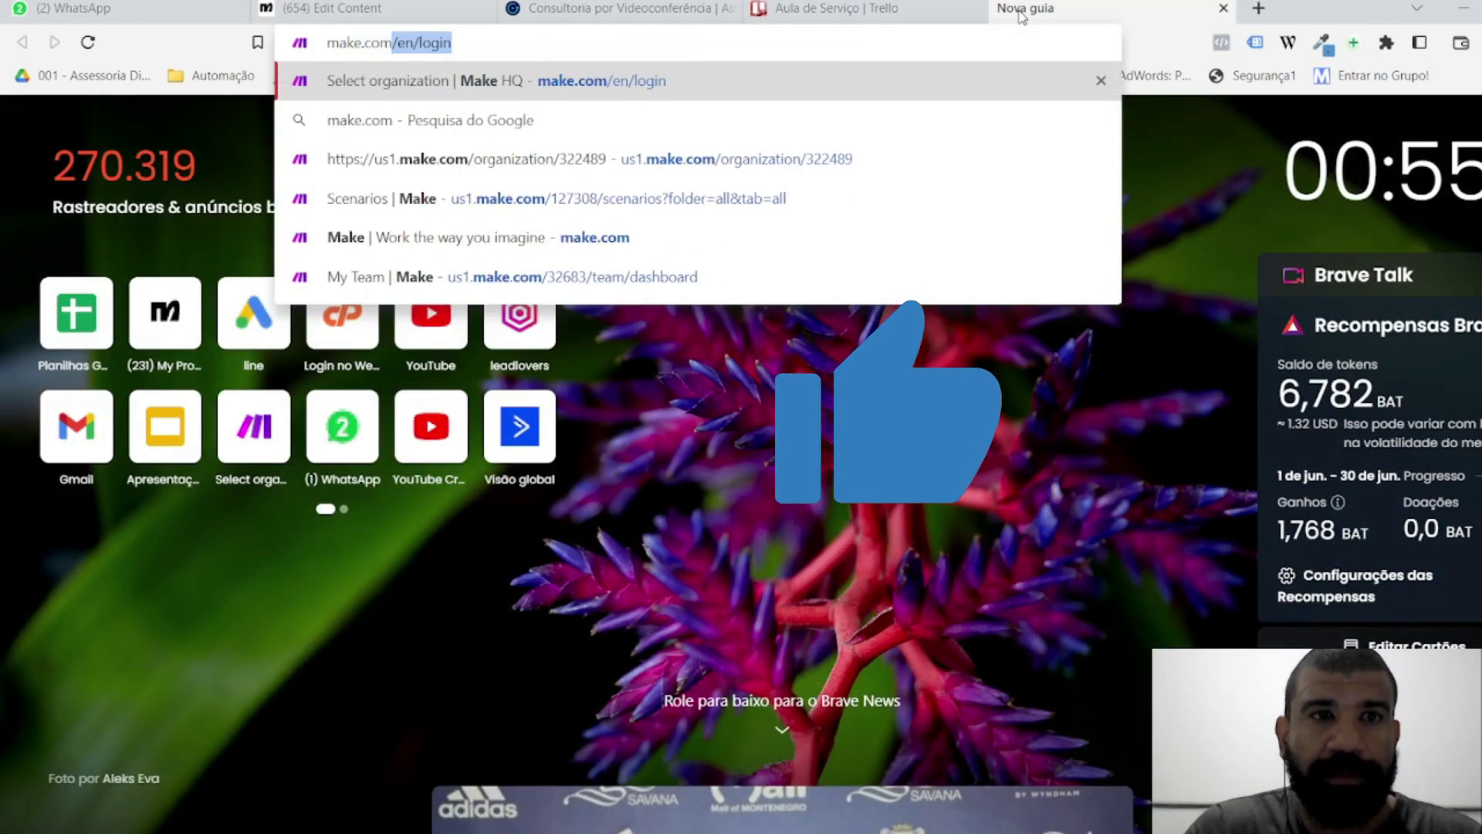
{"action": "key", "text": "Delete"}
{"action": "key", "text": "Return"}
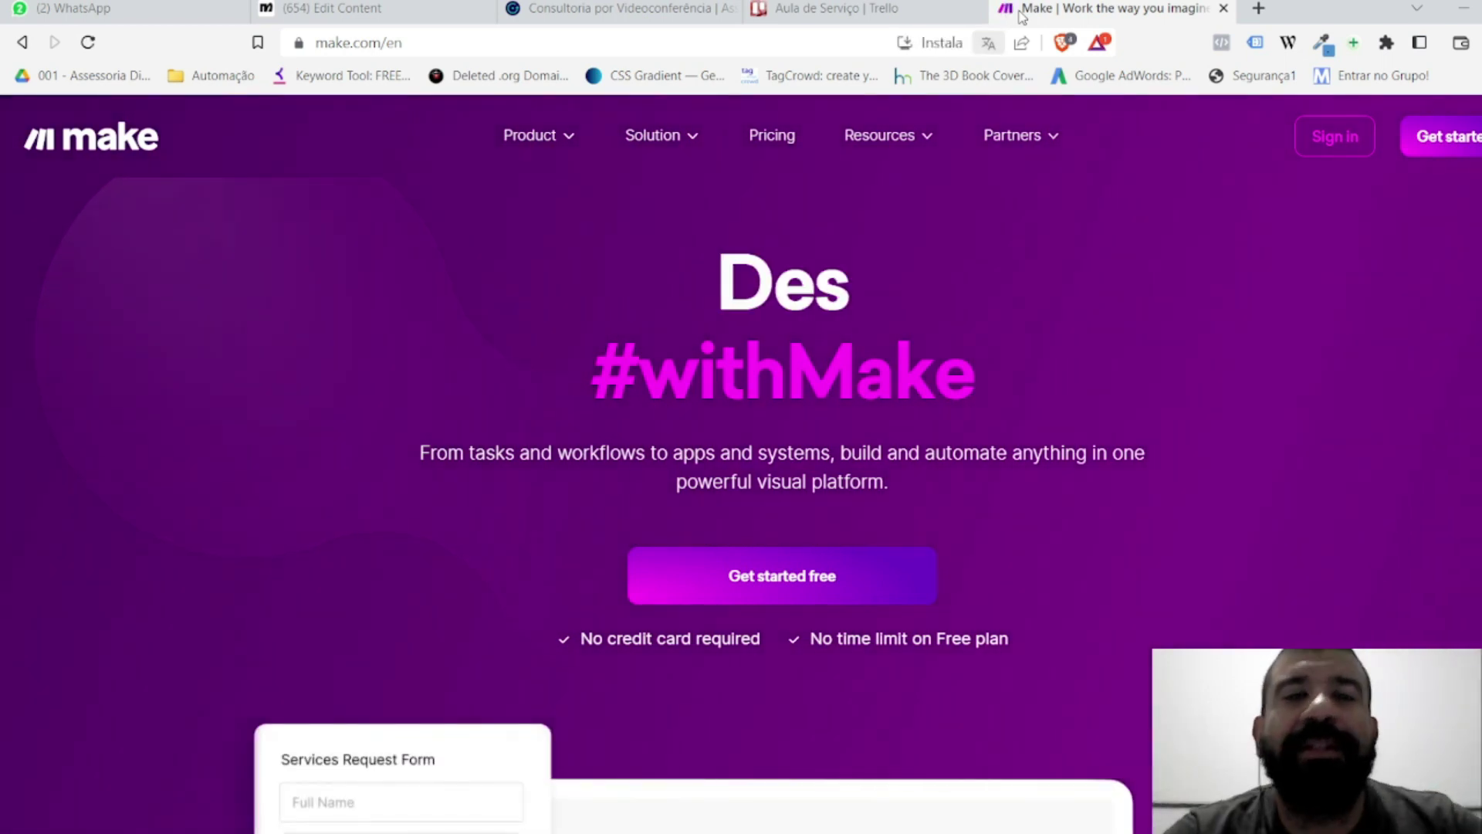
{"action": "mouse_move", "coordinate": [1343, 124]}
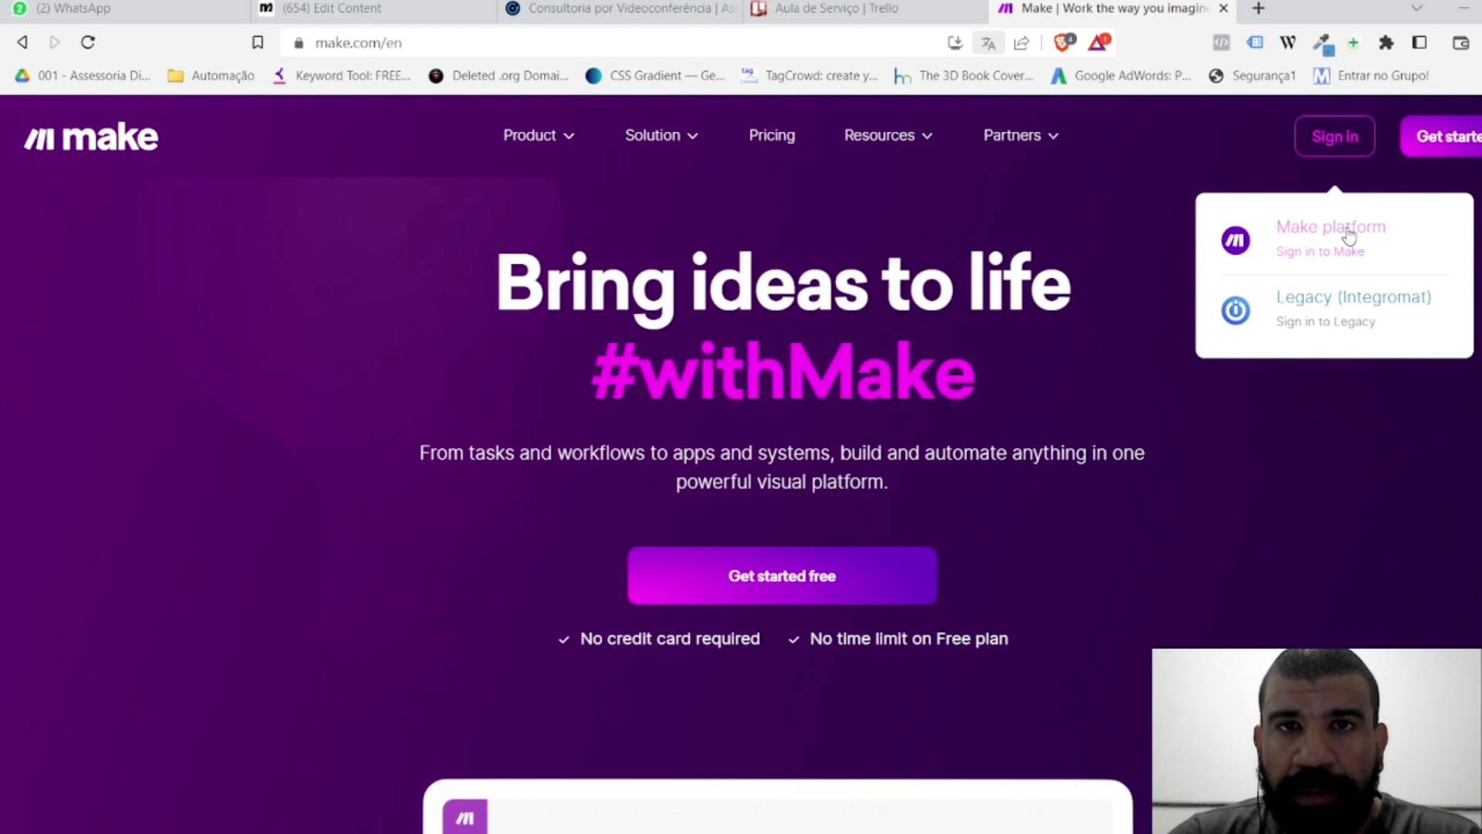
{"action": "left_click", "coordinate": [1478, 152]}
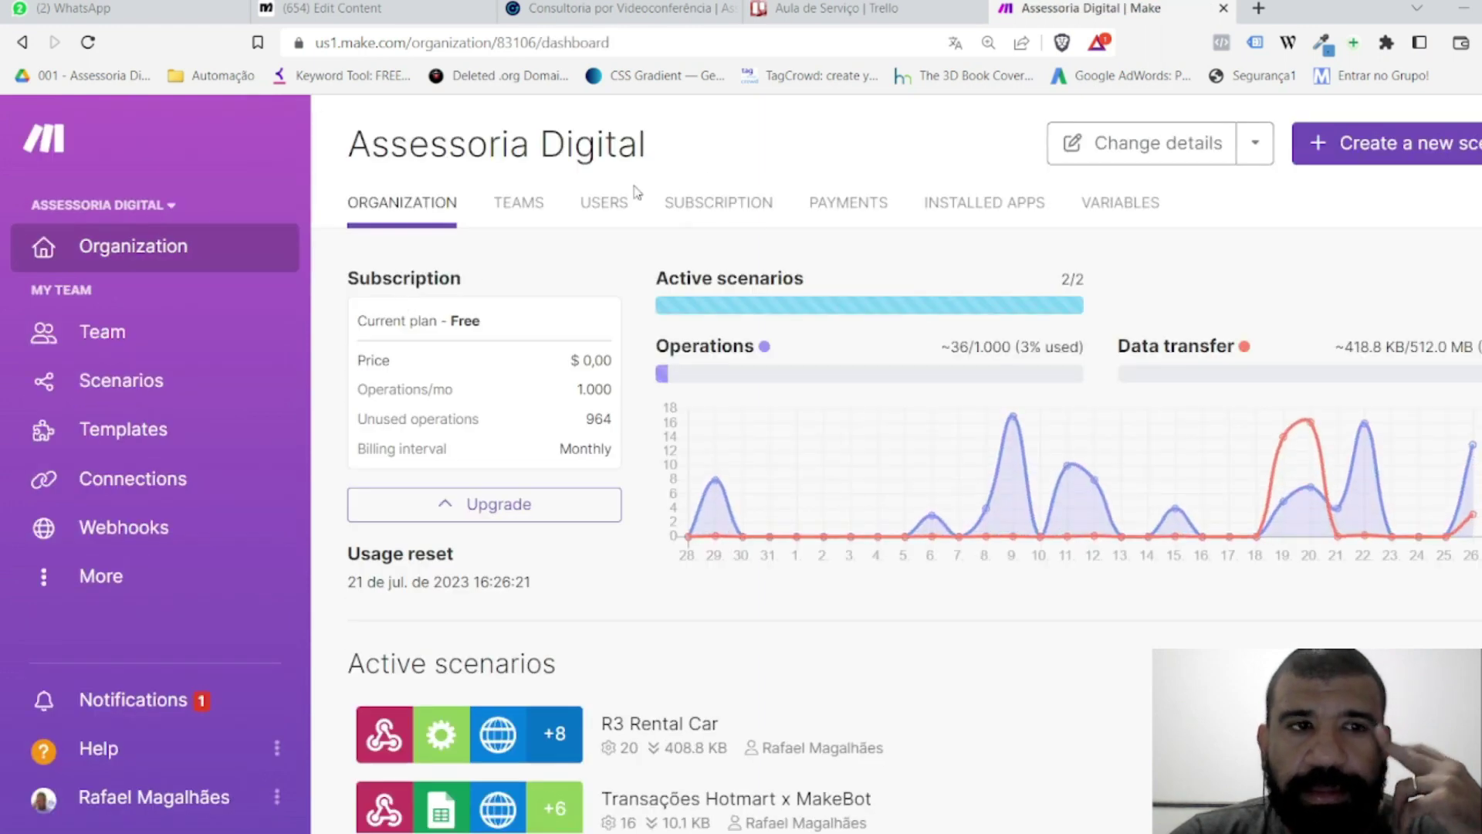
{"action": "left_click", "coordinate": [171, 207]}
Step: Stay in the Assessoria Digital organization and create a new scenario
{"action": "scroll", "coordinate": [203, 257], "scroll_direction": "down", "scroll_amount": 5}
{"action": "scroll", "coordinate": [204, 257], "scroll_direction": "up", "scroll_amount": 5}
{"action": "left_click", "coordinate": [204, 257]}
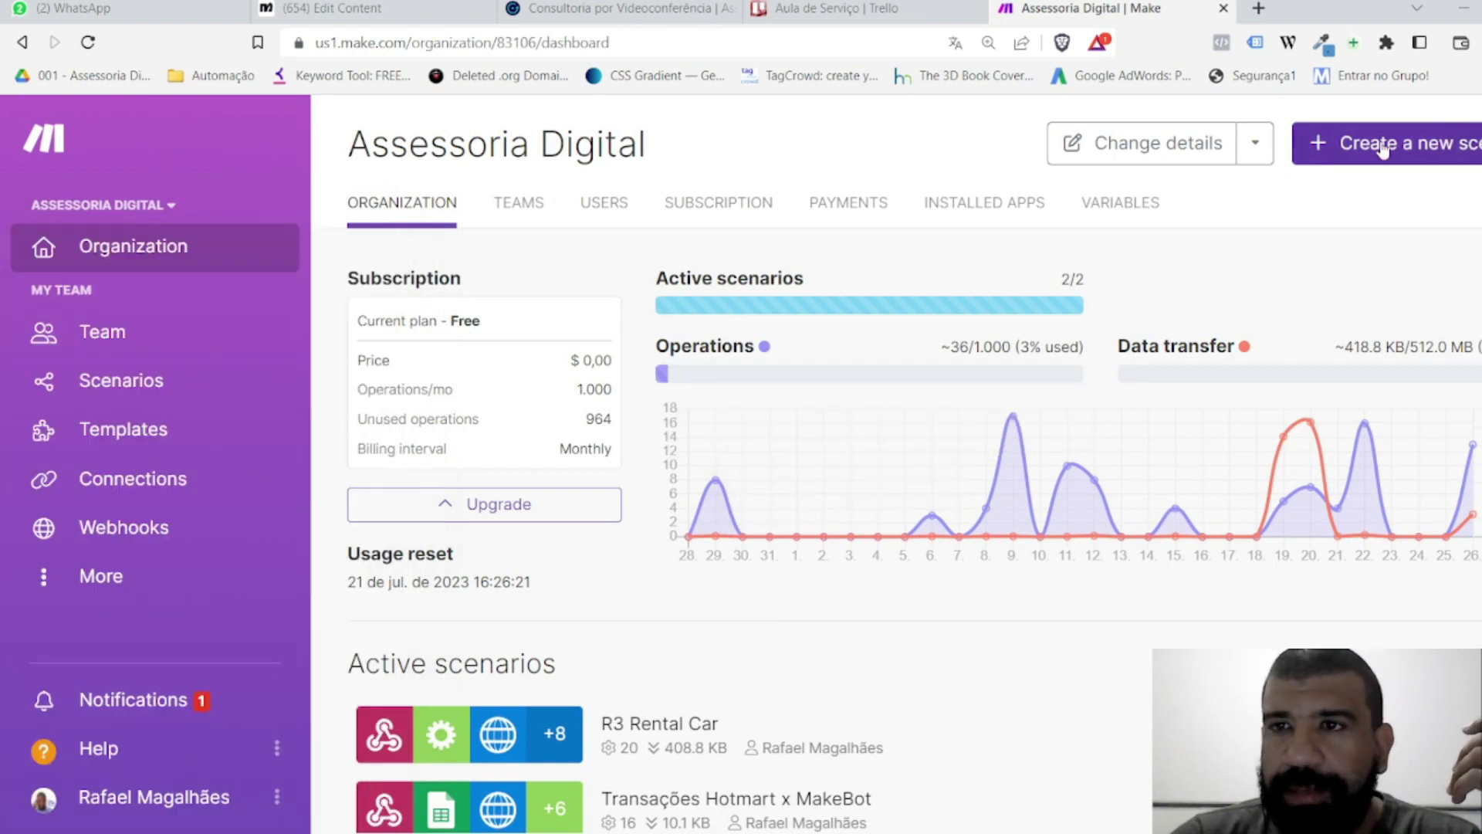
{"action": "left_click", "coordinate": [1343, 166]}
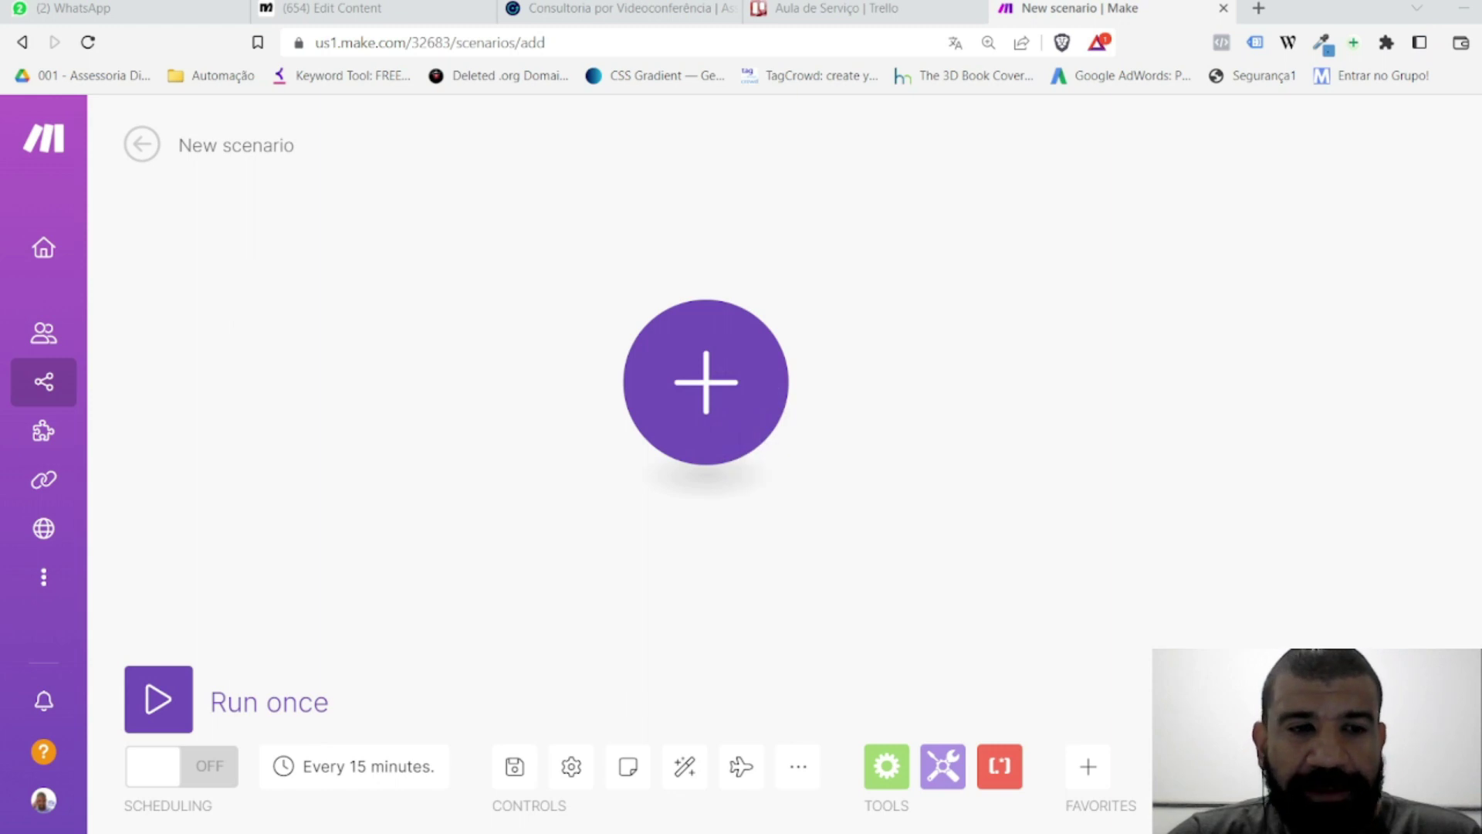
{"action": "left_click", "coordinate": [718, 397]}
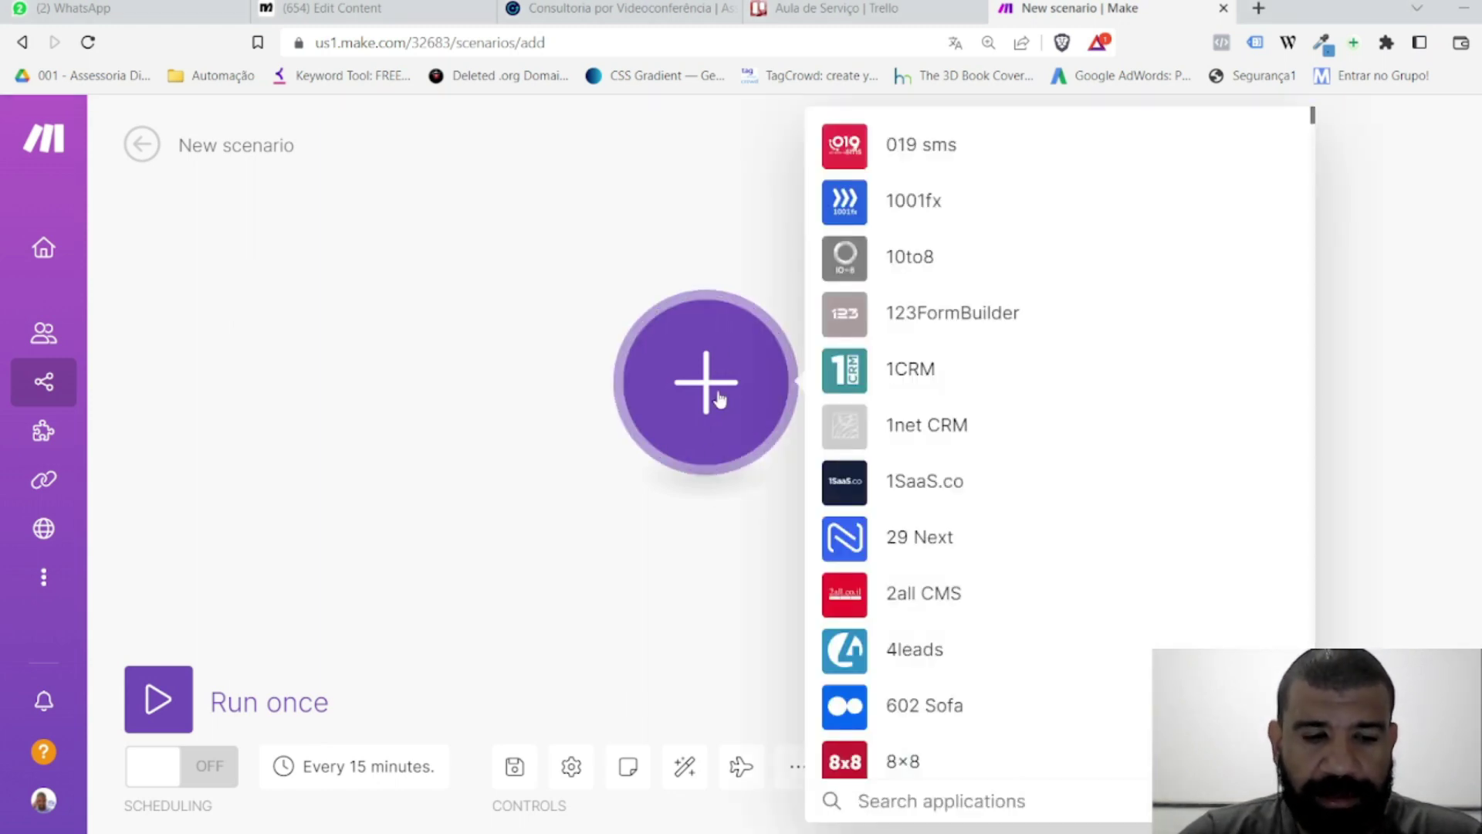
Step: Add a Webhooks Custom webhook trigger as the first module and begin adding a webhook
{"action": "type", "text": "webhopoks"}
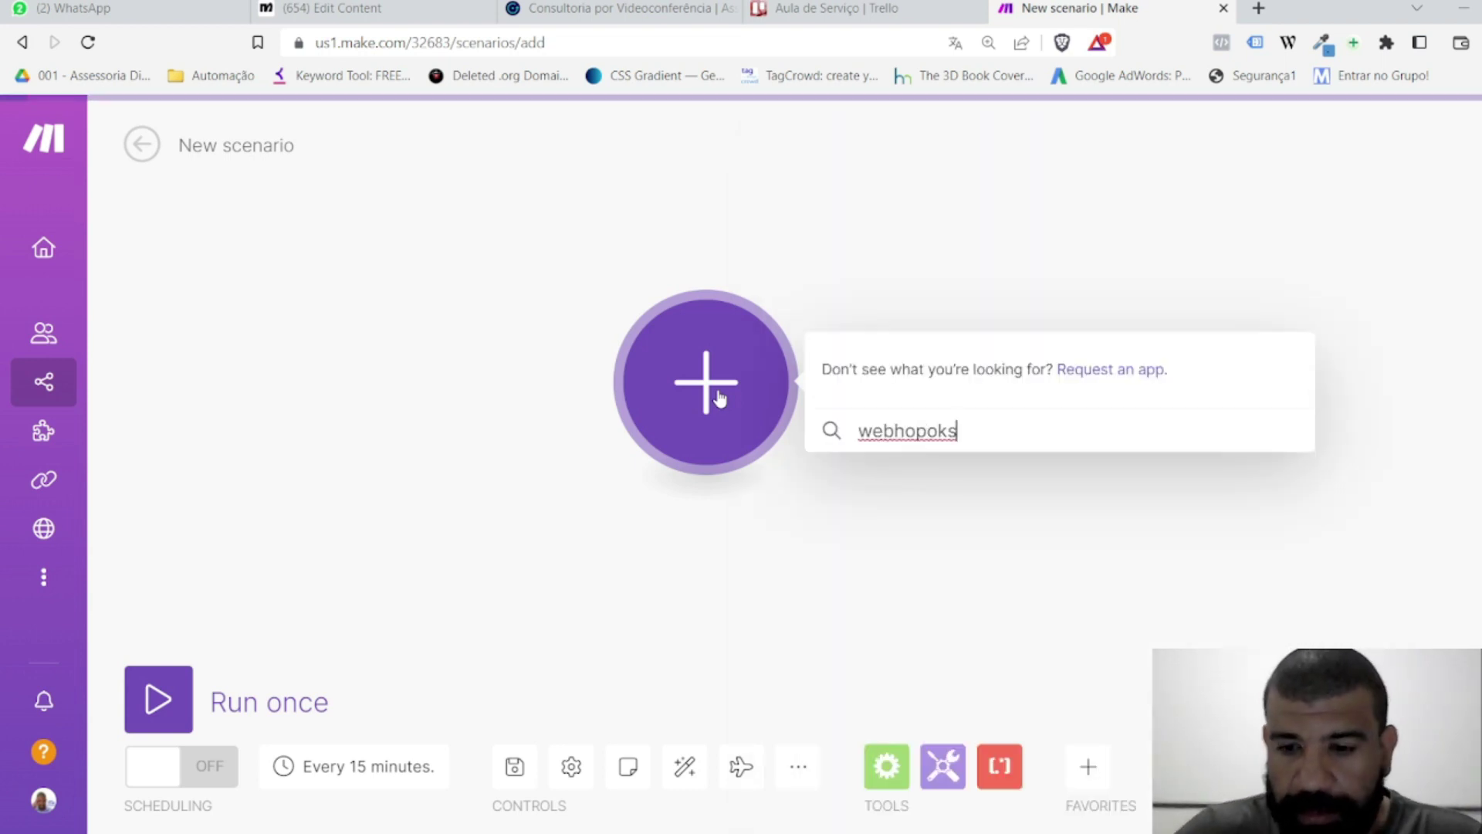
{"action": "key", "text": "BackSpace"}
{"action": "key", "text": "BackSpace"}
{"action": "key", "text": "BackSpace"}
{"action": "key", "text": "BackSpace"}
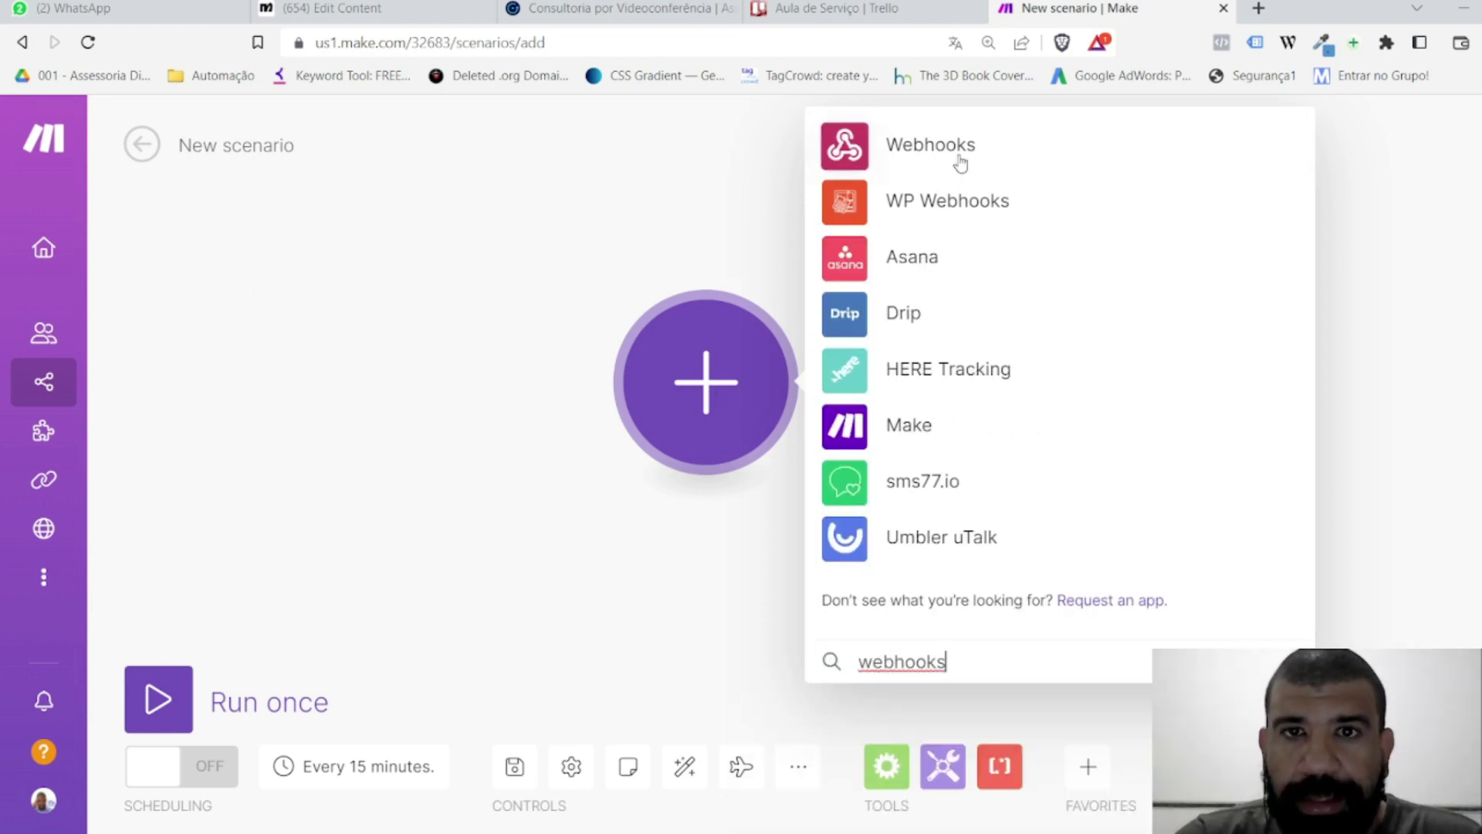
{"action": "left_click", "coordinate": [930, 147]}
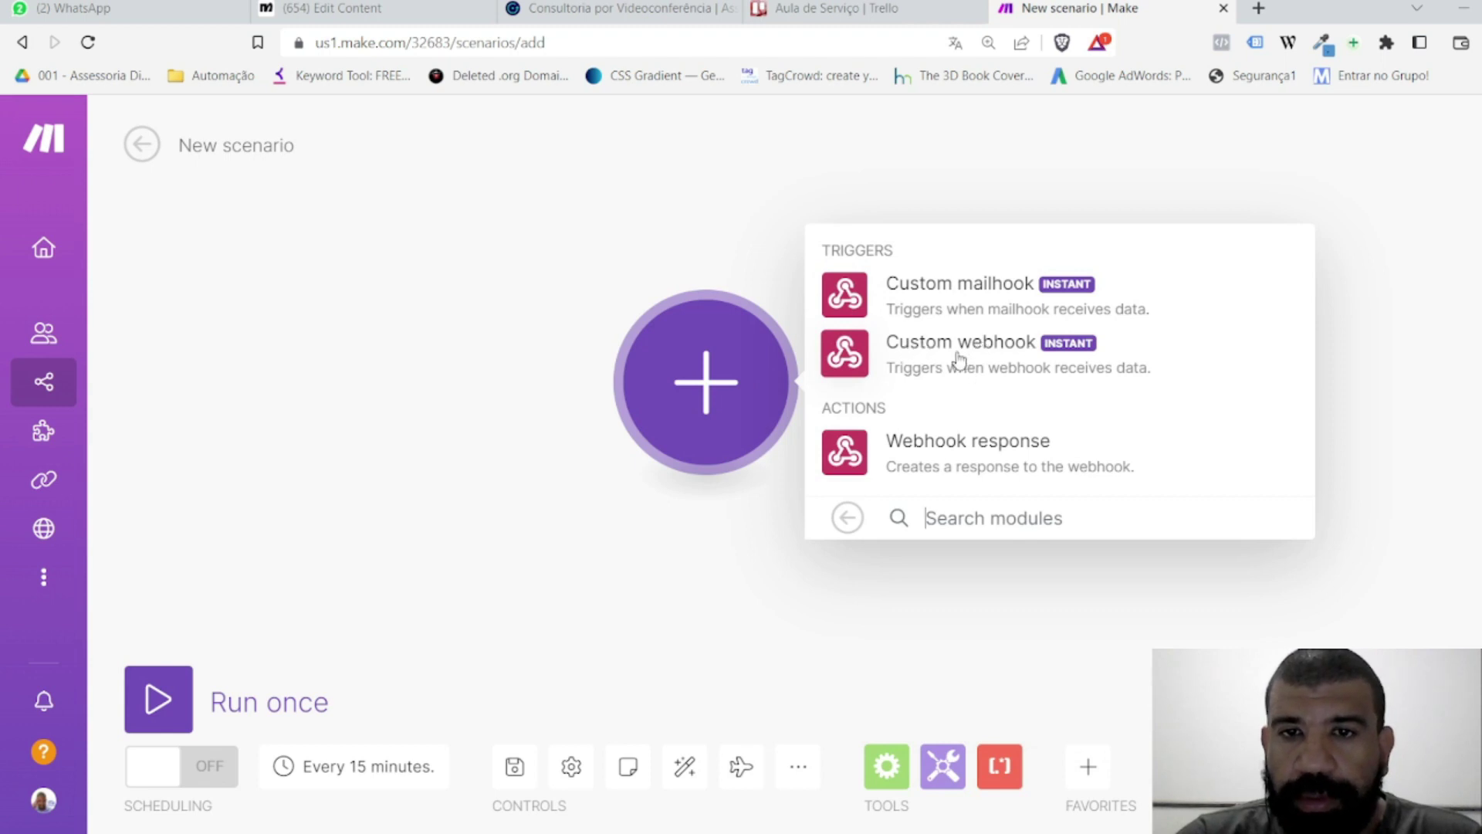
{"action": "left_click", "coordinate": [1022, 356]}
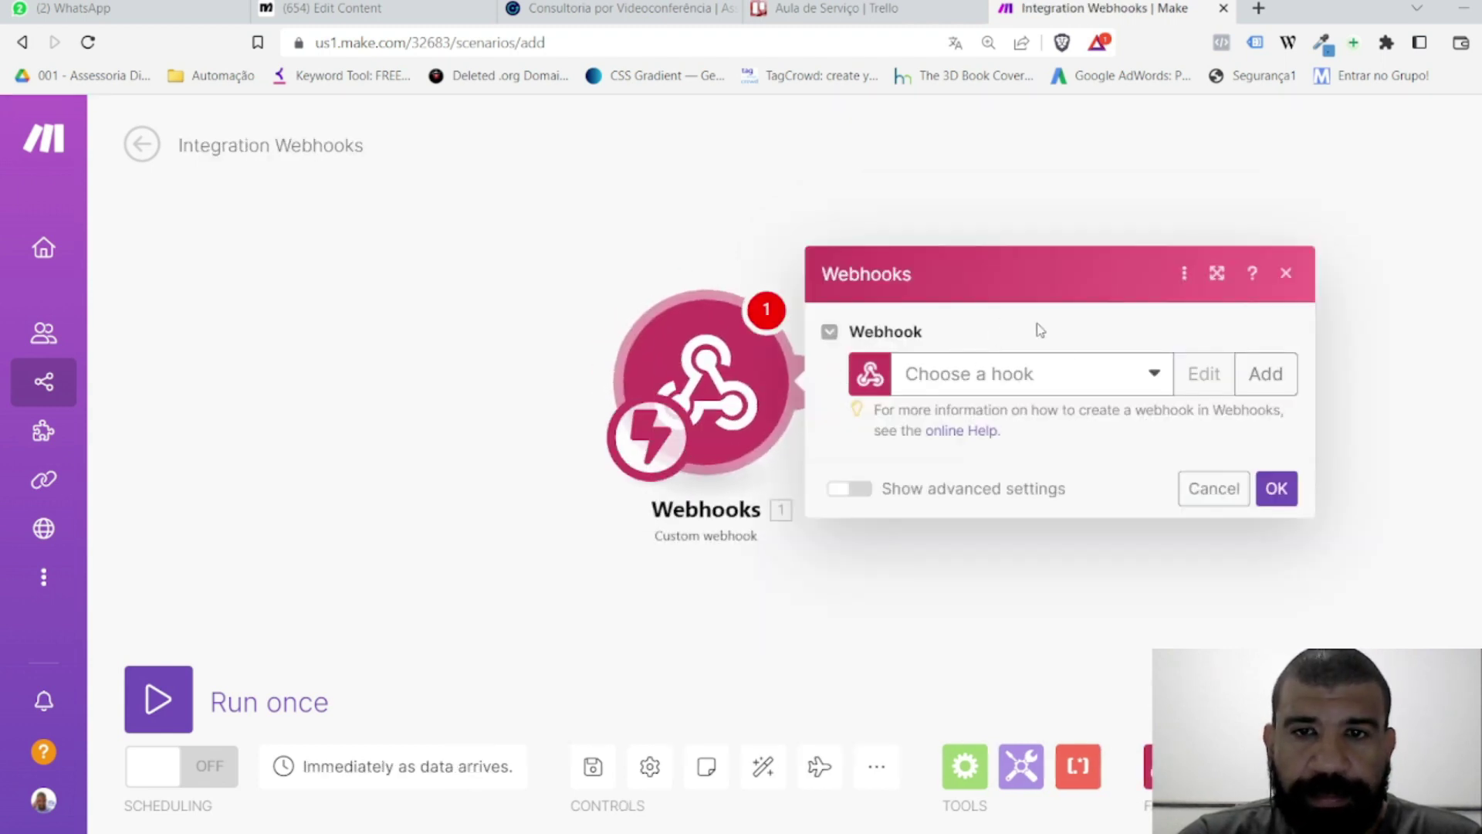
{"action": "left_click", "coordinate": [1266, 374]}
Step: Save a new webhook named 'Serviço Aula Manychat' and copy its address
{"action": "triple_click", "coordinate": [1089, 291]}
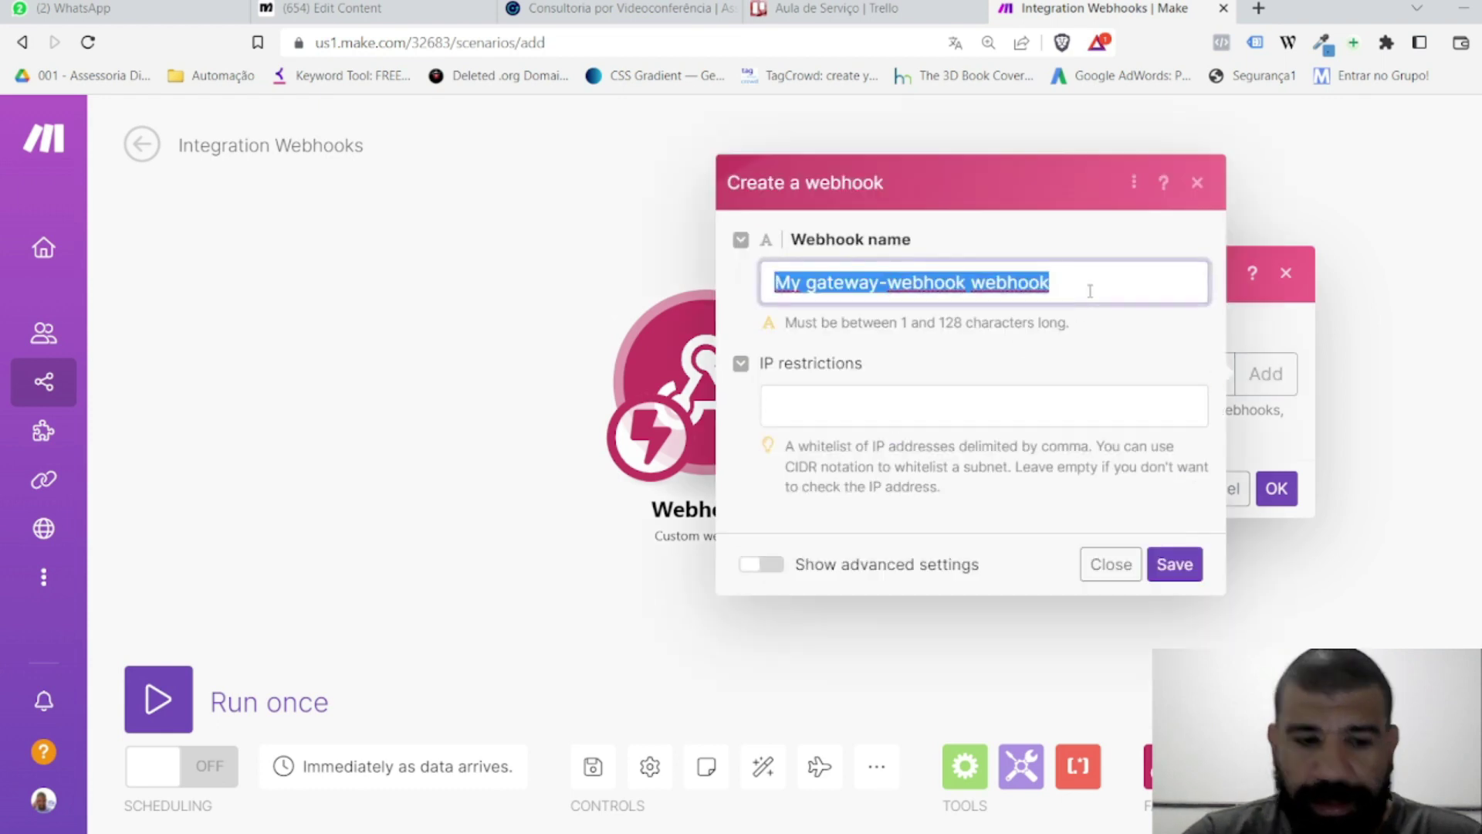
{"action": "type", "text": "Serviço "}
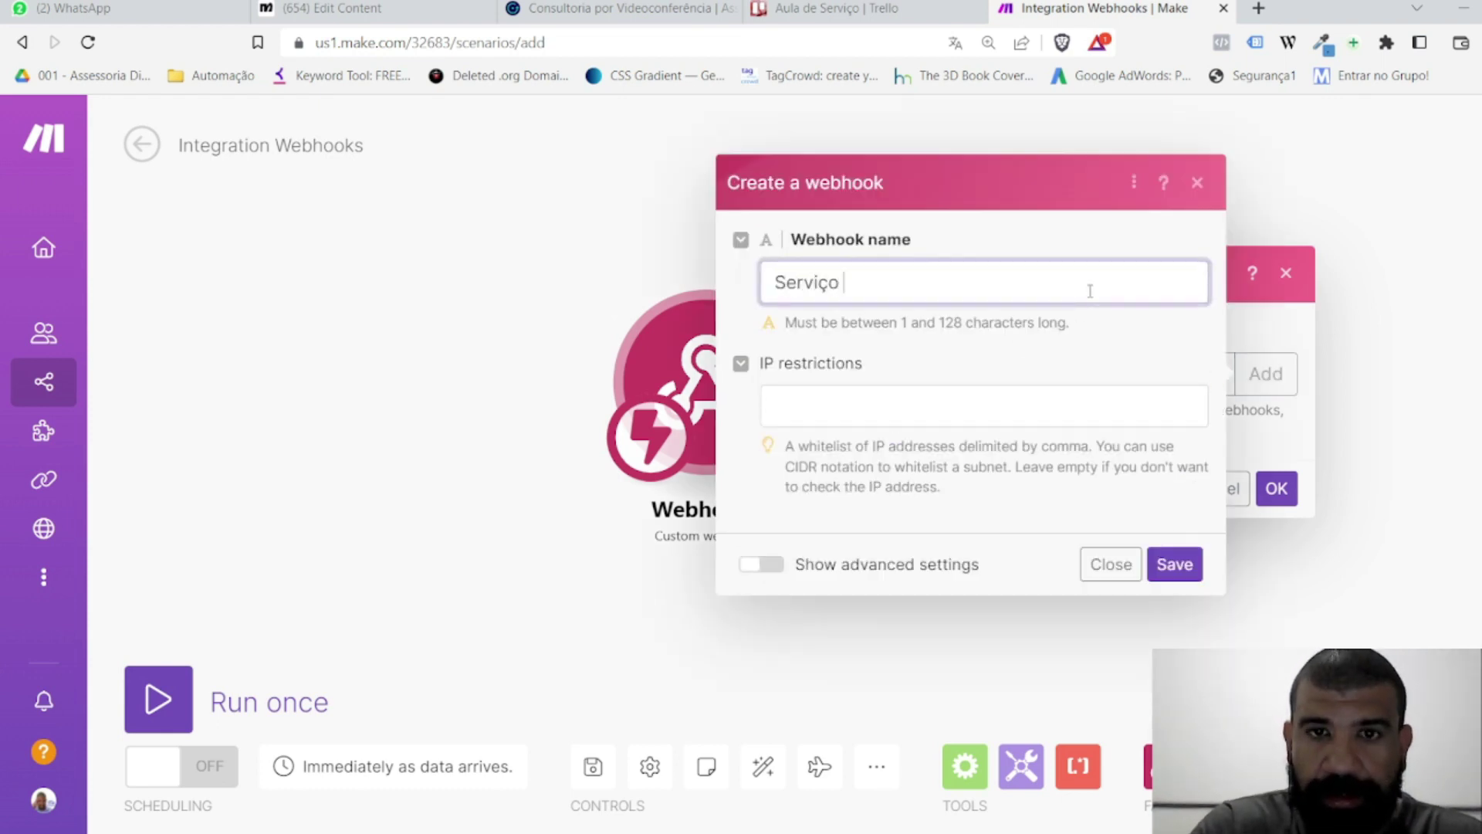
{"action": "type", "text": "Aula Manychat"}
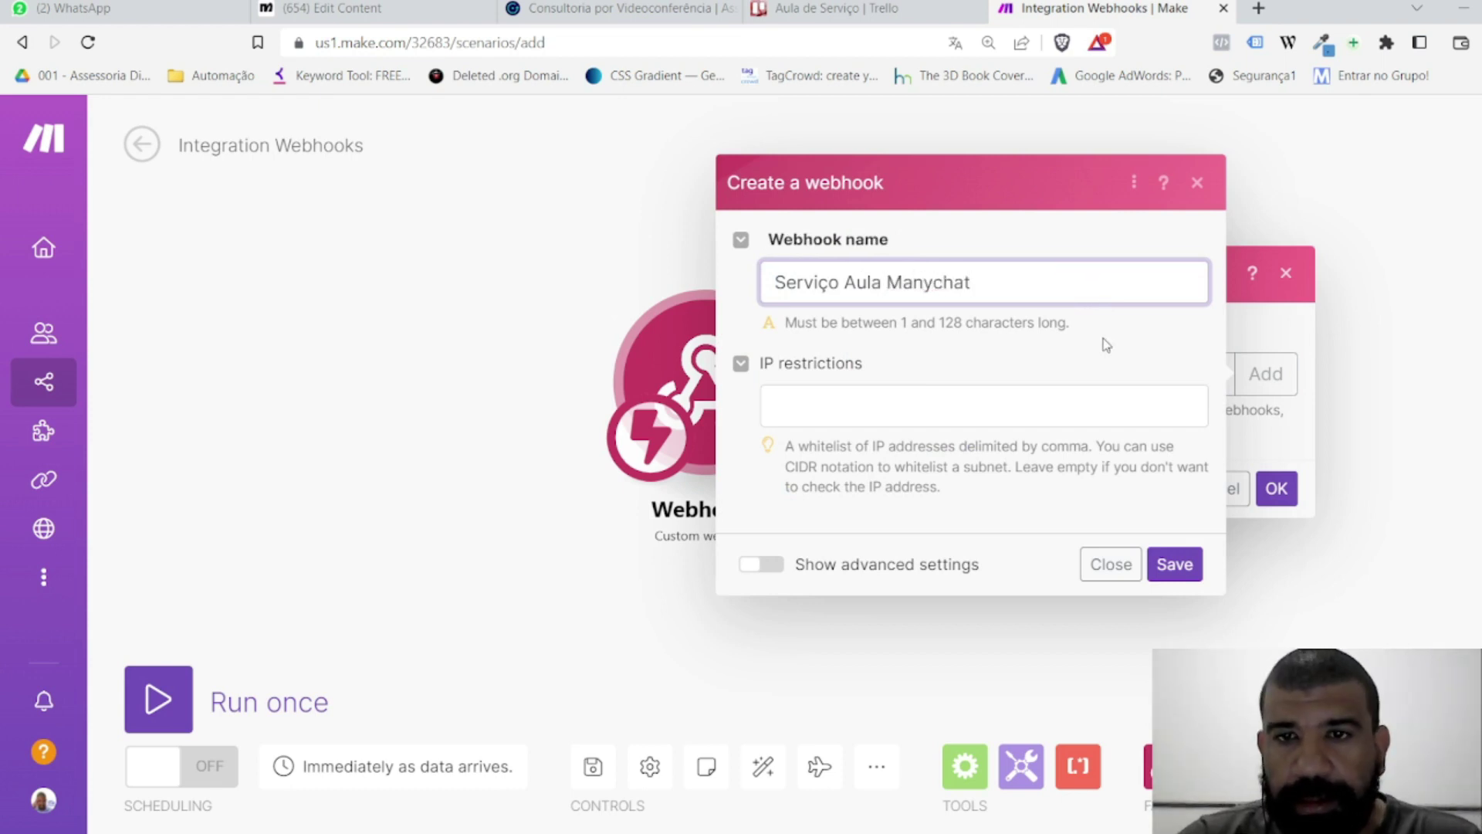
{"action": "left_click", "coordinate": [1174, 566]}
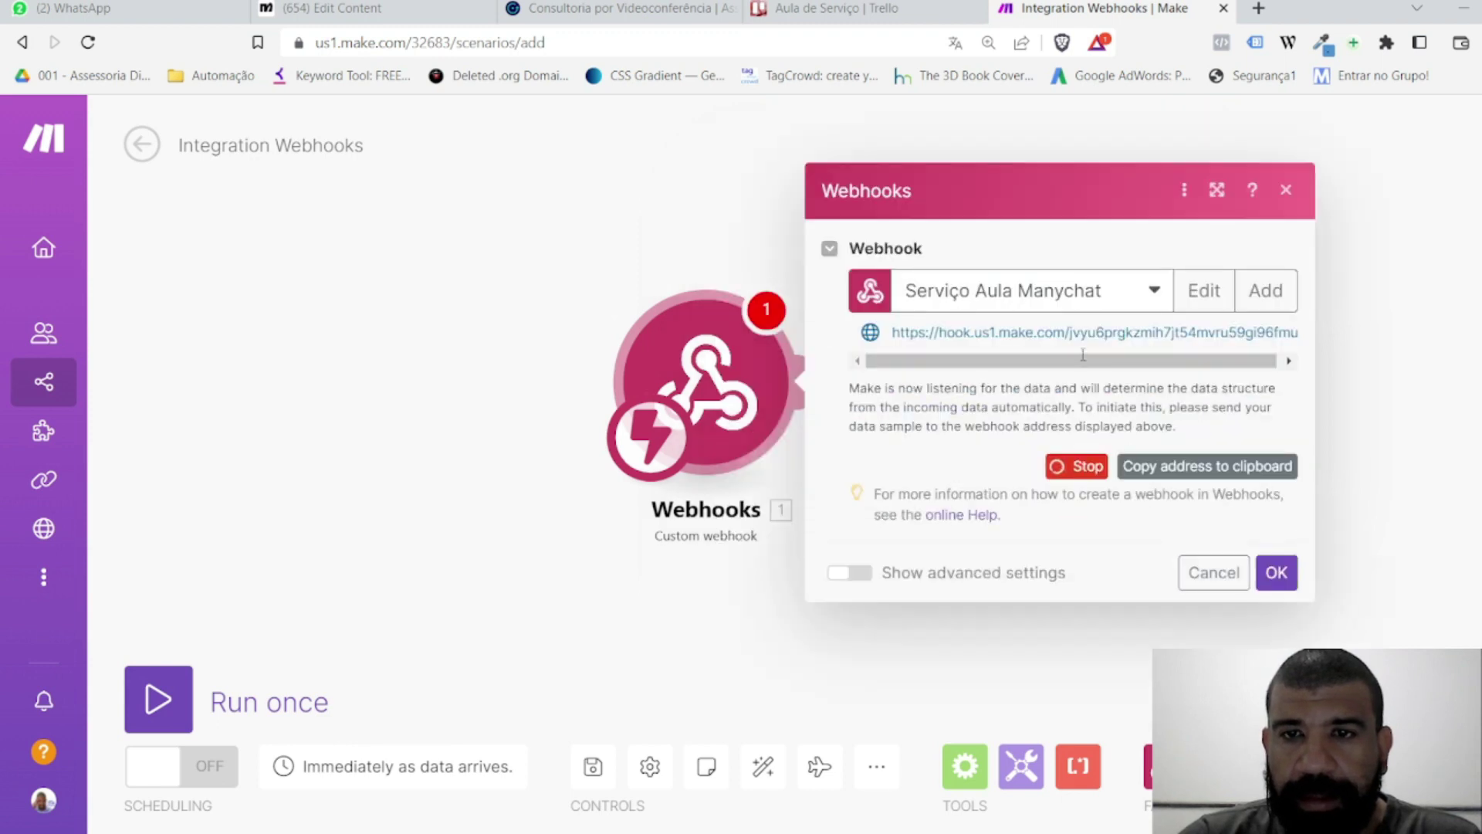
{"action": "left_click_drag", "start_coordinate": [1058, 361], "coordinate": [1180, 361]}
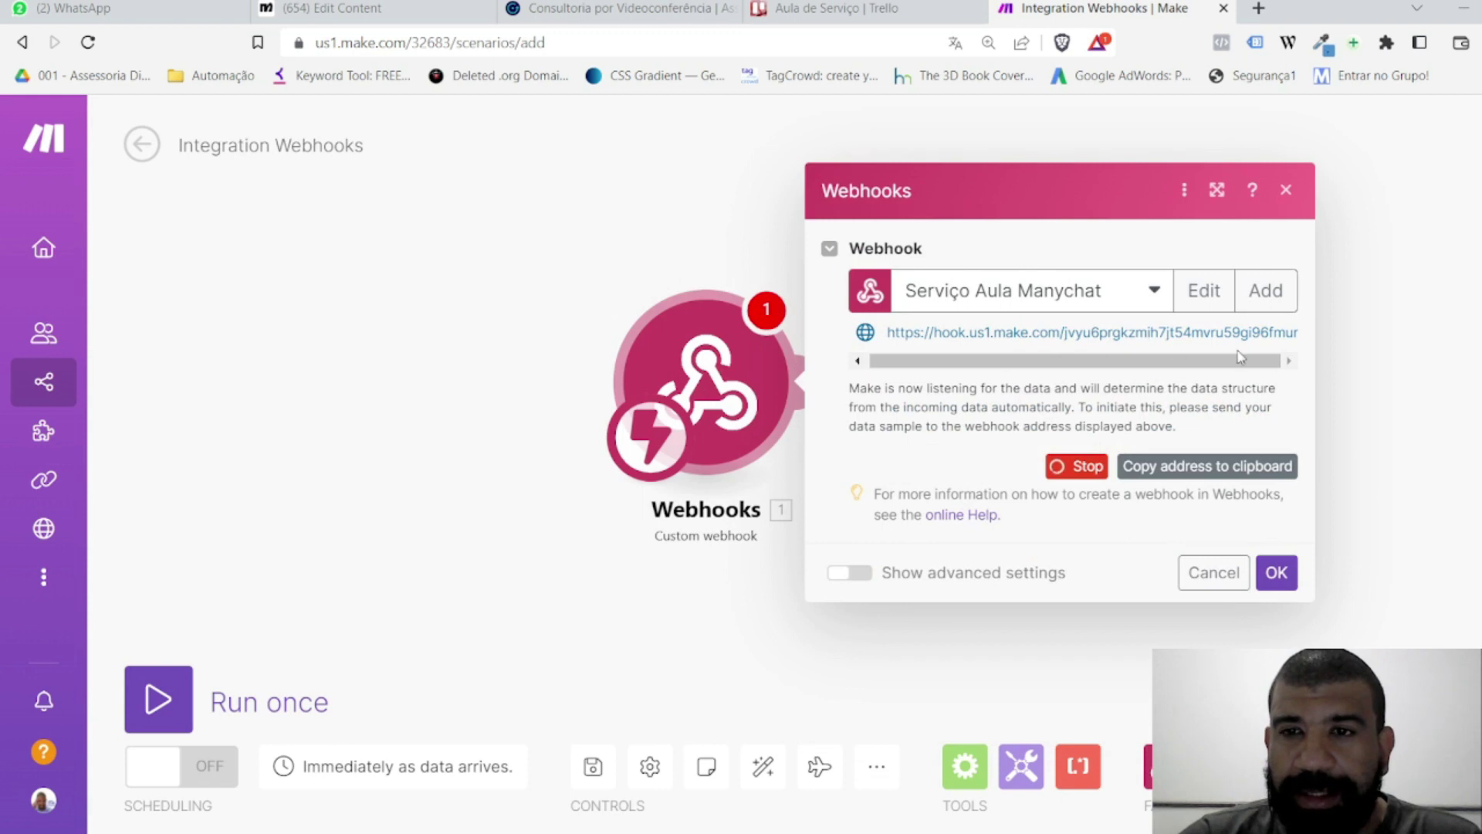
{"action": "scroll", "coordinate": [1181, 377], "scroll_direction": "left", "scroll_amount": 1}
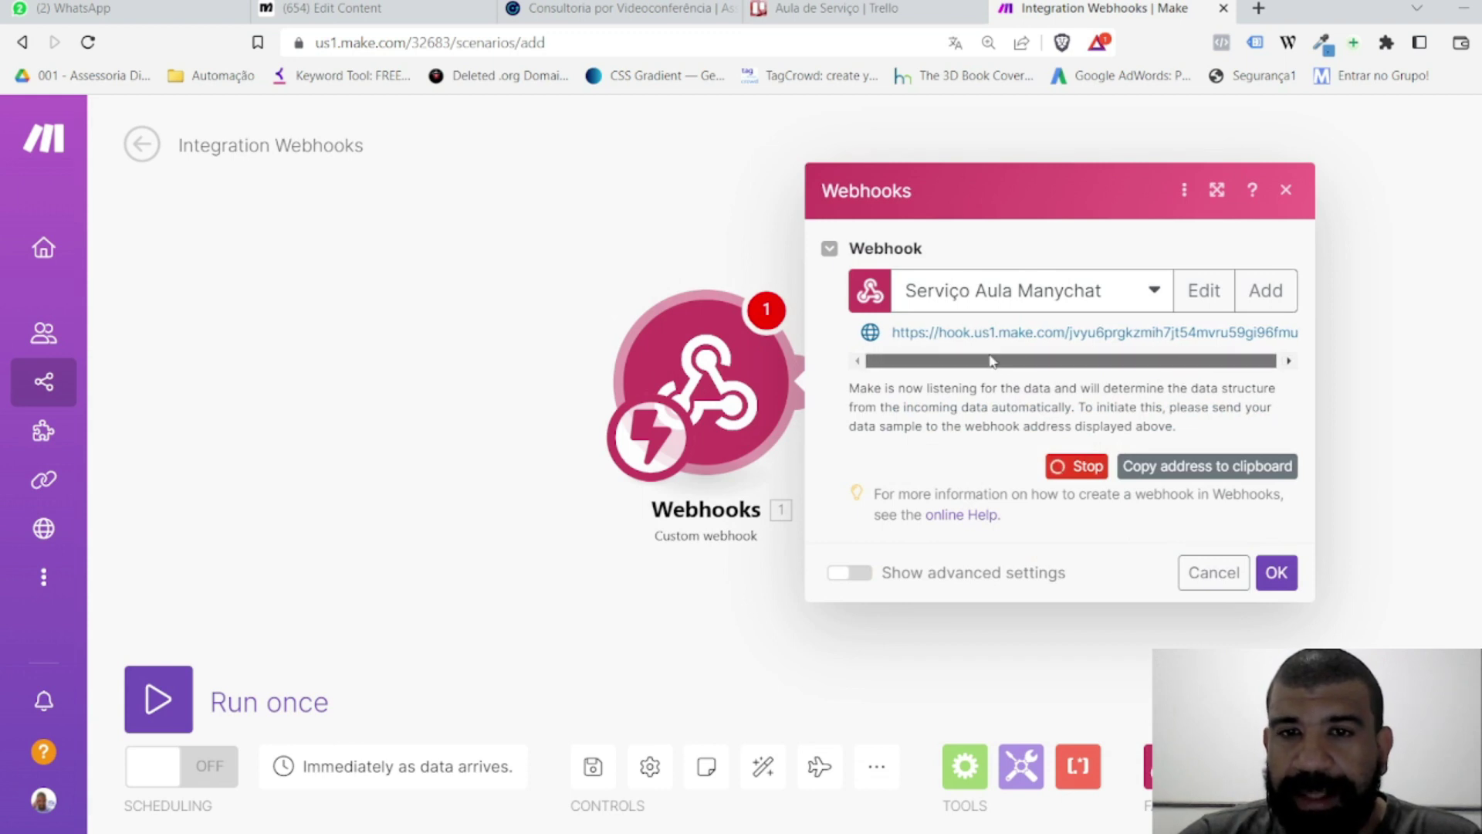
{"action": "left_click", "coordinate": [1172, 468]}
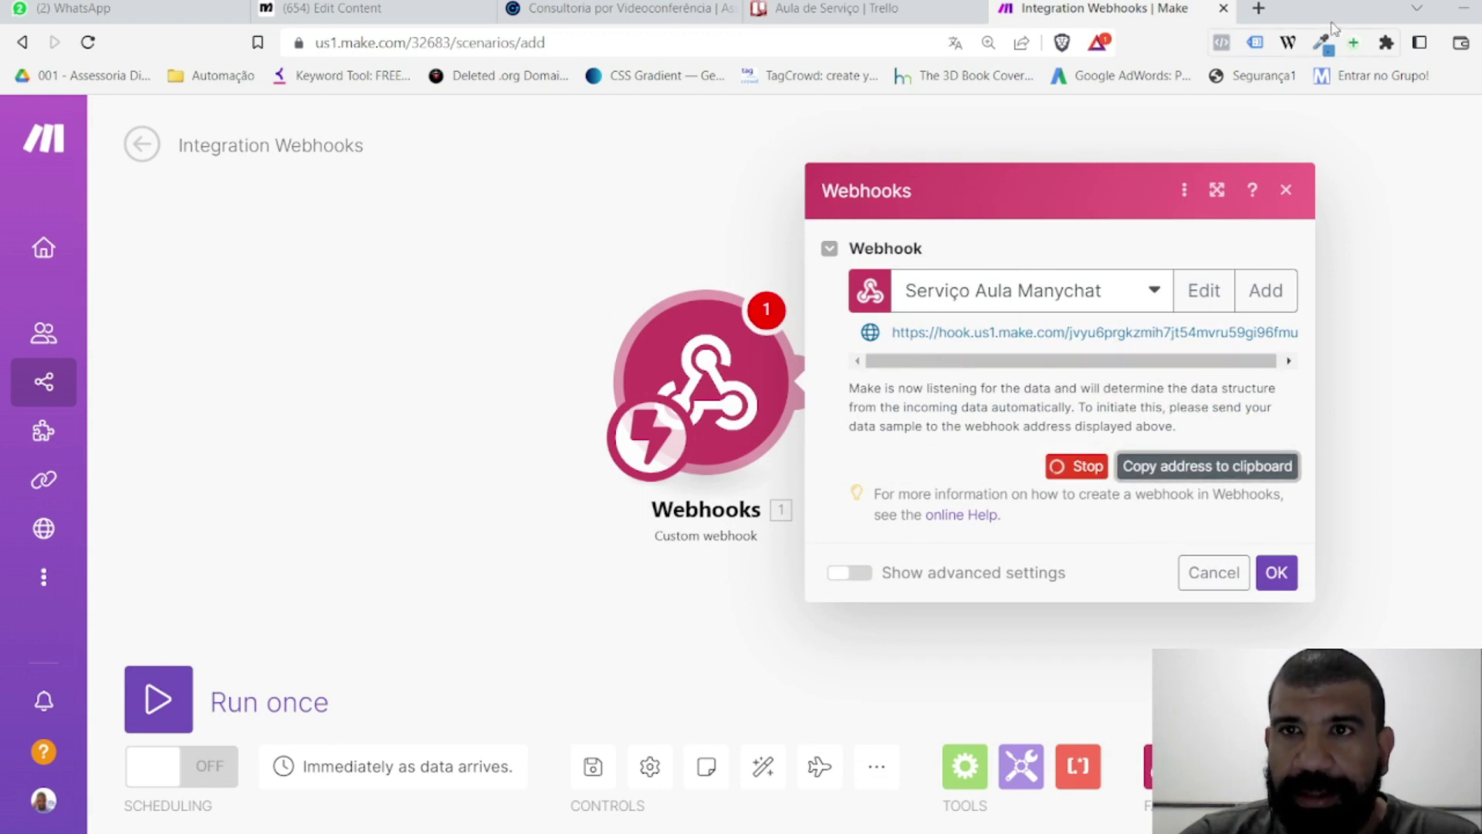
{"action": "left_click", "coordinate": [1258, 9]}
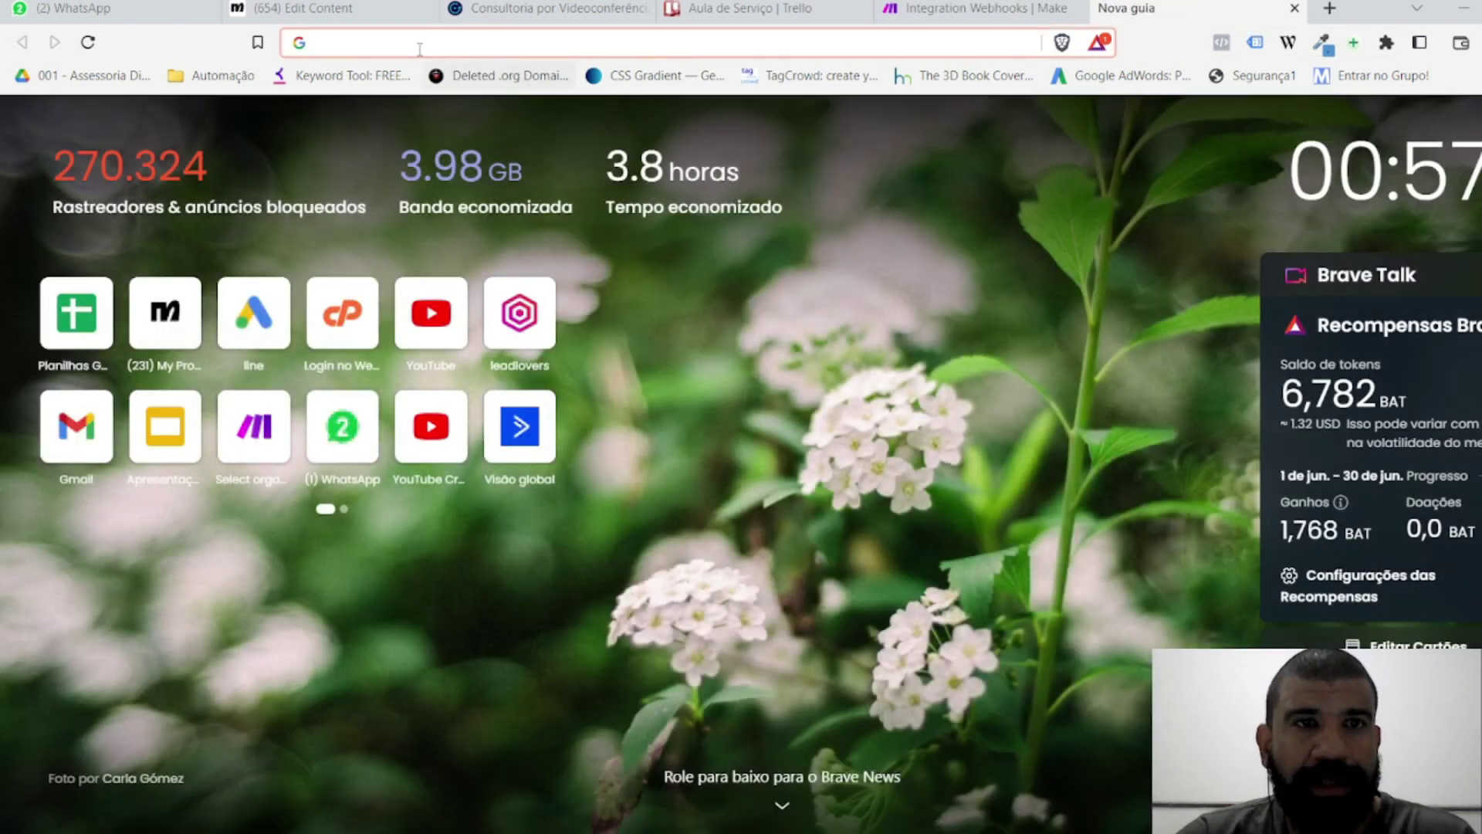
Step: Send the webhook URL a test request with a nome value, telenone=71 and mensagem=1234
{"action": "scroll", "coordinate": [463, 201], "scroll_direction": "down", "scroll_amount": 2}
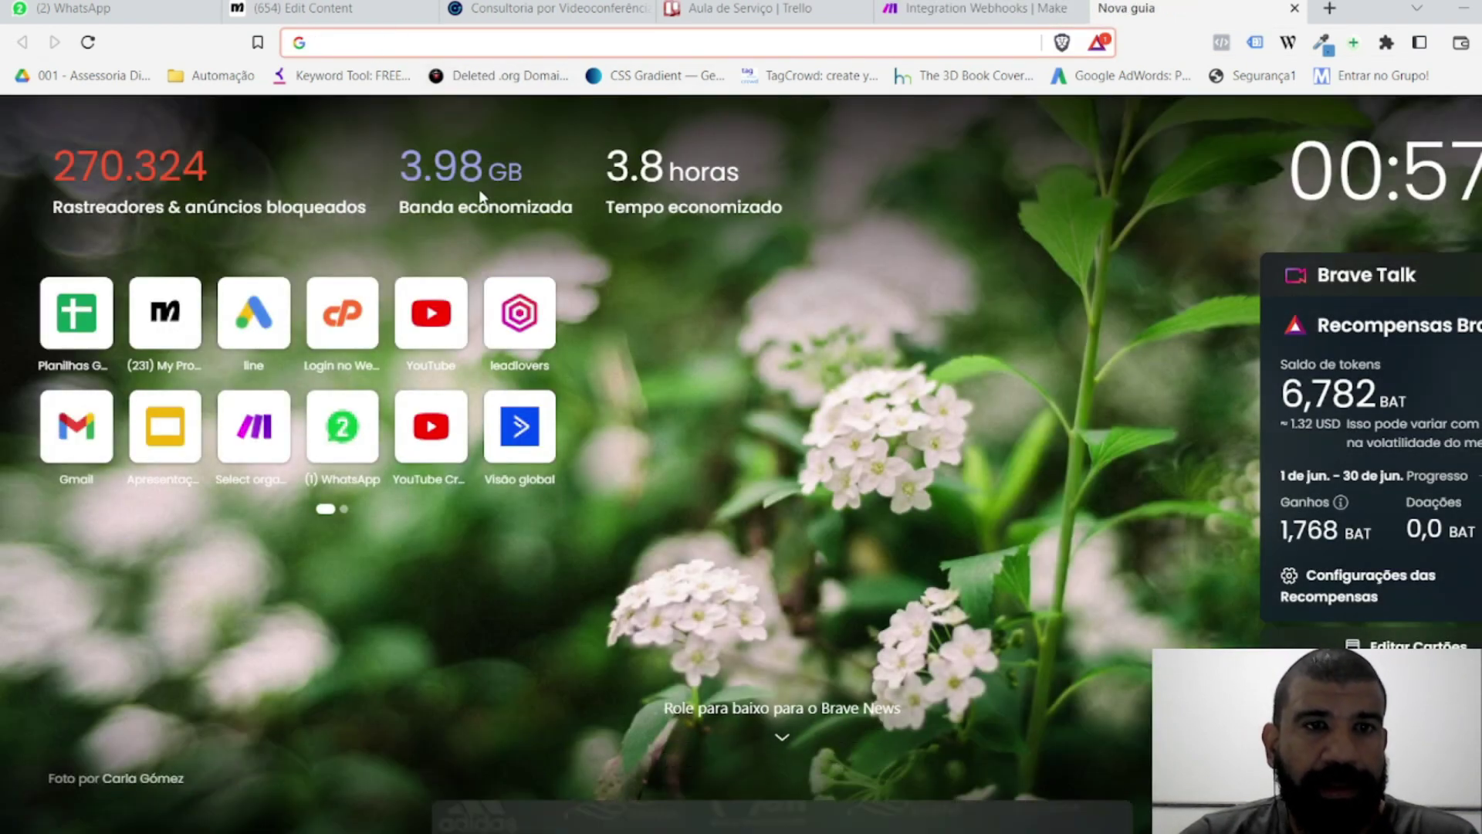
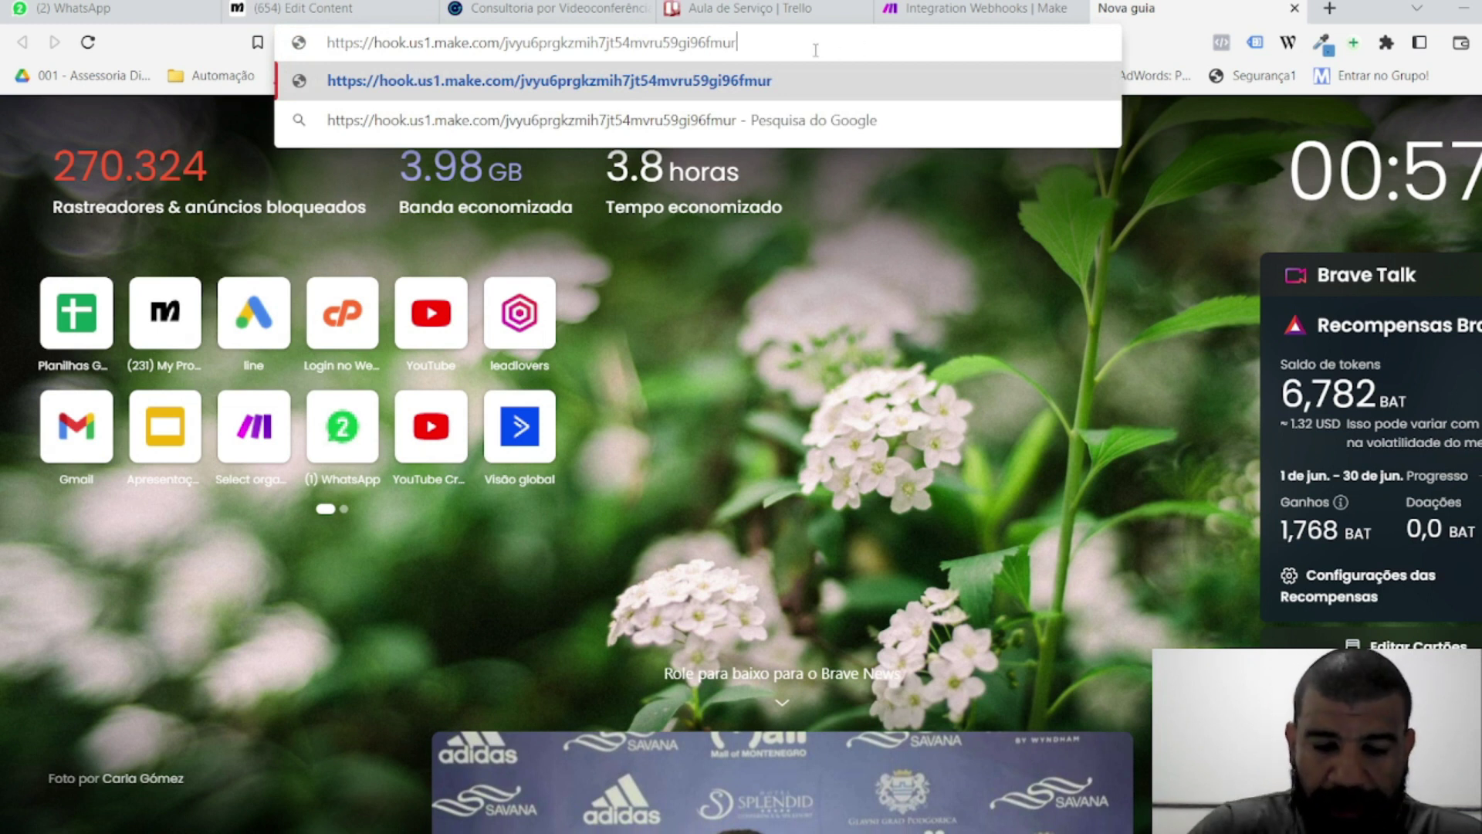
{"action": "type", "text": "?"}
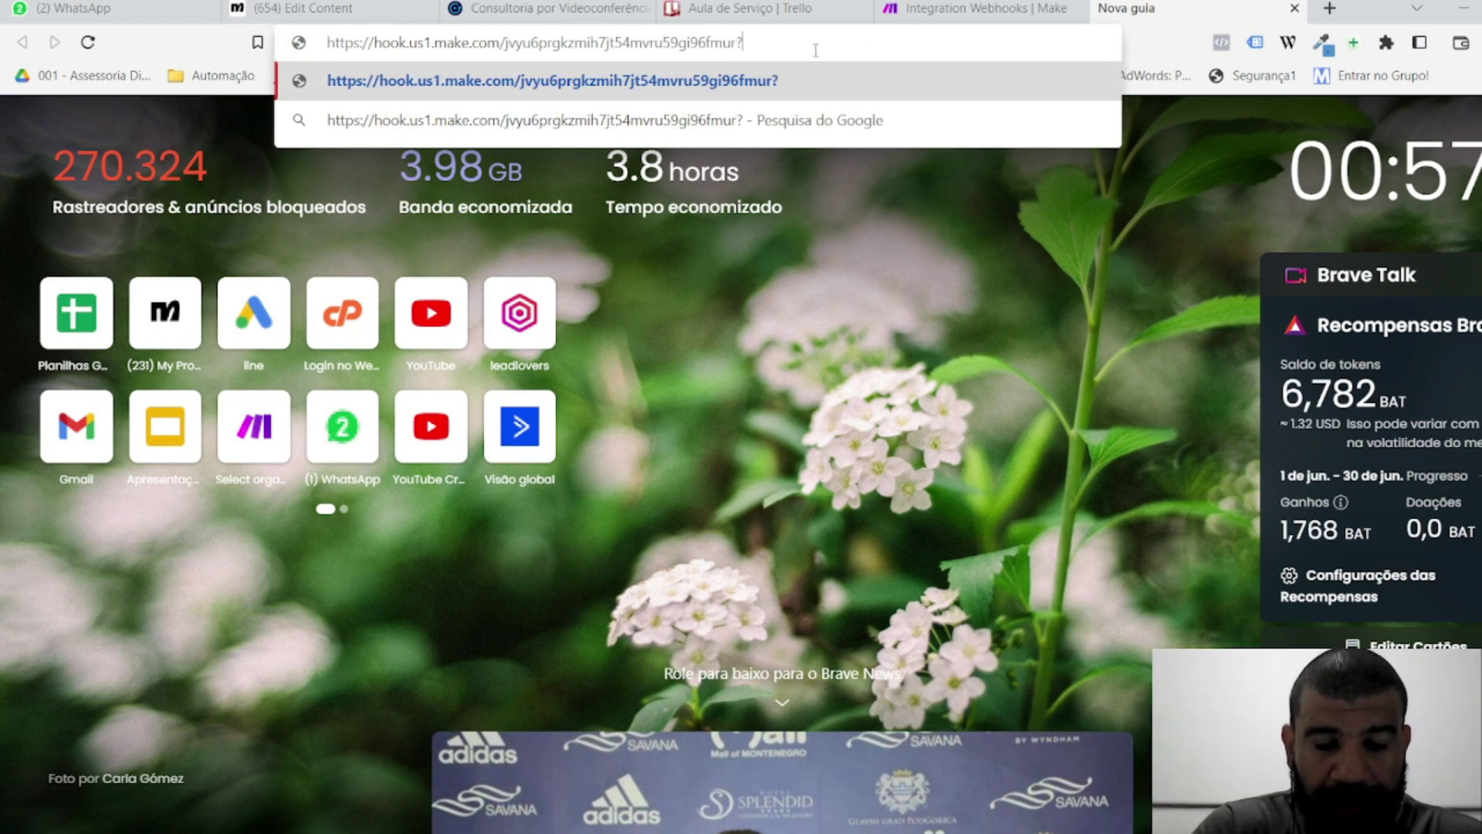
{"action": "type", "text": "n"}
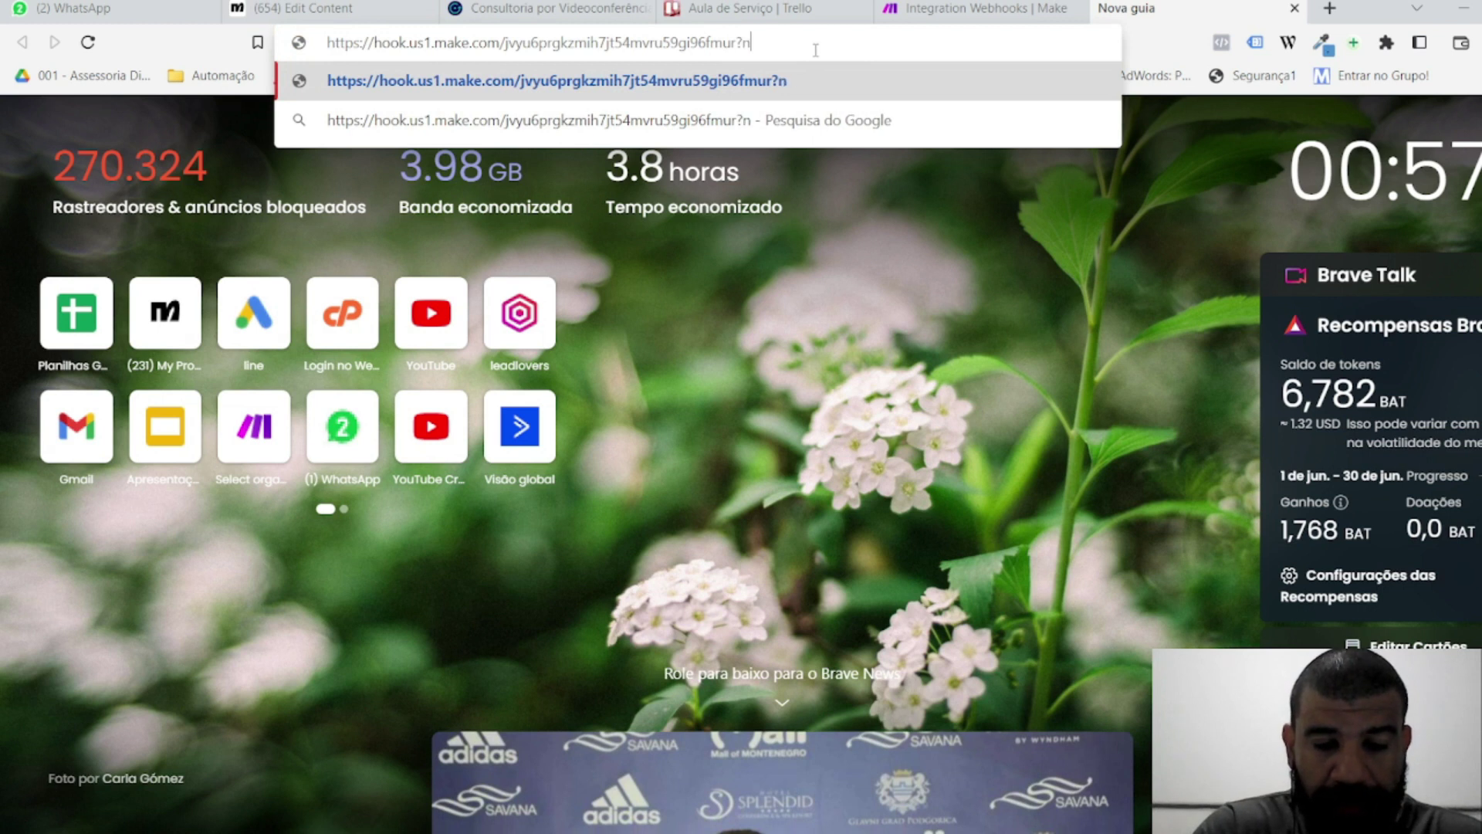
{"action": "type", "text": "ome=Rafael"}
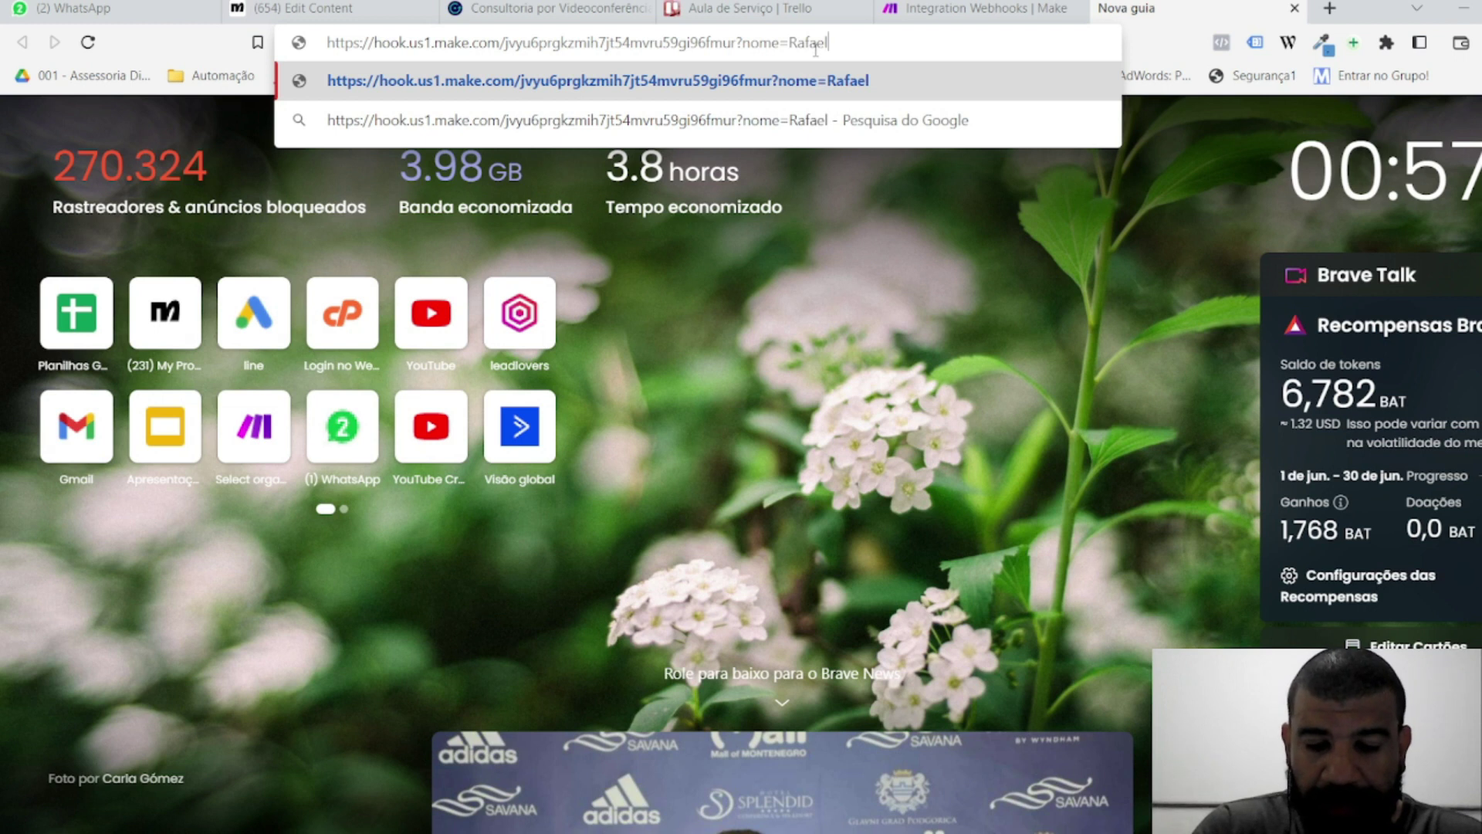
{"action": "type", "text": "&"}
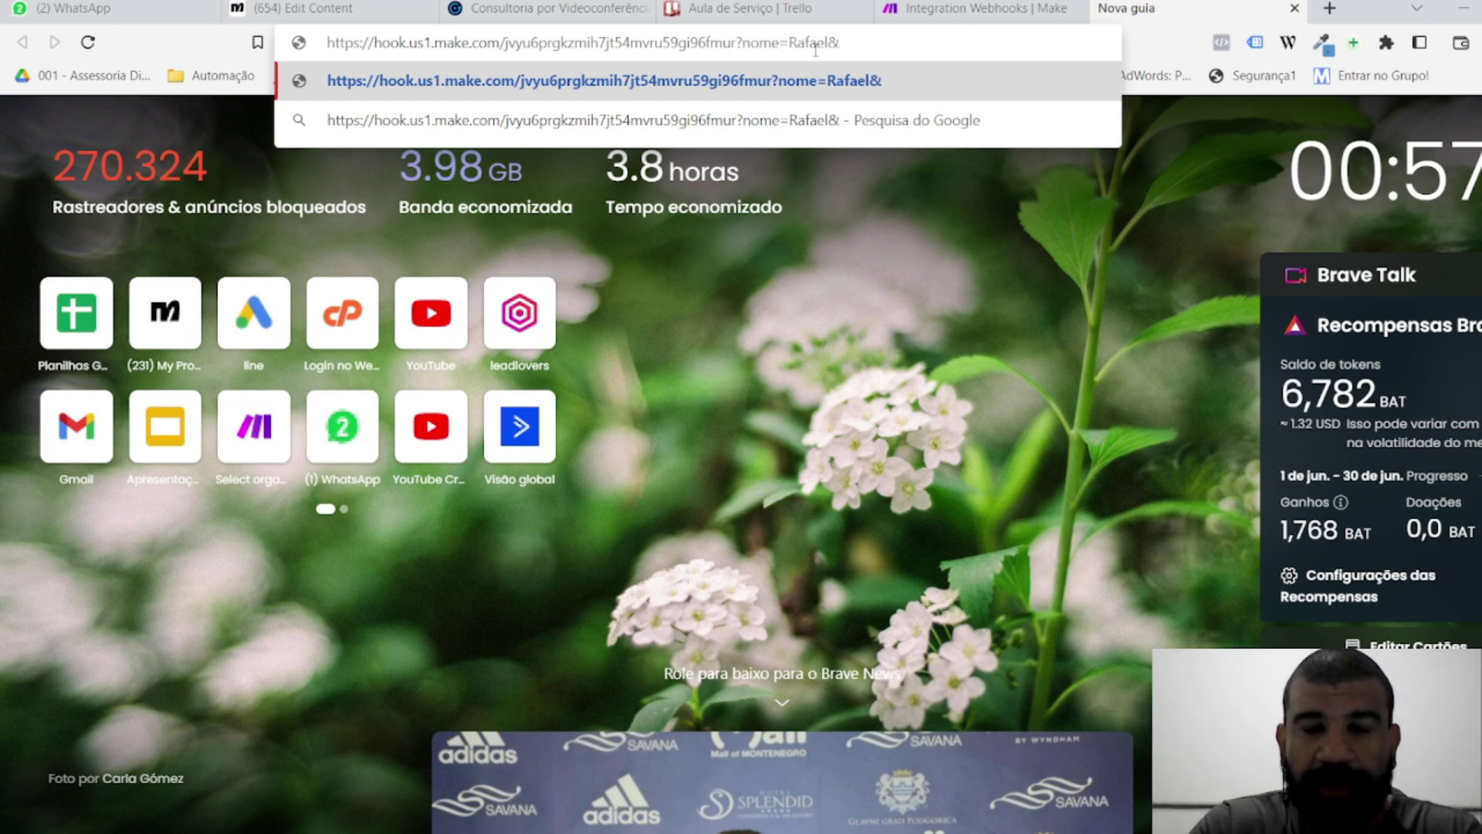
{"action": "type", "text": "teleno"}
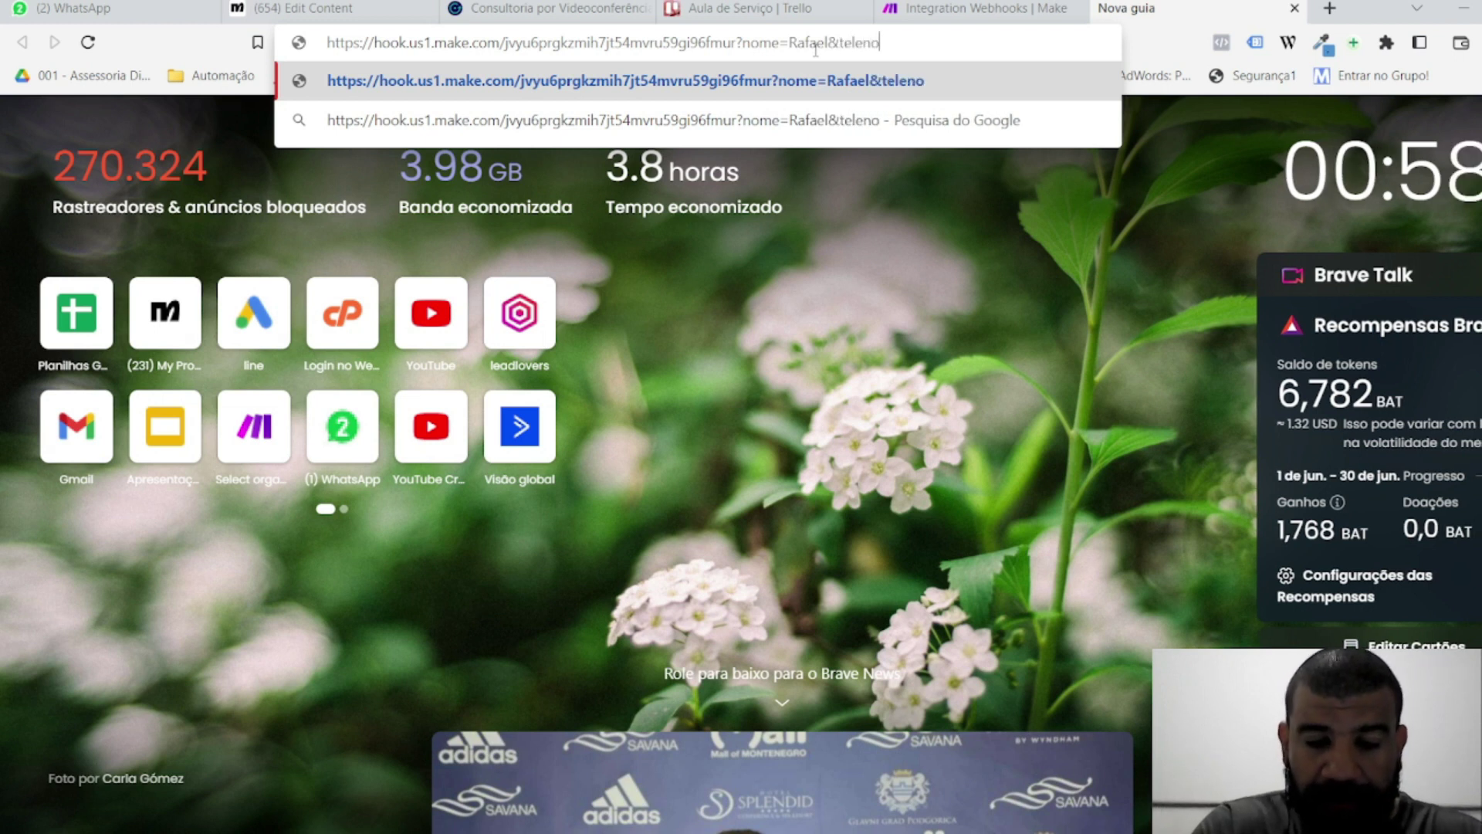
{"action": "type", "text": "ne="}
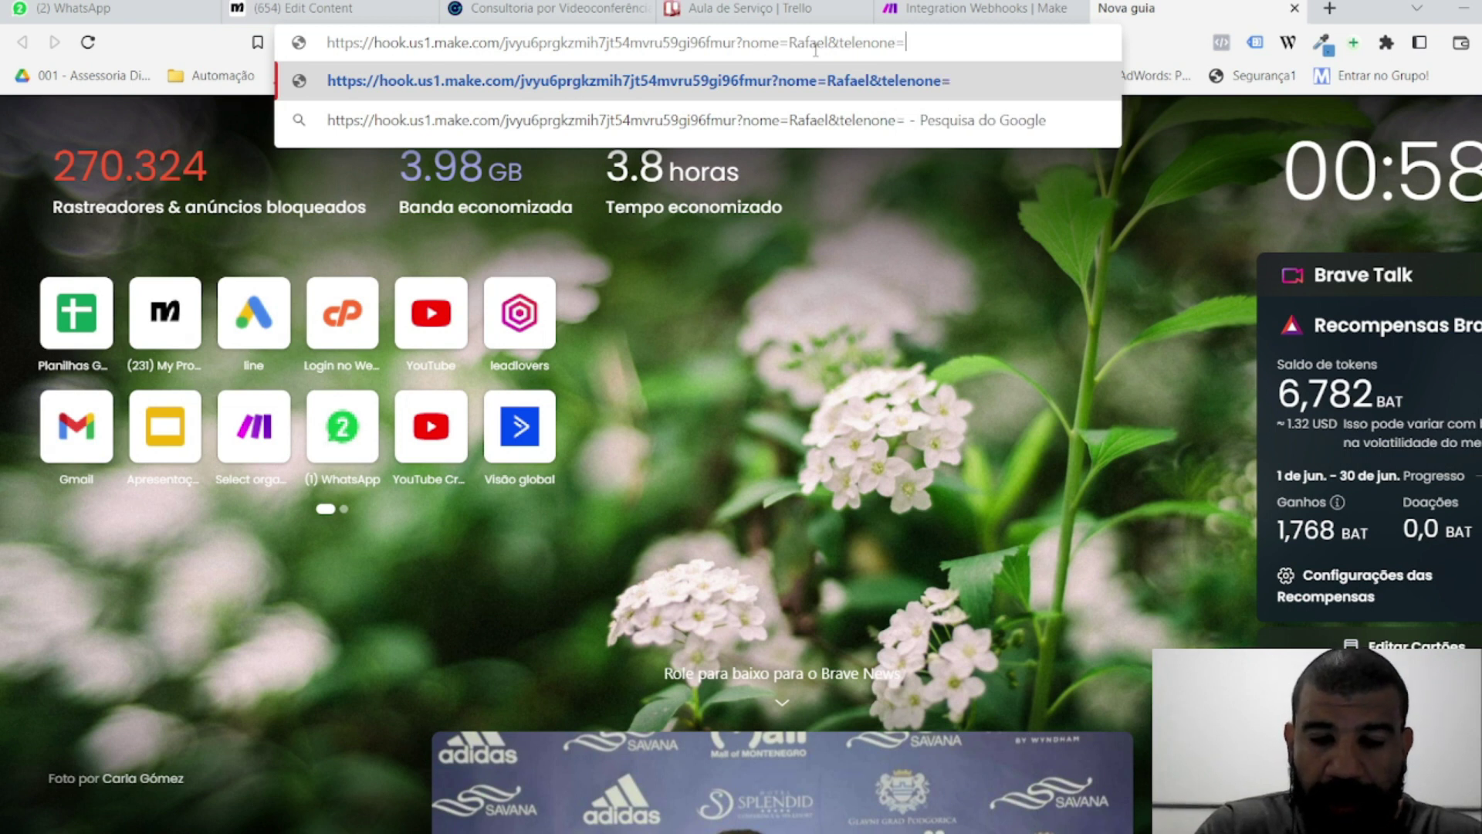
{"action": "type", "text": "71"}
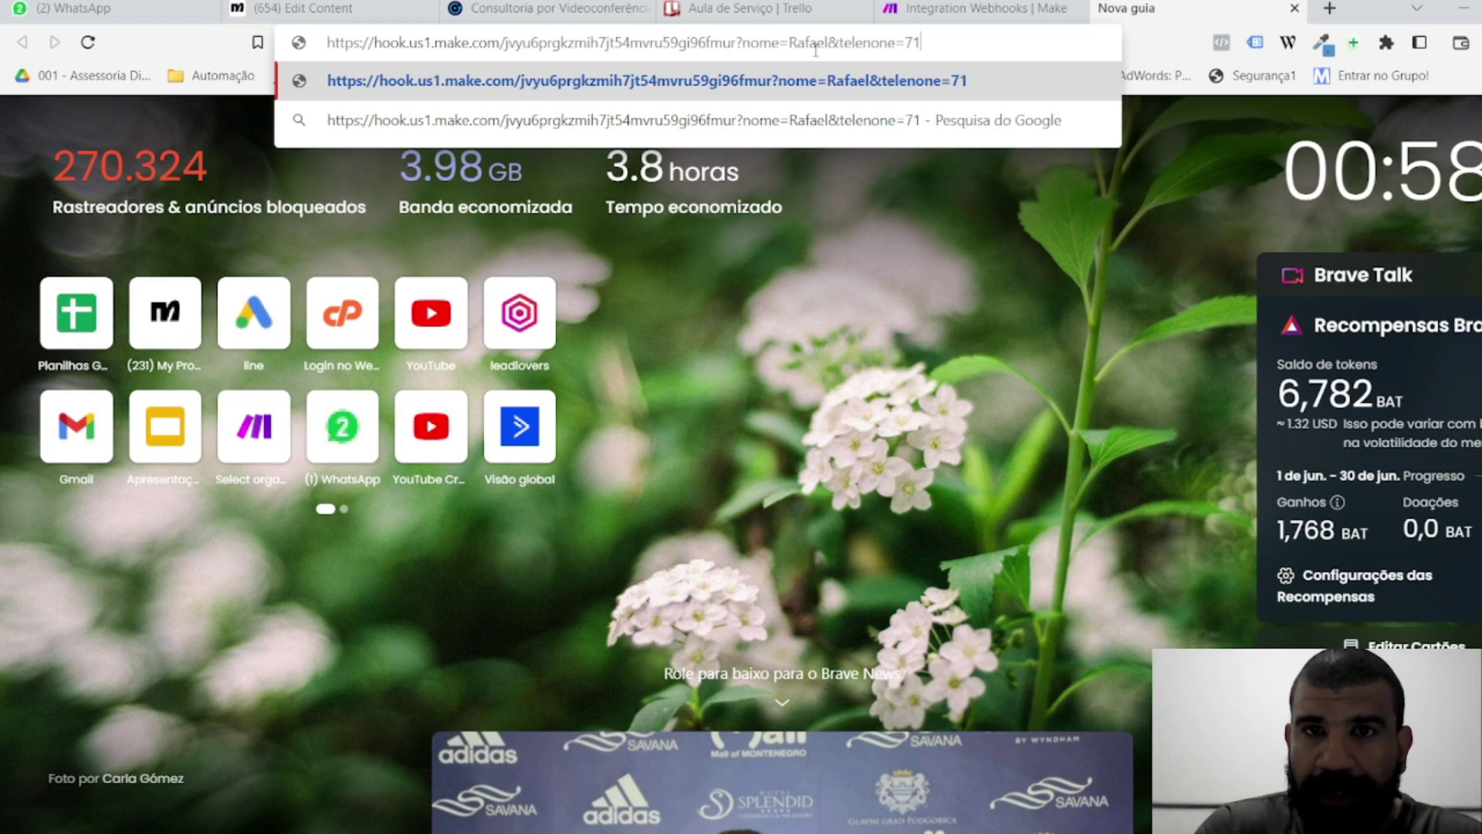
{"action": "type", "text": "&"}
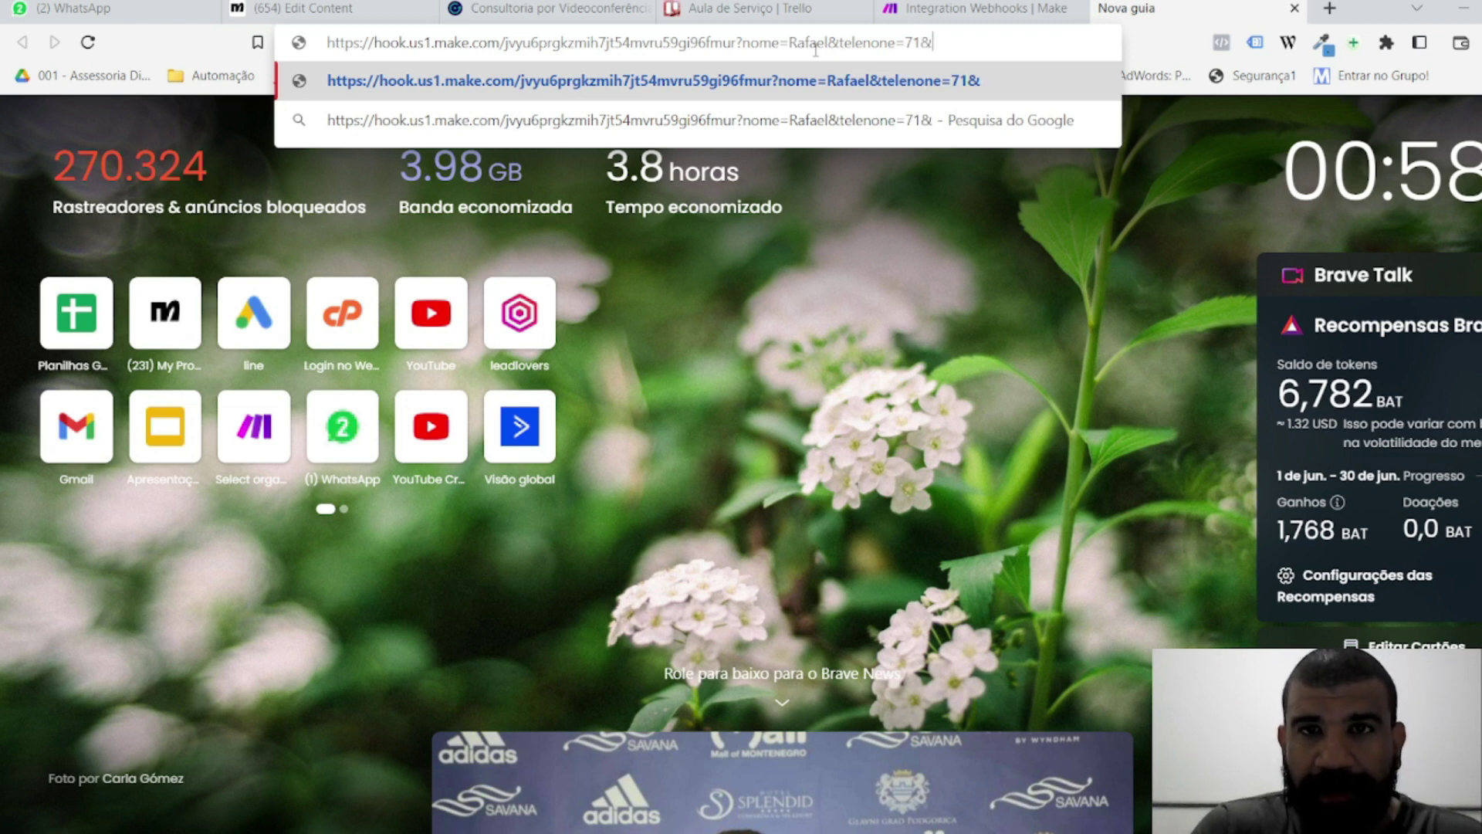
{"action": "type", "text": "mensag"}
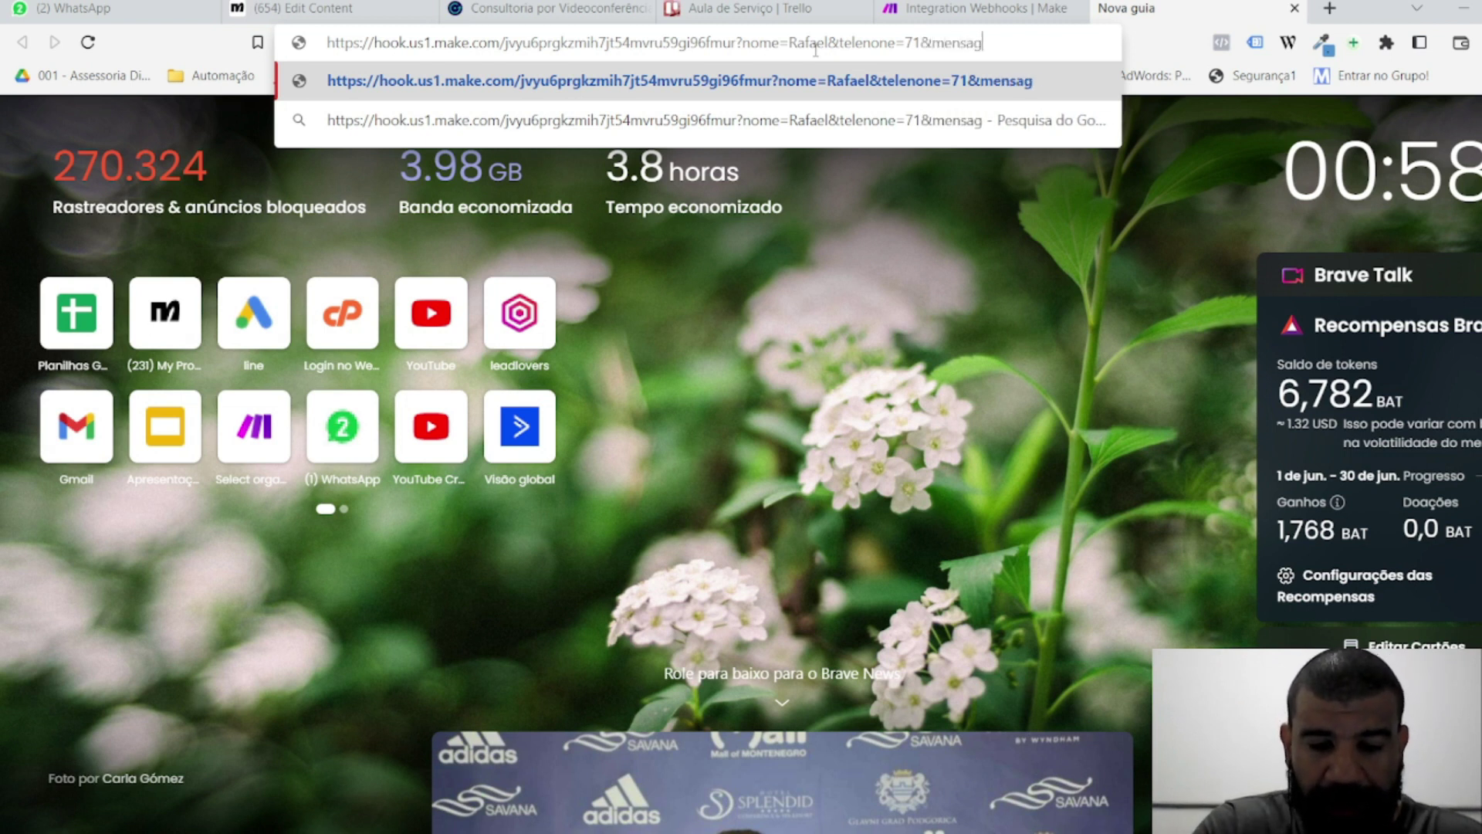
{"action": "type", "text": "em="}
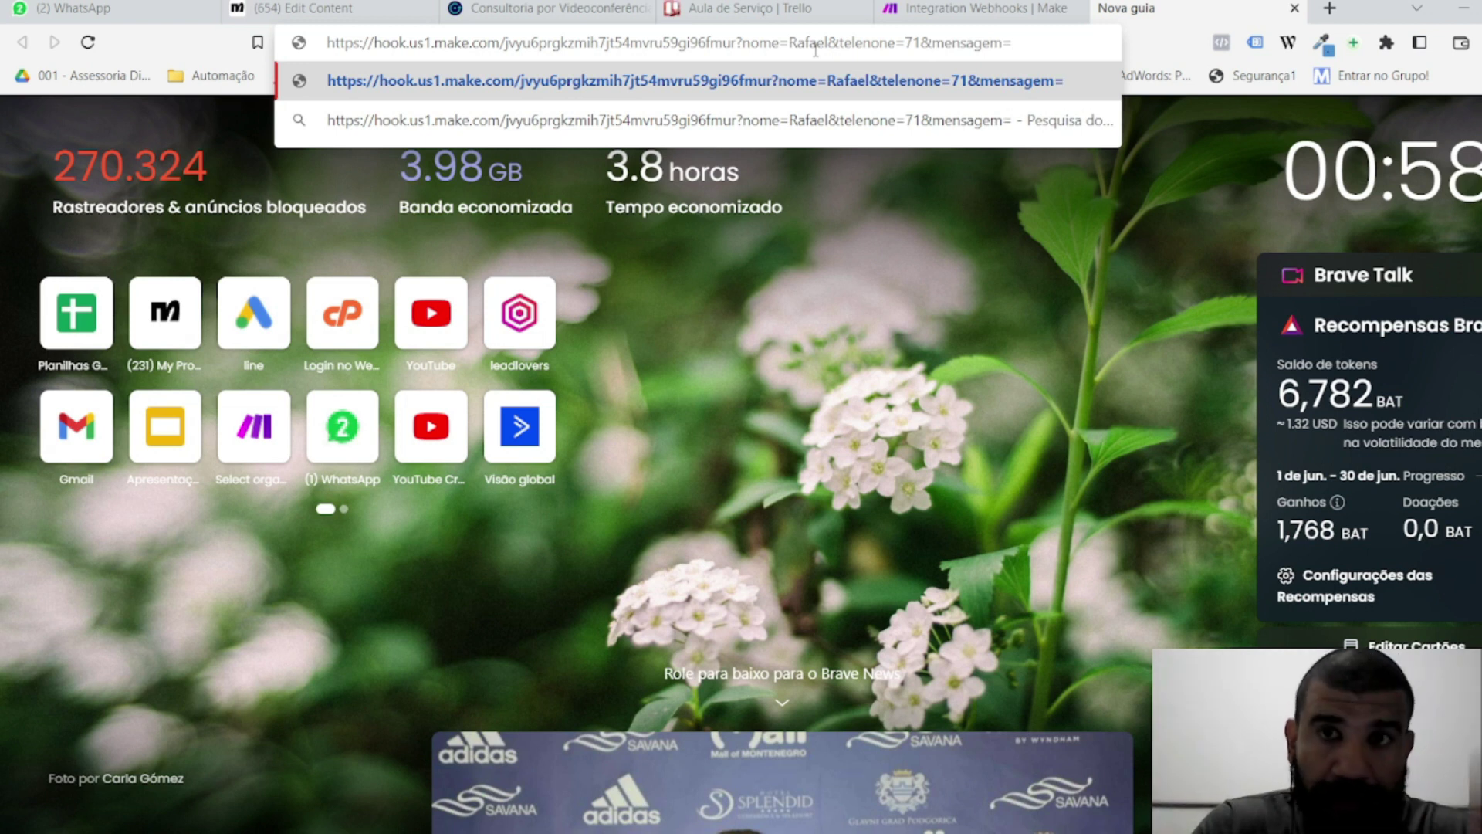
{"action": "type", "text": "1234"}
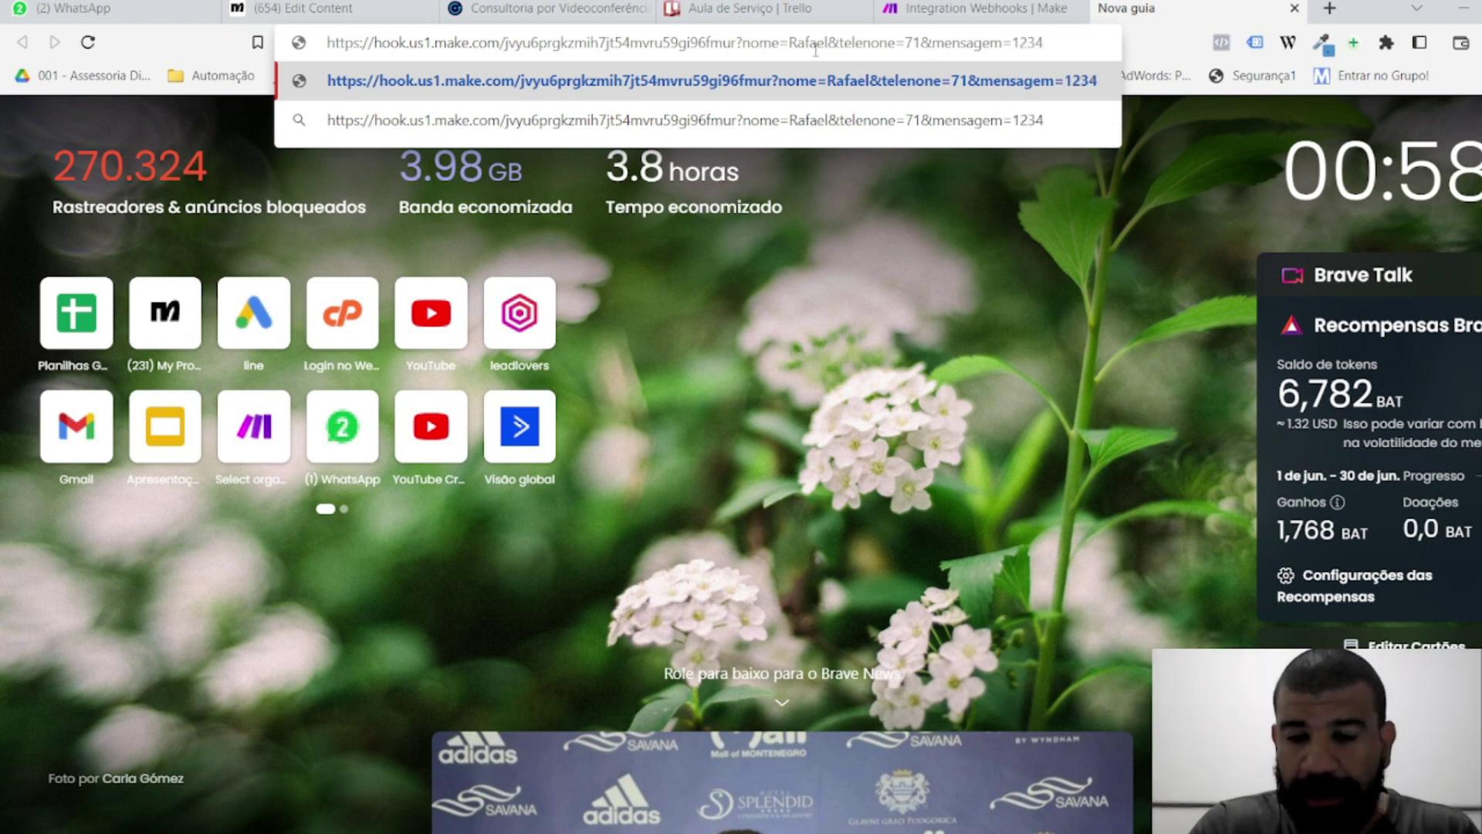
{"action": "key", "text": "Return"}
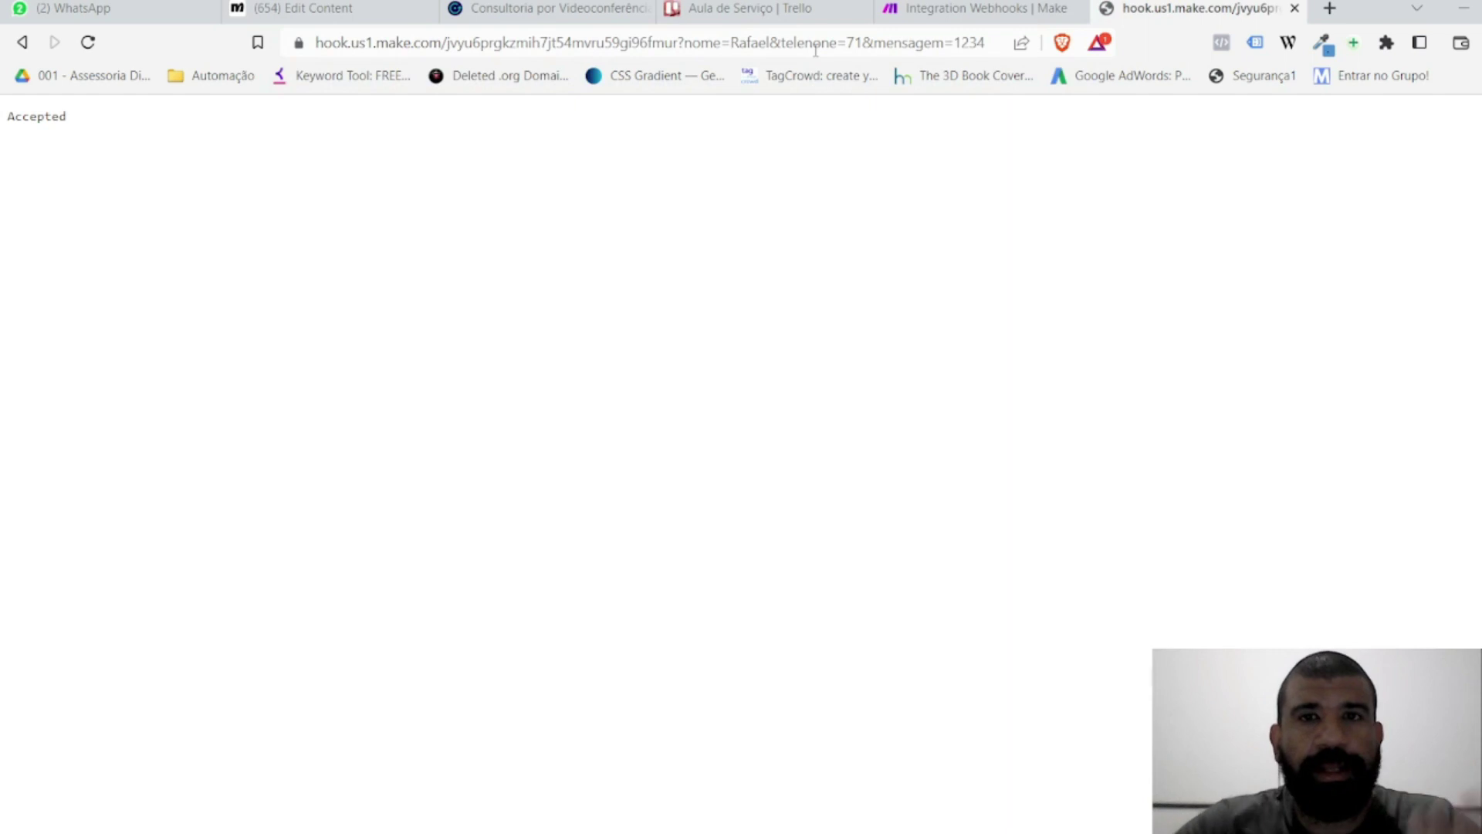
Step: Accept the successfully determined webhook data structure and close the Webhooks settings
{"action": "left_click", "coordinate": [979, 11]}
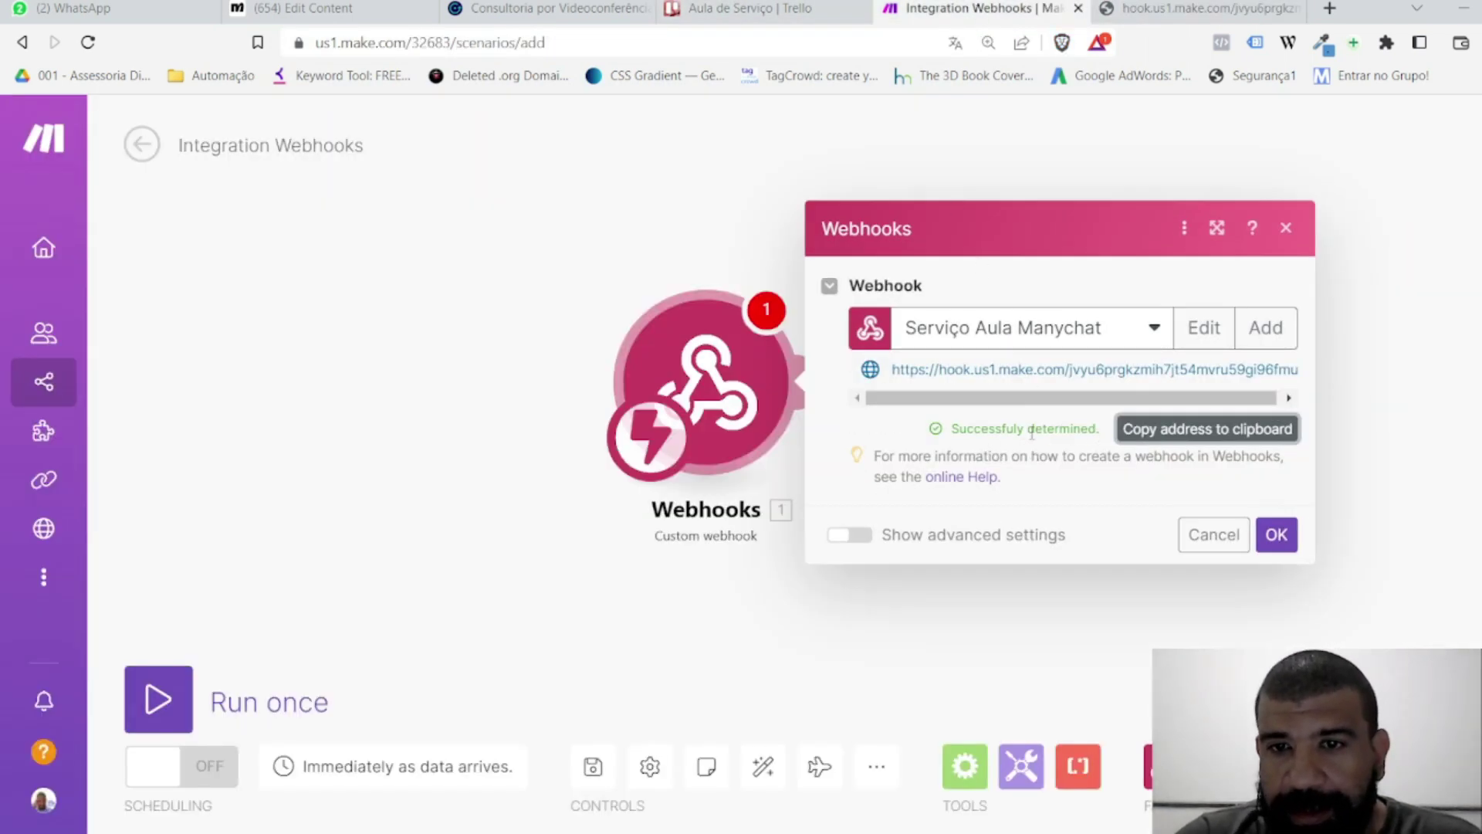
{"action": "left_click", "coordinate": [1276, 532]}
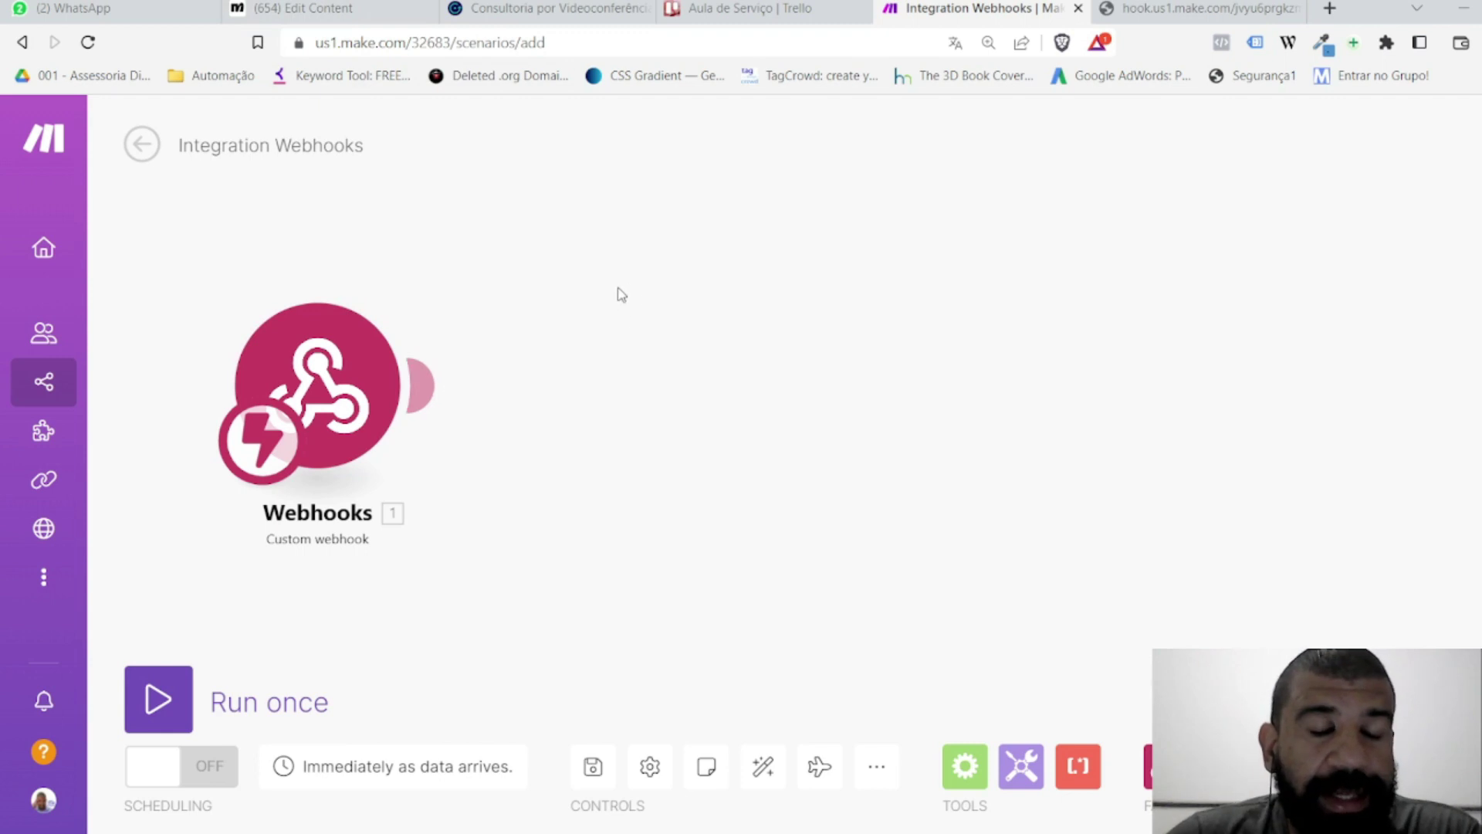
{"action": "mouse_move", "coordinate": [440, 386]}
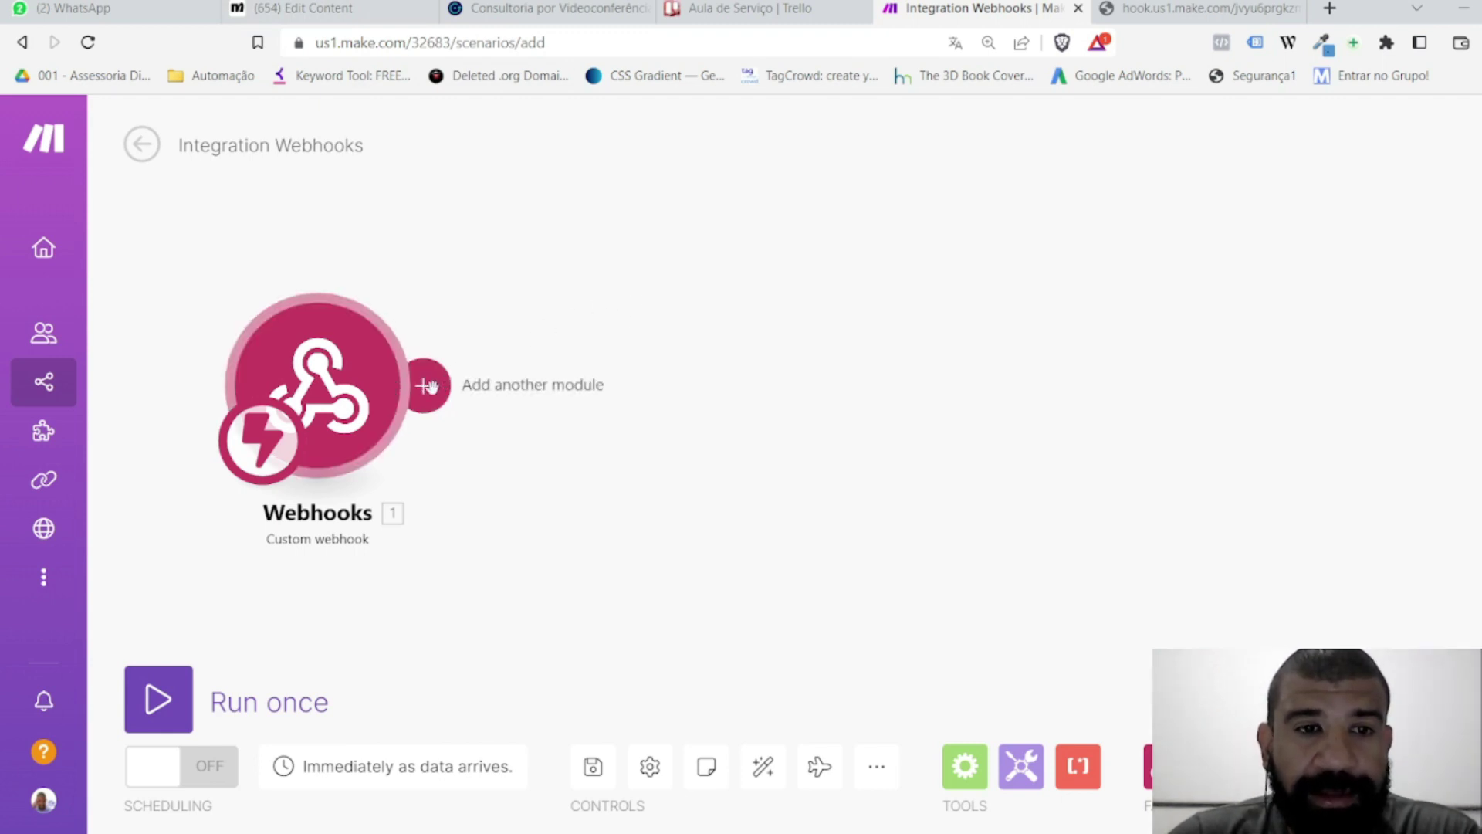
Step: Search for Trello as the next module and browse its actions, checking the board's lists
{"action": "left_click", "coordinate": [430, 386]}
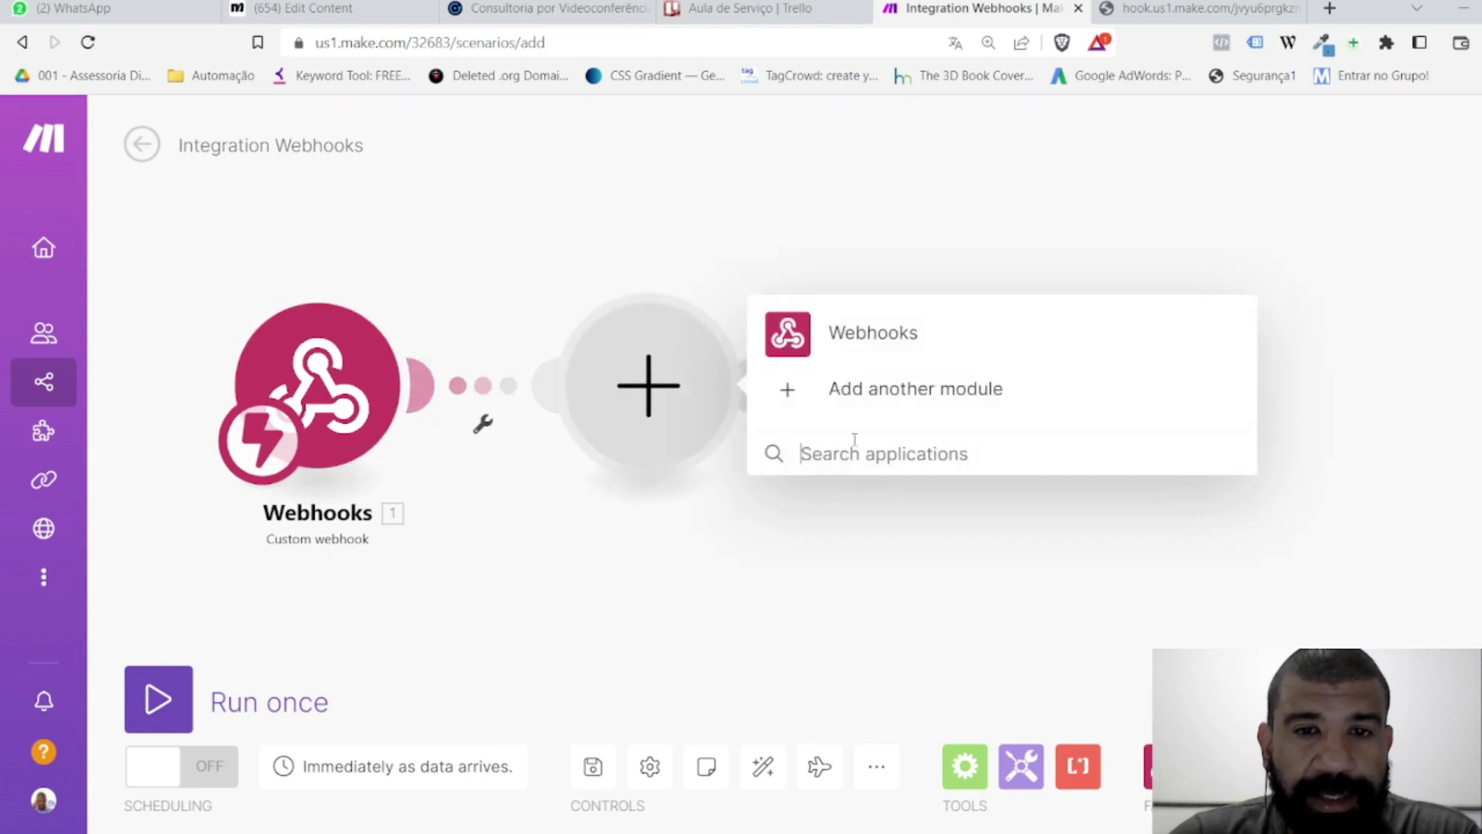
{"action": "type", "text": "trello"}
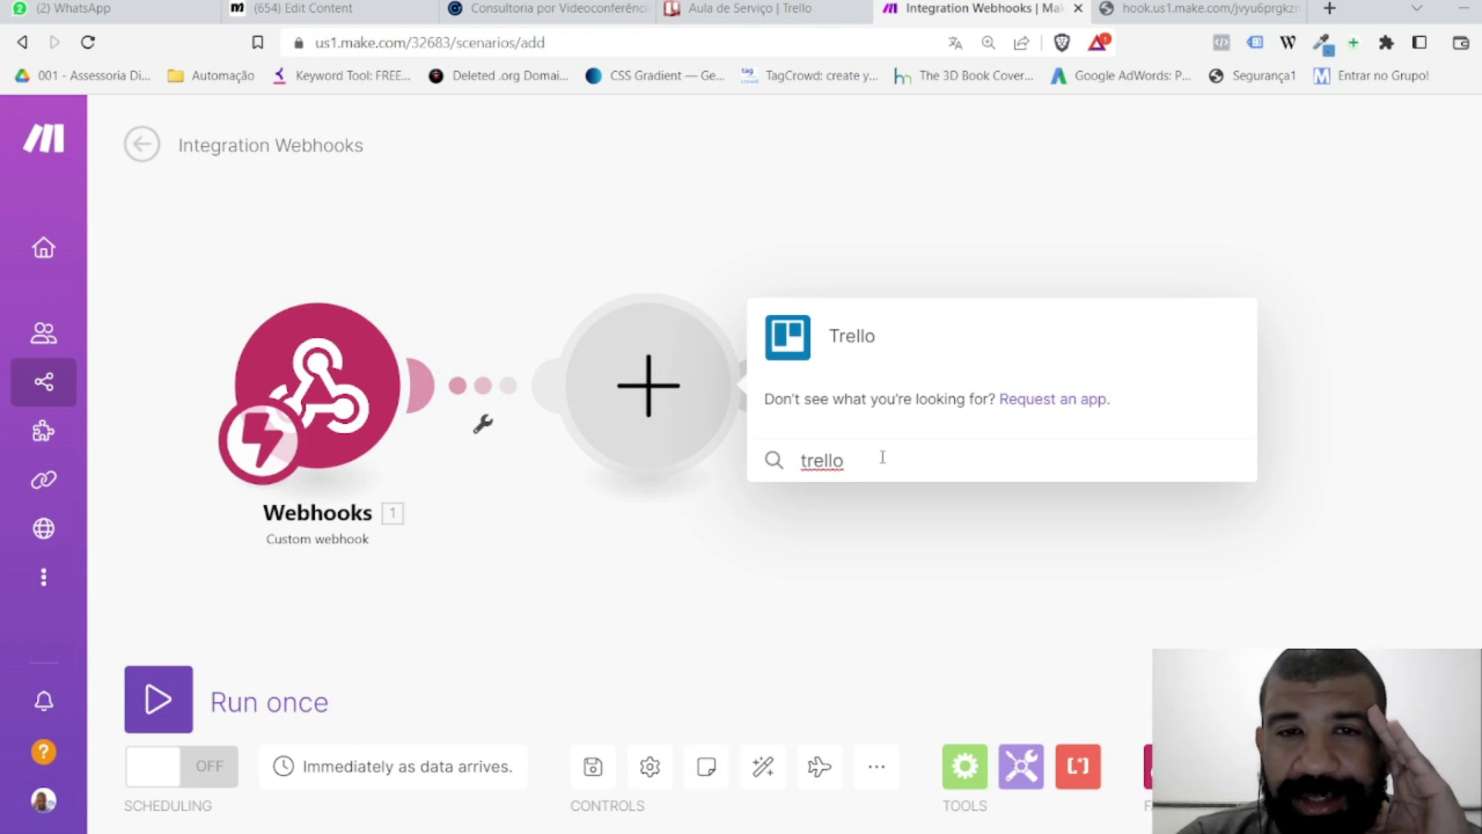
{"action": "left_click", "coordinate": [847, 340]}
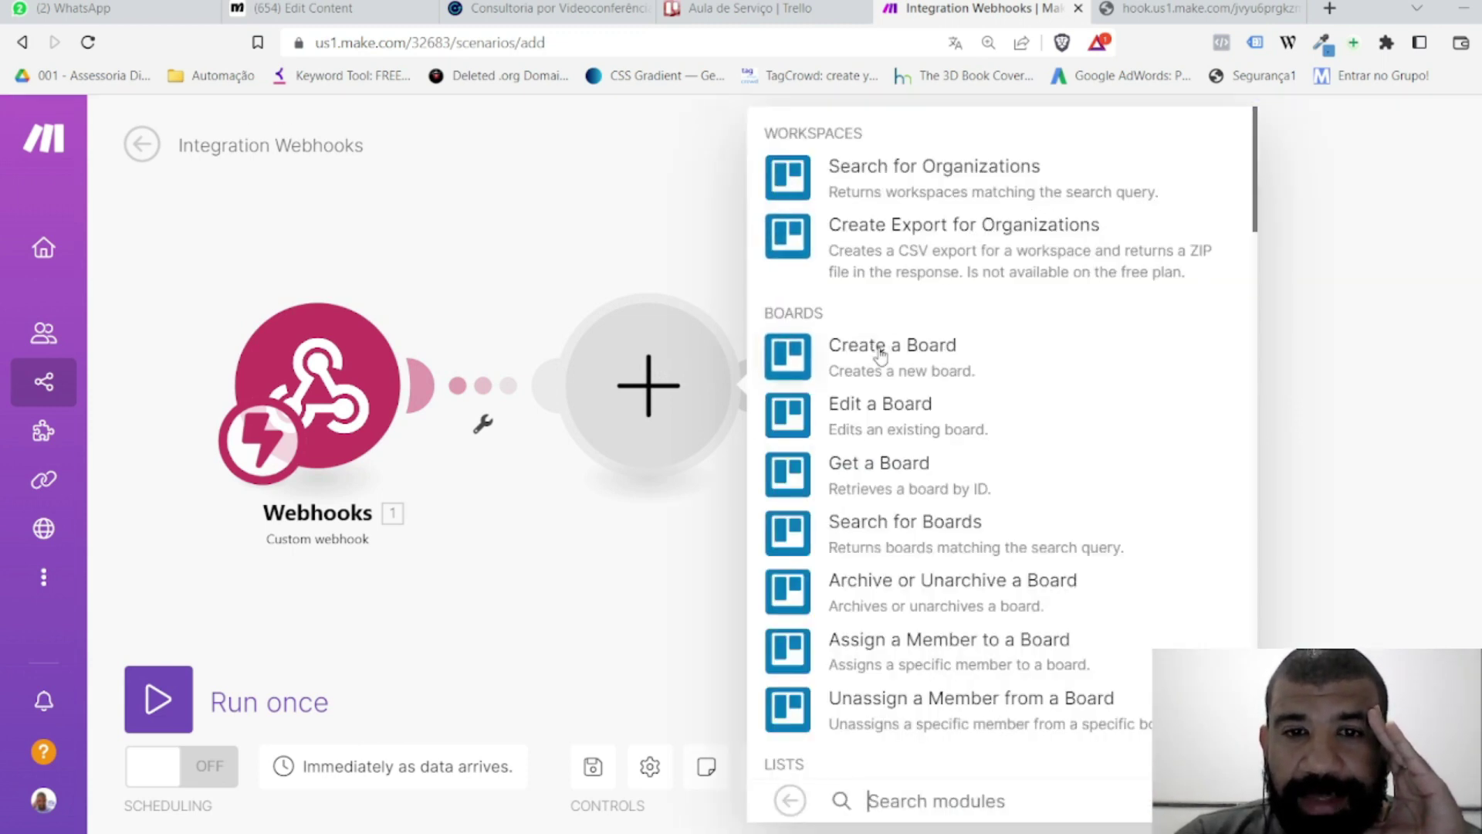
{"action": "scroll", "coordinate": [1007, 468], "scroll_direction": "down", "scroll_amount": 5}
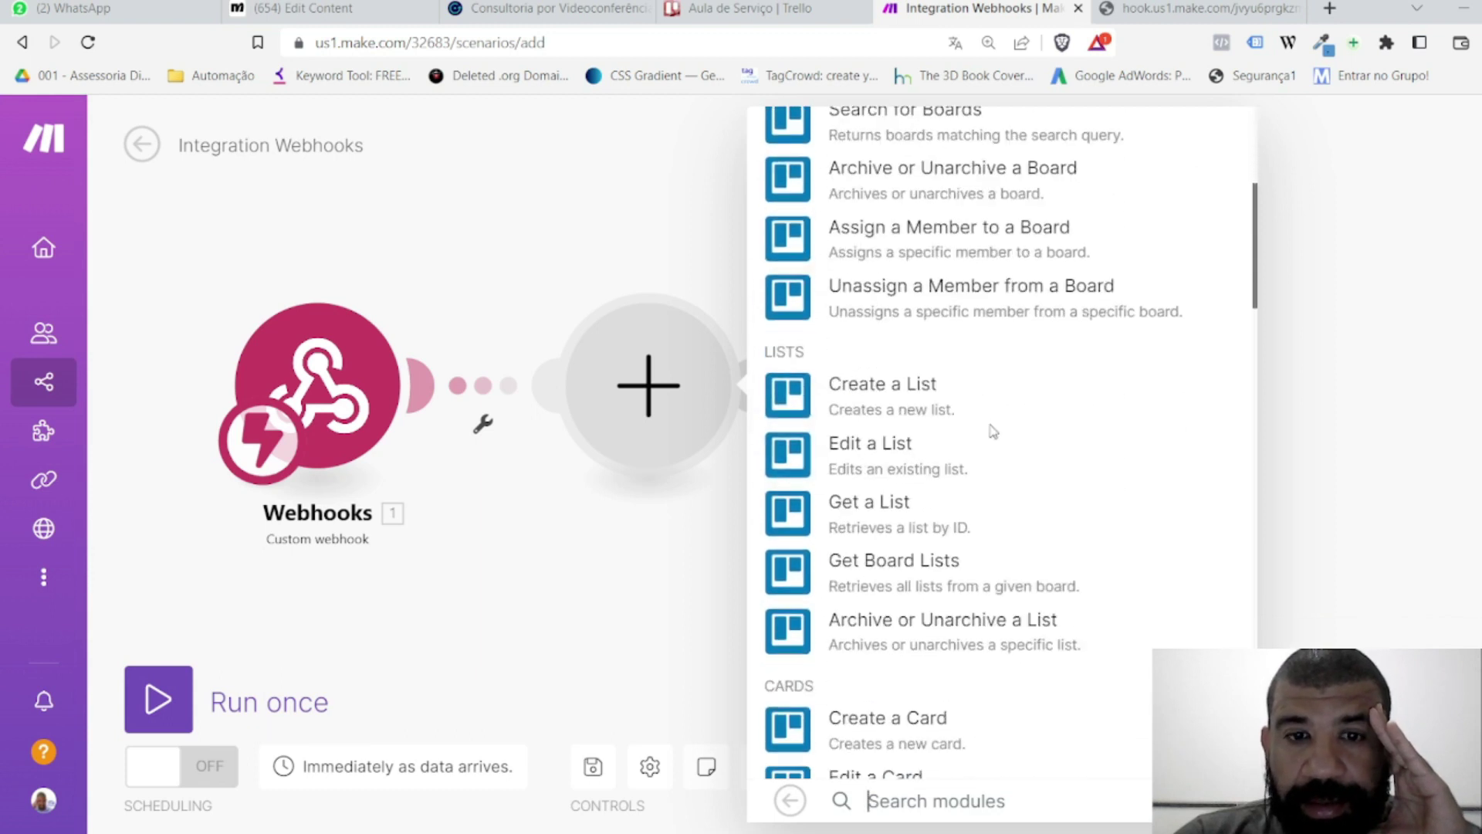
{"action": "scroll", "coordinate": [989, 430], "scroll_direction": "down", "scroll_amount": 4}
{"action": "scroll", "coordinate": [959, 255], "scroll_direction": "up", "scroll_amount": 4}
{"action": "scroll", "coordinate": [919, 347], "scroll_direction": "down", "scroll_amount": 5}
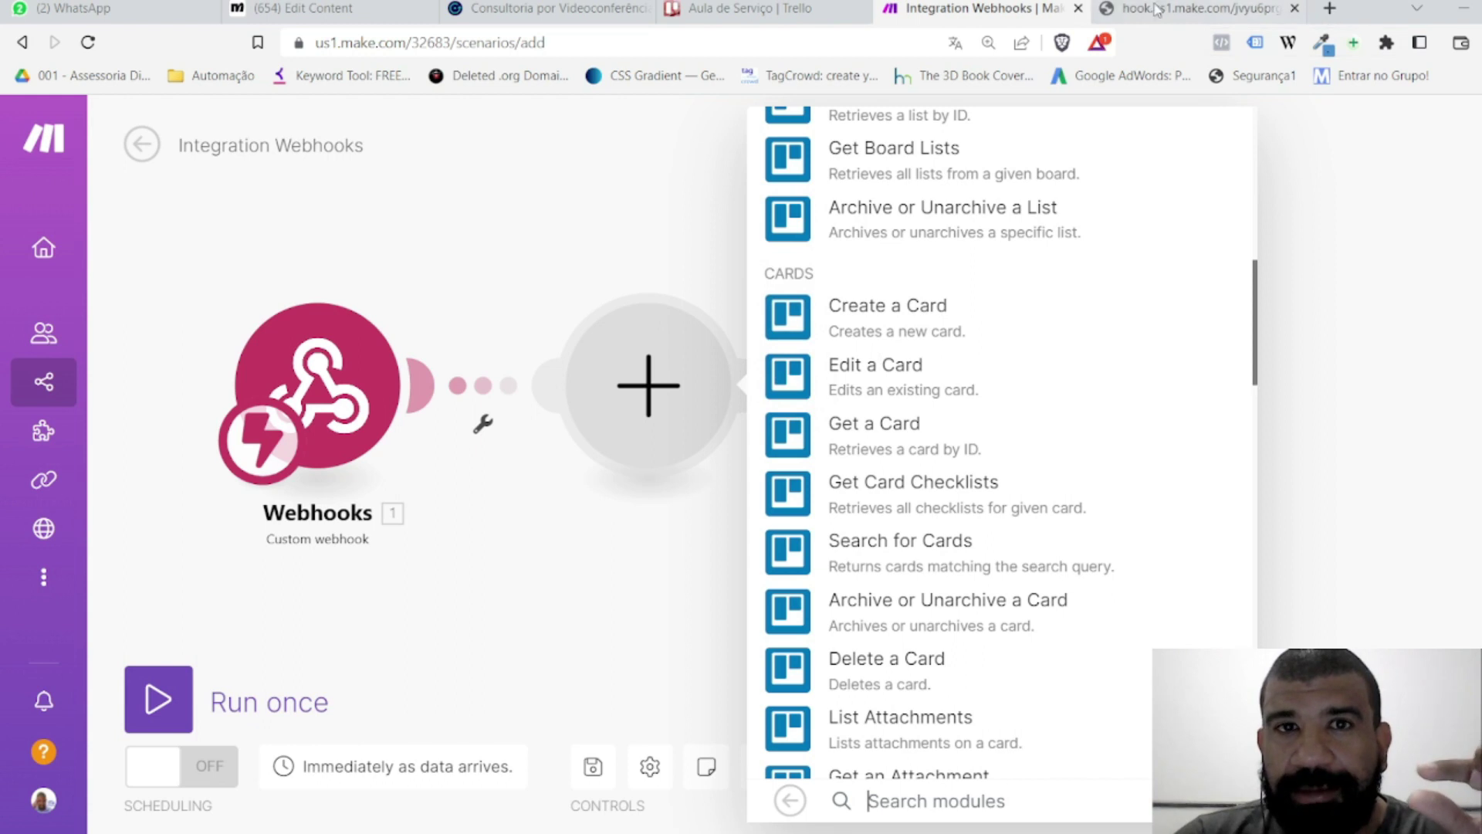
{"action": "left_click", "coordinate": [757, 8]}
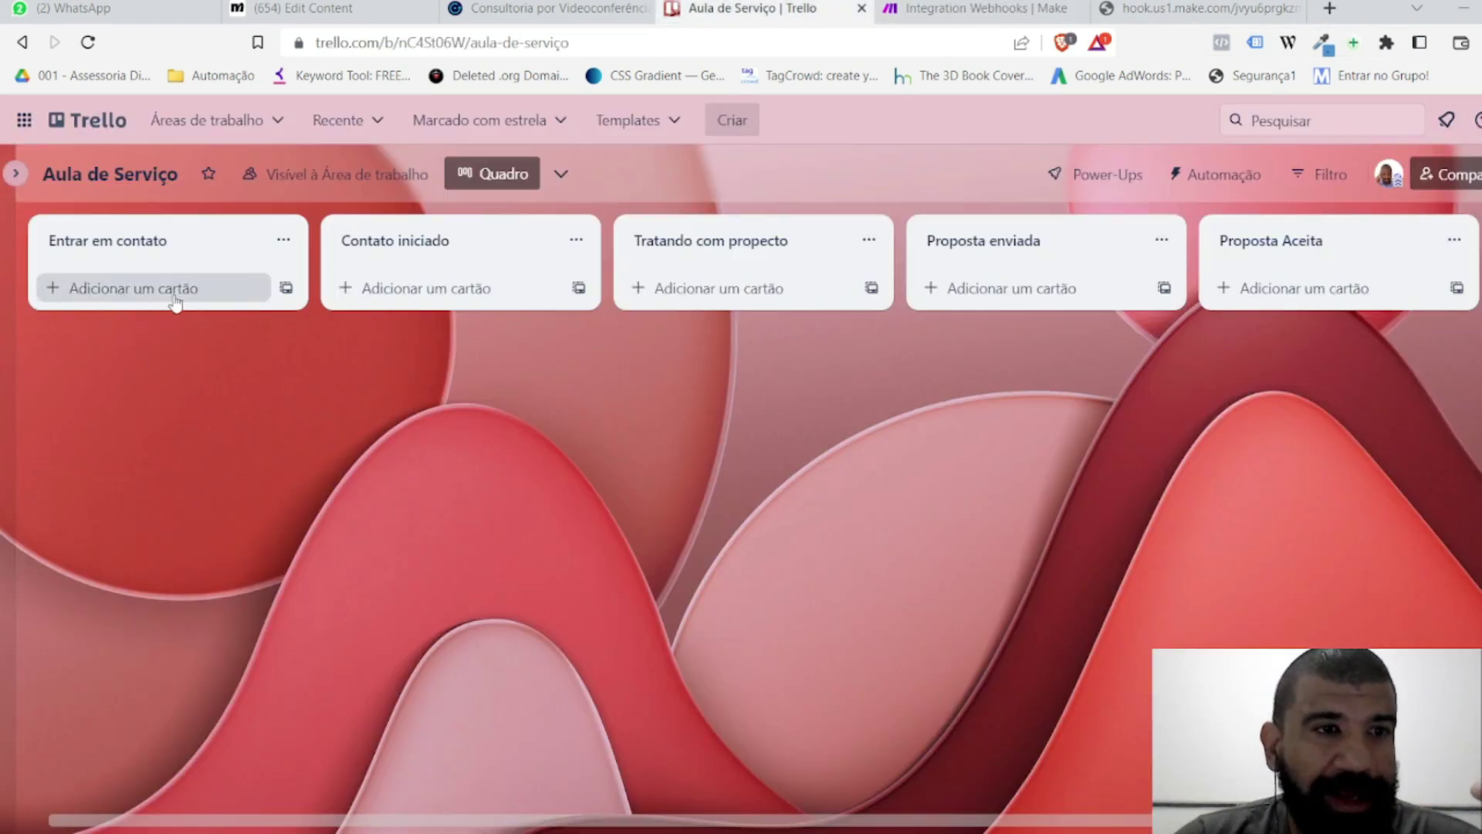
{"action": "left_click", "coordinate": [1004, 9]}
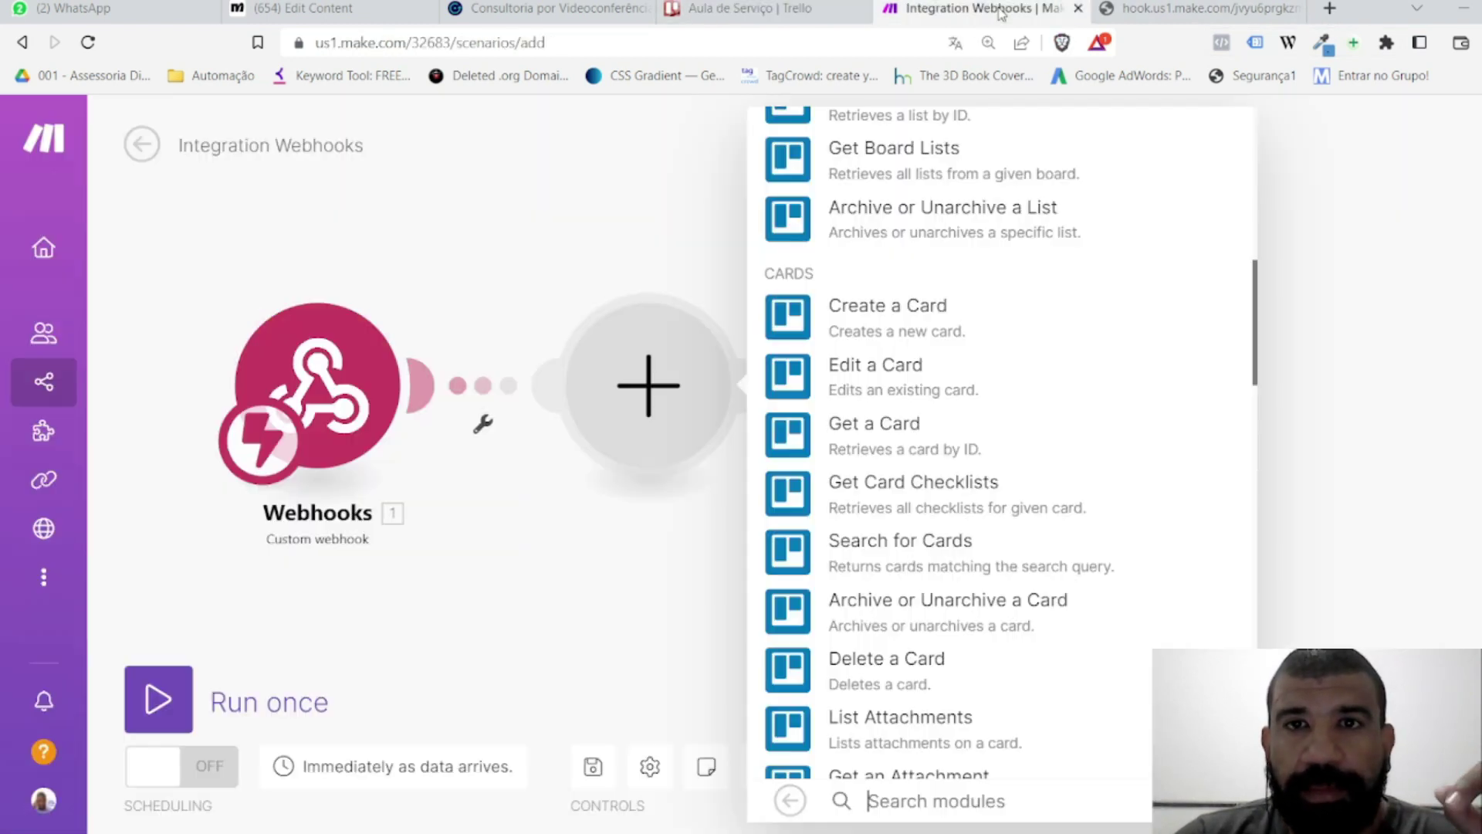
Step: Add Trello Create a Card with the existing connection, choosing the list by Select
{"action": "left_click", "coordinate": [883, 308]}
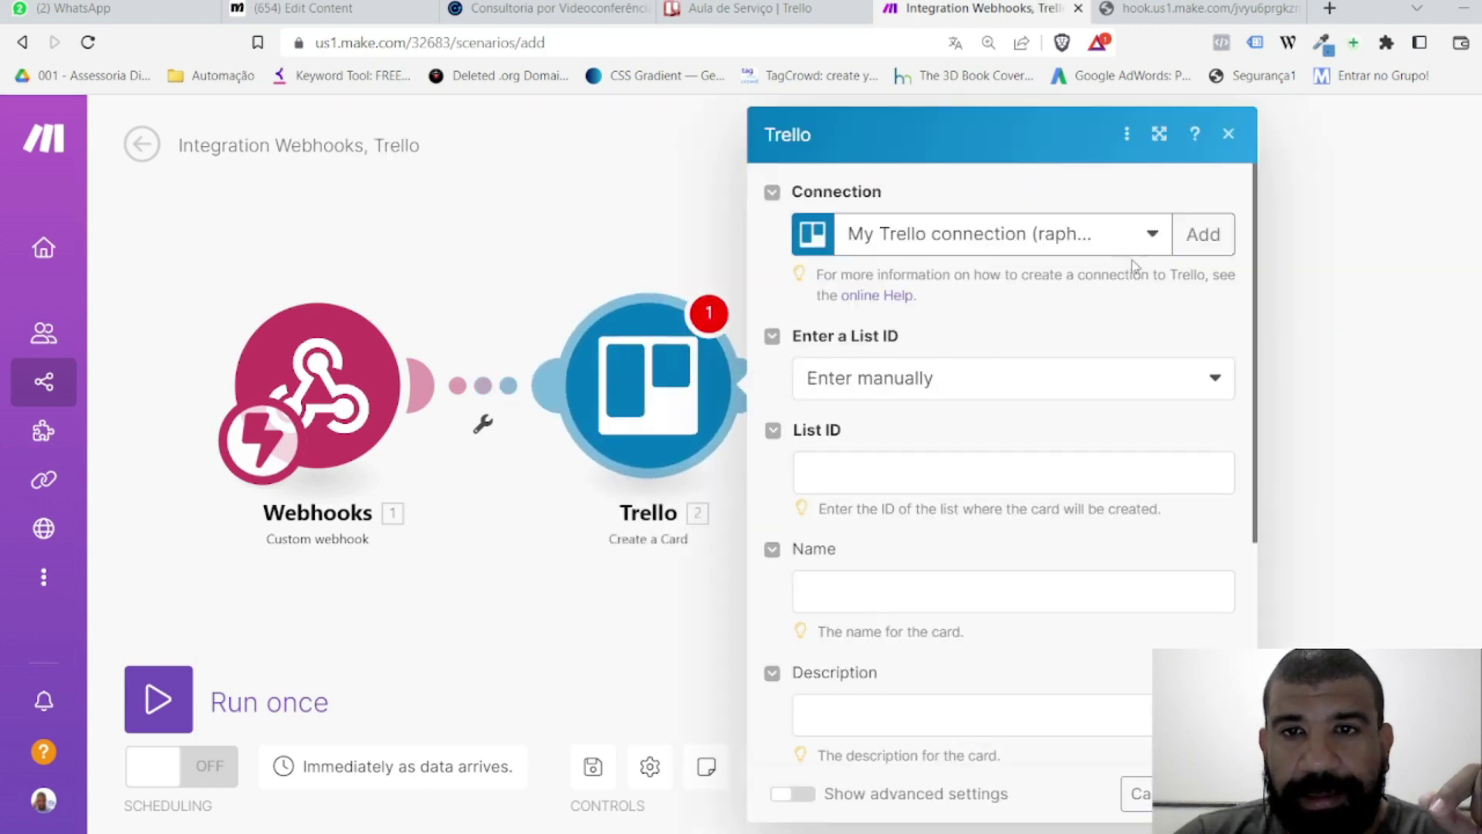
{"action": "left_click", "coordinate": [1112, 239]}
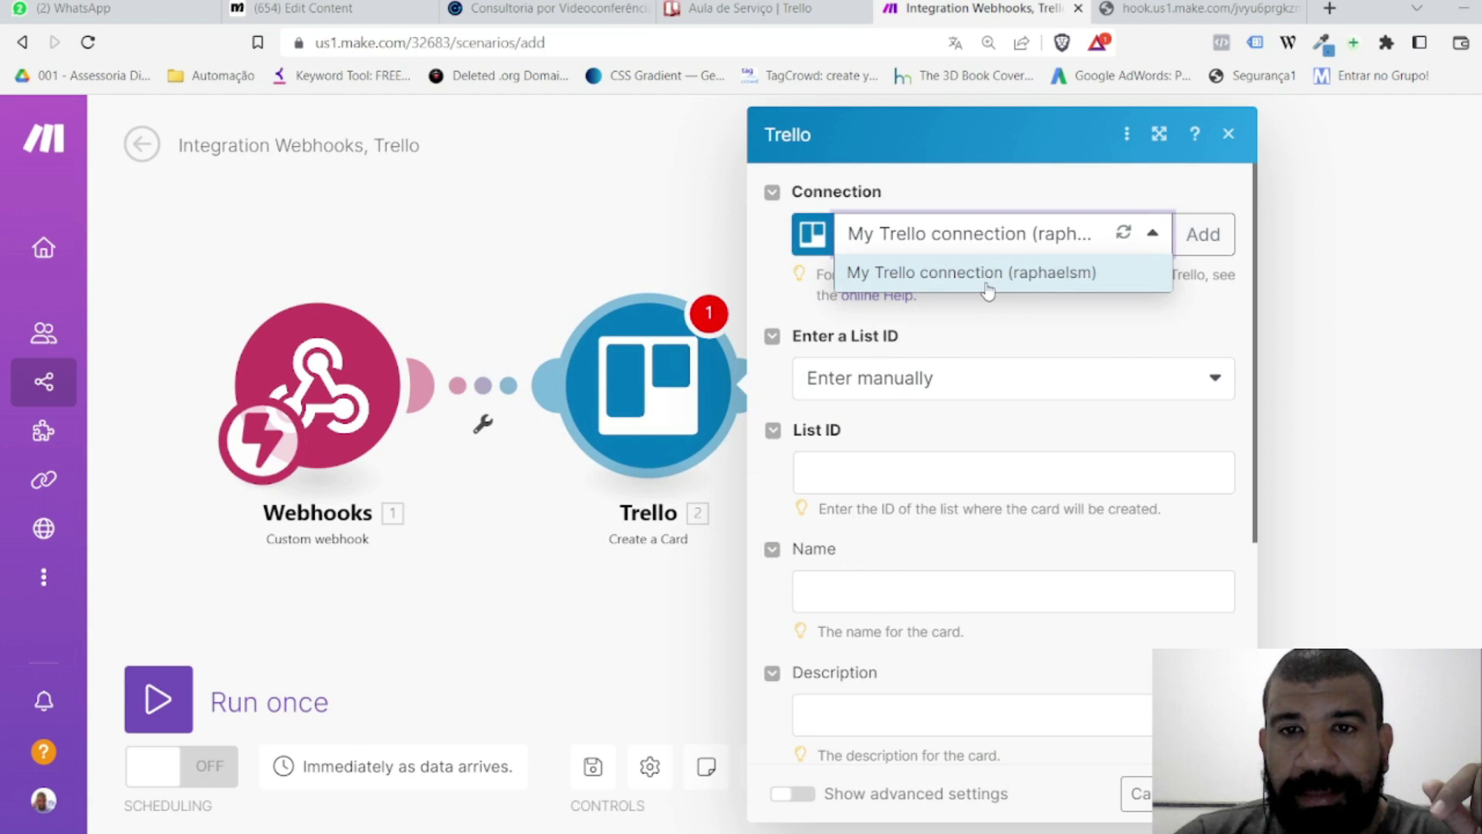
{"action": "left_click", "coordinate": [996, 187]}
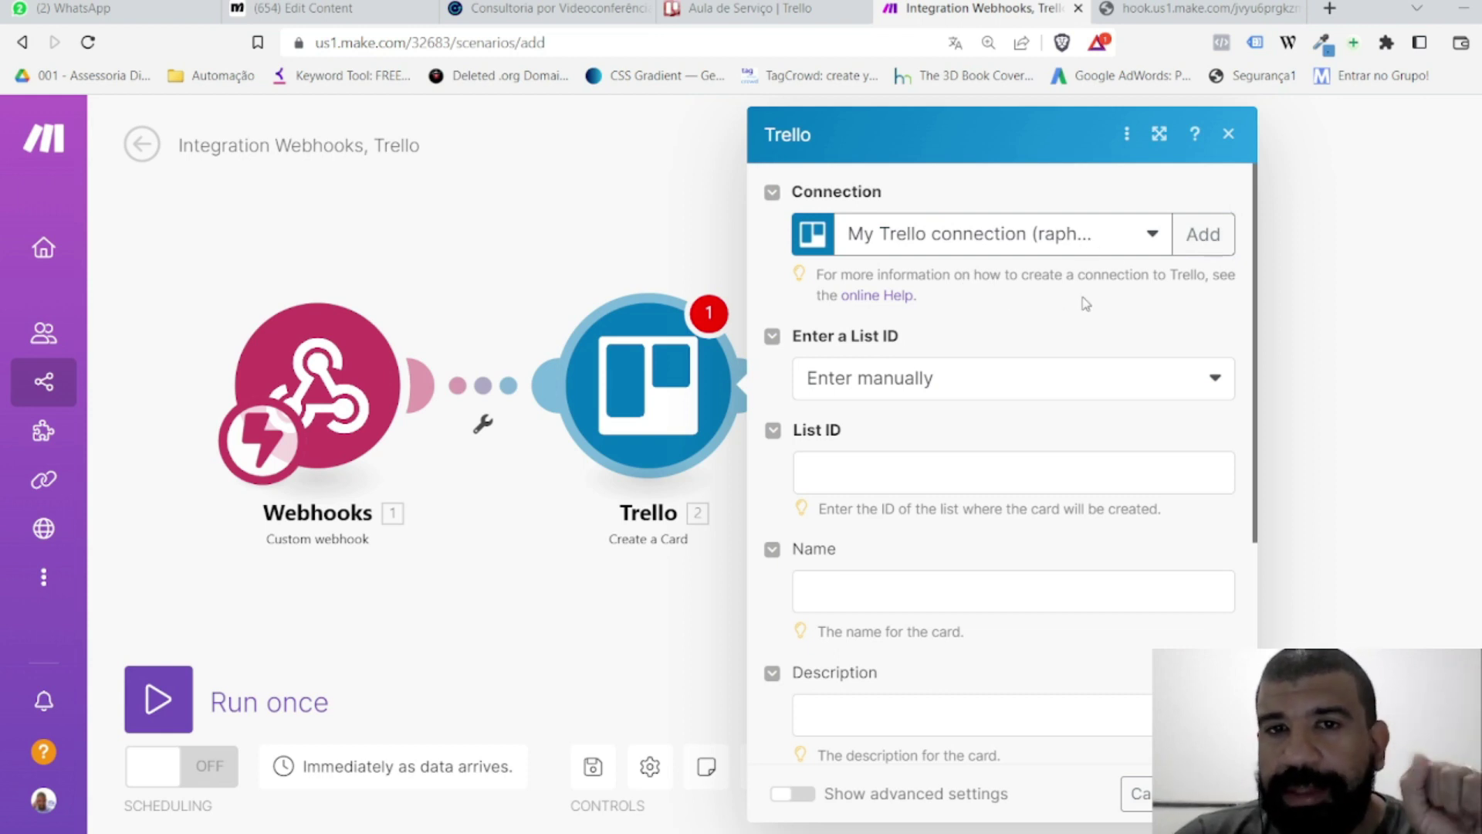
{"action": "scroll", "coordinate": [996, 294], "scroll_direction": "down", "scroll_amount": 3}
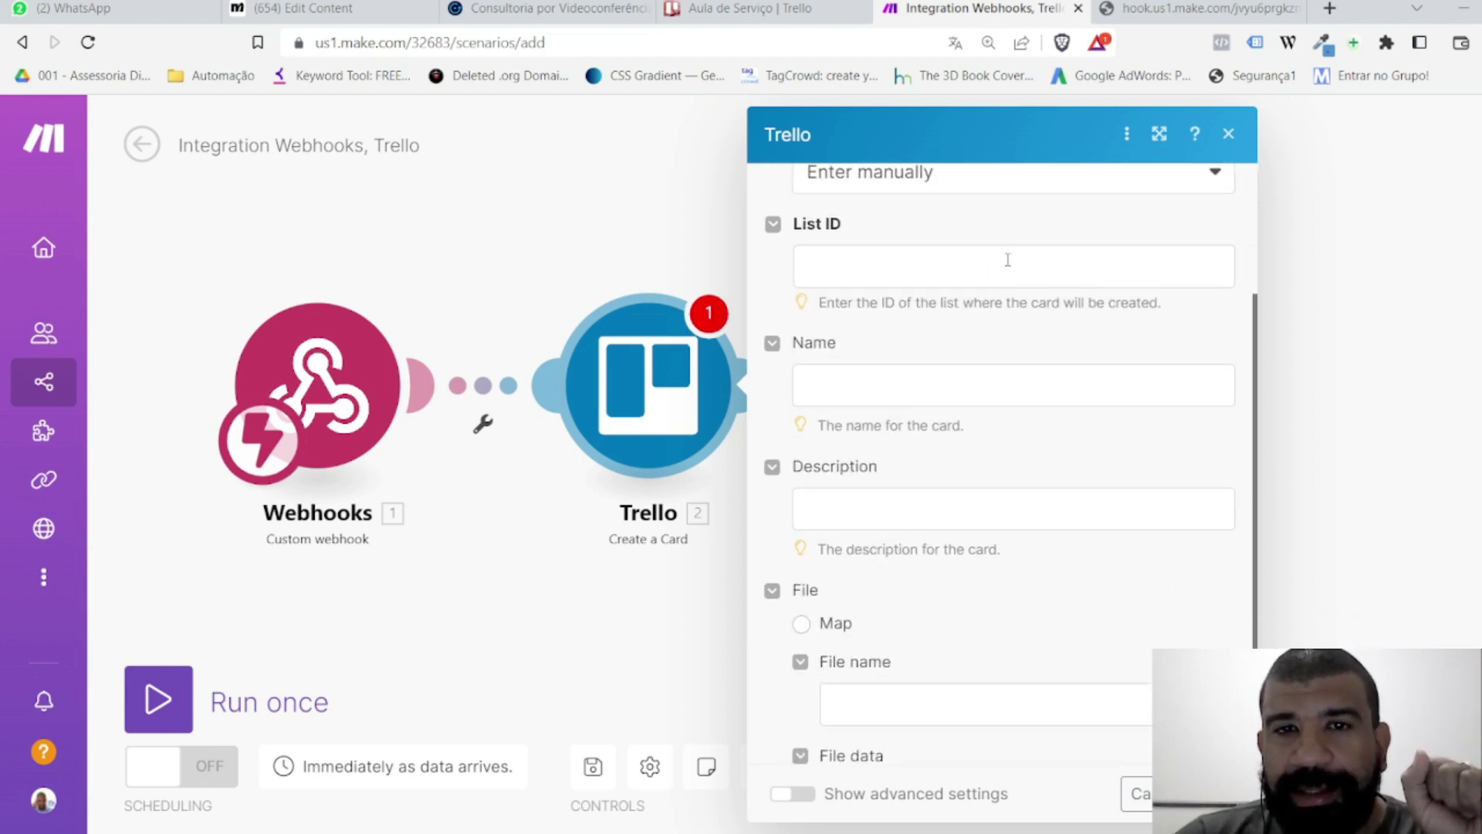
{"action": "scroll", "coordinate": [1008, 260], "scroll_direction": "up", "scroll_amount": 2}
{"action": "left_click", "coordinate": [989, 278]}
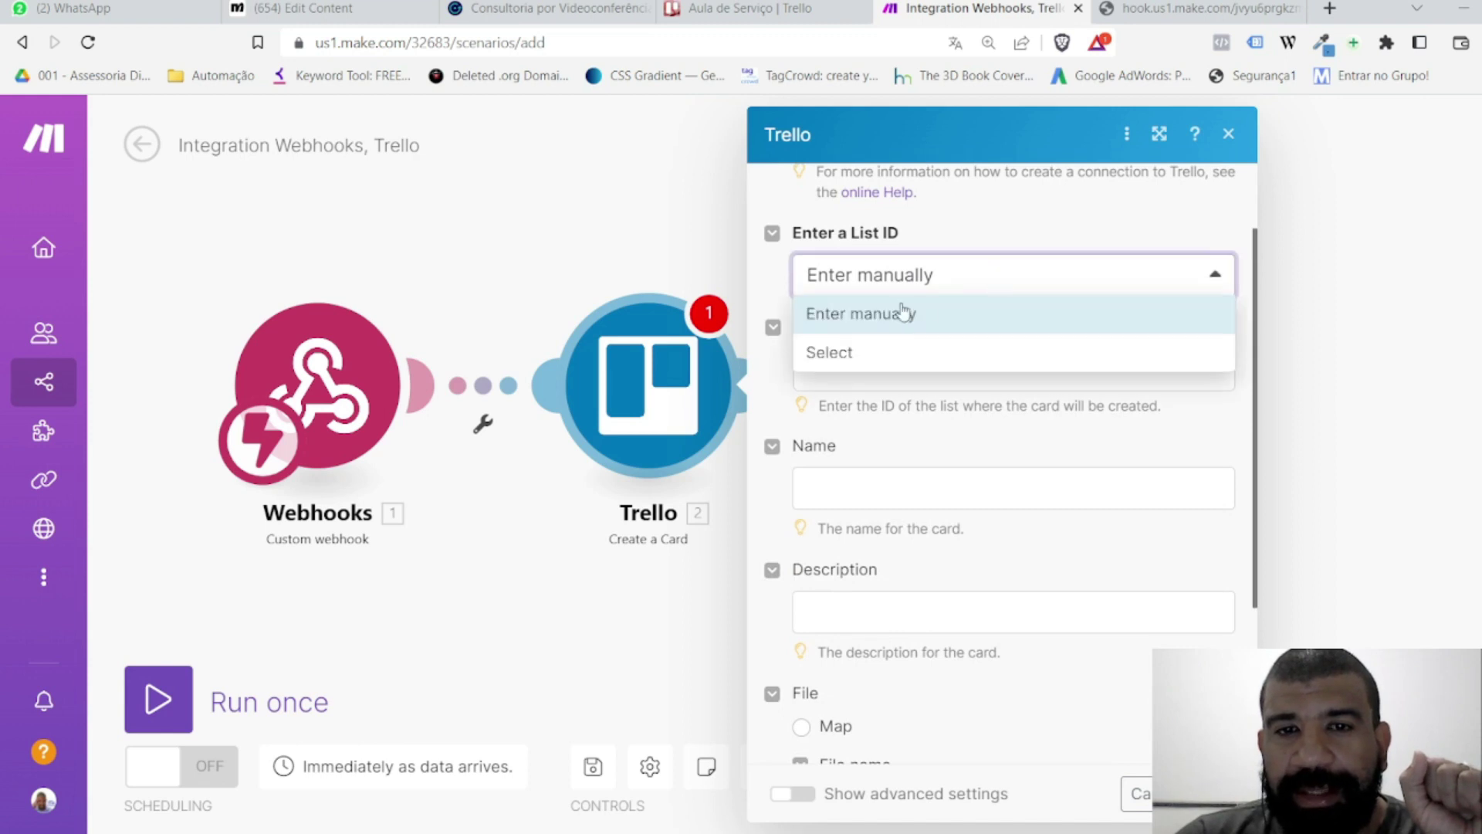
{"action": "left_click", "coordinate": [846, 352]}
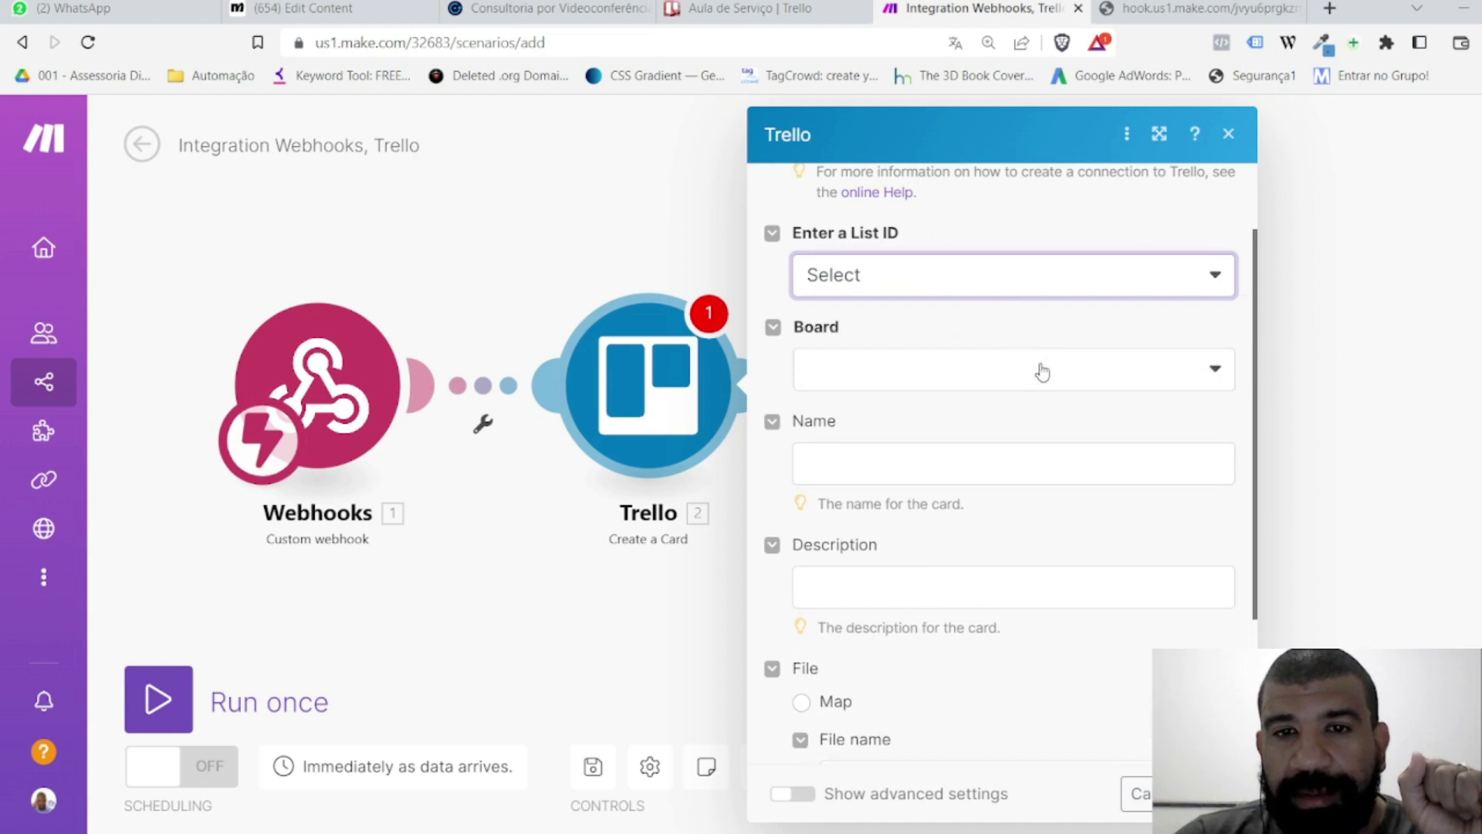
{"action": "left_click", "coordinate": [928, 377]}
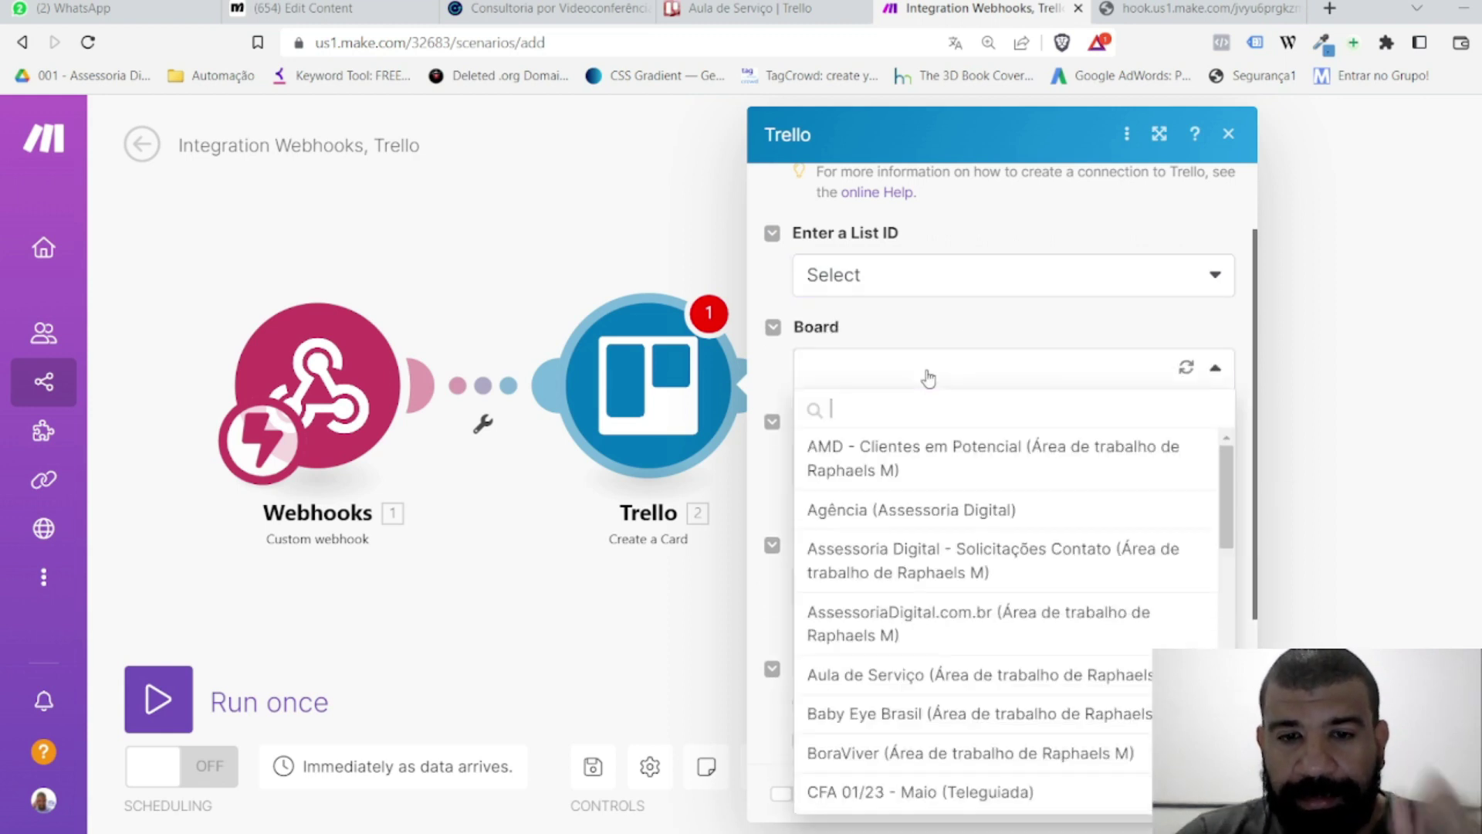
Step: Target the Aula de Serviço board's Entrar em contato list and apply the Orange label
{"action": "type", "text": "servi"}
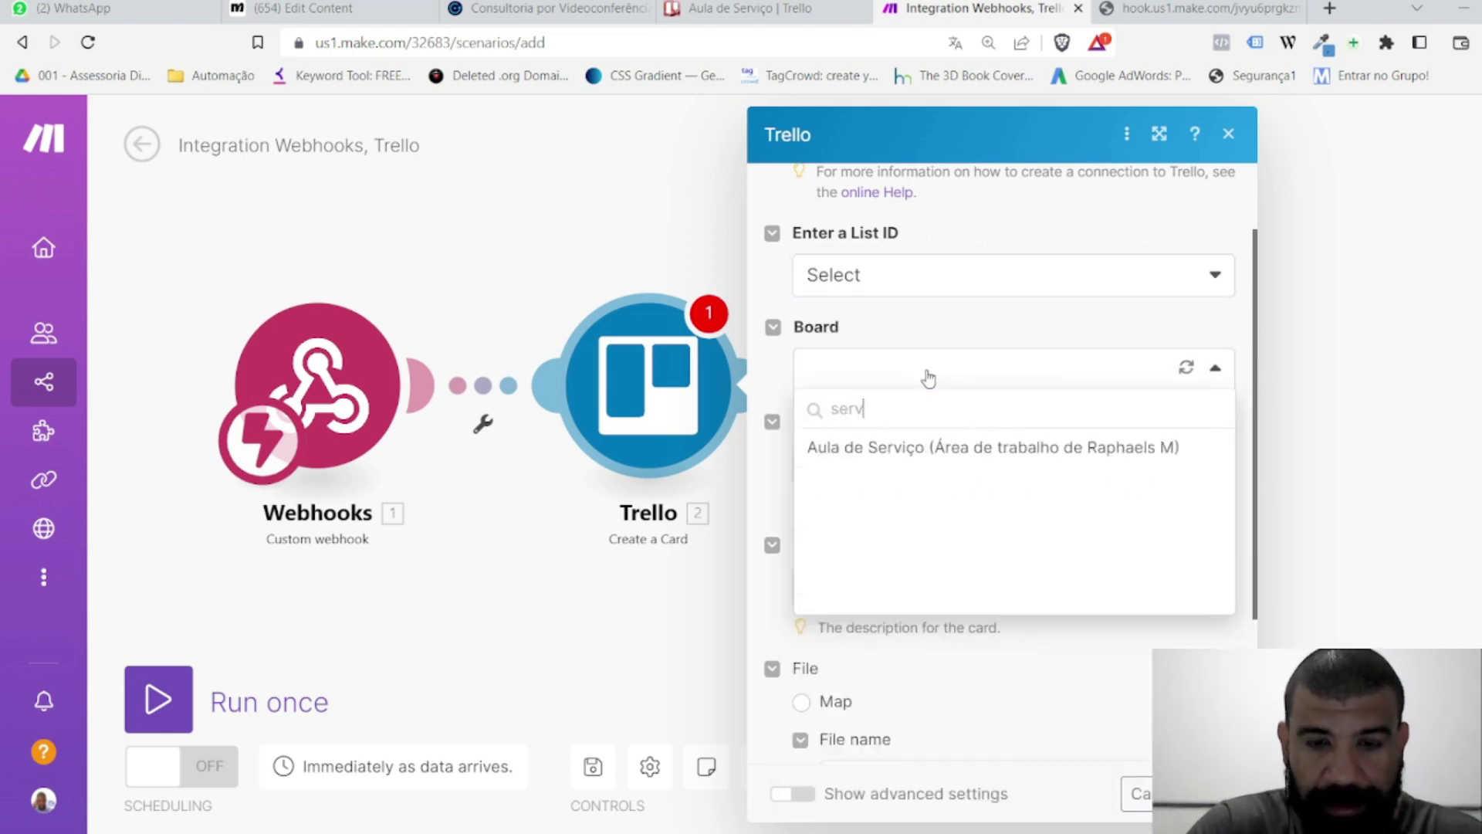
{"action": "left_click", "coordinate": [900, 448]}
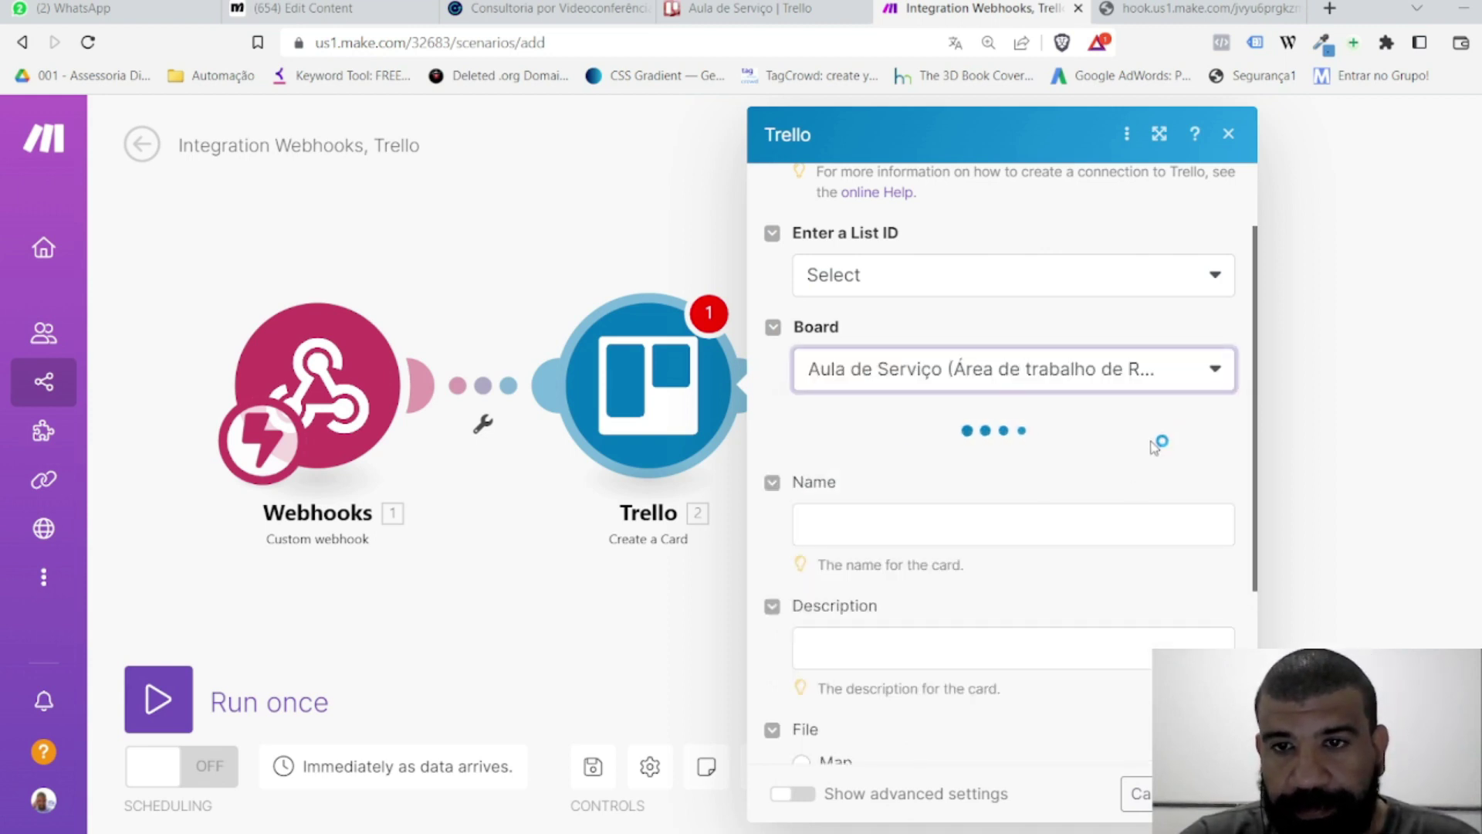
{"action": "scroll", "coordinate": [1077, 422], "scroll_direction": "down", "scroll_amount": 3}
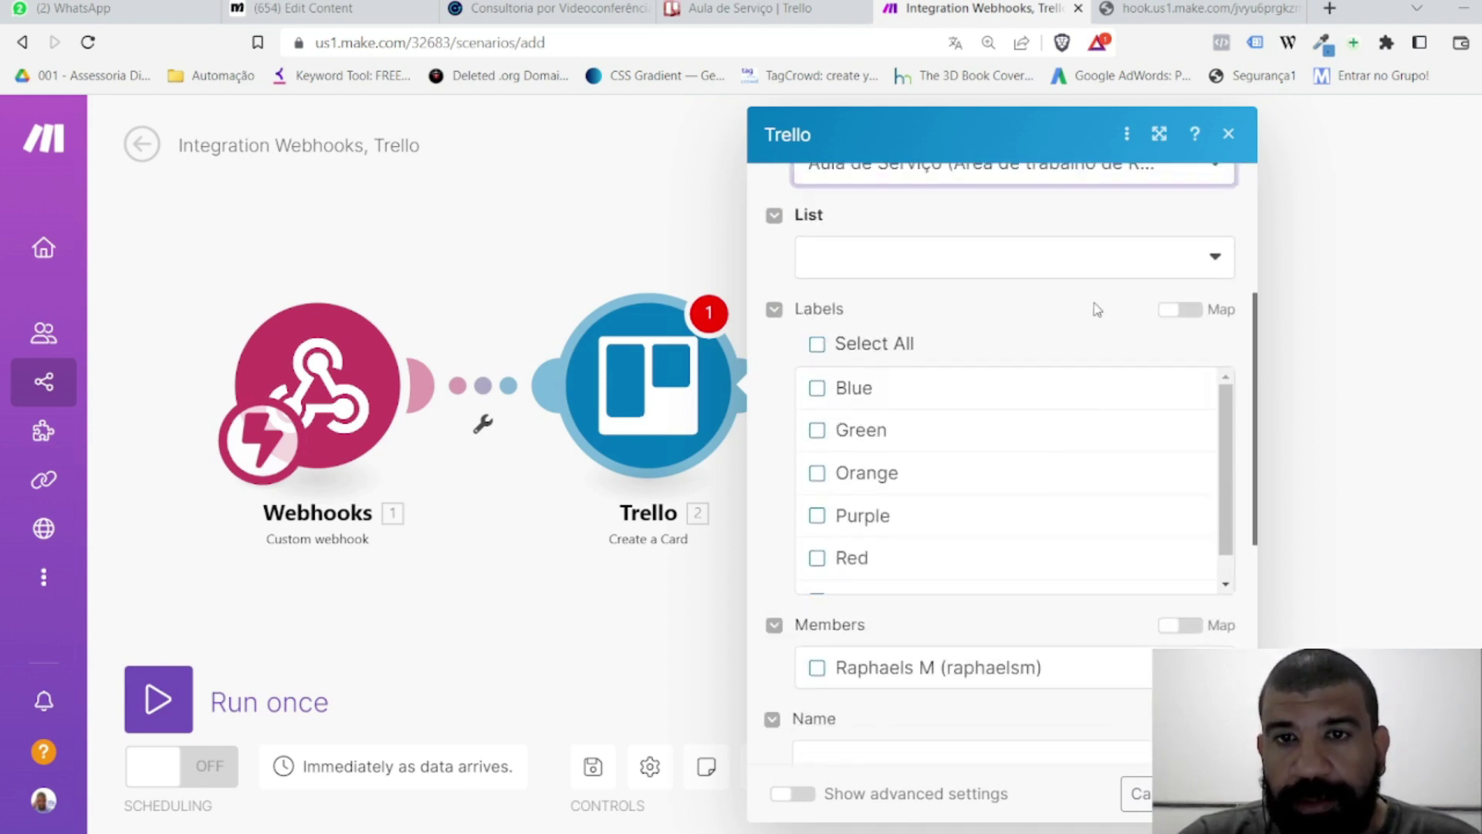
{"action": "left_click", "coordinate": [1072, 264]}
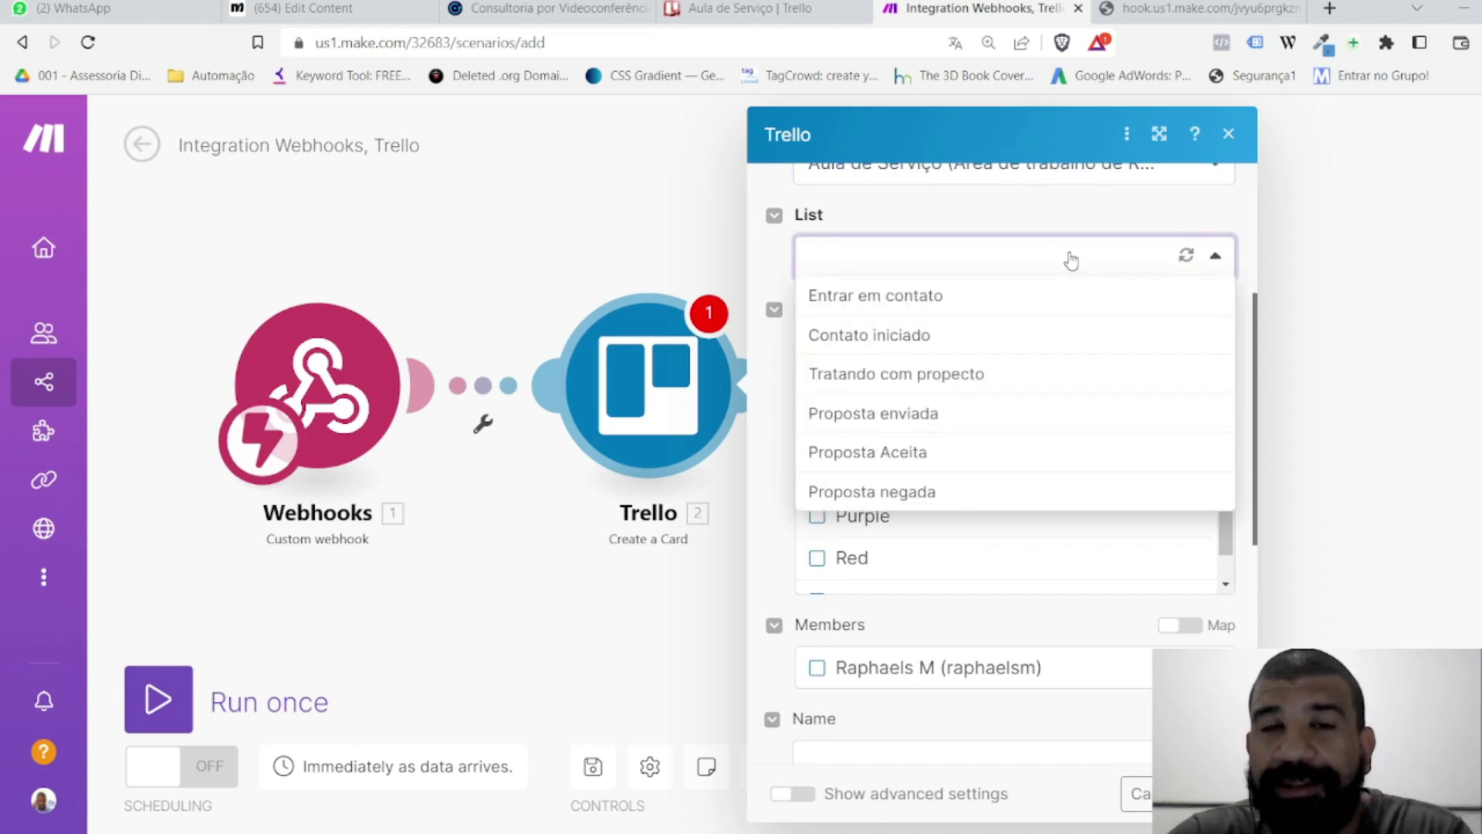
{"action": "left_click", "coordinate": [858, 305]}
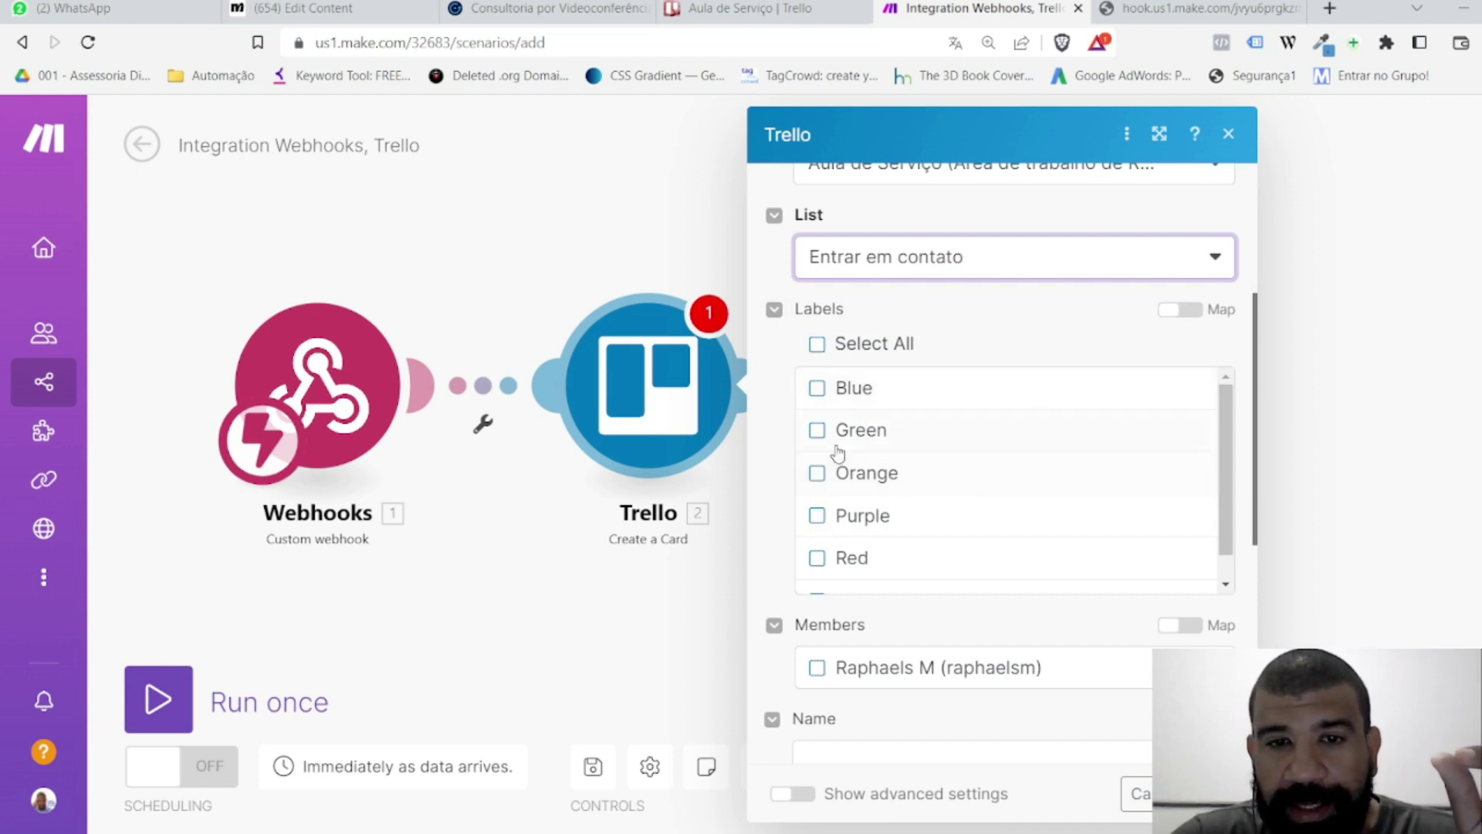
{"action": "scroll", "coordinate": [851, 502], "scroll_direction": "down", "scroll_amount": 1}
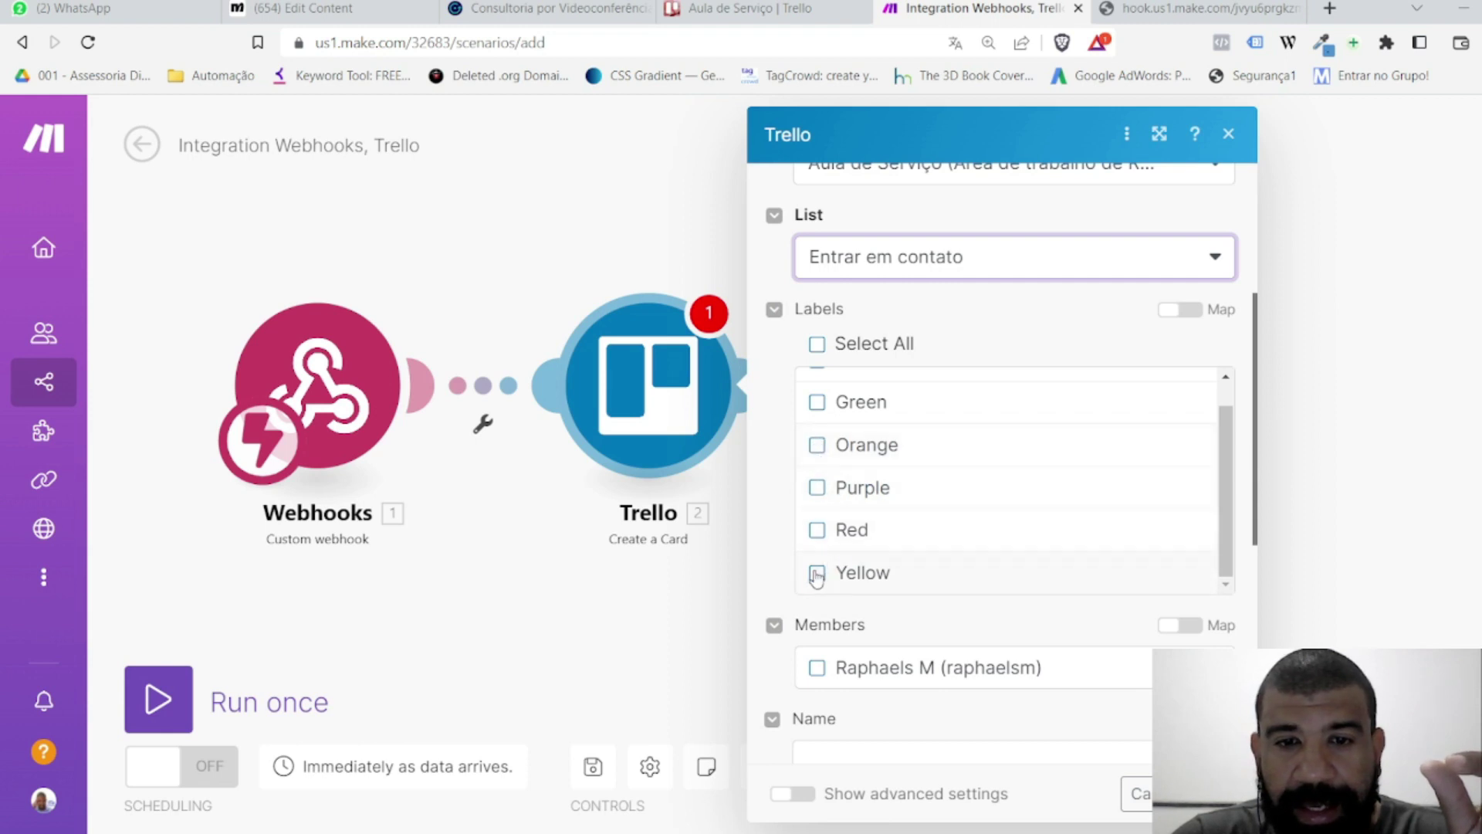
{"action": "left_click", "coordinate": [815, 449]}
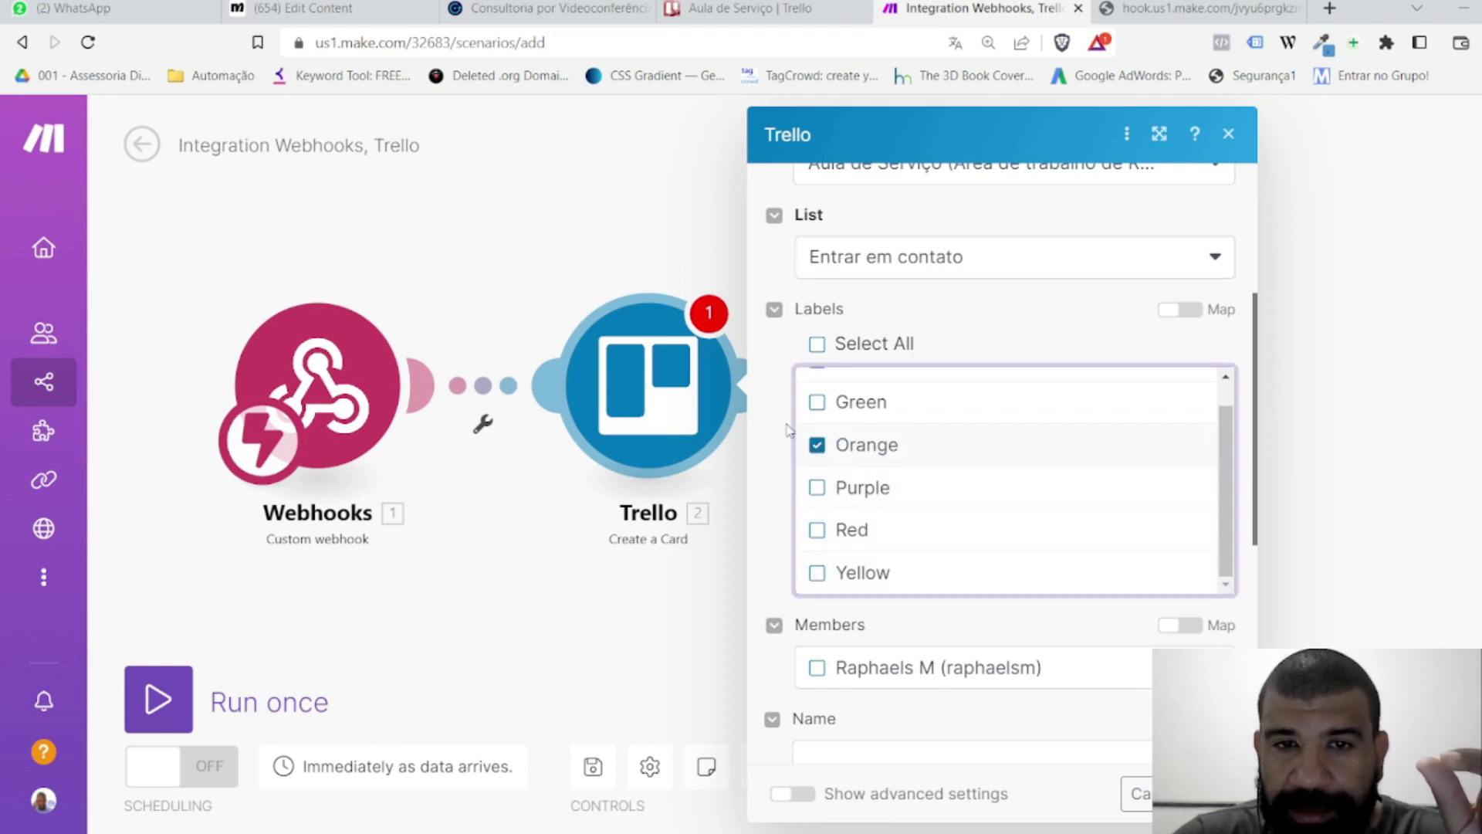
{"action": "scroll", "coordinate": [952, 391], "scroll_direction": "up", "scroll_amount": 4}
{"action": "scroll", "coordinate": [1072, 409], "scroll_direction": "down", "scroll_amount": 5}
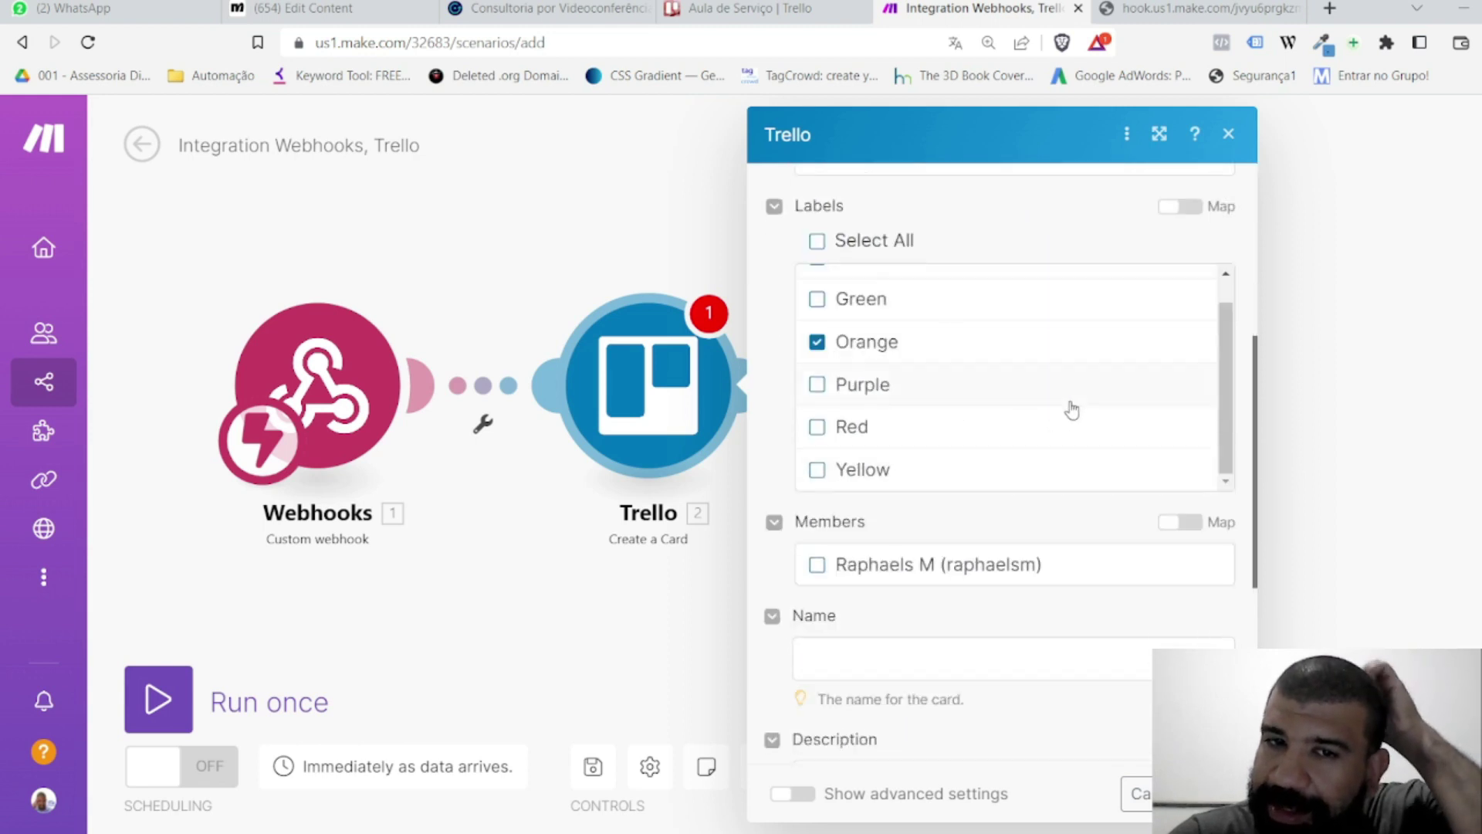
{"action": "scroll", "coordinate": [1112, 390], "scroll_direction": "down", "scroll_amount": 4}
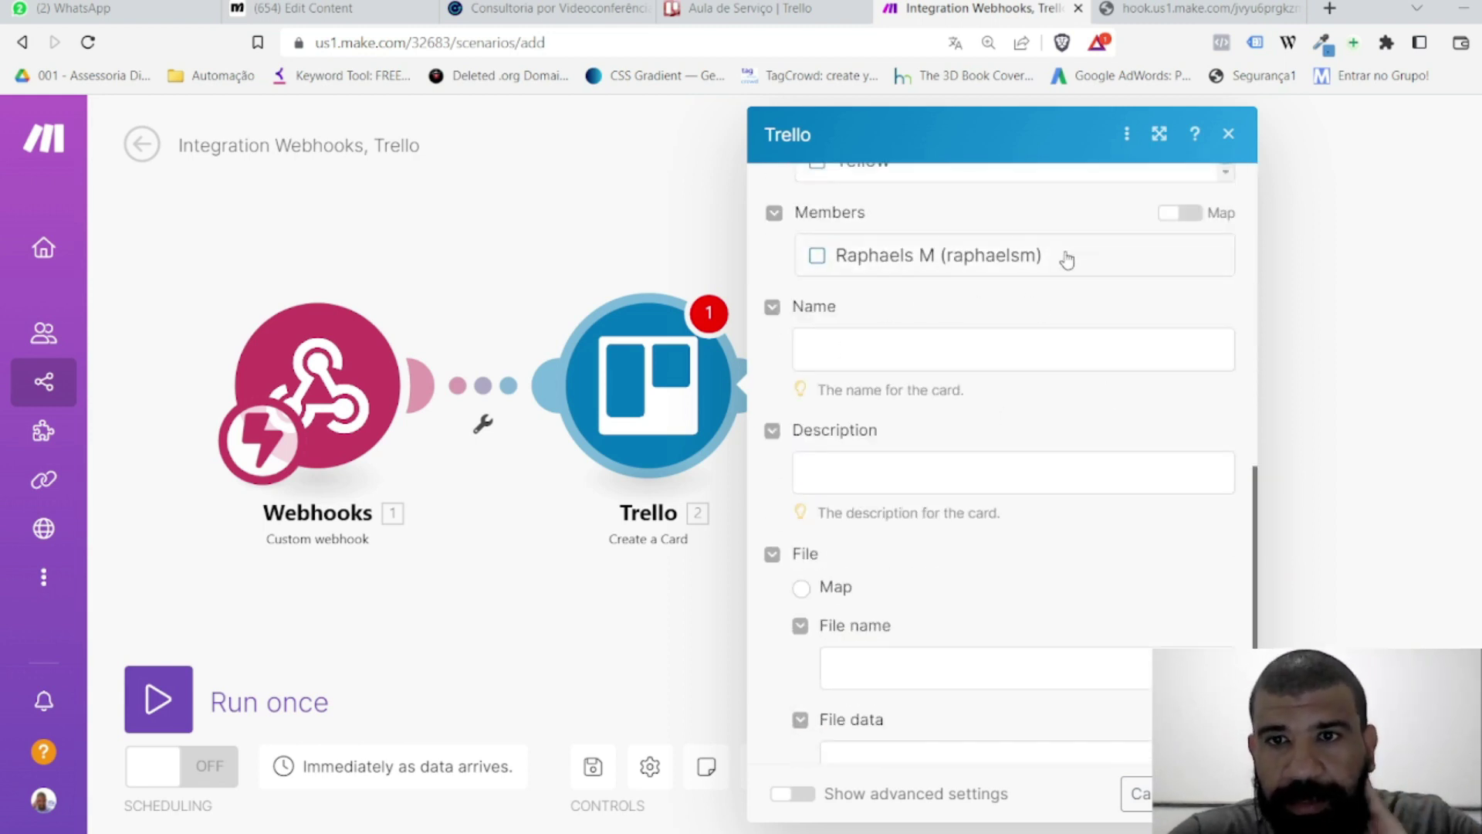
{"action": "left_click", "coordinate": [849, 351]}
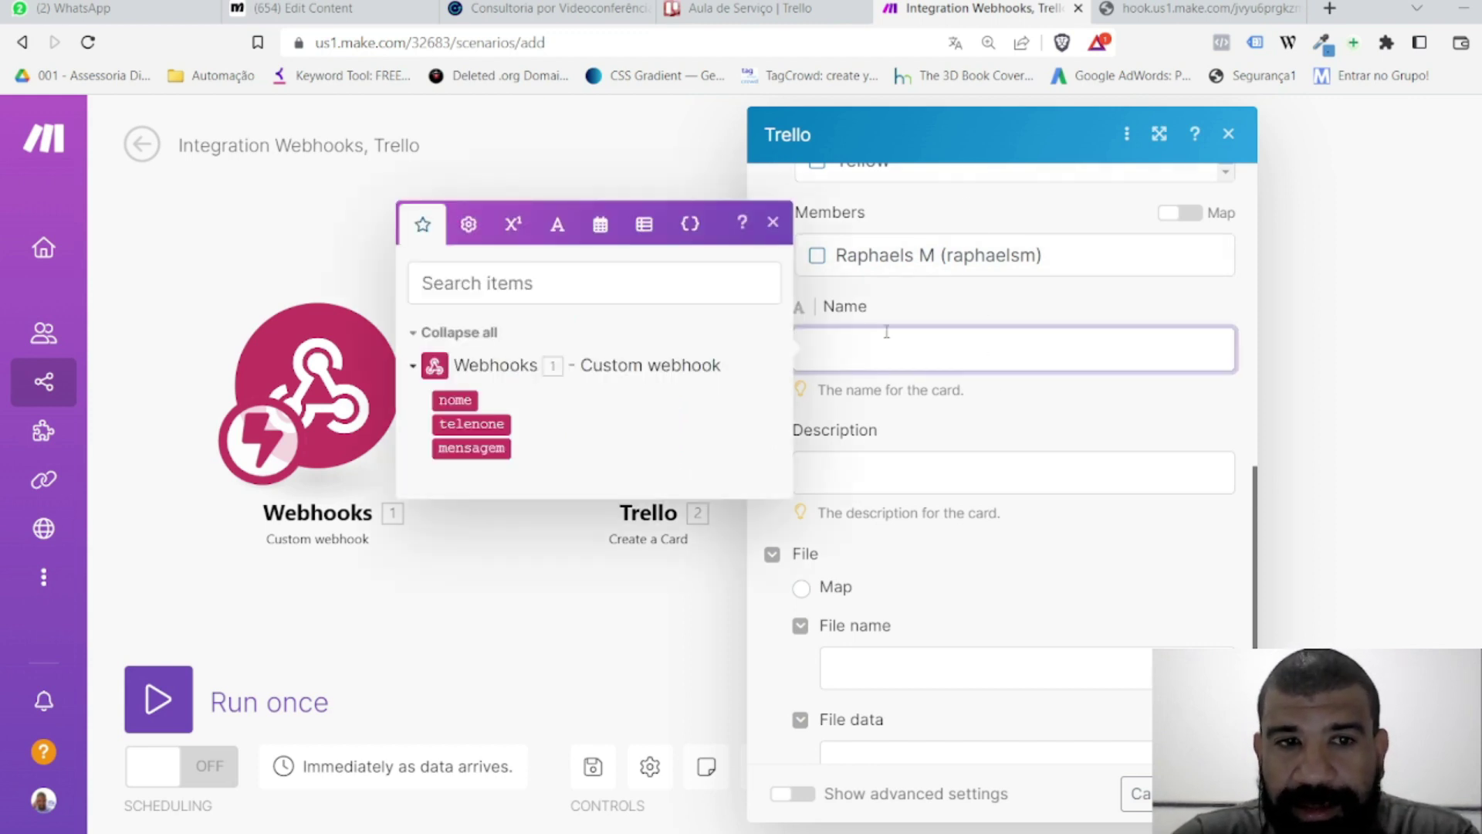
Step: Map the card Name to the webhook's nome and telenone values joined by ' - '
{"action": "left_click", "coordinate": [460, 399]}
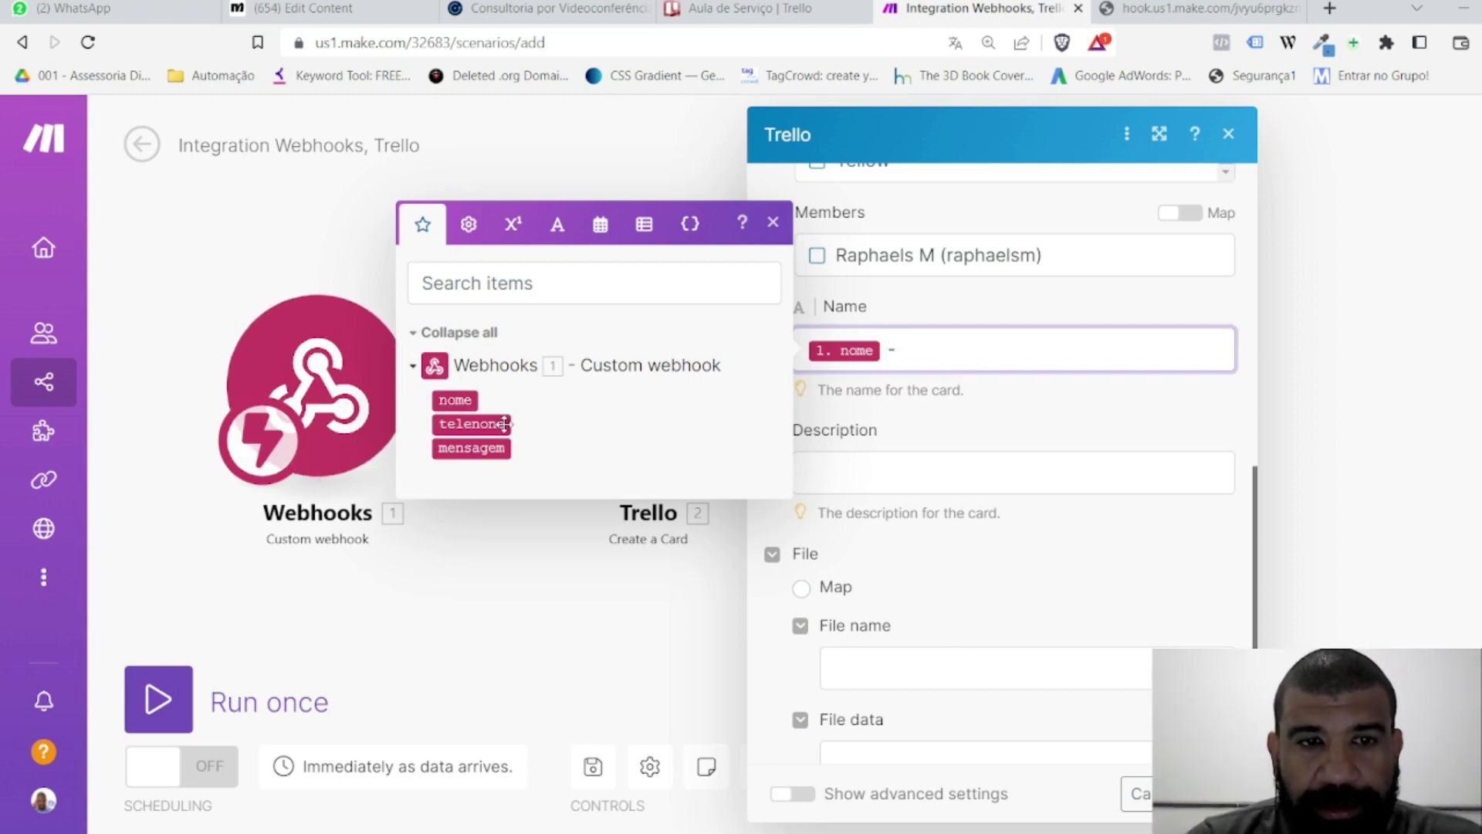
{"action": "left_click", "coordinate": [471, 424]}
{"action": "left_click", "coordinate": [880, 471]}
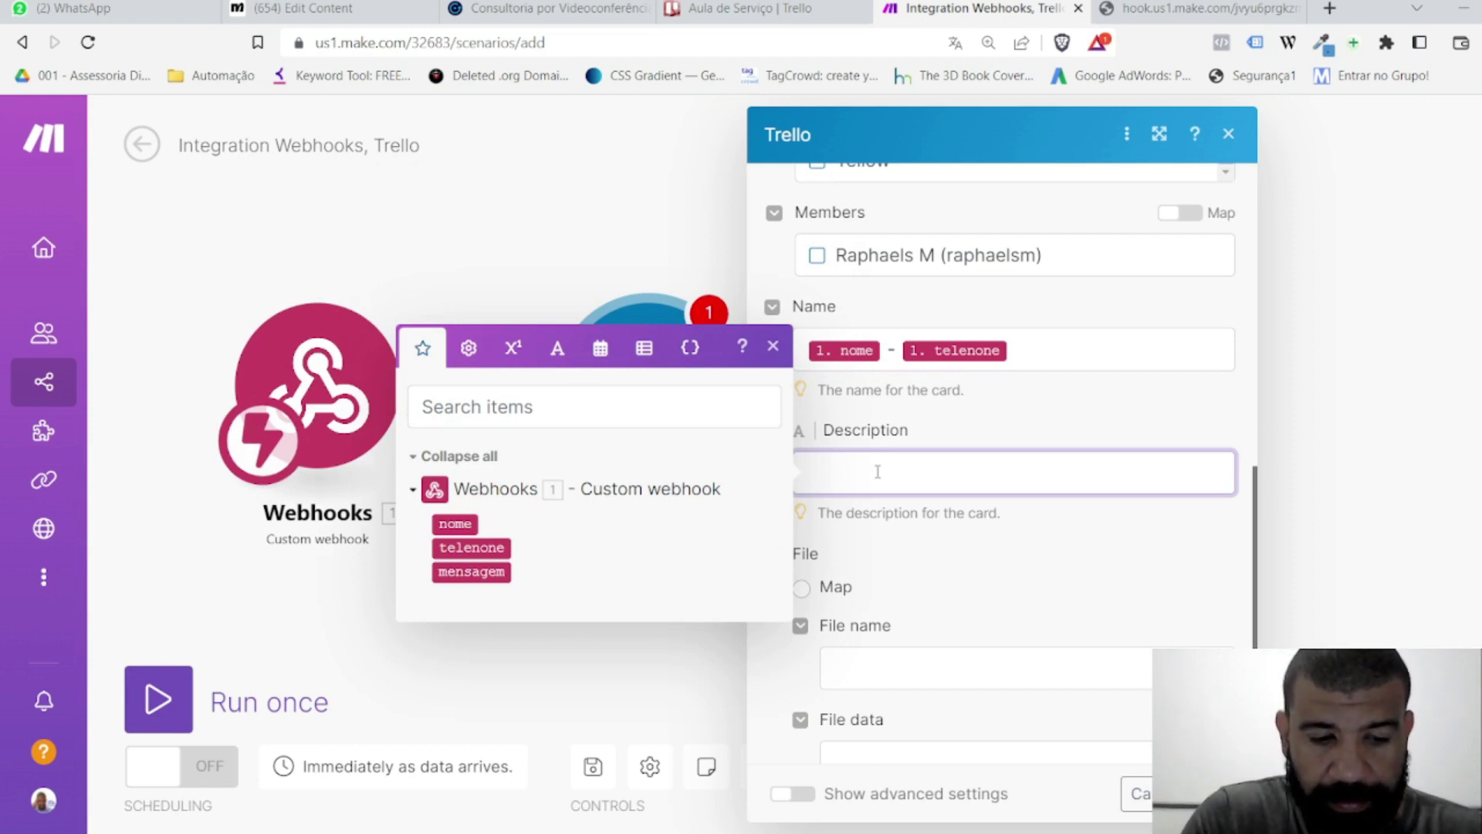
Step: Write the description 'Serviço de Contrução de Fluxo' with Nome and Telefone lines mapped to nome and telenone
{"action": "type", "text": "Serviço de Cont"}
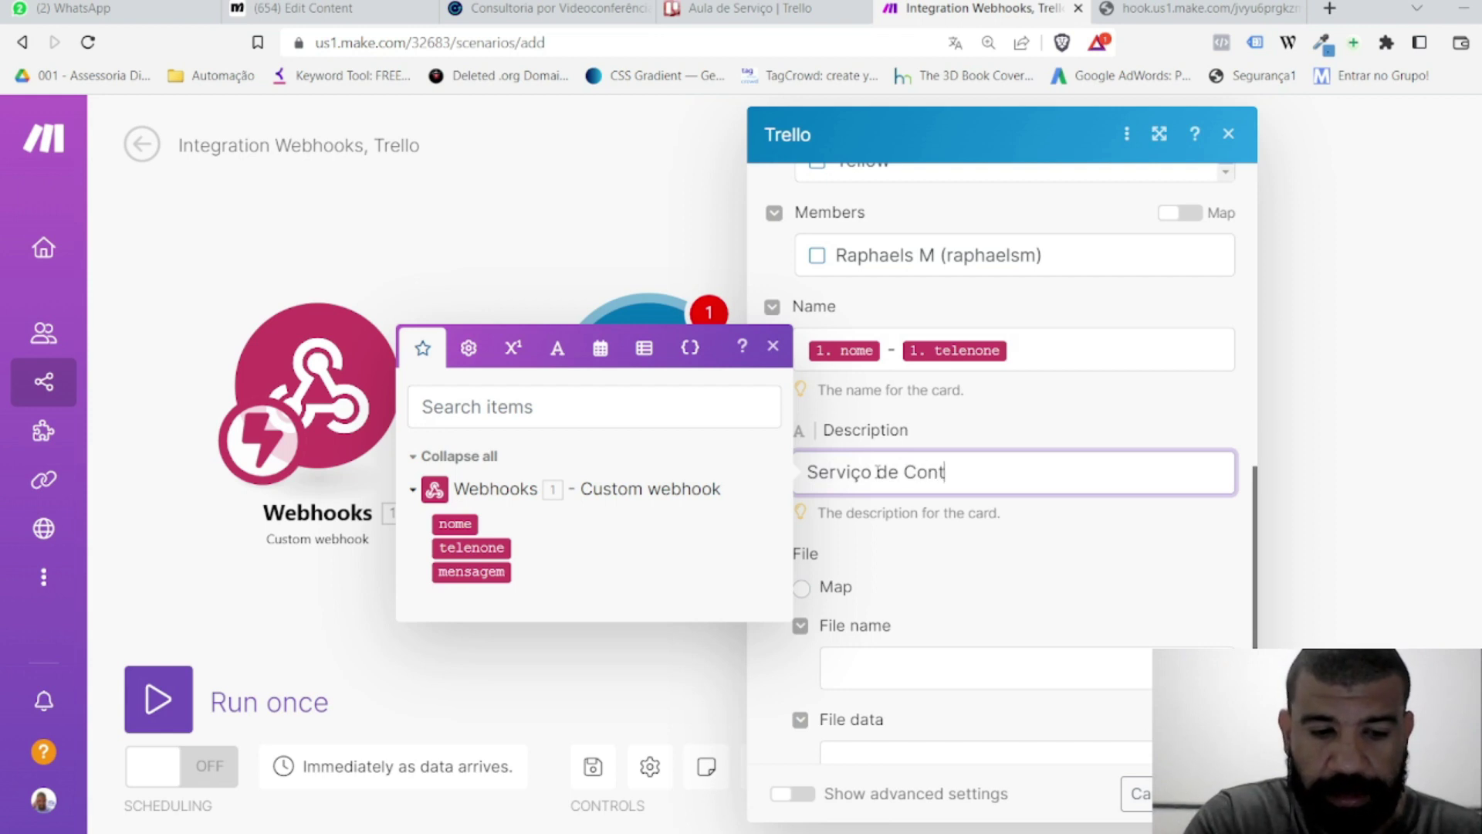
{"action": "type", "text": "rução d"}
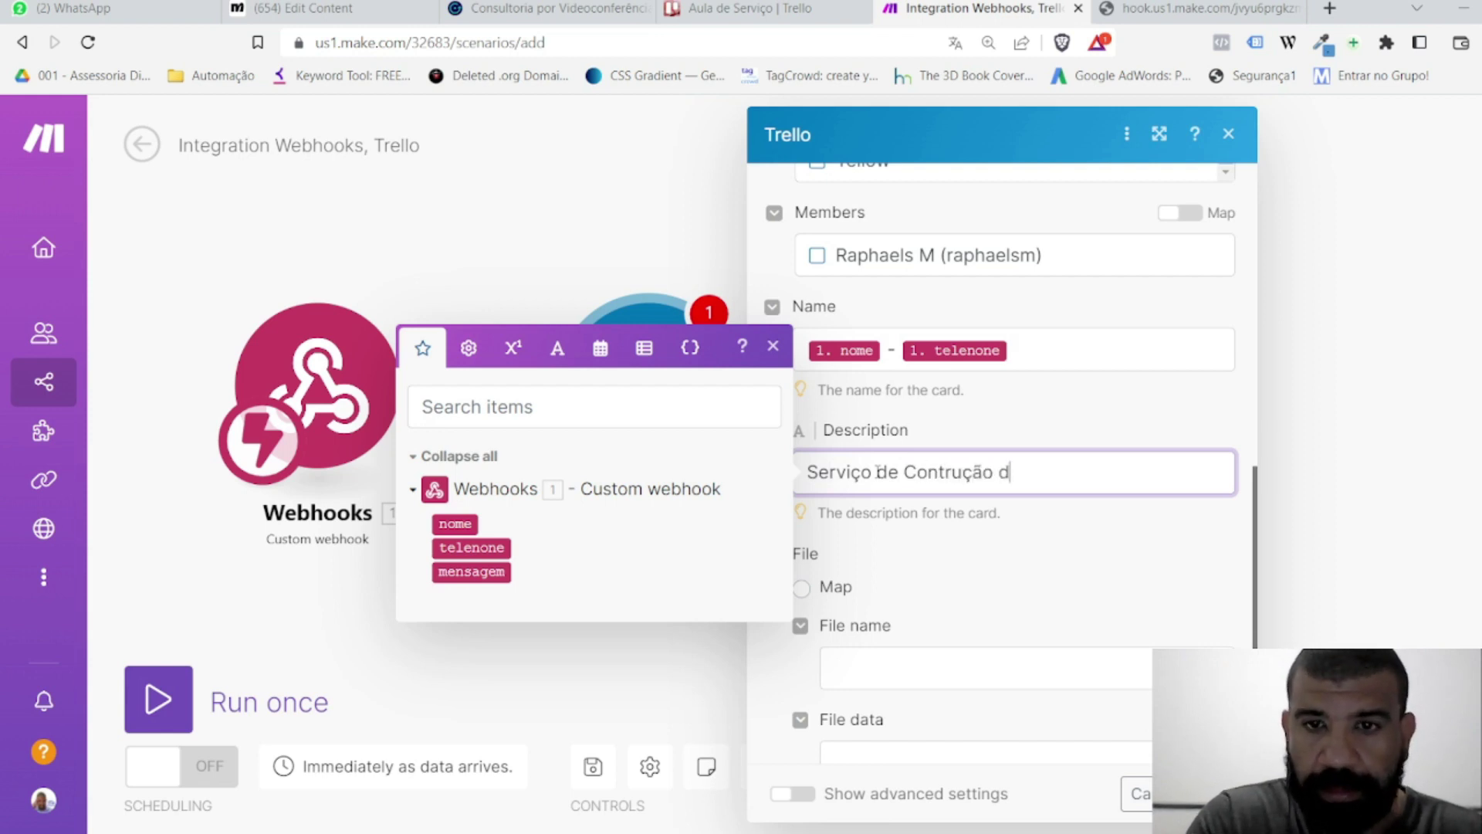
{"action": "type", "text": "e Fl"}
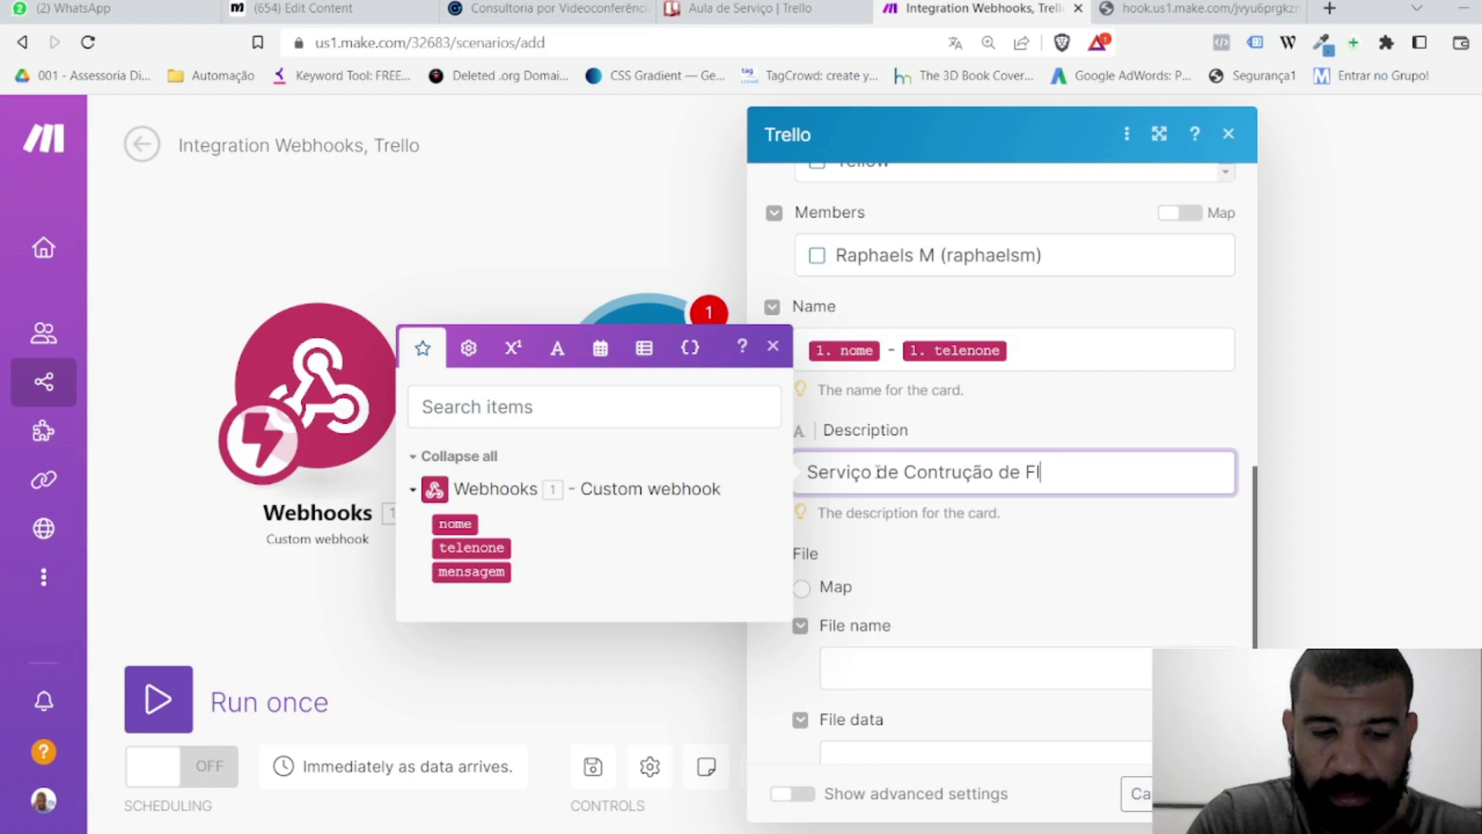
{"action": "type", "text": "uxo"}
{"action": "key", "text": "Return"}
{"action": "key", "text": "Return"}
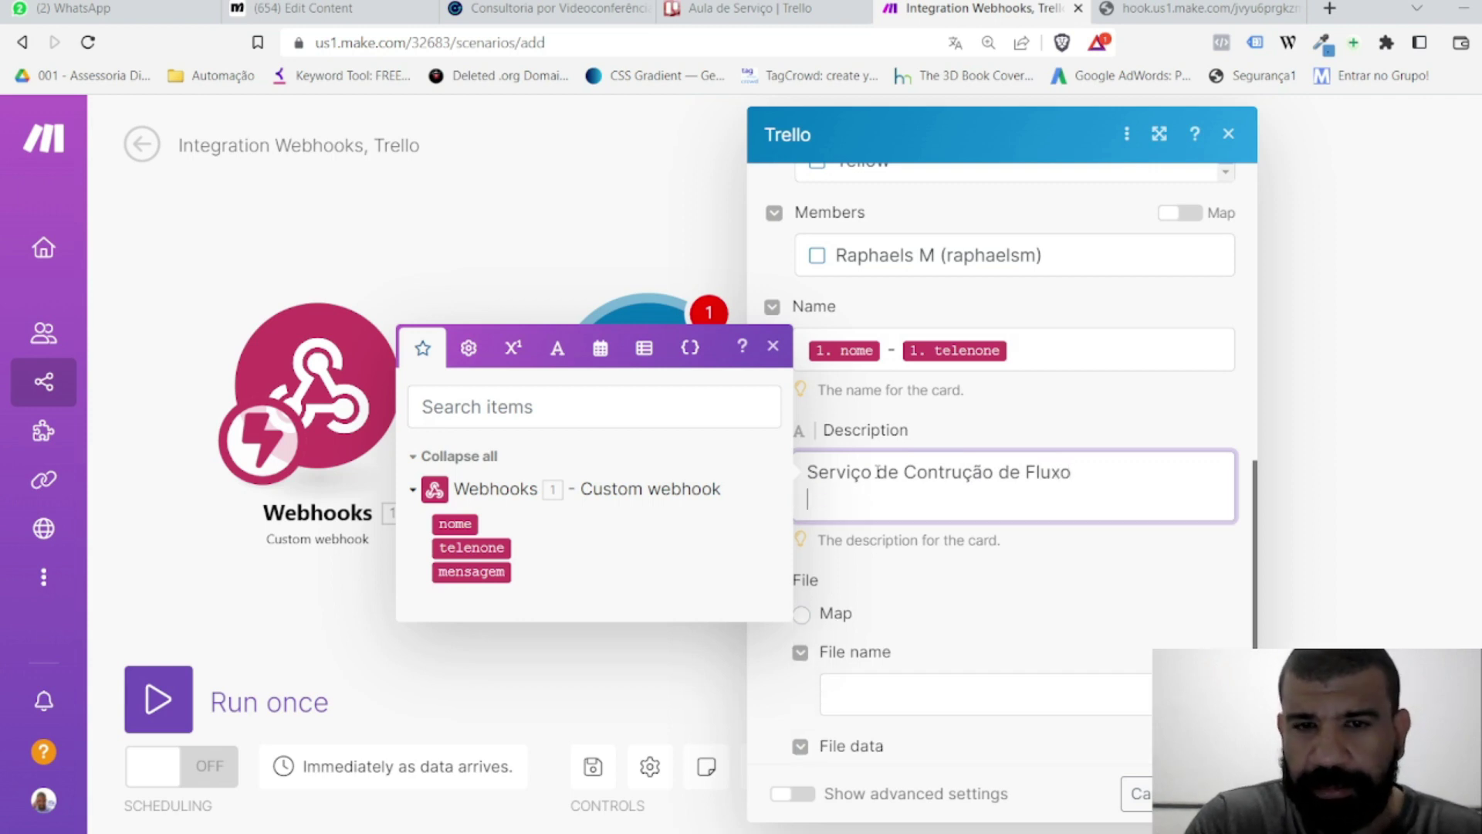
{"action": "type", "text": "Nome"}
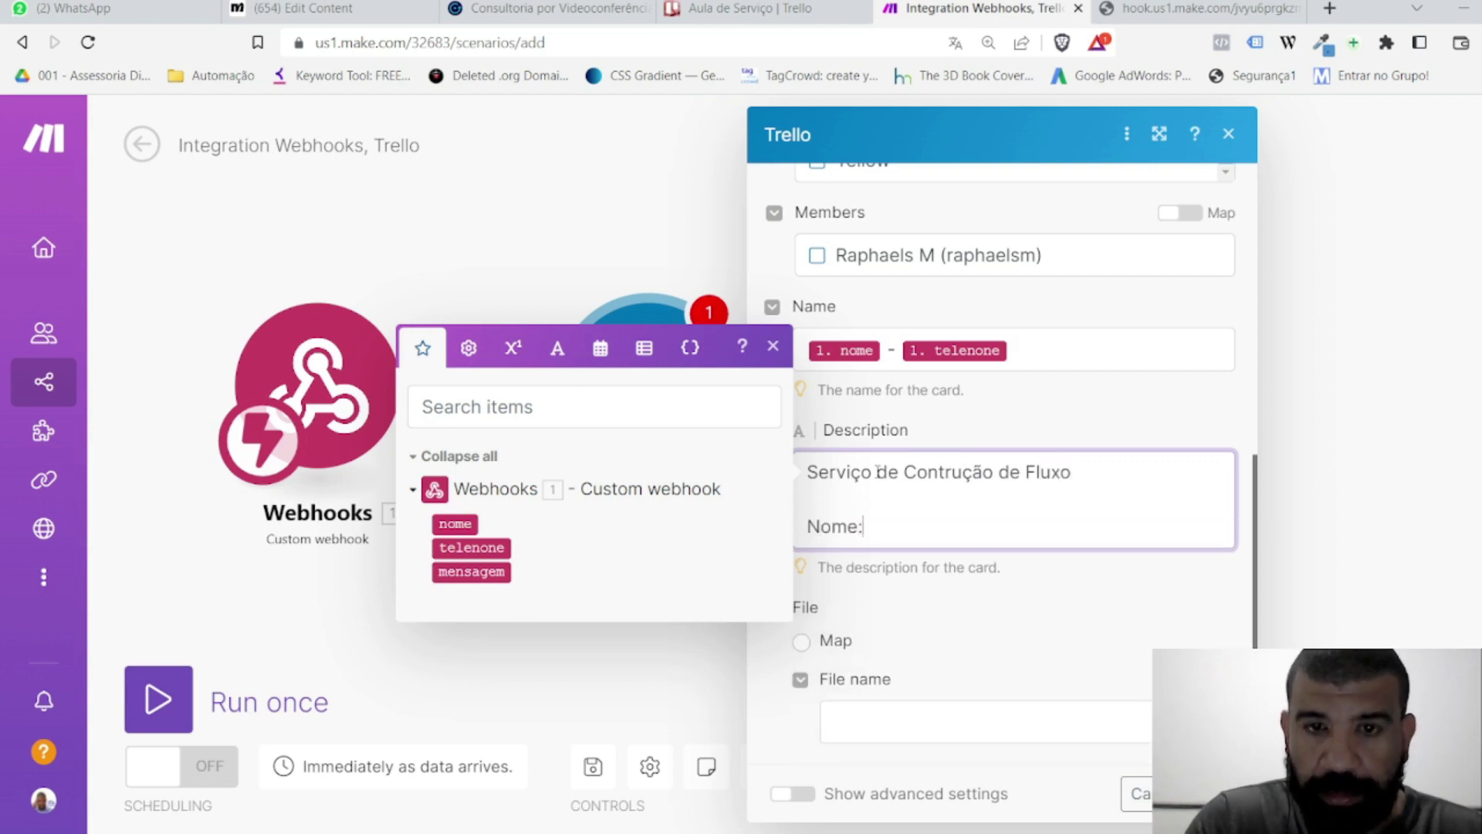
{"action": "type", "text": ":"}
{"action": "left_click", "coordinate": [467, 524]}
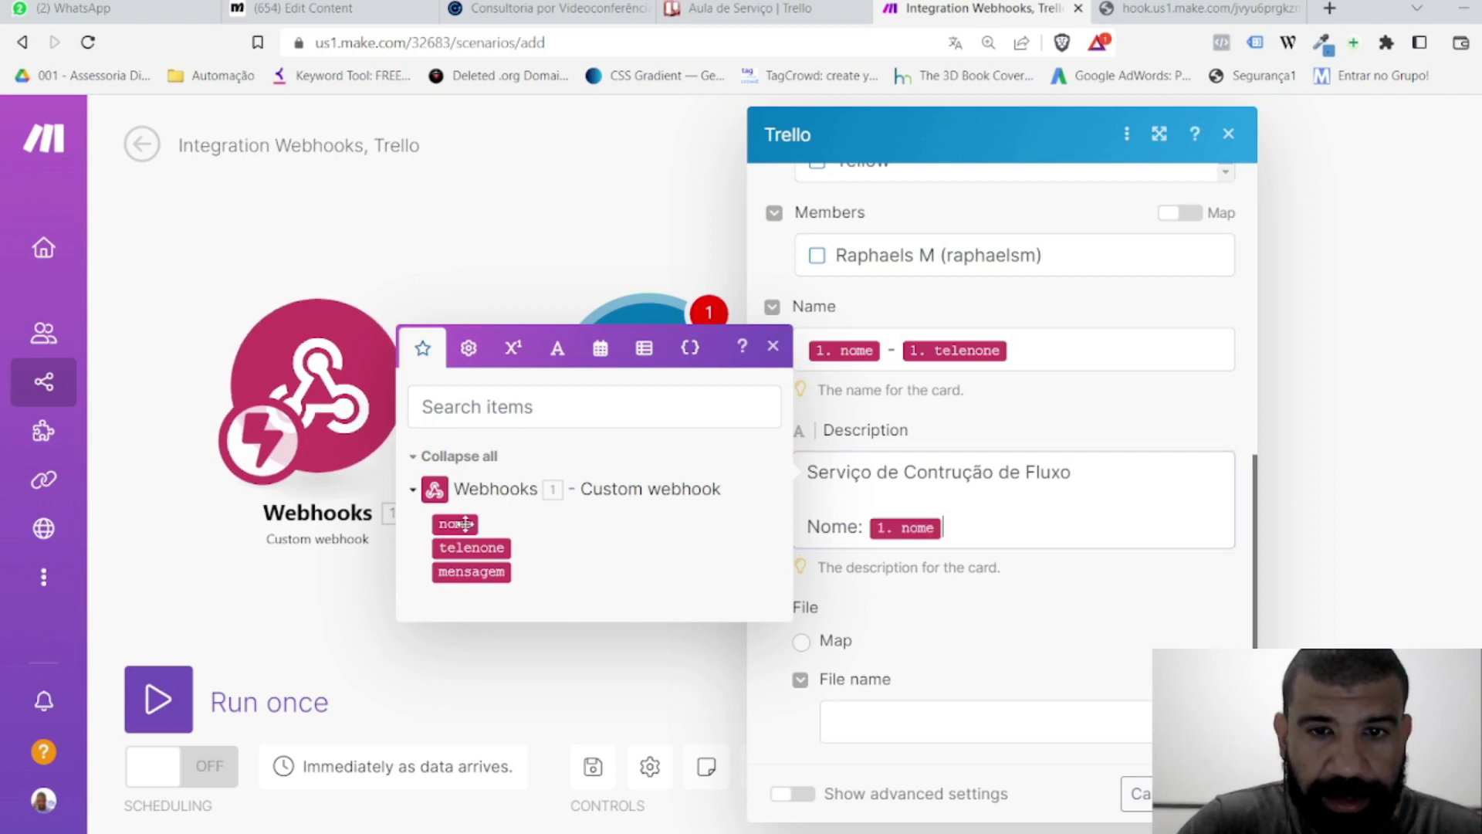
{"action": "key", "text": "Return"}
{"action": "type", "text": "T"}
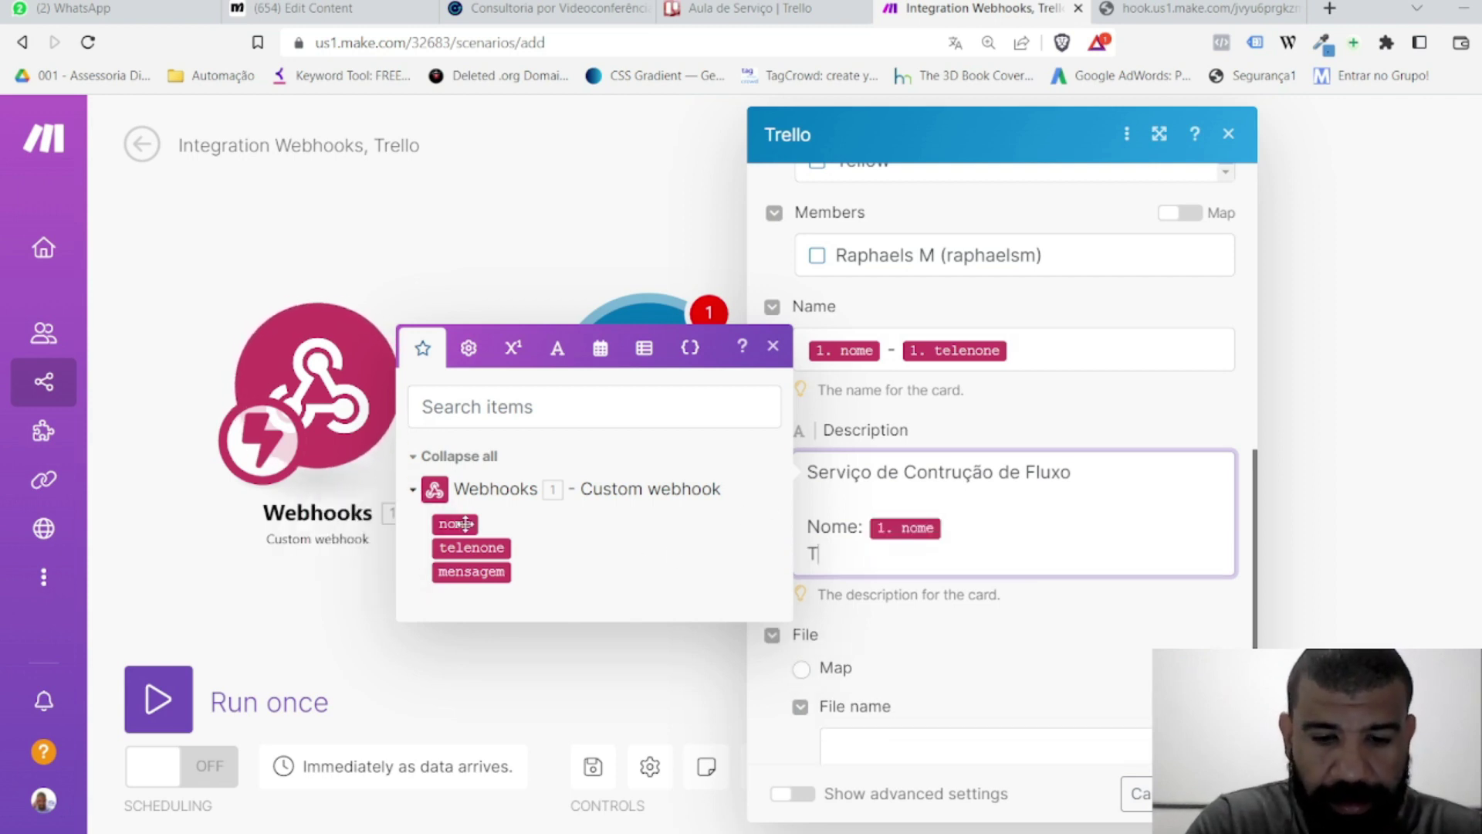
{"action": "type", "text": "elefone:"}
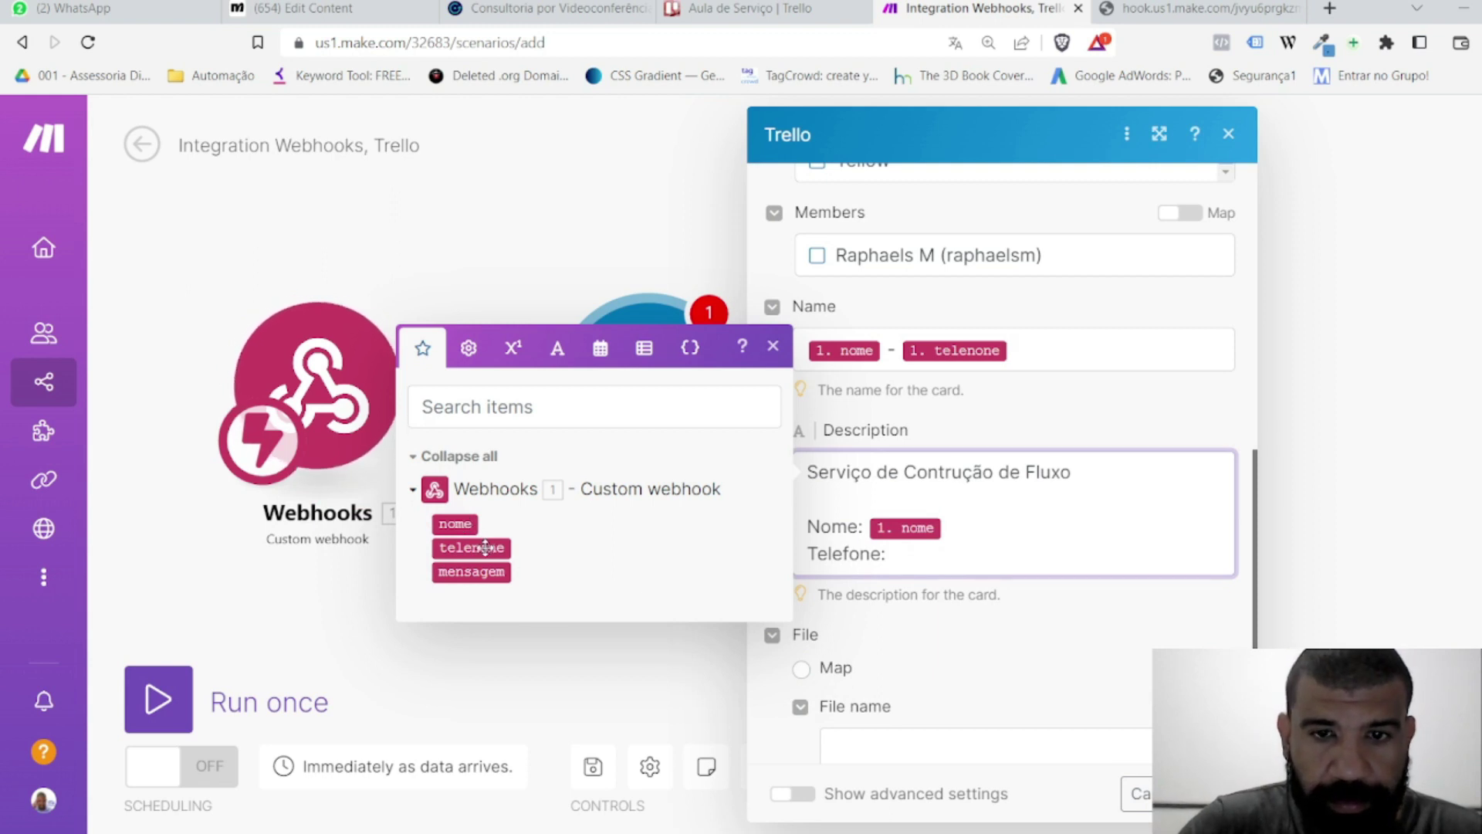
{"action": "left_click", "coordinate": [471, 548]}
Step: Rename Telefone to WhatsApp, add a Necessidade line mapped to mensagem, and save the module
{"action": "double_click", "coordinate": [852, 554]}
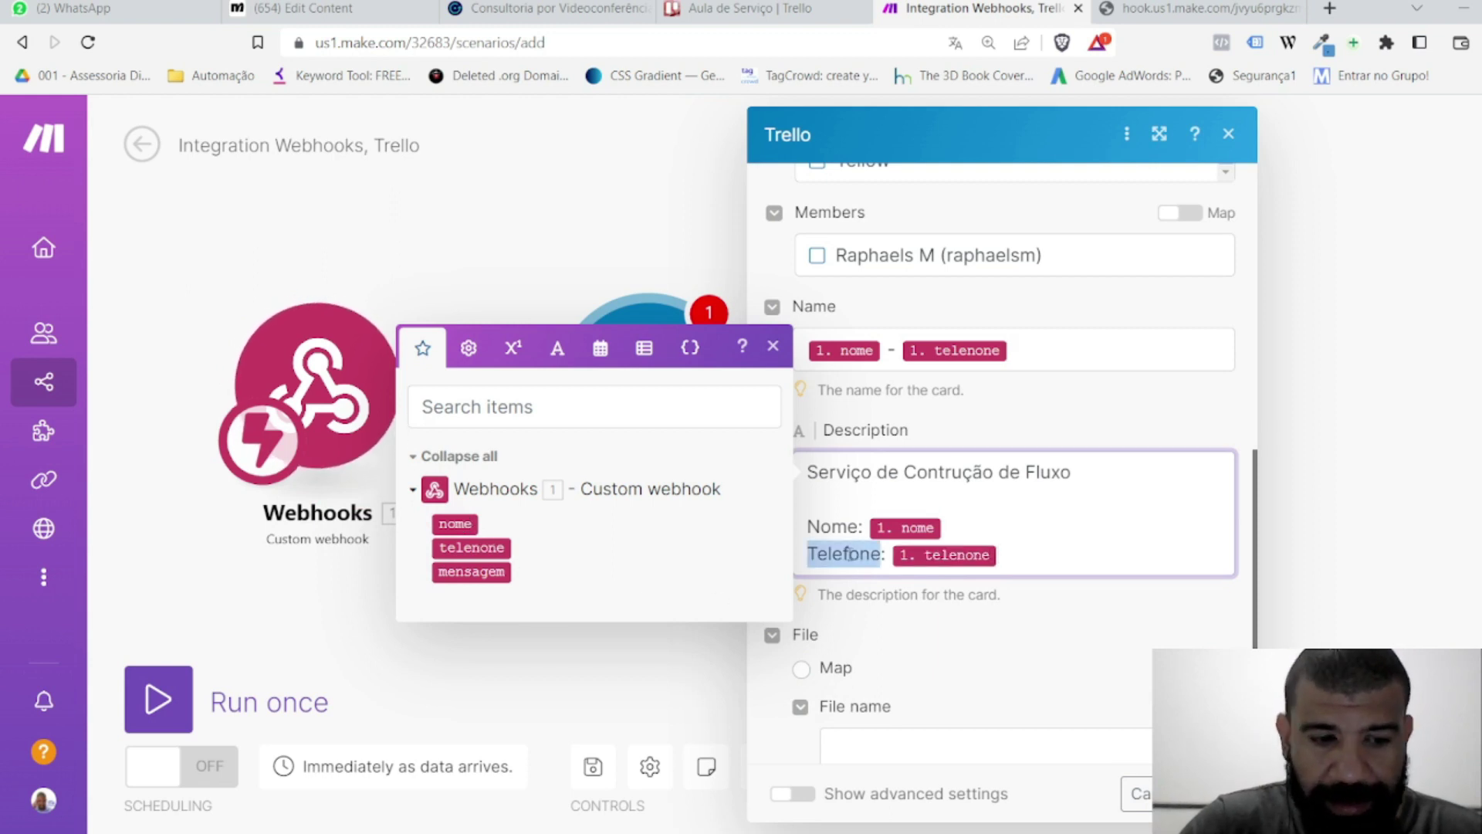
{"action": "type", "text": "WhatsApp"}
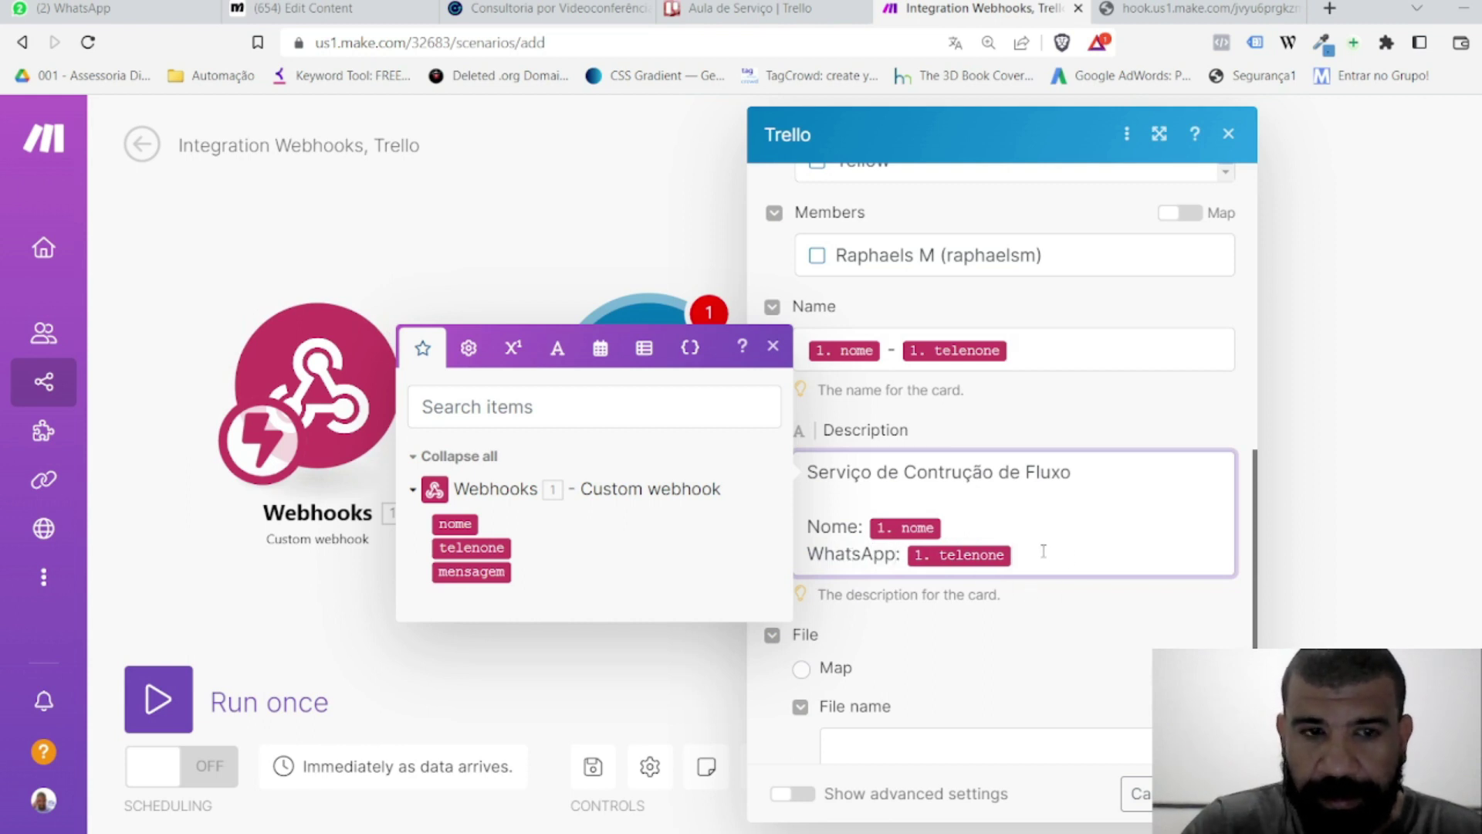
{"action": "key", "text": "Return"}
{"action": "scroll", "coordinate": [1078, 550], "scroll_direction": "down", "scroll_amount": 3}
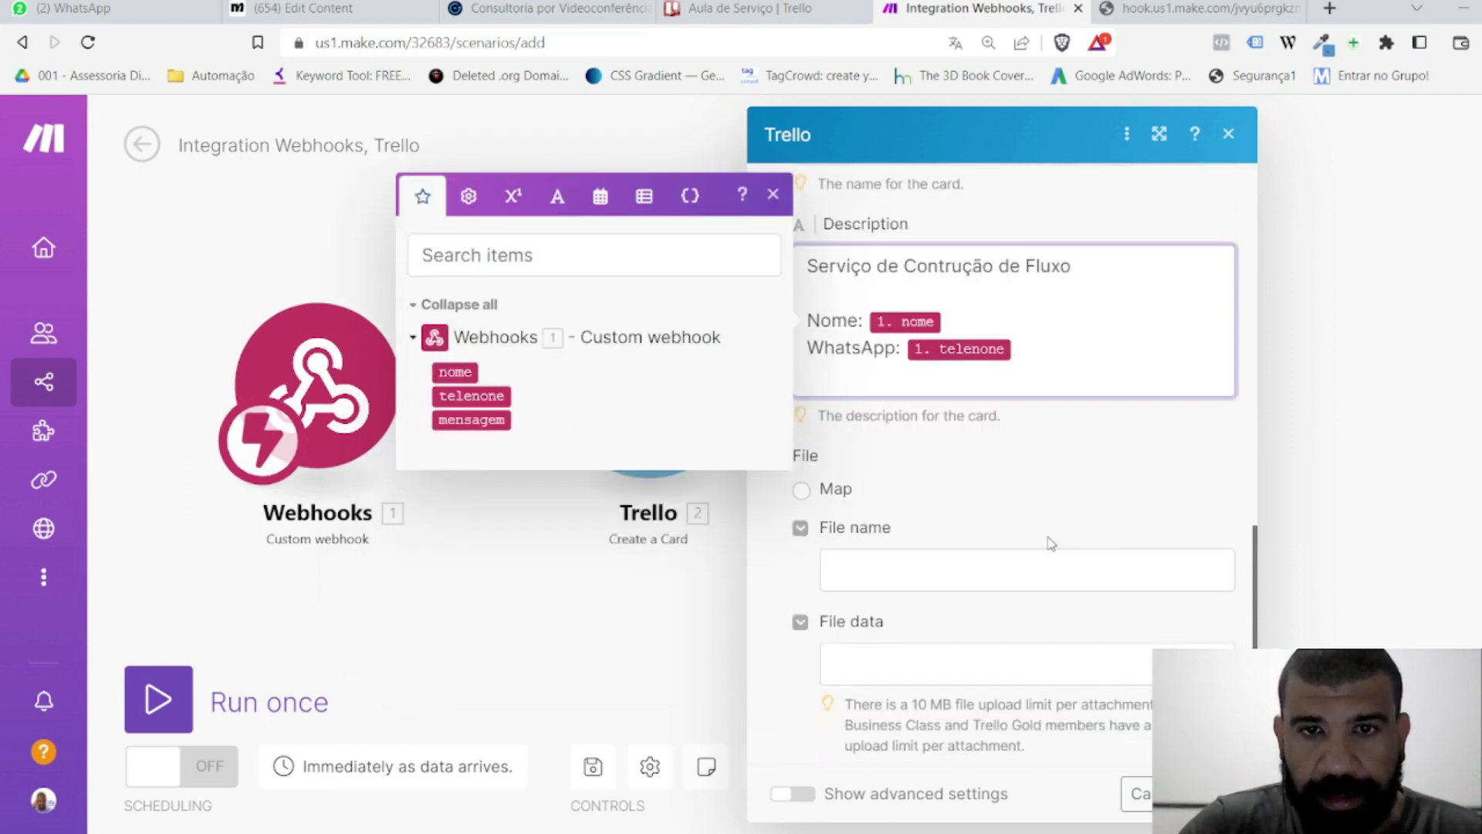
{"action": "type", "text": "Mensagem"}
{"action": "key", "text": "BackSpace"}
{"action": "key", "text": "BackSpace"}
{"action": "key", "text": "BackSpace"}
{"action": "key", "text": "BackSpace"}
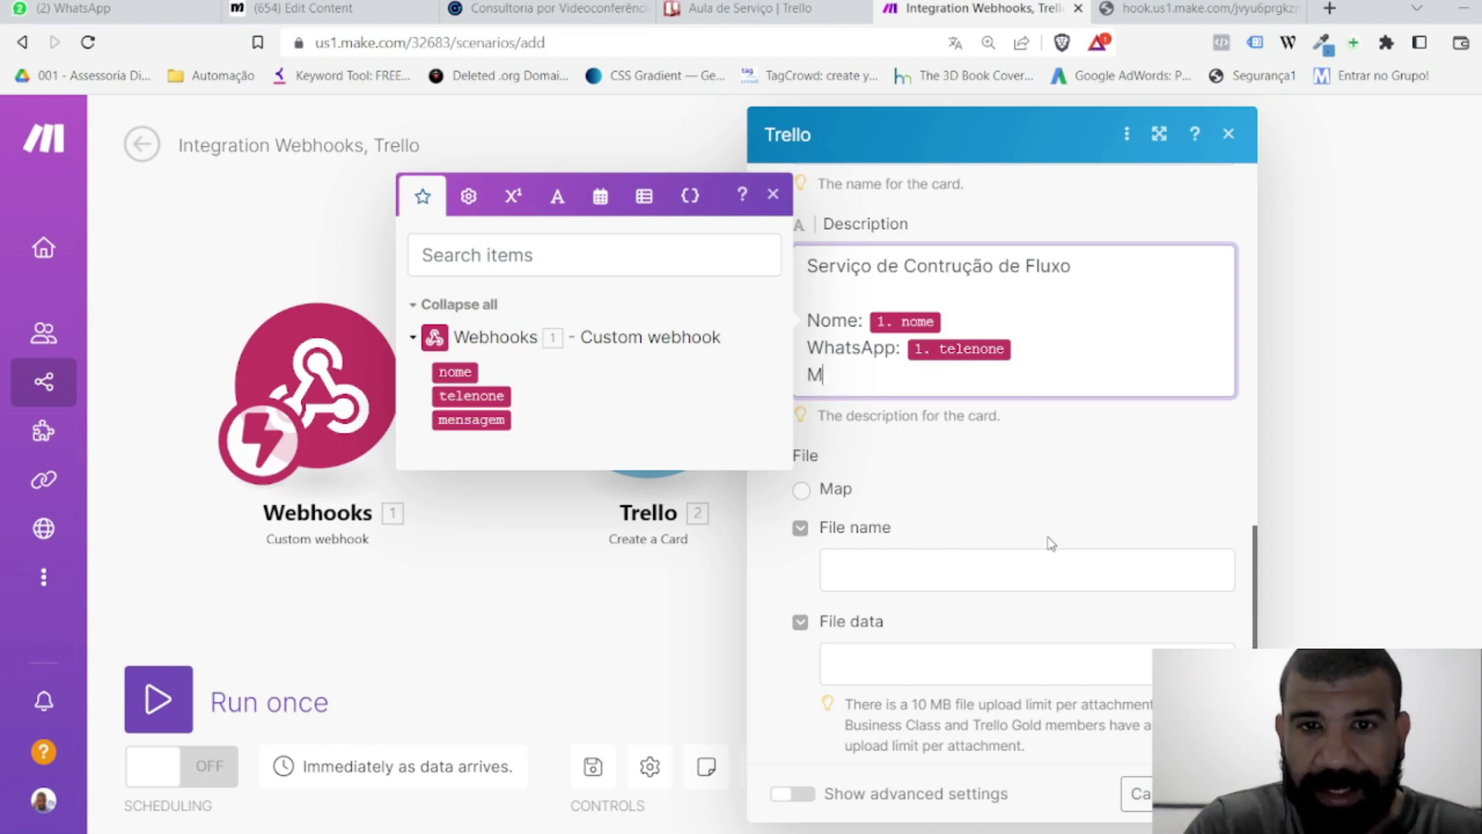
{"action": "type", "text": "sidade:"}
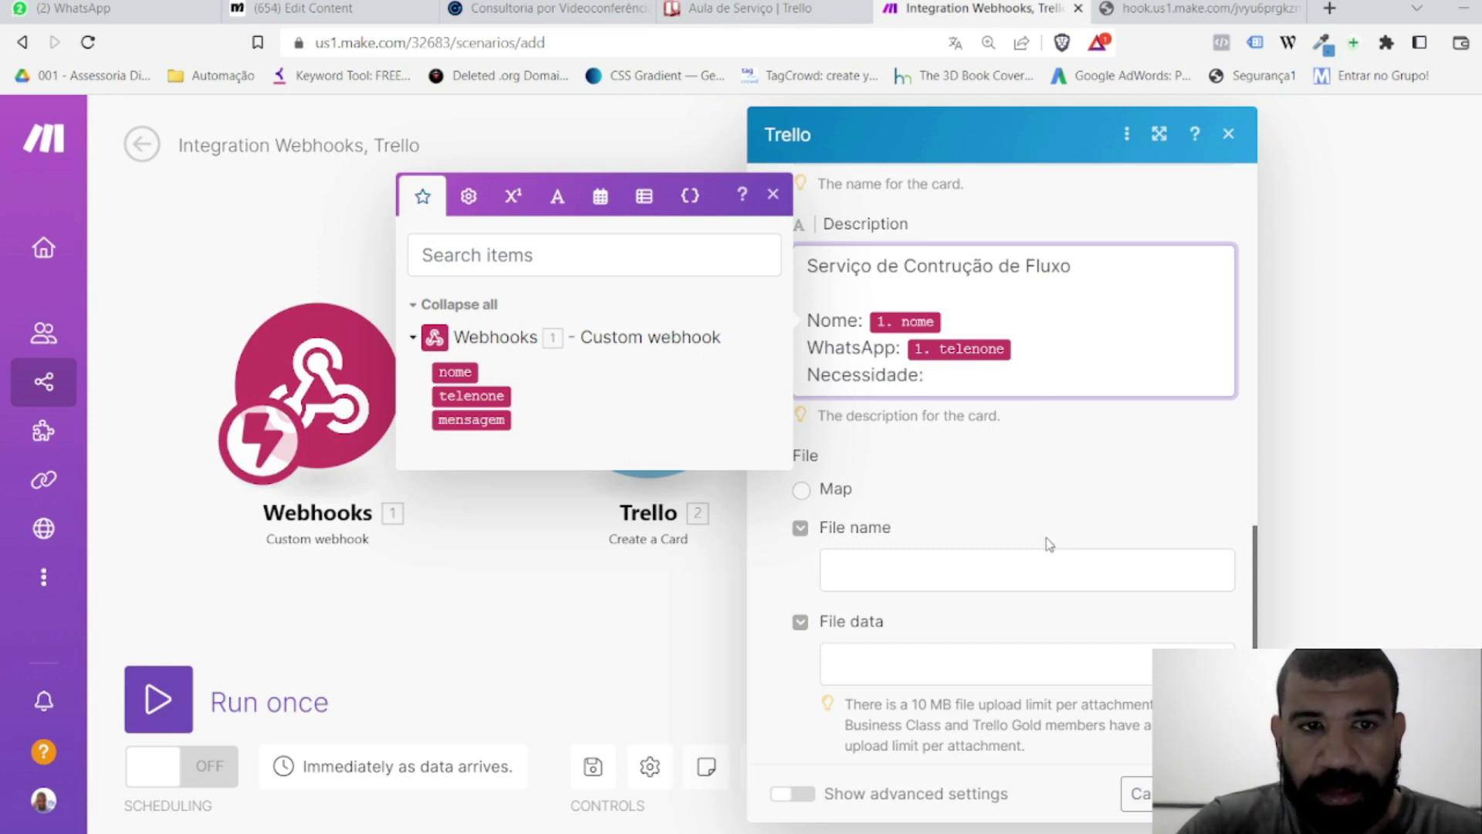
{"action": "left_click", "coordinate": [479, 420]}
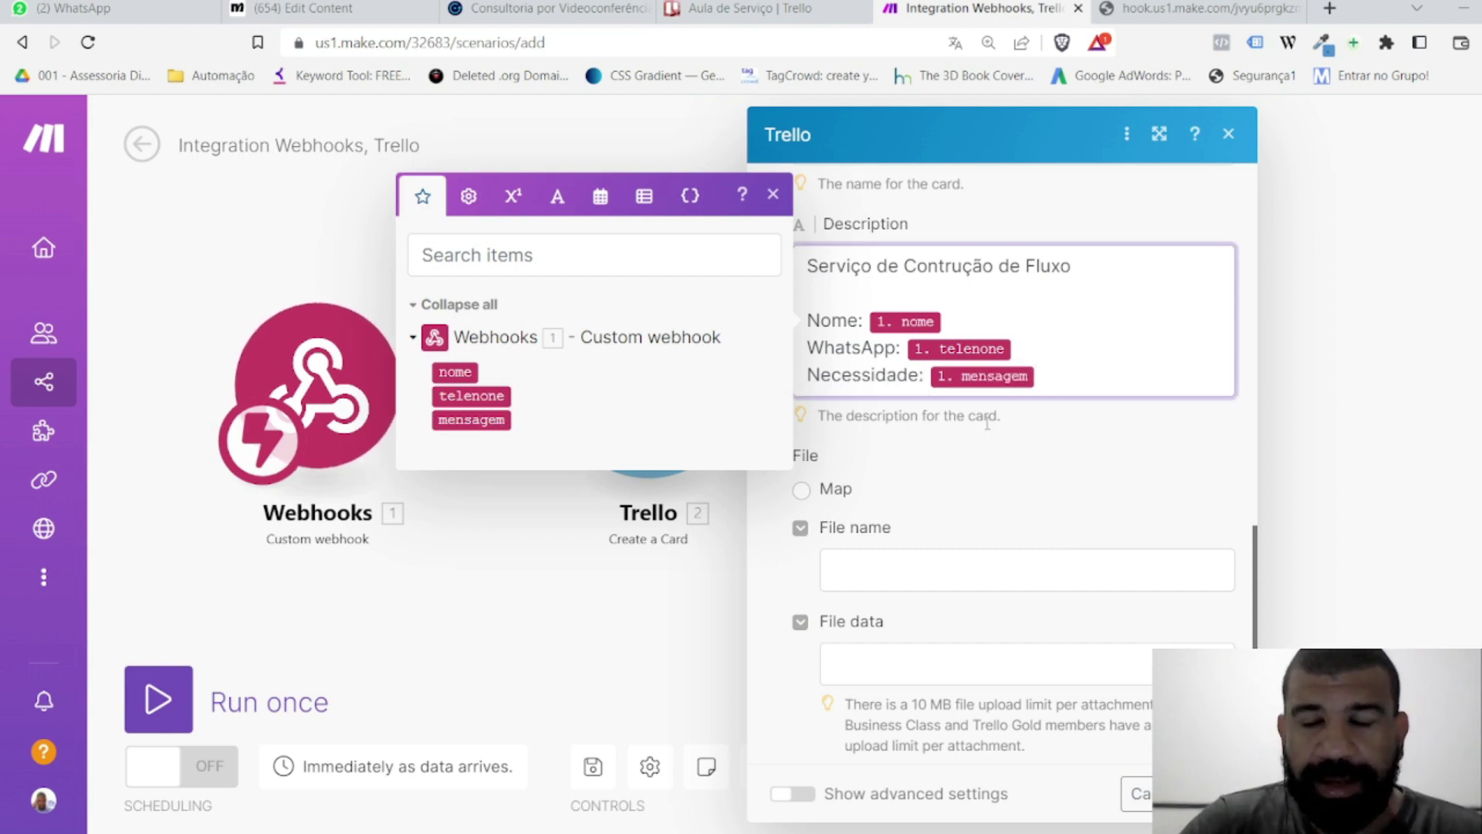
{"action": "left_click", "coordinate": [1025, 429]}
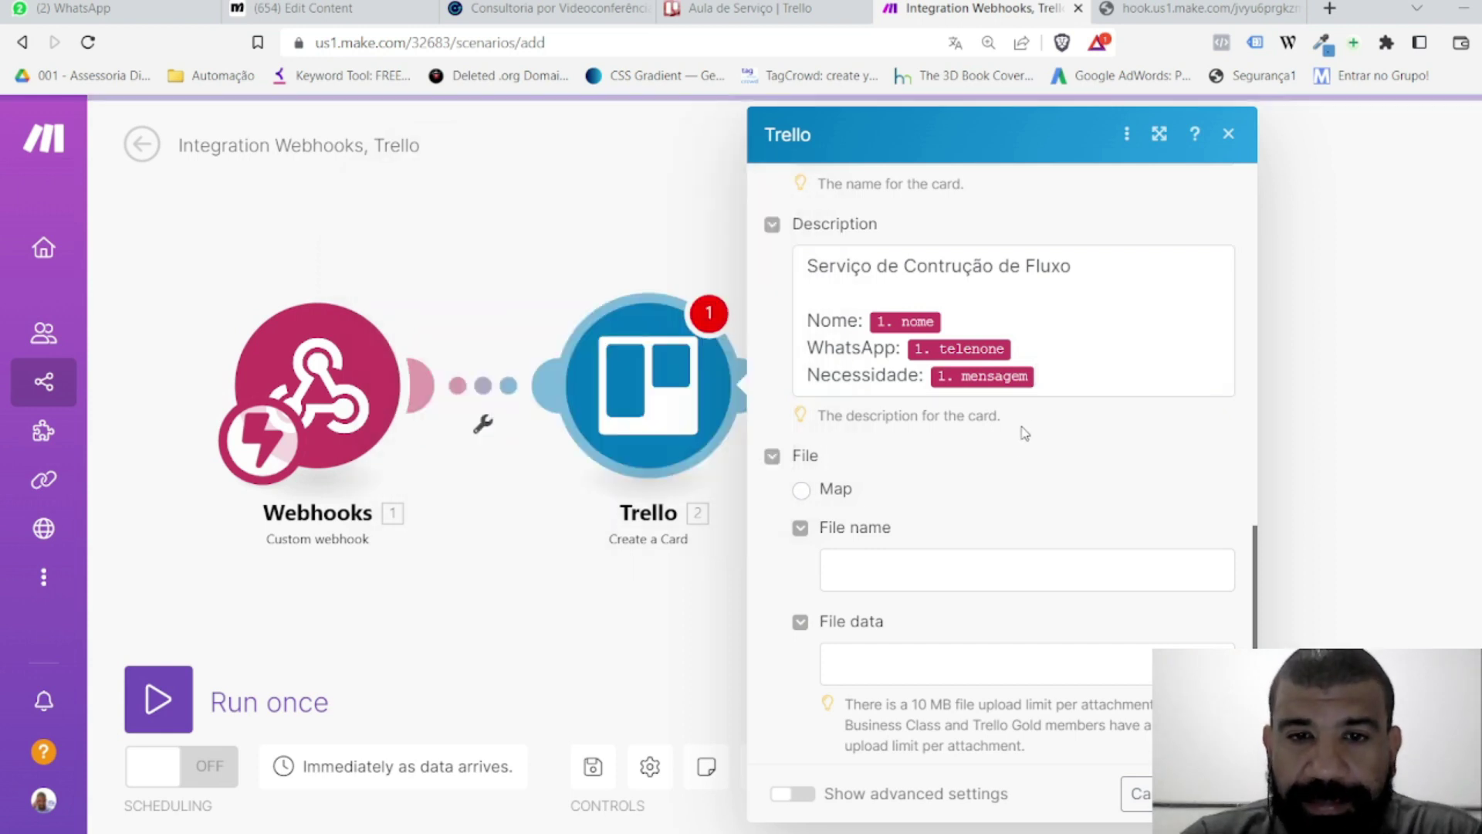
{"action": "scroll", "coordinate": [1020, 465], "scroll_direction": "up", "scroll_amount": 2}
{"action": "scroll", "coordinate": [1021, 475], "scroll_direction": "down", "scroll_amount": 2}
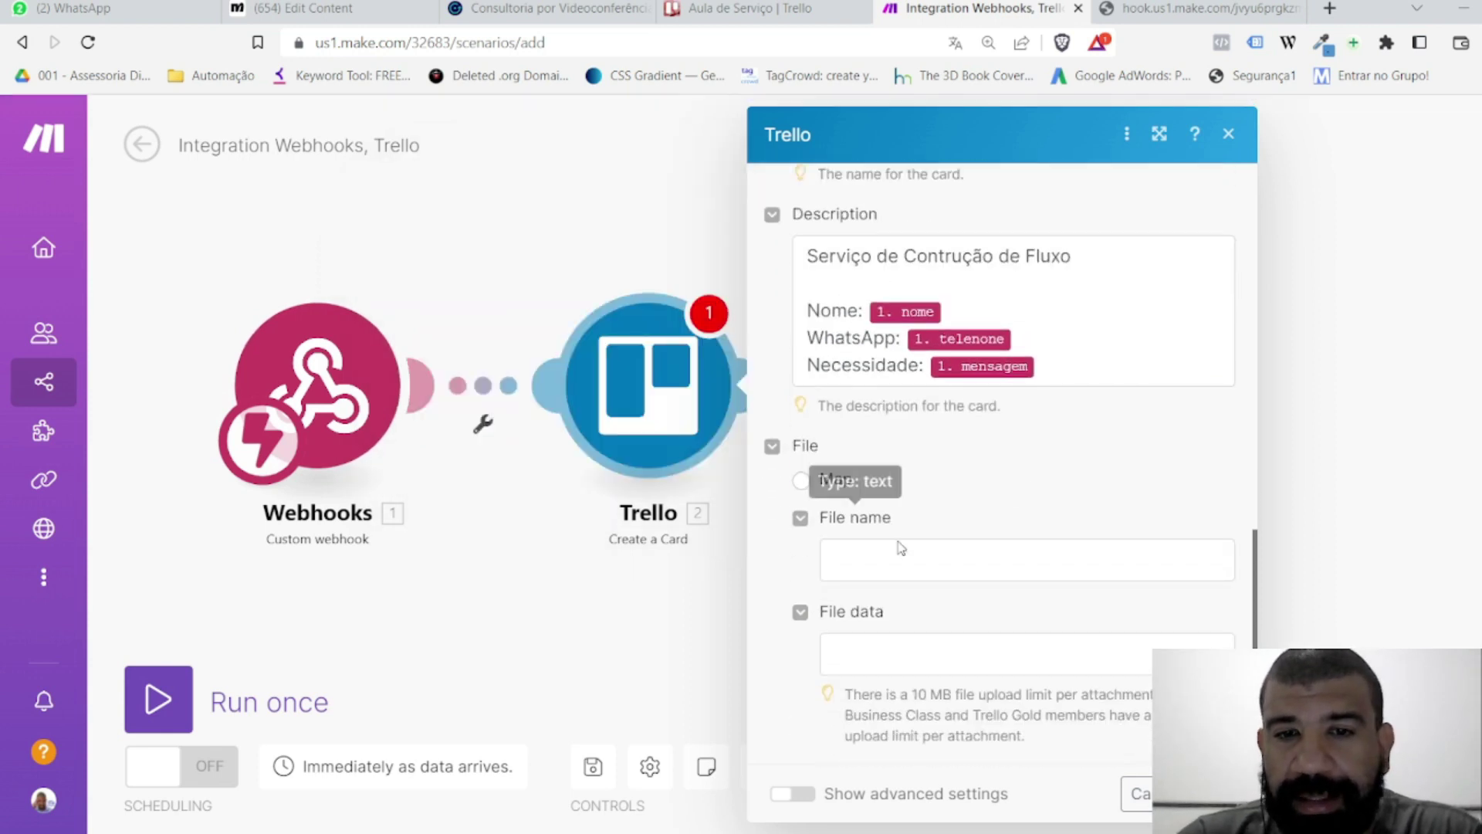
{"action": "left_click", "coordinate": [1189, 794]}
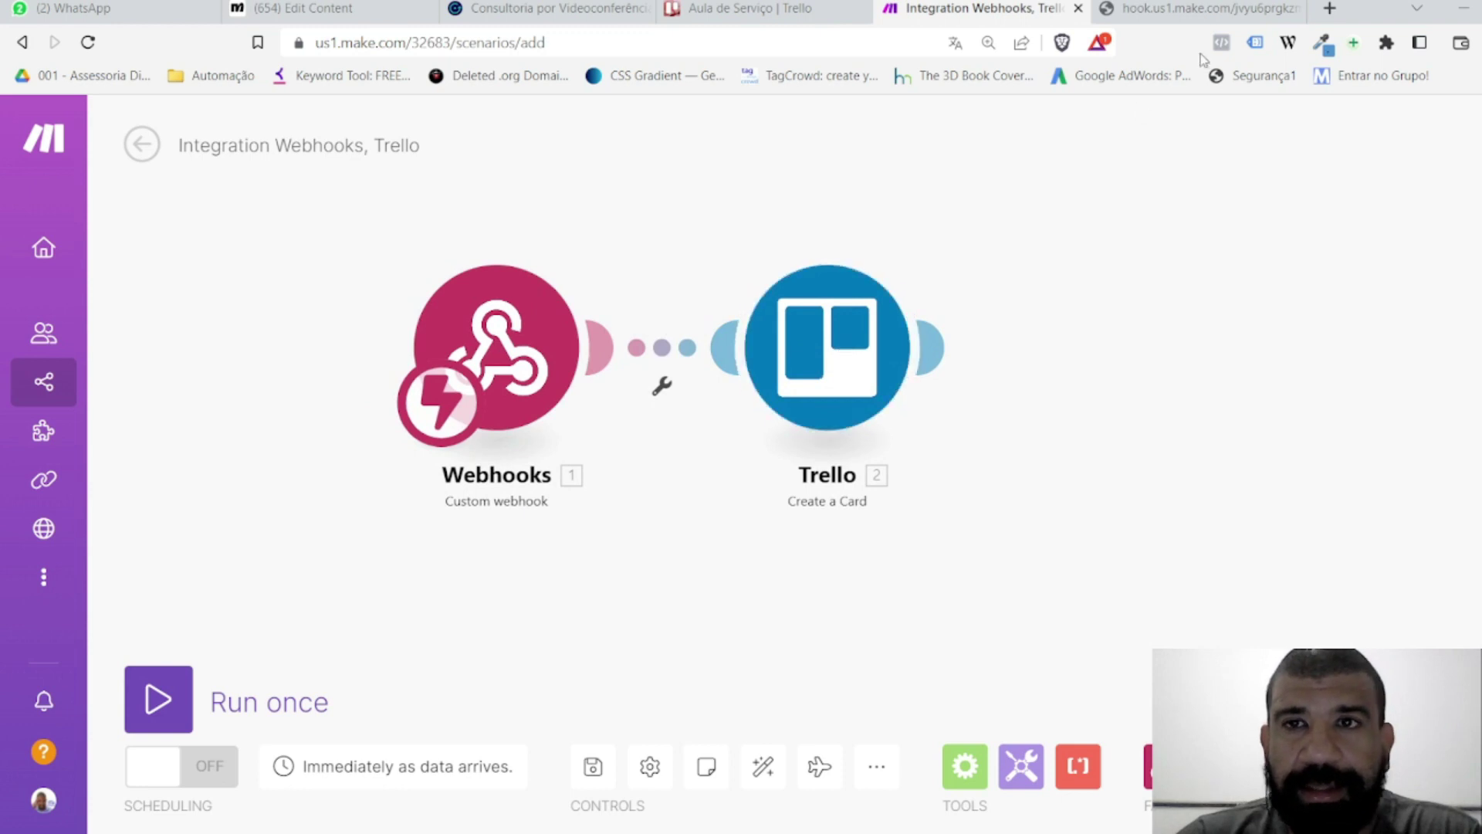
{"action": "left_click", "coordinate": [1210, 8]}
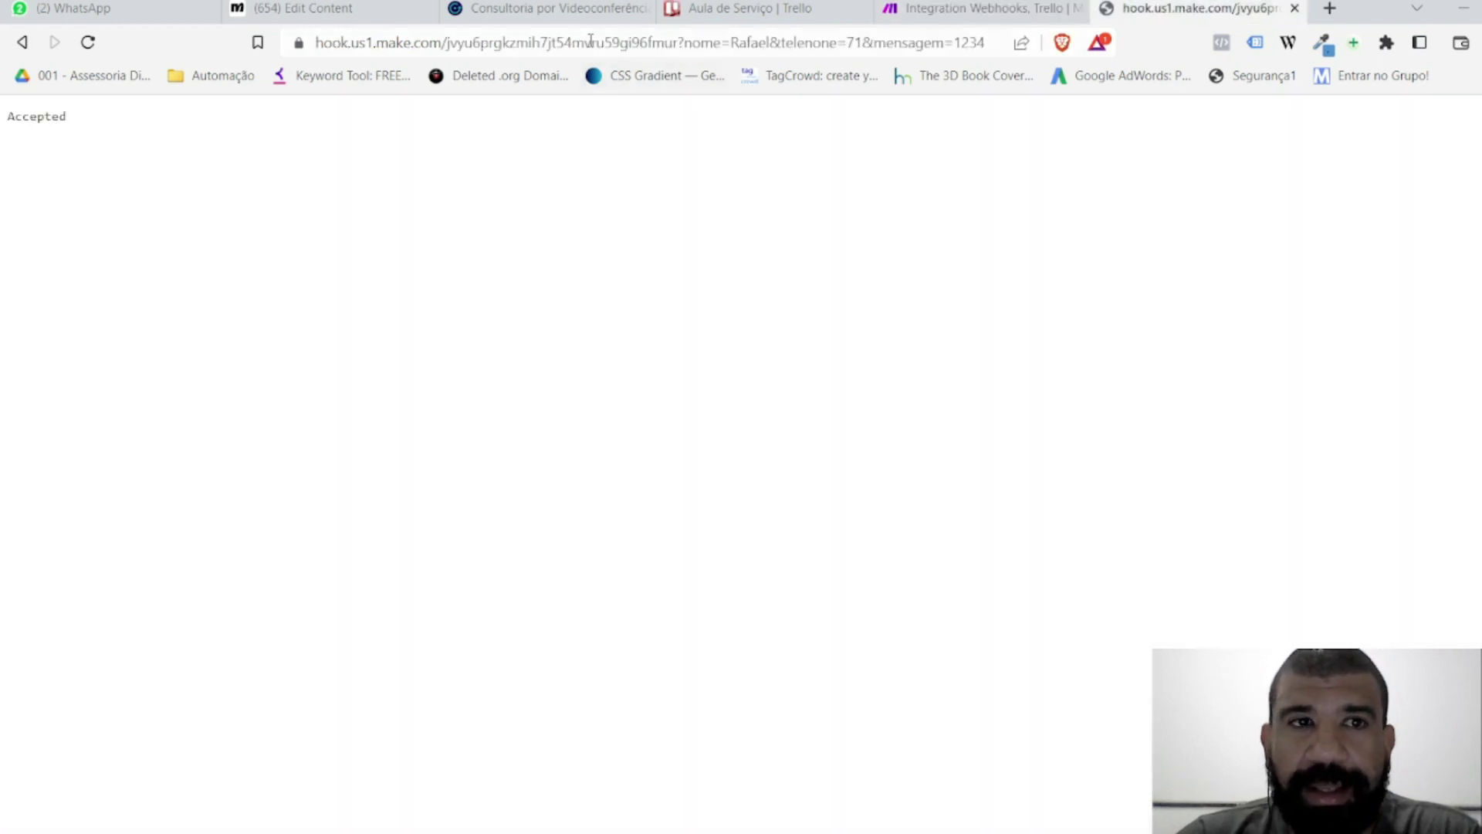
Step: Copy the webhook test URL and reopen the Manychat flow's final Actions step
{"action": "left_click", "coordinate": [590, 42]}
{"action": "key", "text": "ctrl+c"}
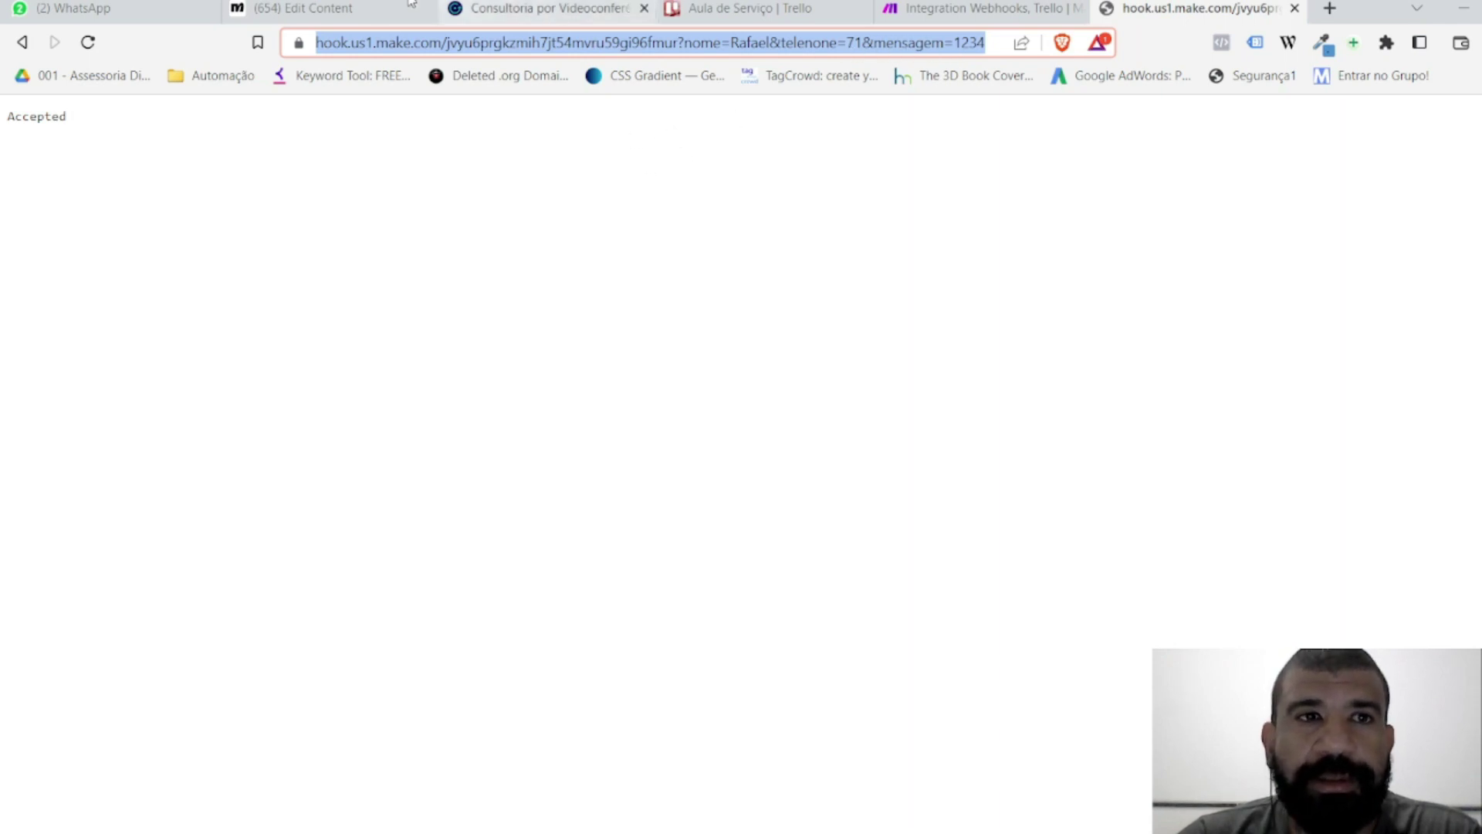
{"action": "left_click", "coordinate": [369, 7]}
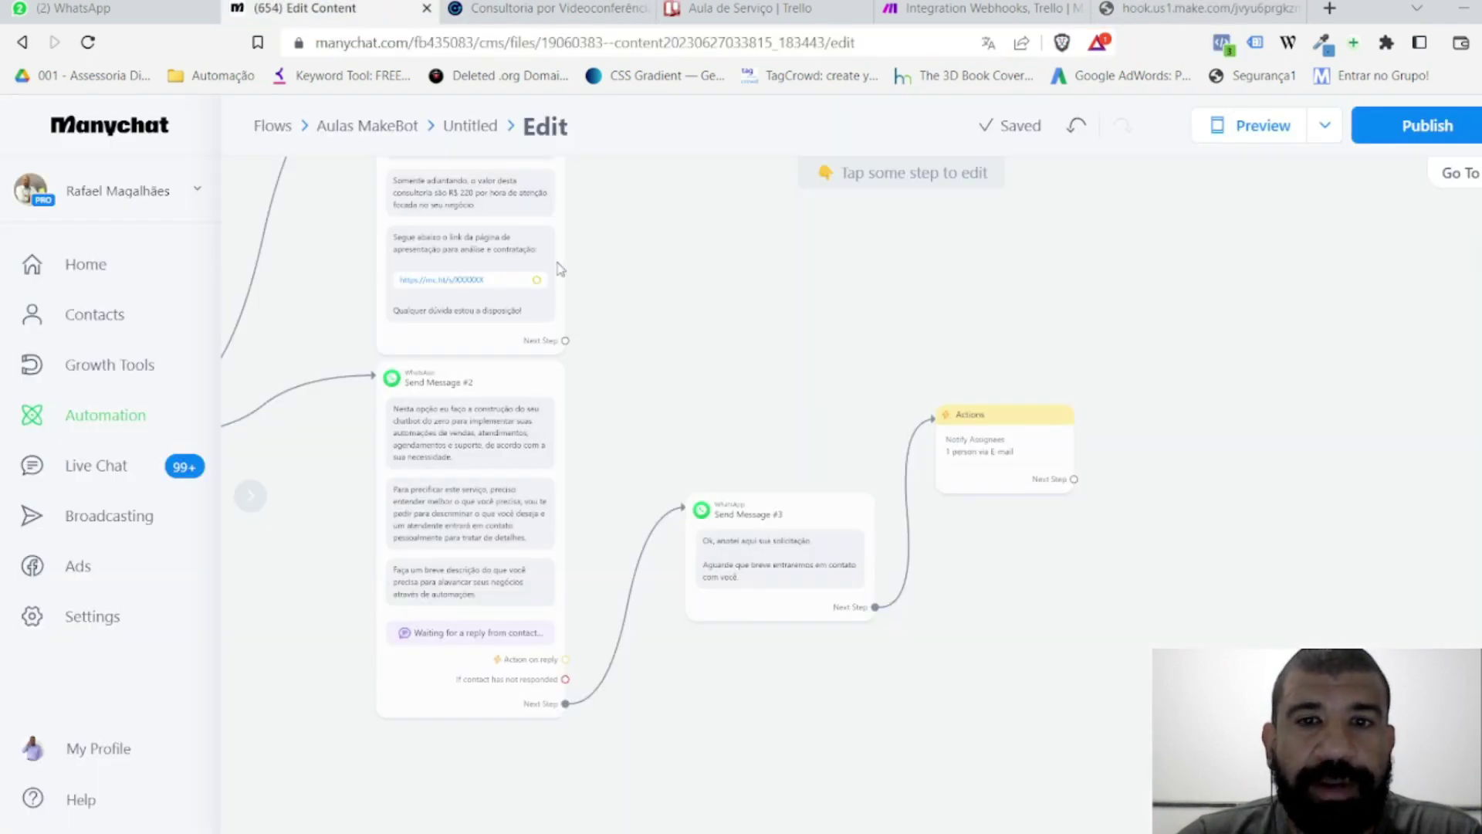
{"action": "left_click", "coordinate": [1000, 447]}
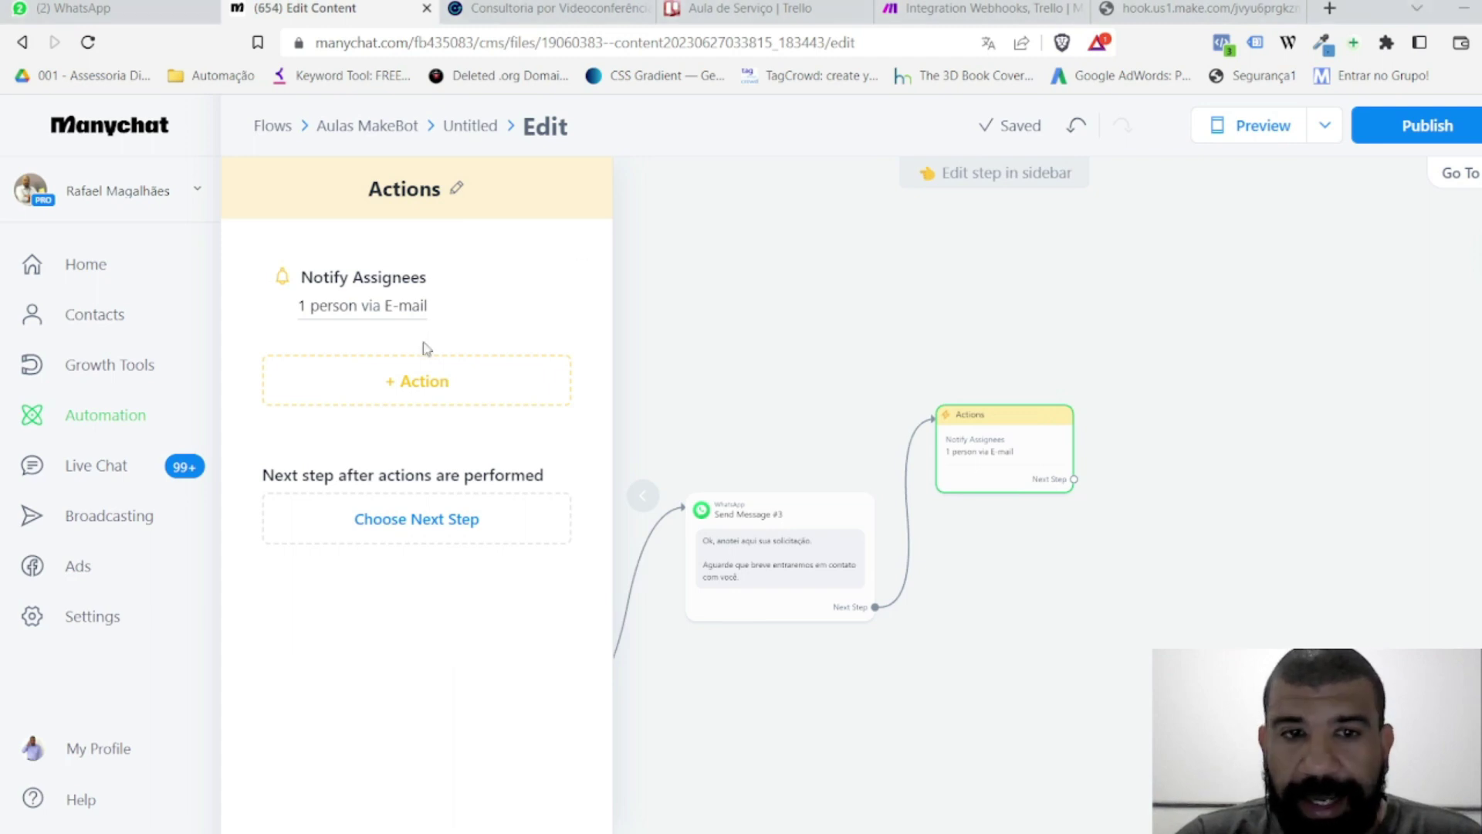
Step: Add an External Request action to the Actions step and bring up its Edit Request settings
{"action": "left_click", "coordinate": [397, 389]}
{"action": "scroll", "coordinate": [387, 475], "scroll_direction": "down", "scroll_amount": 4}
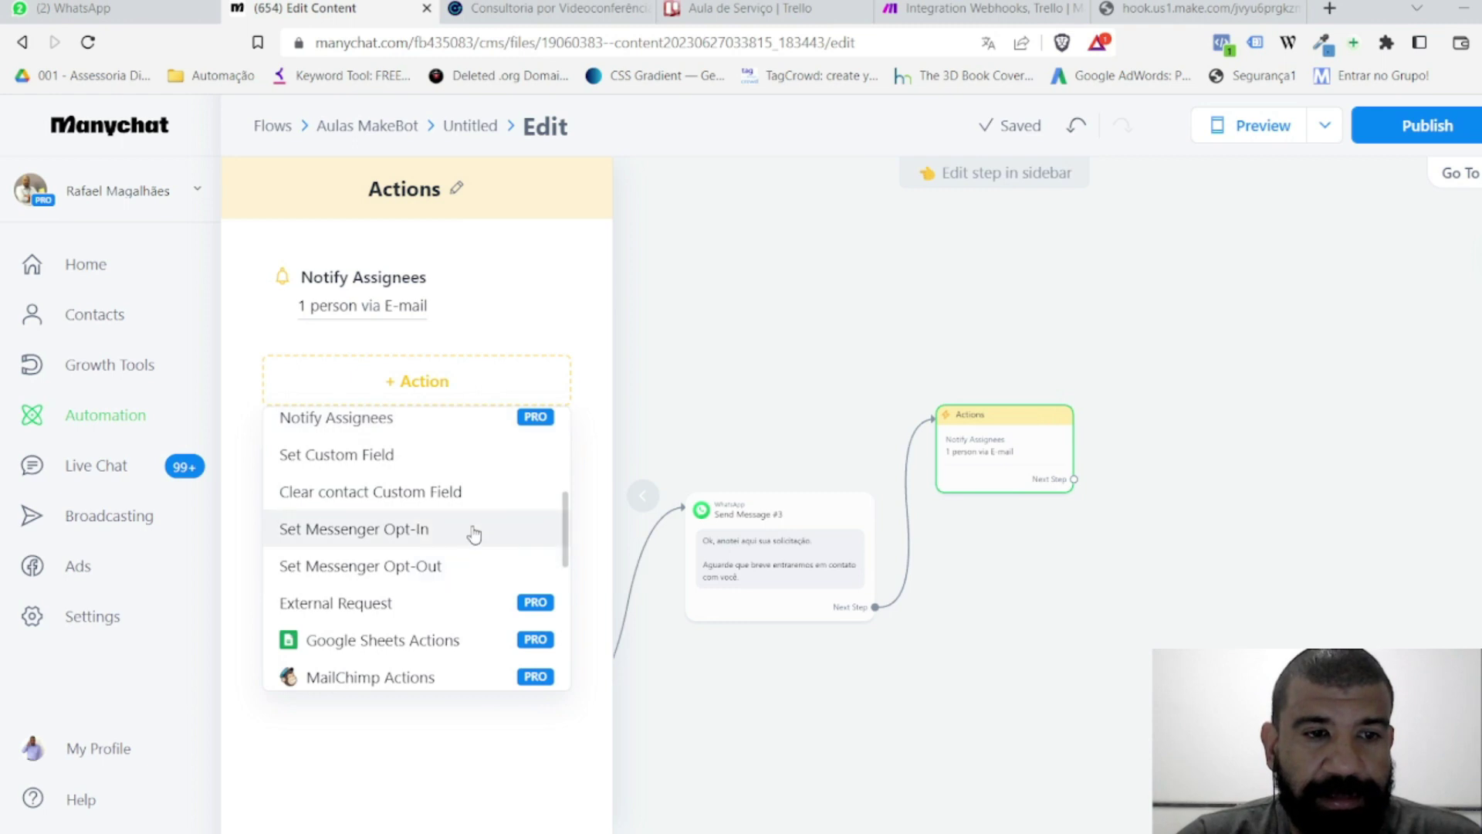
{"action": "left_click", "coordinate": [387, 603]}
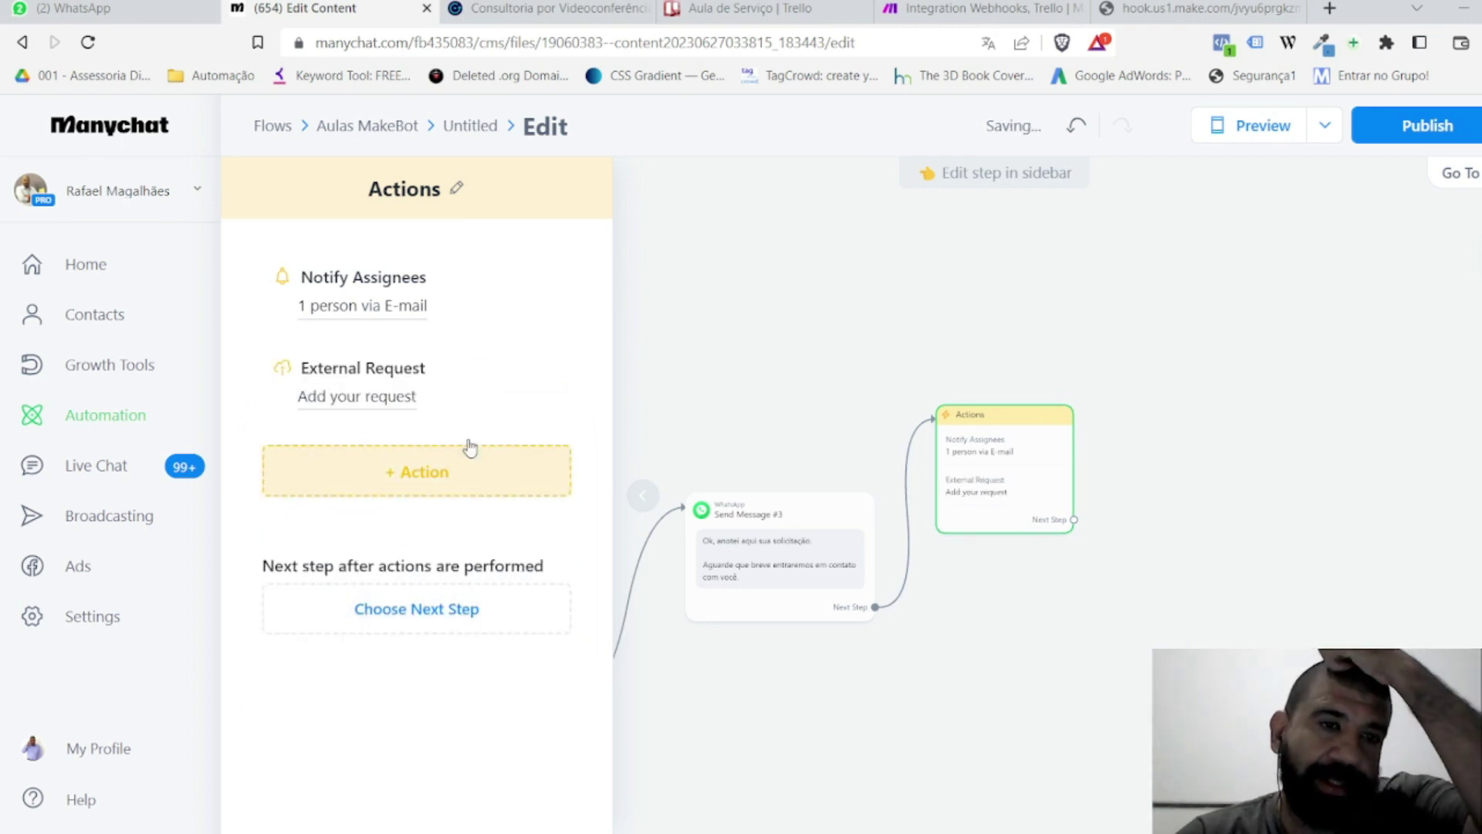
{"action": "left_click", "coordinate": [361, 400]}
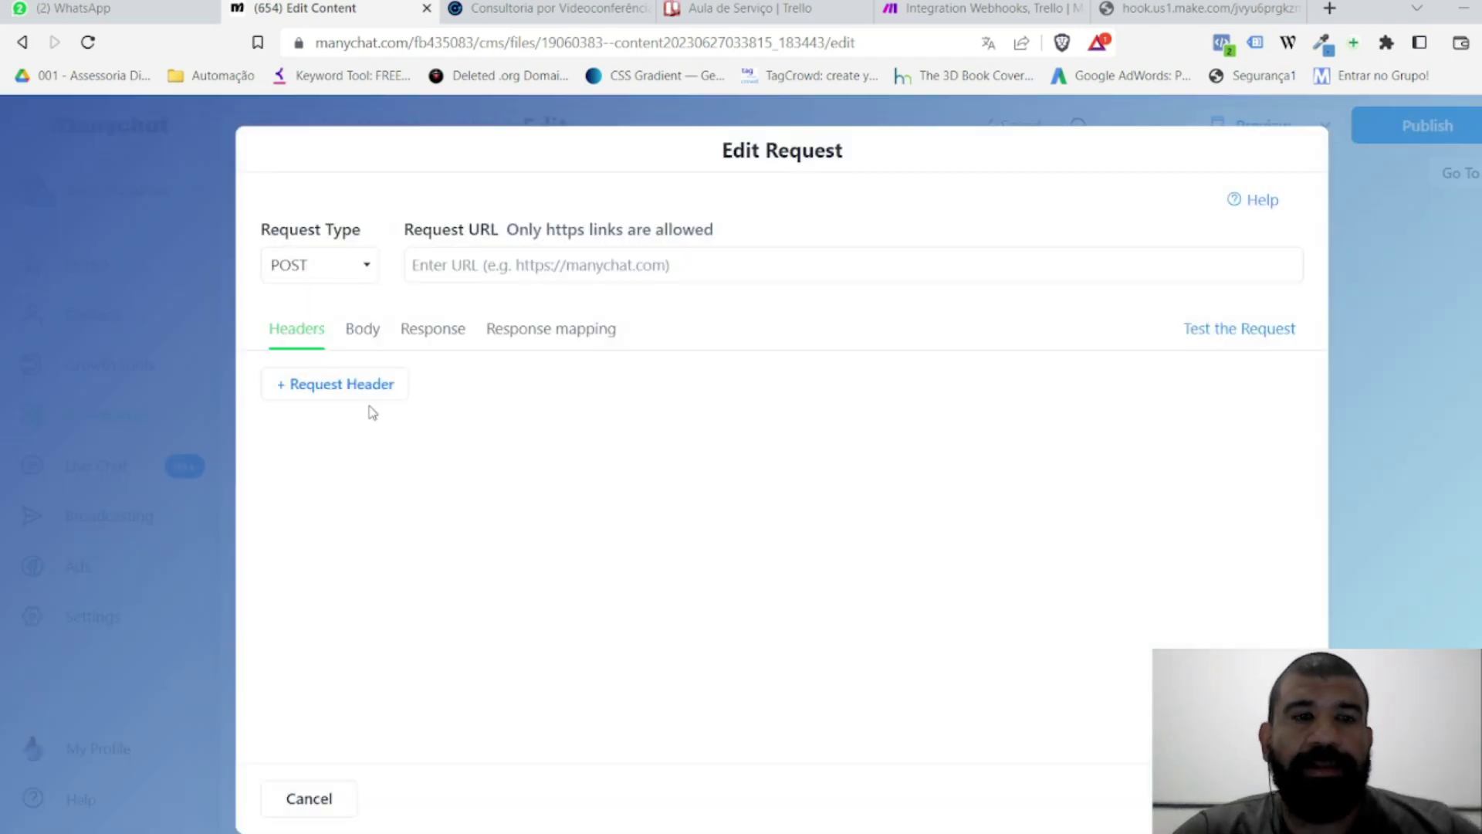
Step: Paste the webhook URL, replacing the sample nome and telenone values with Full Name and WhatsApp ID
{"action": "left_click", "coordinate": [491, 264]}
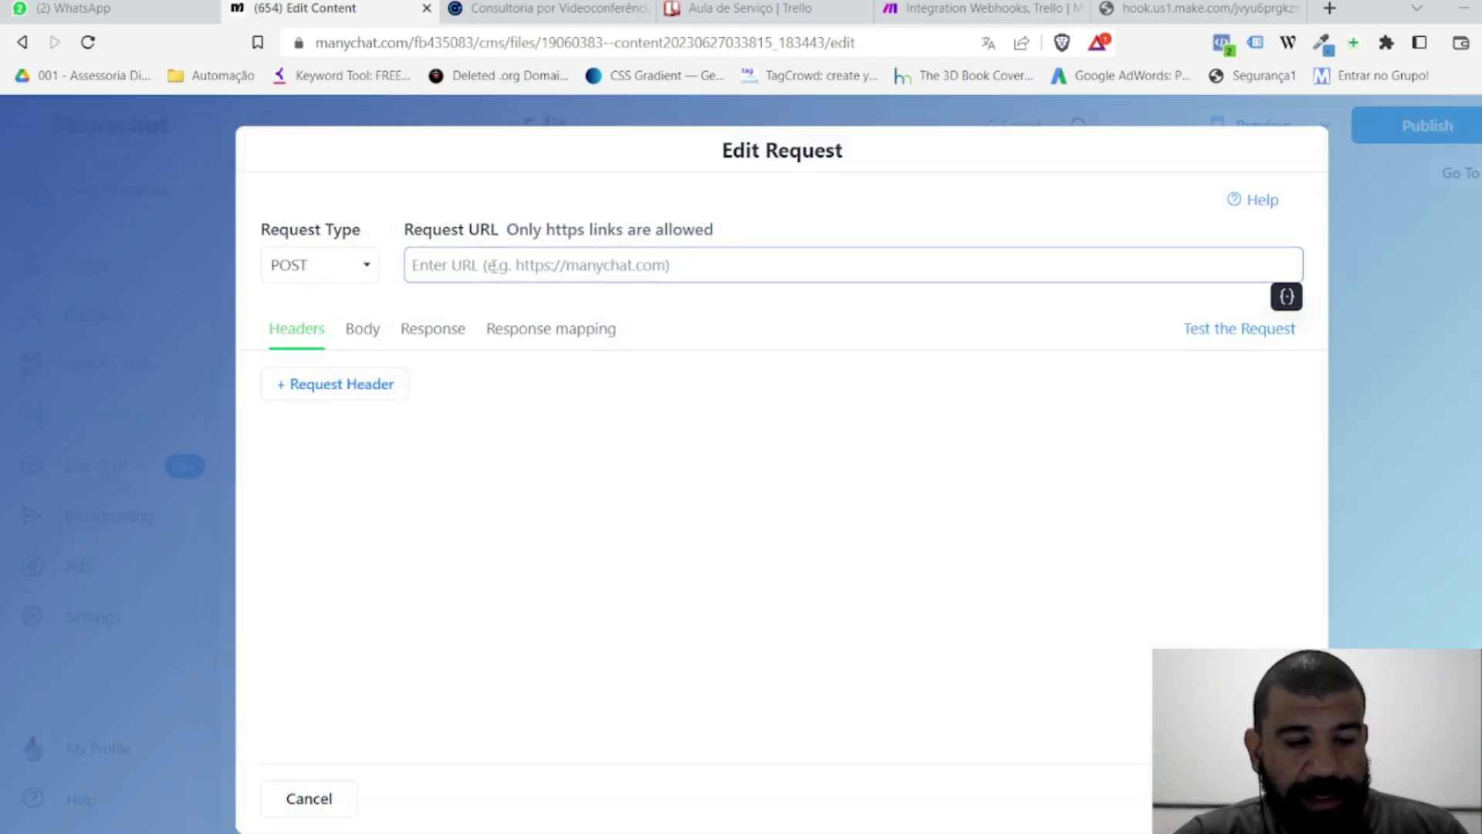
{"action": "key", "text": "ctrl+v"}
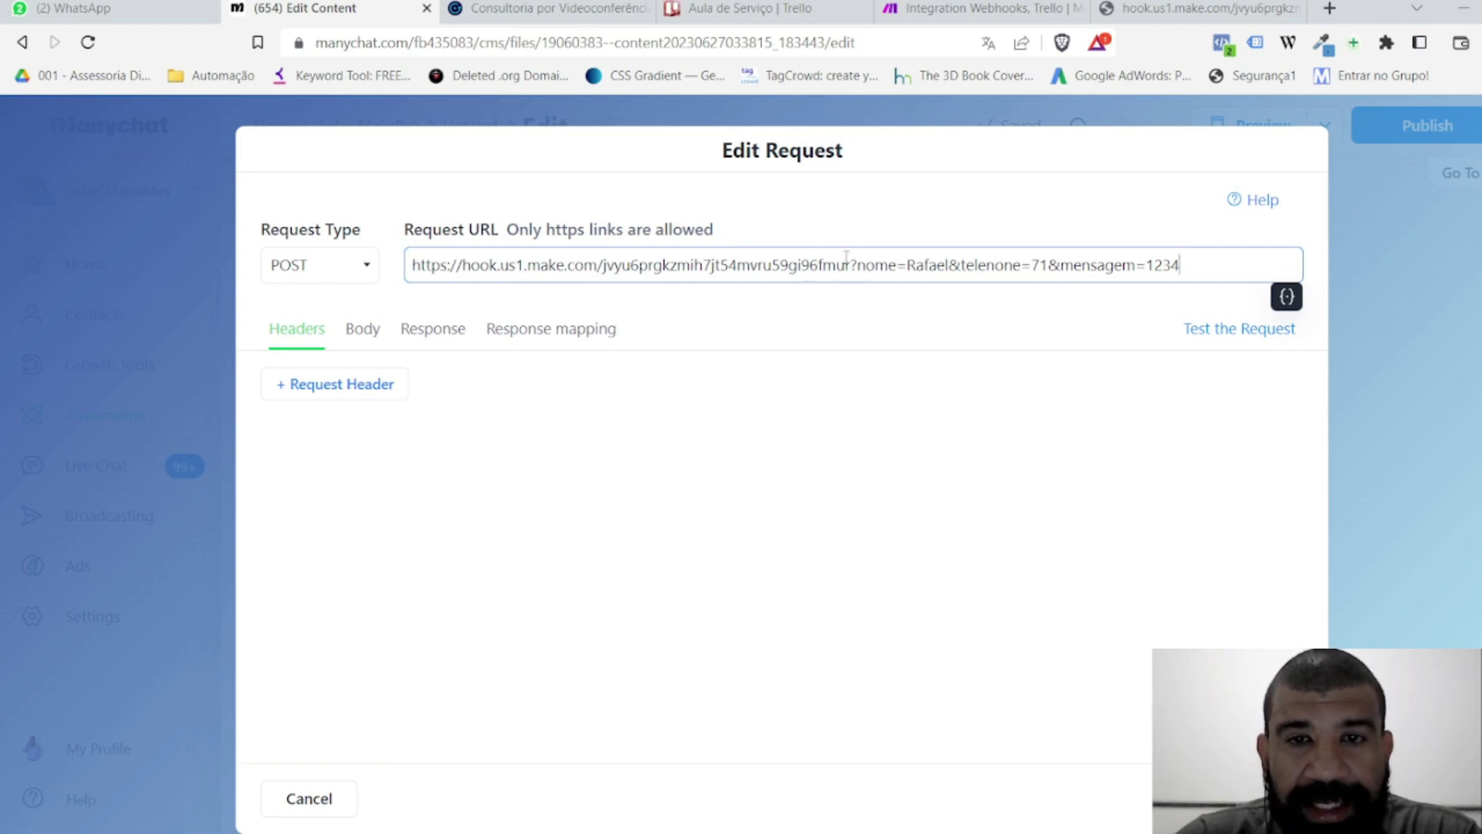
{"action": "double_click", "coordinate": [925, 264]}
{"action": "key", "text": "BackSpace"}
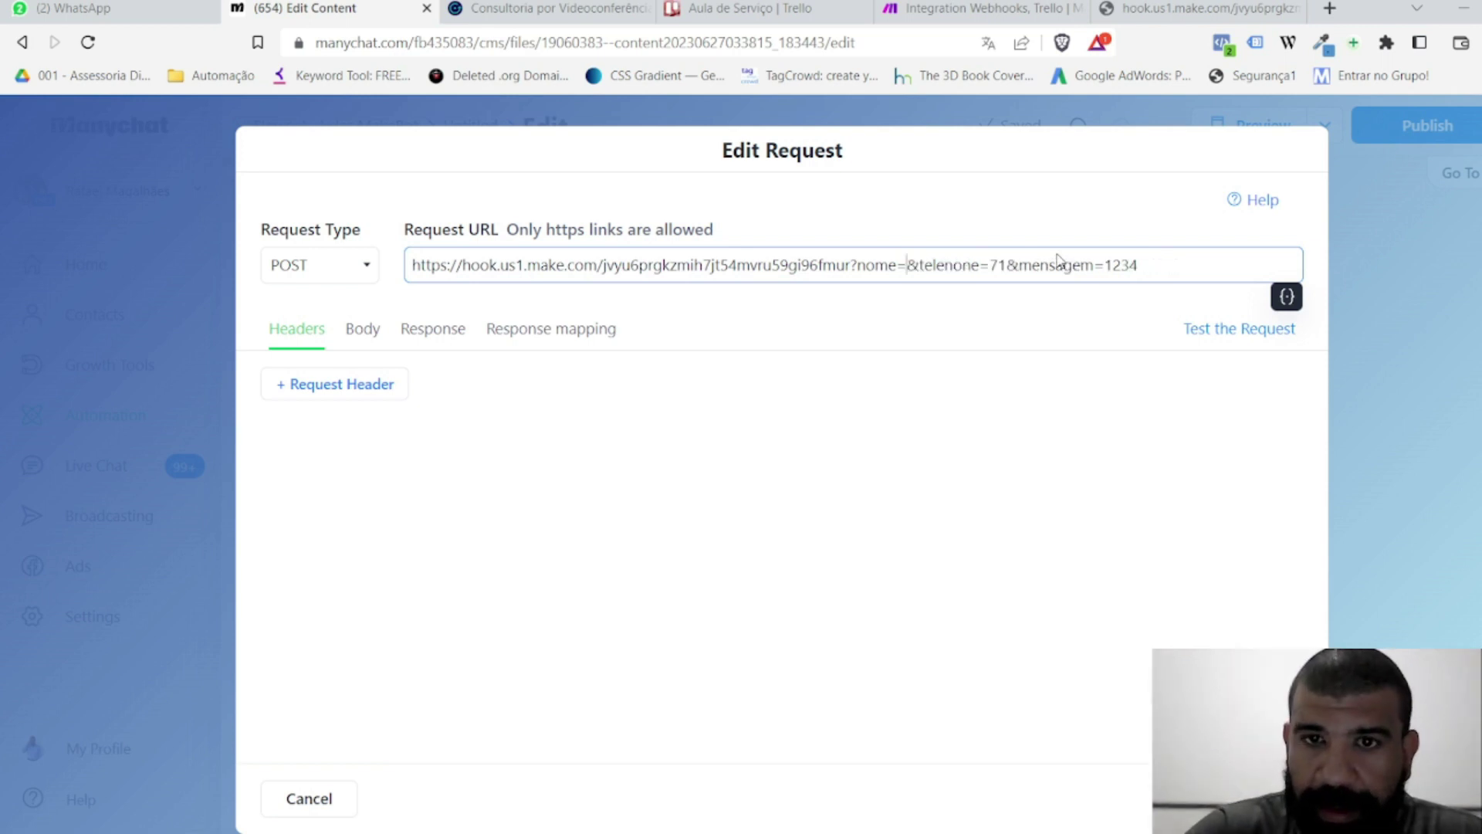
{"action": "left_click", "coordinate": [1286, 297]}
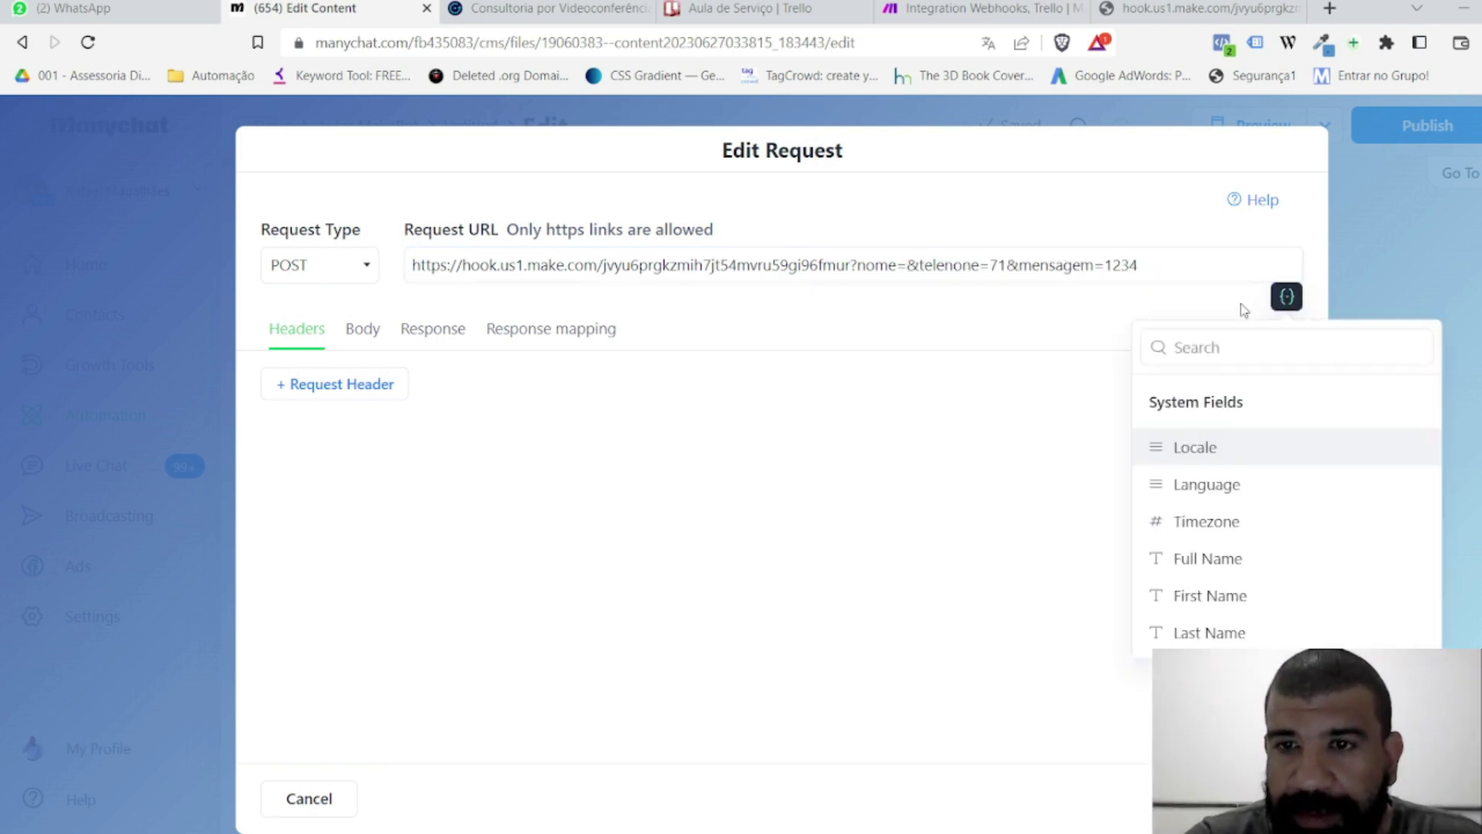
{"action": "left_click", "coordinate": [1224, 349]}
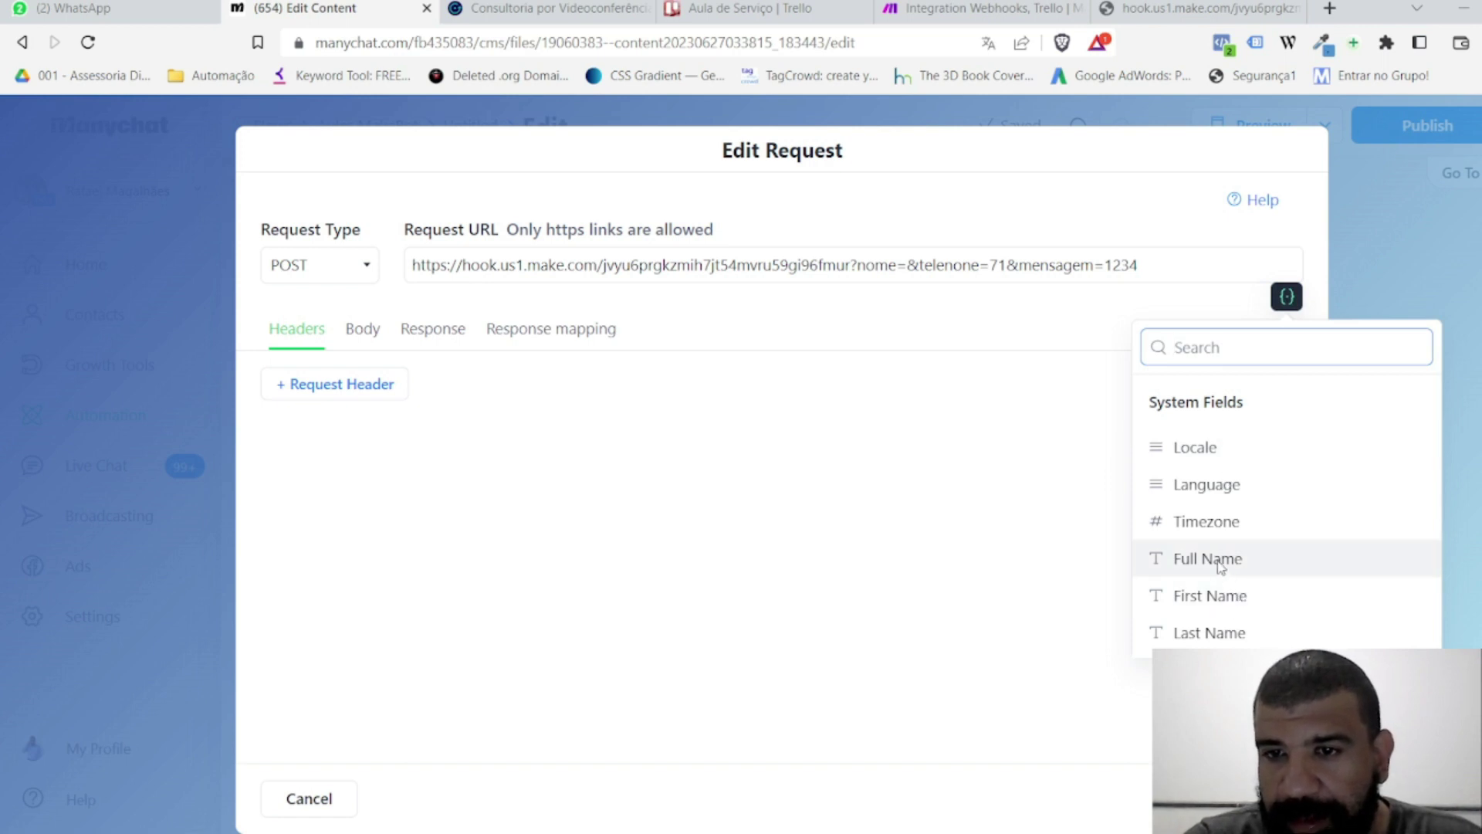
{"action": "left_click", "coordinate": [1209, 559]}
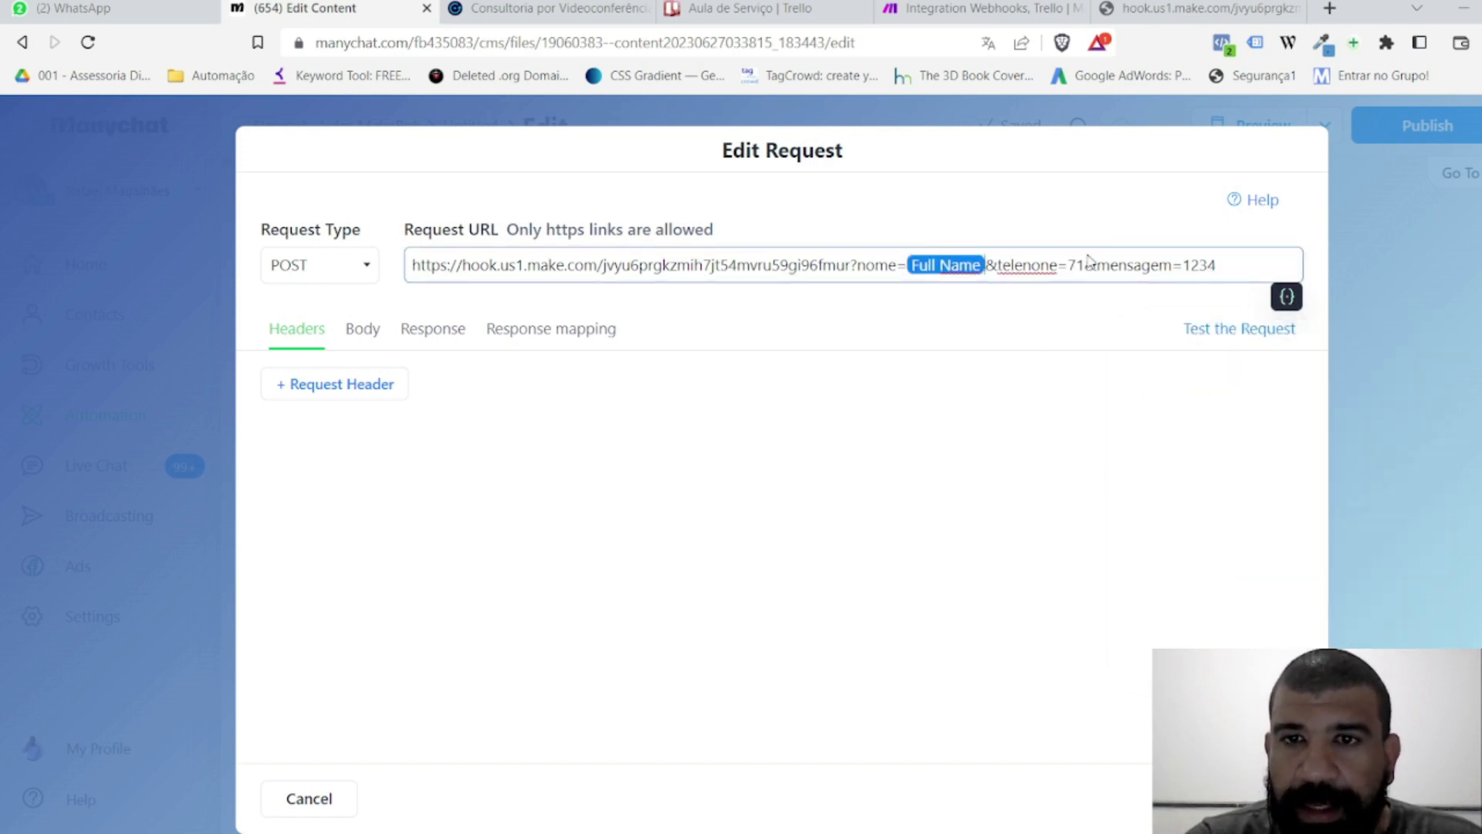
{"action": "key", "text": "BackSpace"}
{"action": "key", "text": "BackSpace"}
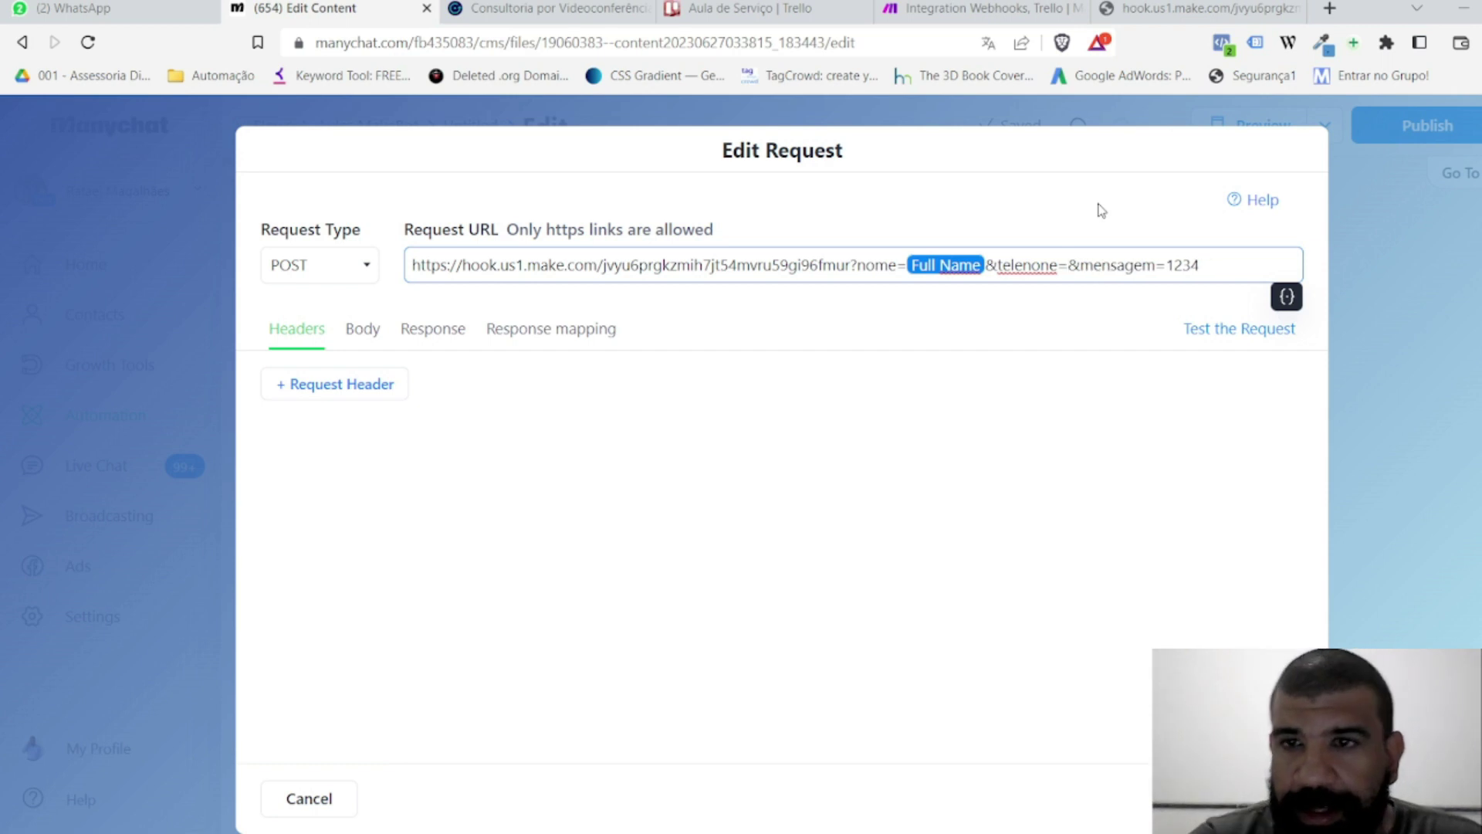
{"action": "left_click", "coordinate": [1286, 297]}
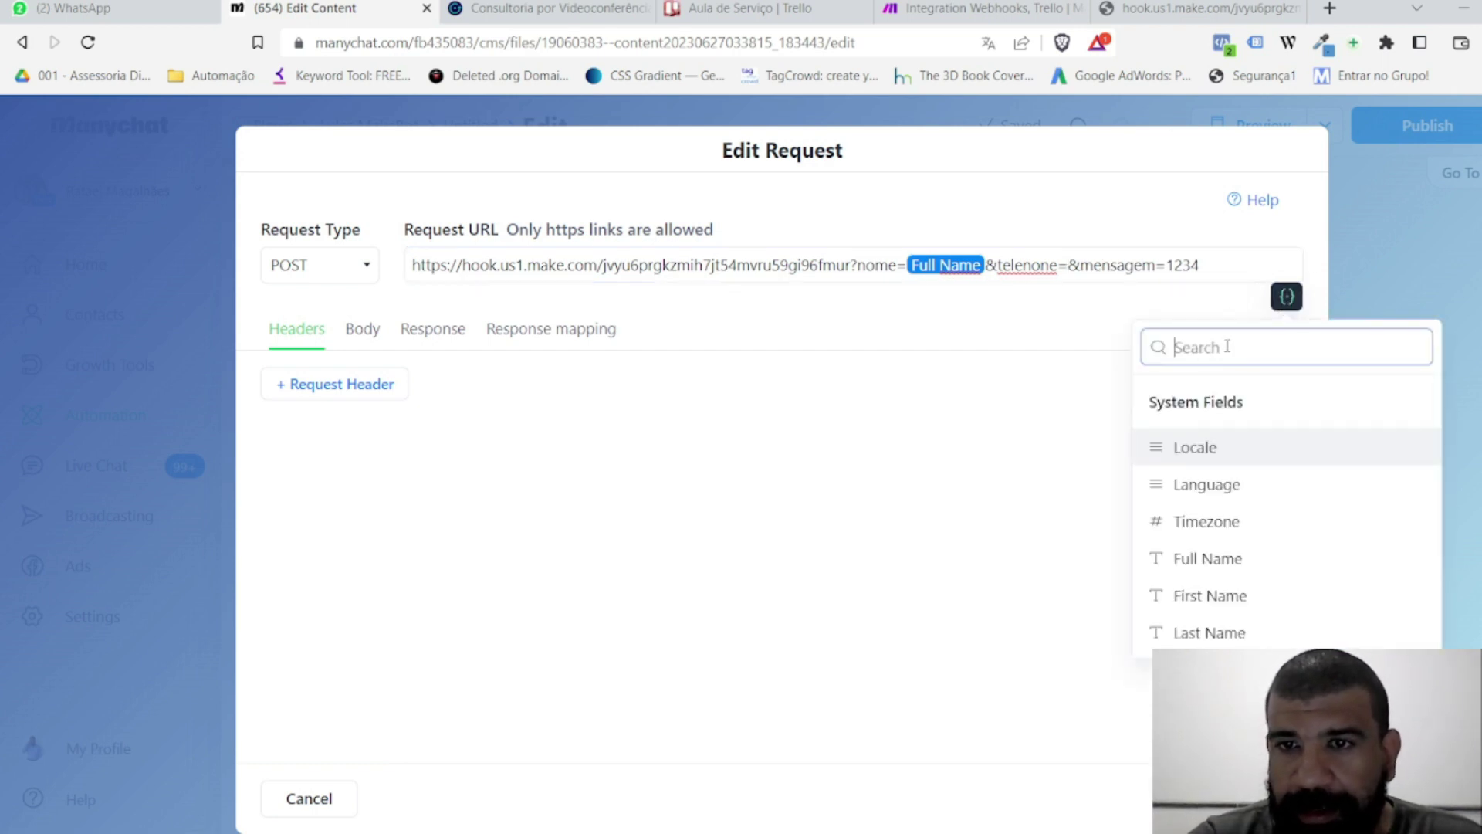
{"action": "type", "text": "whats"}
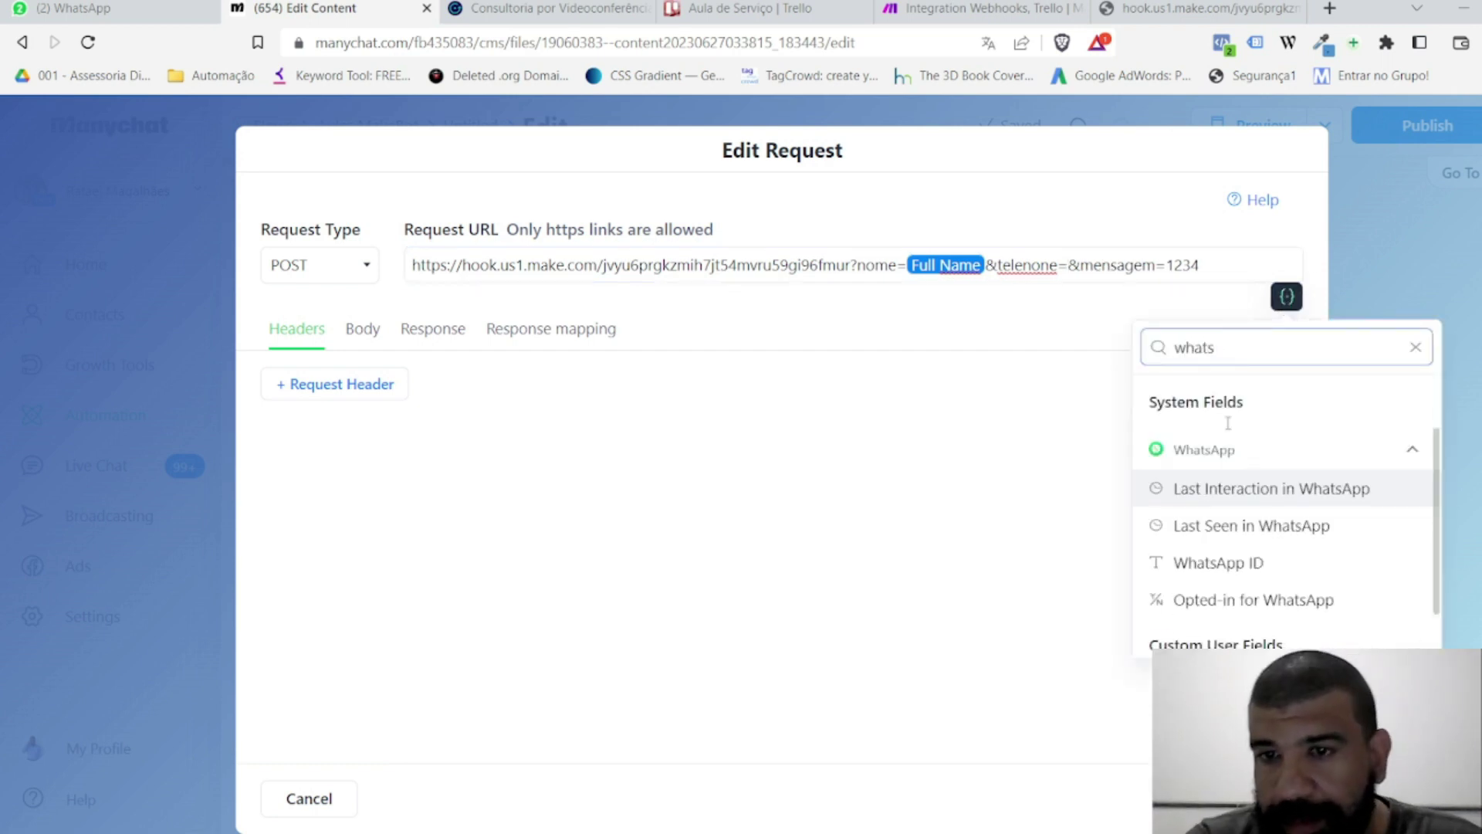
{"action": "left_click", "coordinate": [1249, 566]}
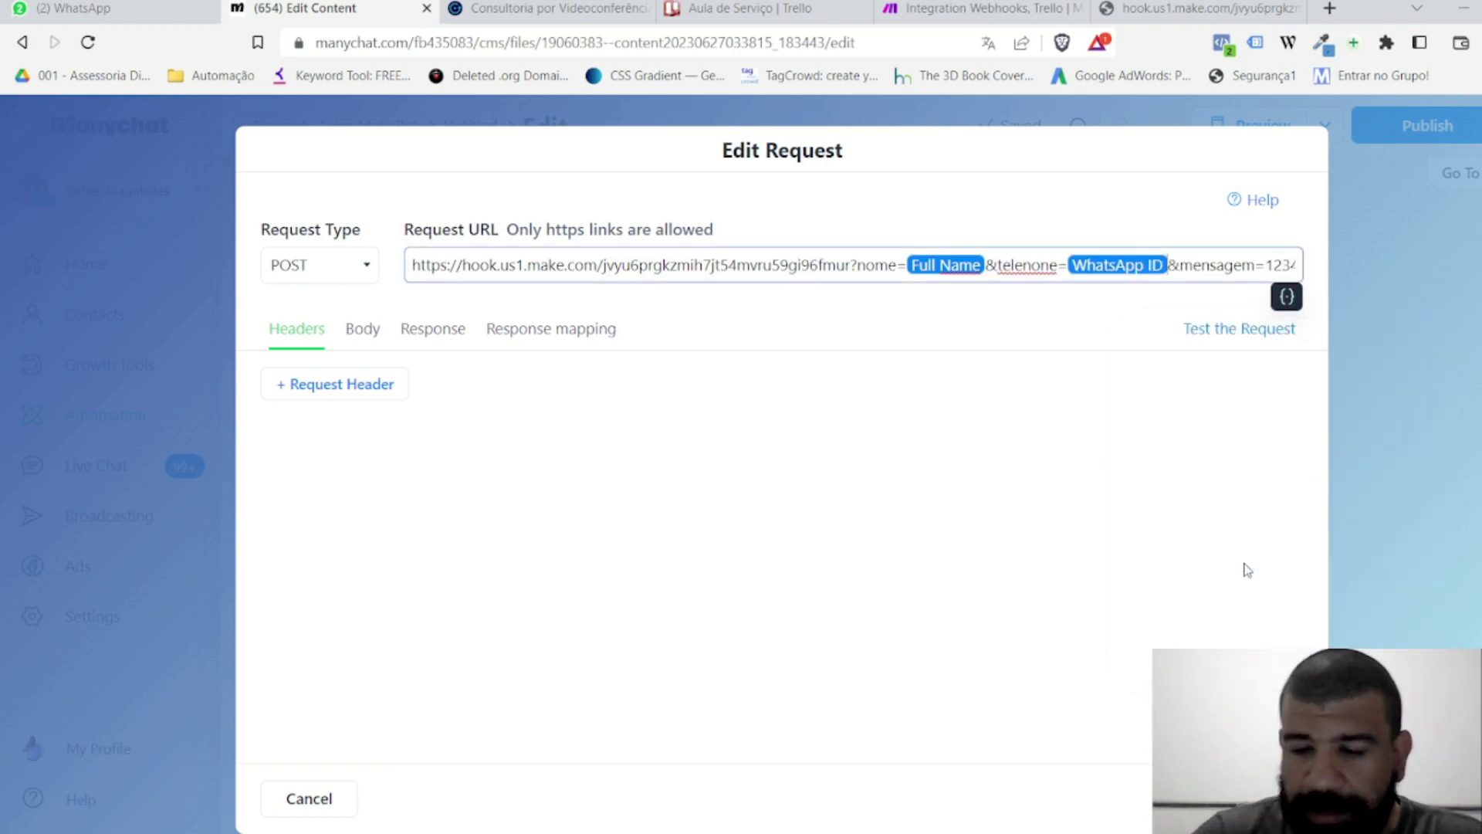
Step: Replace the sample mensagem value with the need-description field and save the request
{"action": "key", "text": "shift+Left"}
{"action": "key", "text": "shift+Left"}
{"action": "key", "text": "shift+Left"}
{"action": "key", "text": "BackSpace"}
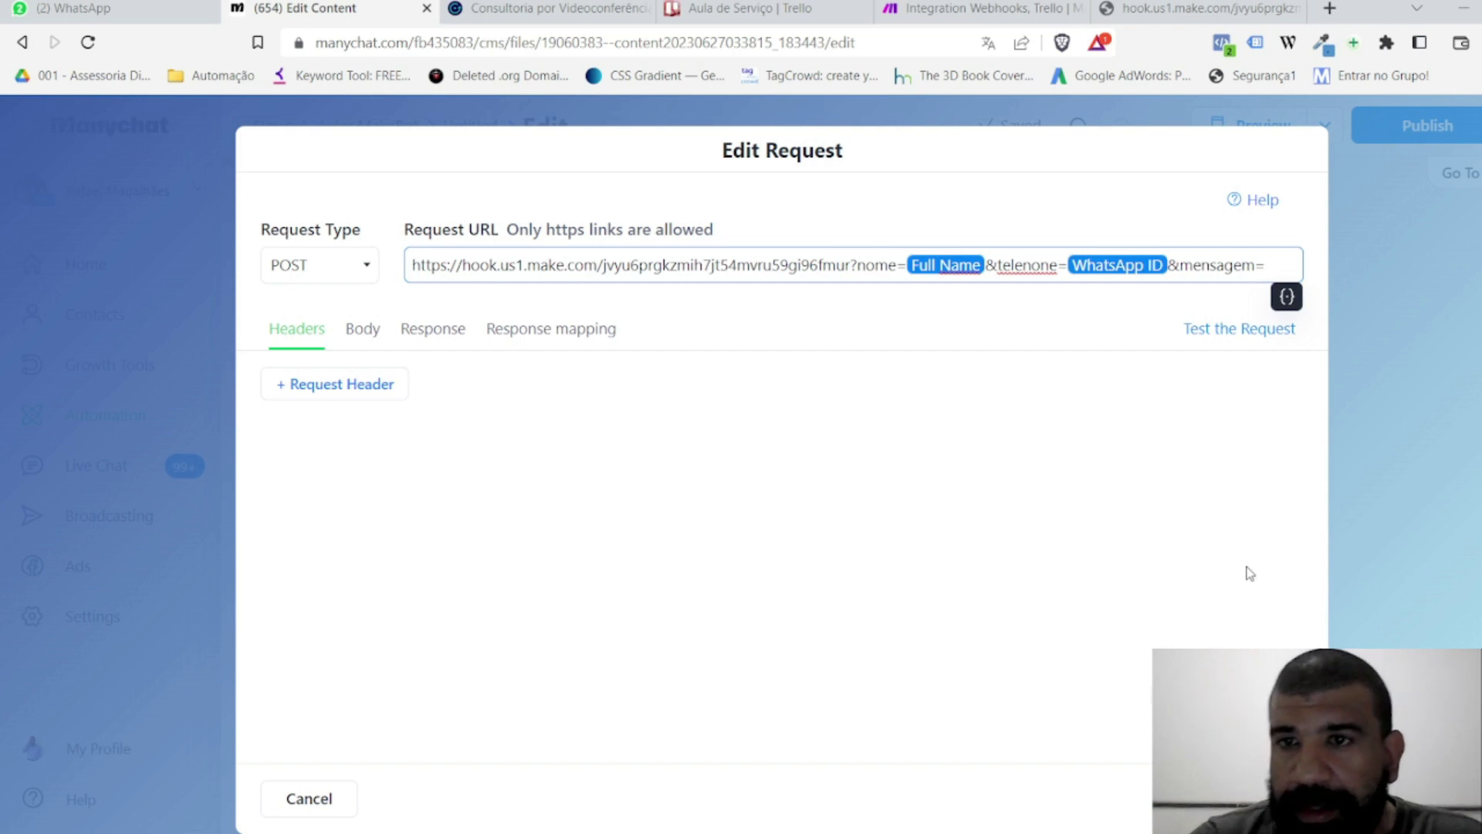
{"action": "left_click", "coordinate": [1286, 297]}
{"action": "left_click", "coordinate": [1242, 348]}
{"action": "type", "text": "nece"}
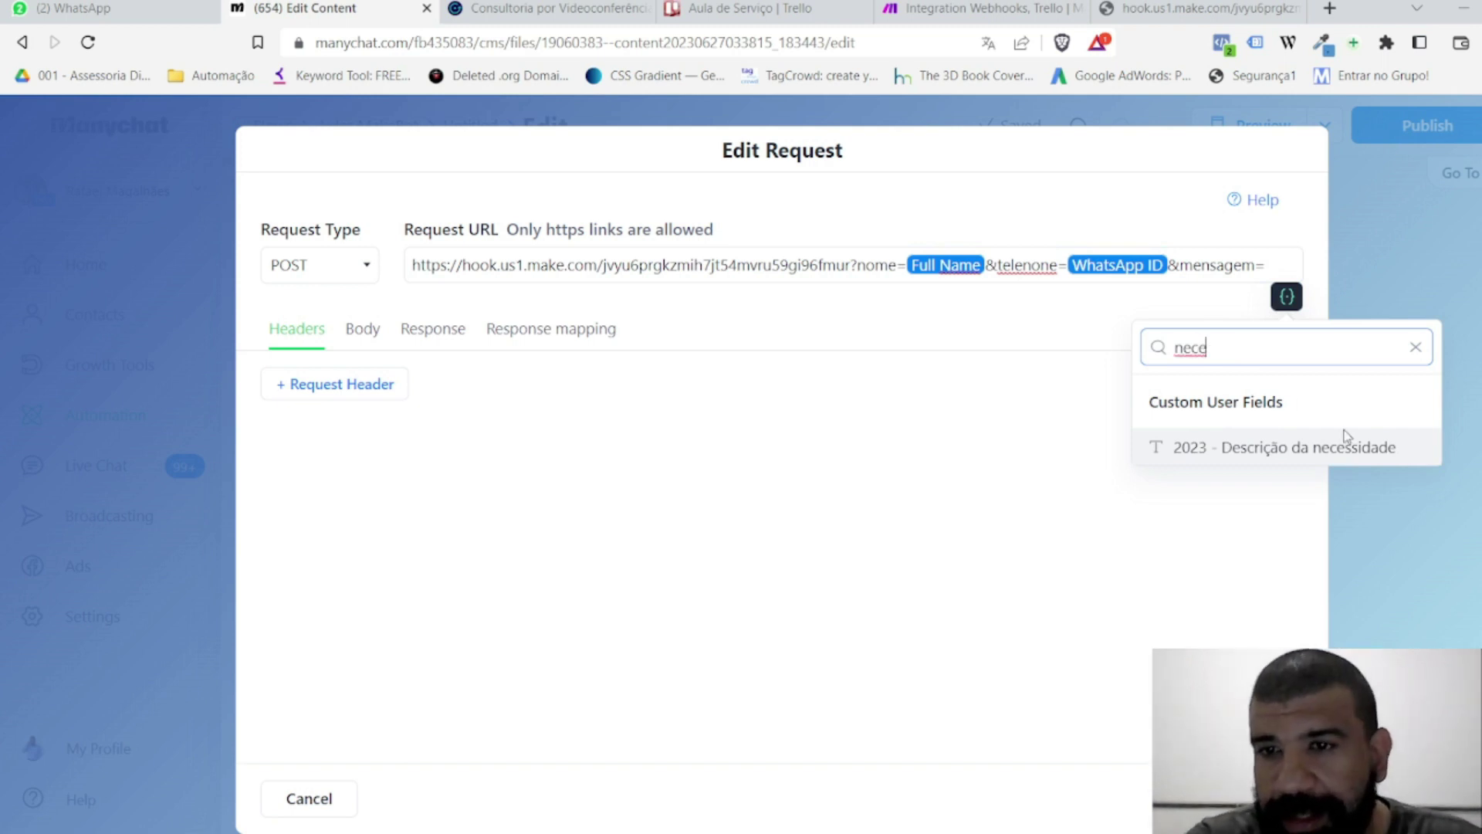
{"action": "left_click", "coordinate": [1323, 448]}
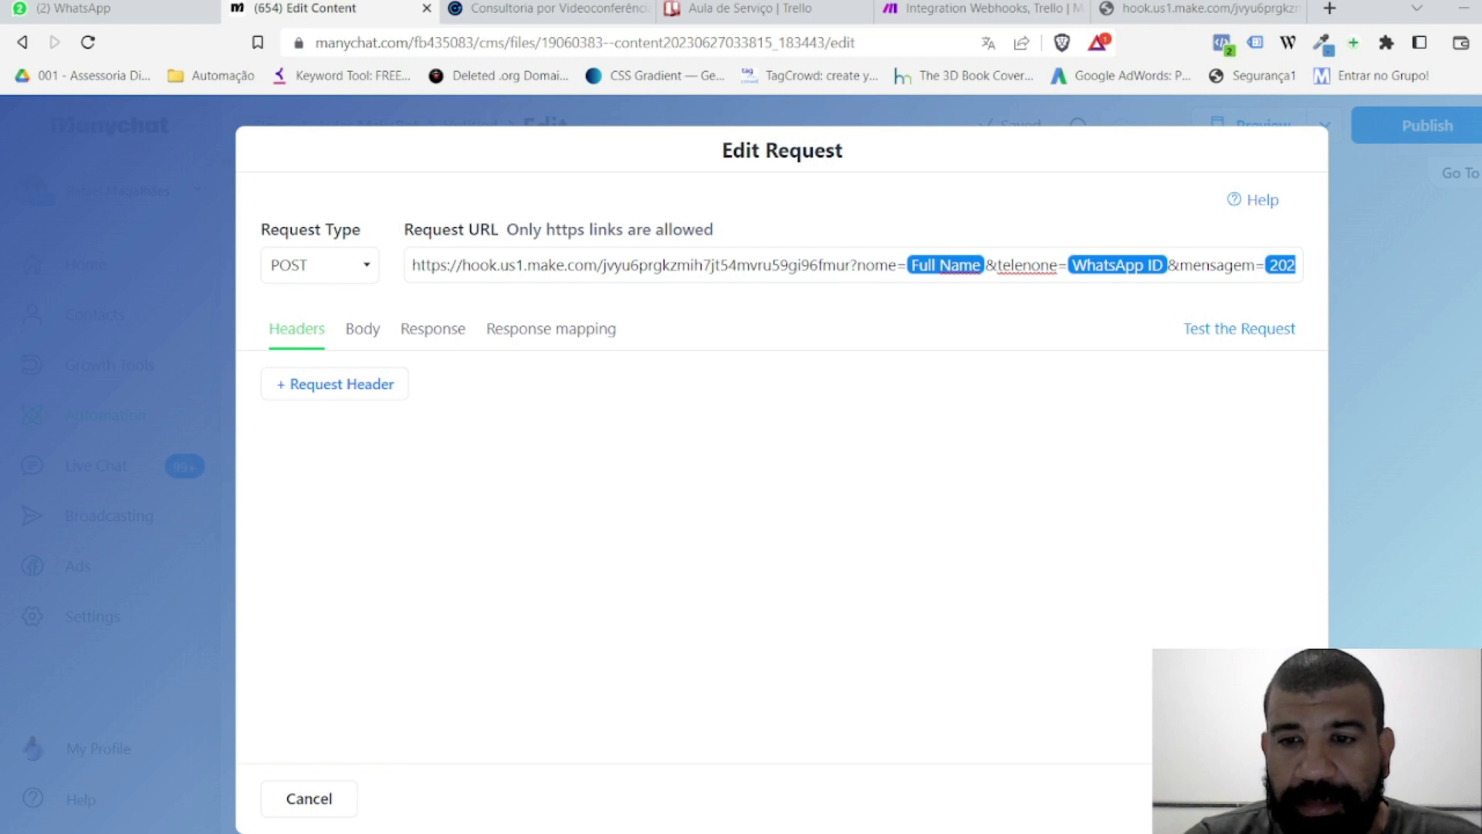
{"action": "left_click", "coordinate": [1274, 799]}
{"action": "left_click", "coordinate": [1004, 313]}
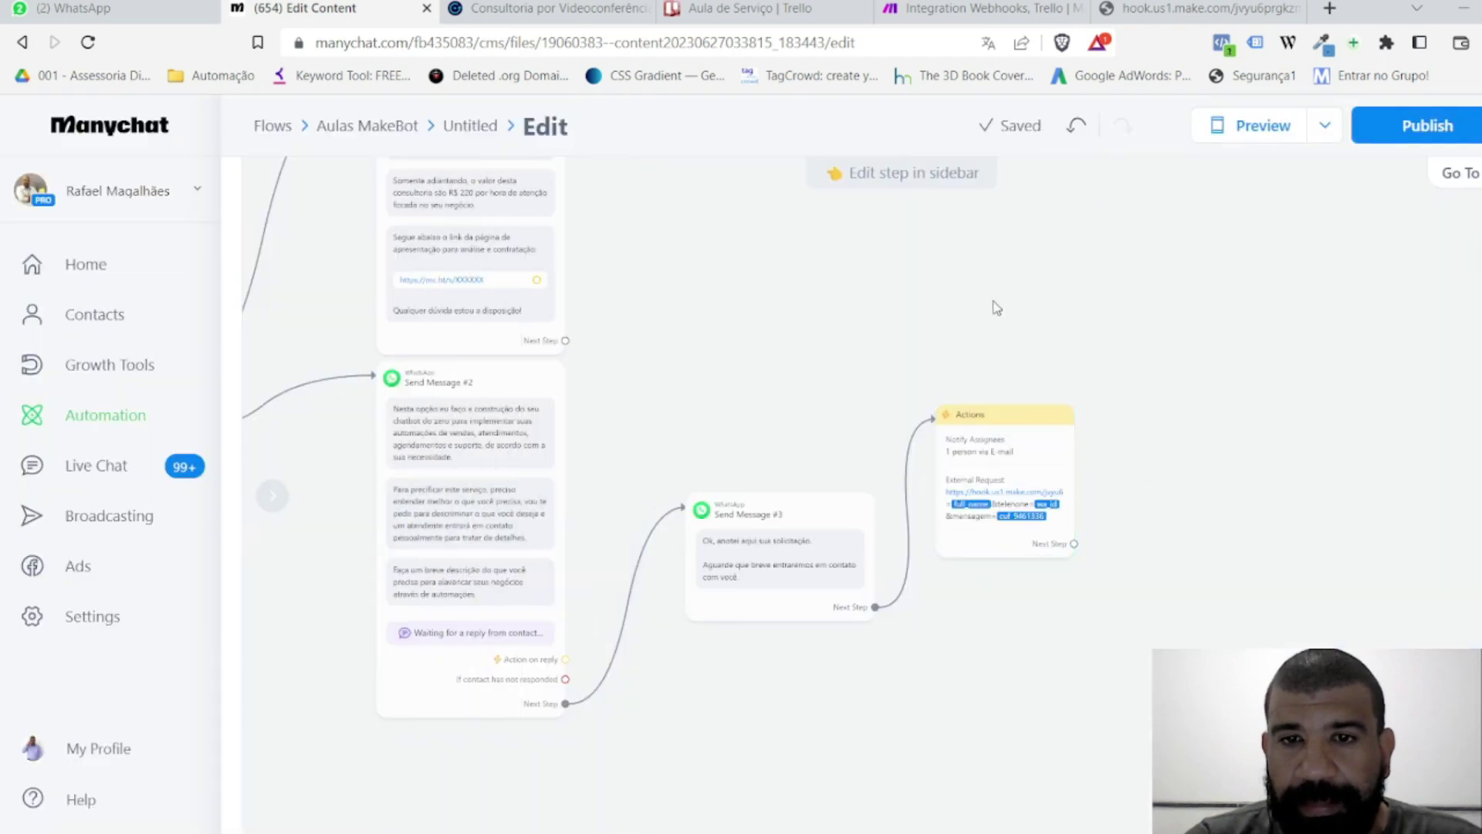
Step: Start the Make scenario with Run once so it awaits webhook data, then return to Manychat
{"action": "scroll", "coordinate": [850, 319], "scroll_direction": "down", "scroll_amount": 2}
{"action": "scroll", "coordinate": [813, 319], "scroll_direction": "down", "scroll_amount": 1}
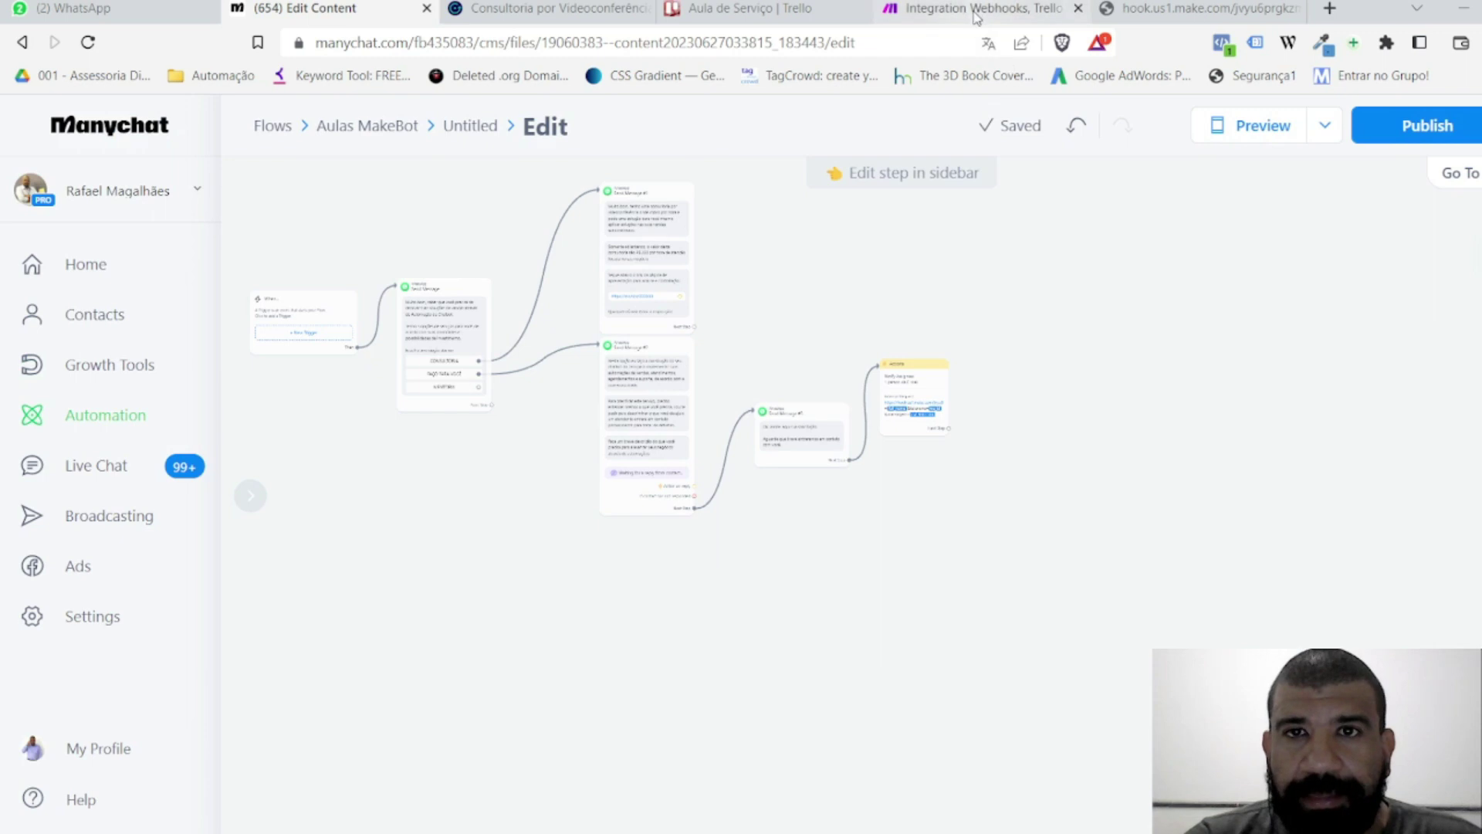
{"action": "left_click", "coordinate": [980, 9]}
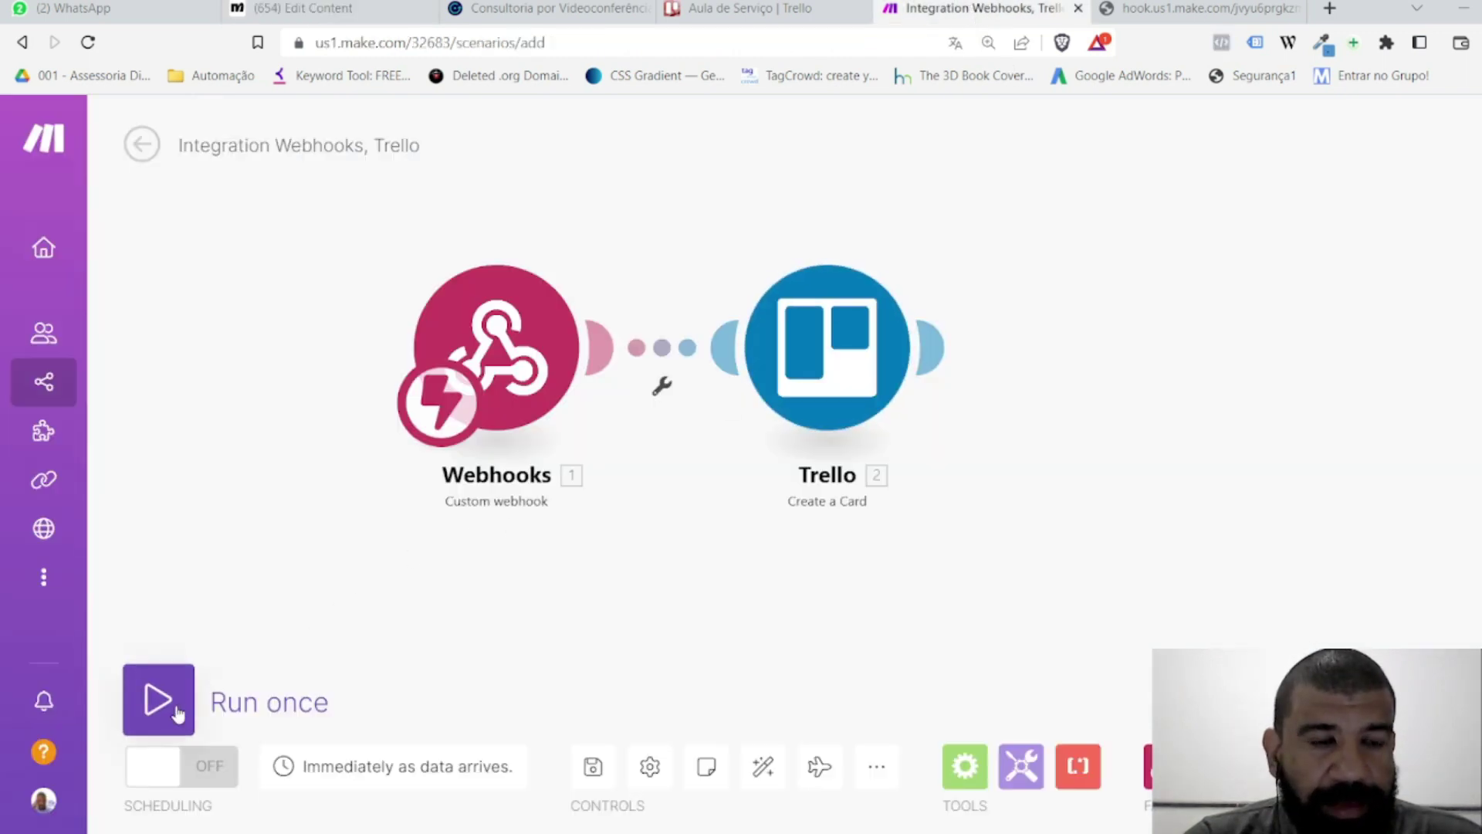
{"action": "left_click", "coordinate": [168, 706]}
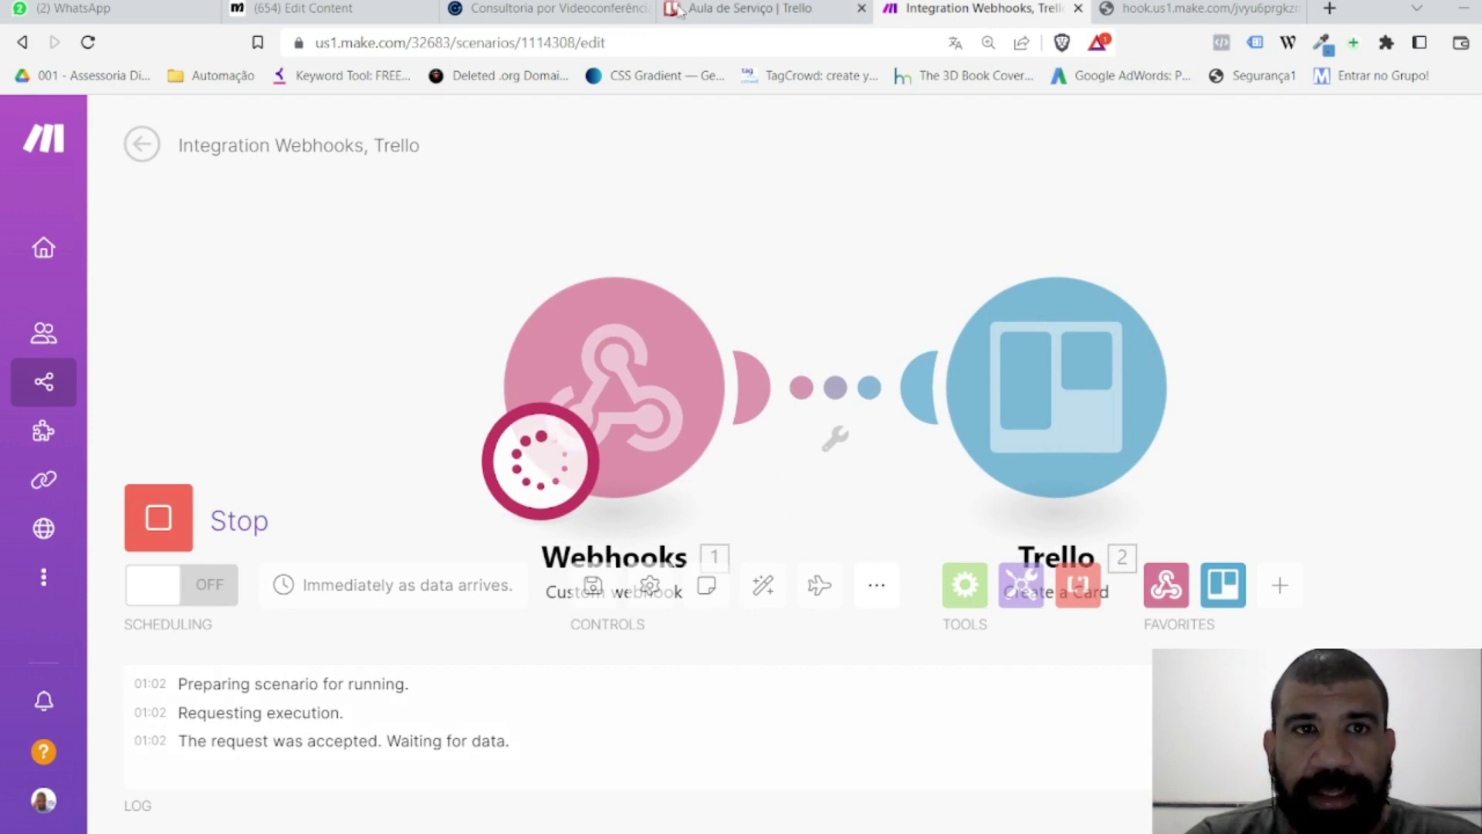
{"action": "left_click", "coordinate": [333, 10]}
{"action": "scroll", "coordinate": [579, 552], "scroll_direction": "up", "scroll_amount": 2}
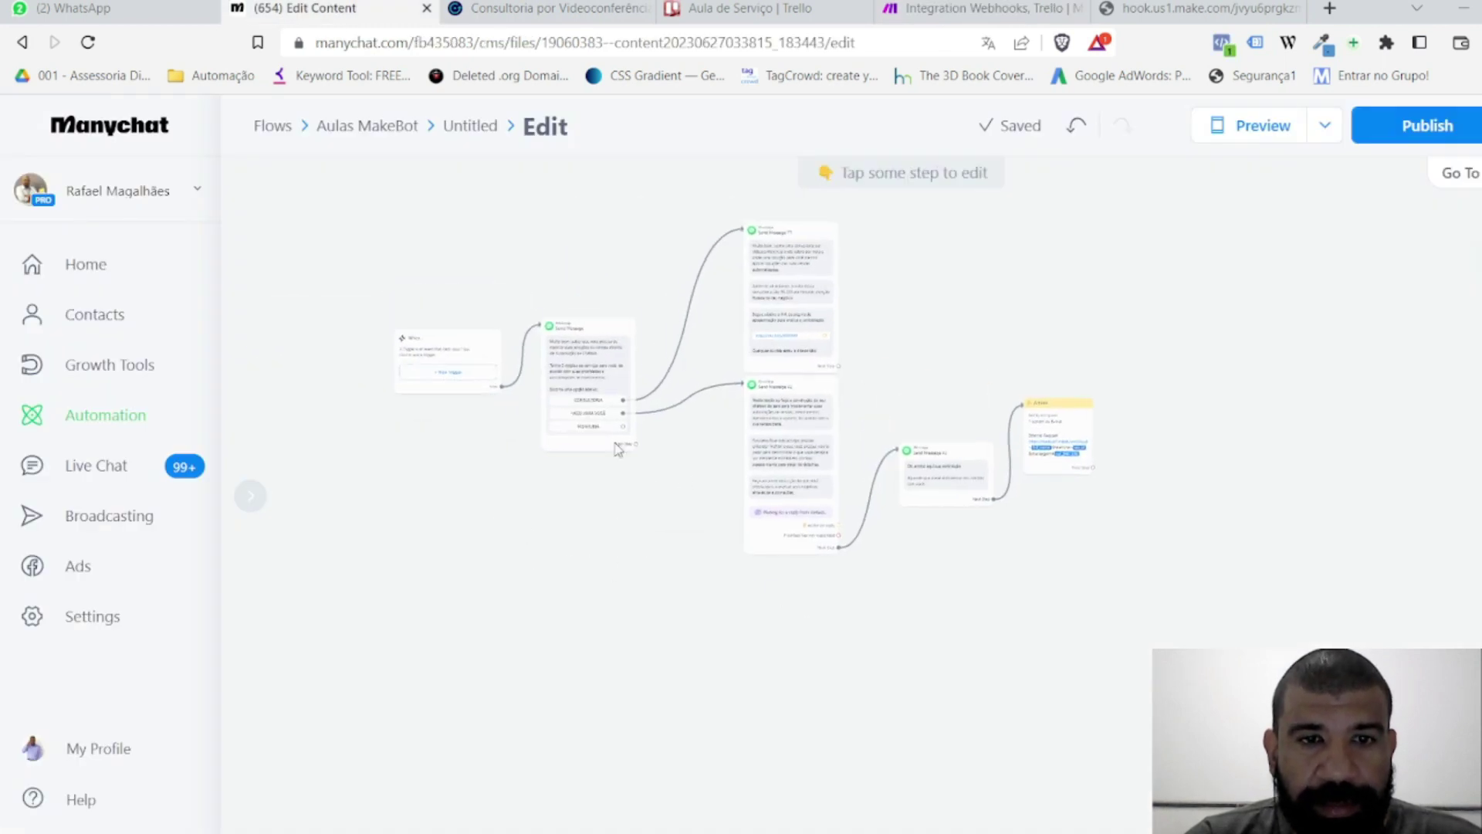
Step: Link MENTORIA to a new WhatsApp Send Message step reading 'Ok, segue link da aplicação'
{"action": "scroll", "coordinate": [618, 456], "scroll_direction": "up", "scroll_amount": 3}
{"action": "scroll", "coordinate": [708, 464], "scroll_direction": "down", "scroll_amount": 2}
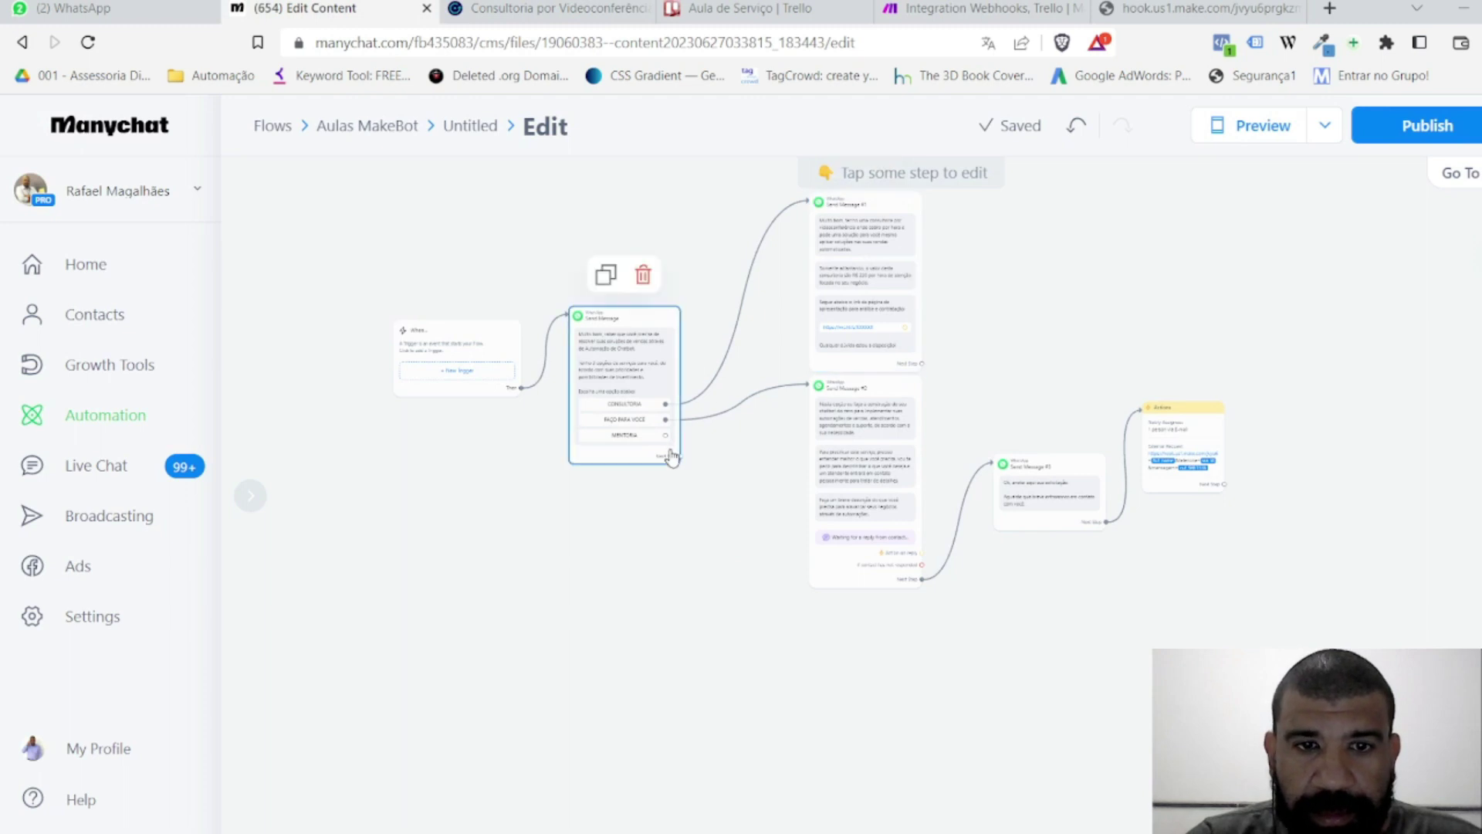
{"action": "left_click_drag", "start_coordinate": [667, 437], "coordinate": [795, 672]}
{"action": "left_click", "coordinate": [857, 406]}
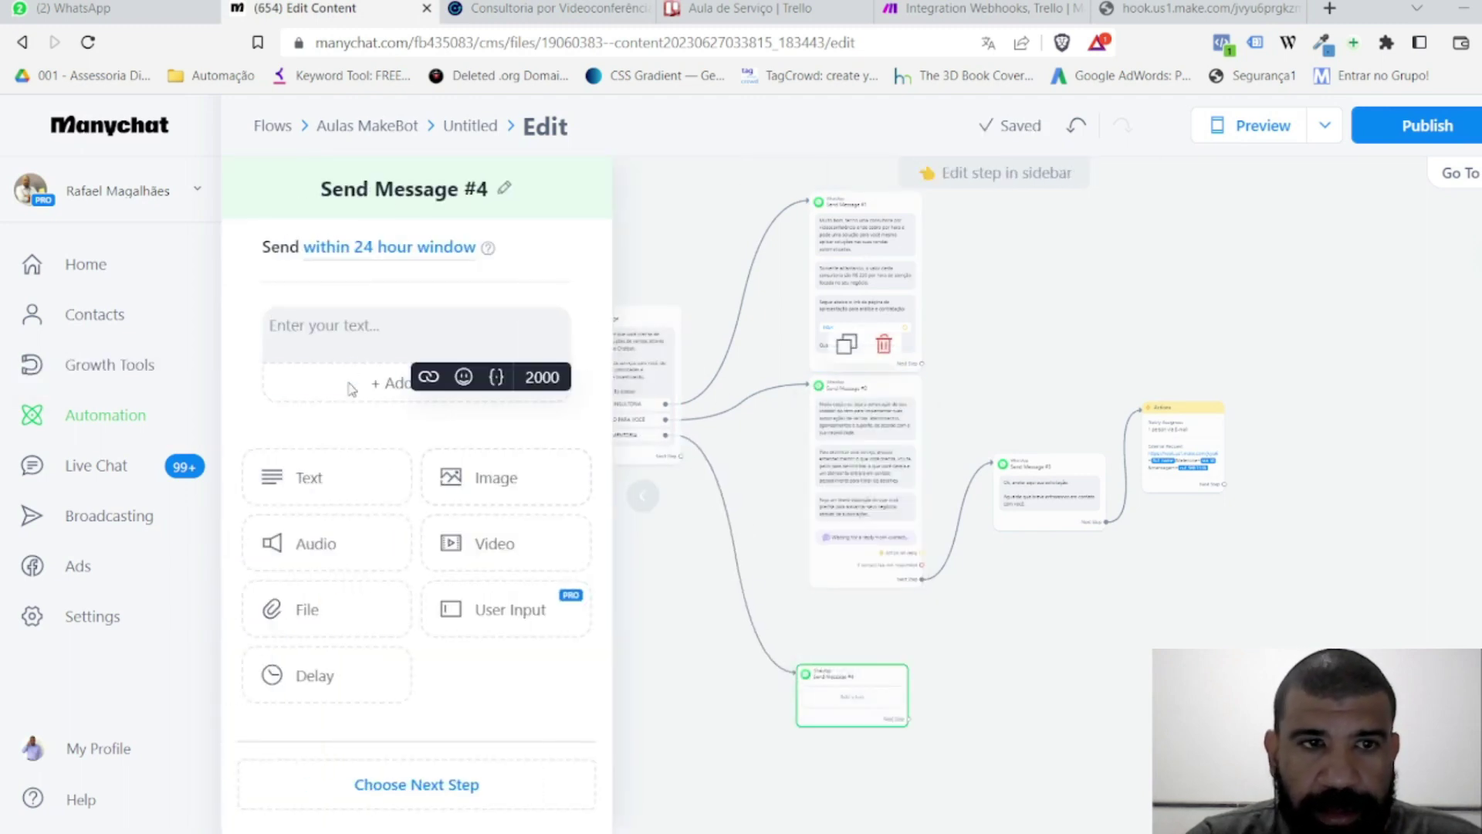
{"action": "type", "text": "Ok"}
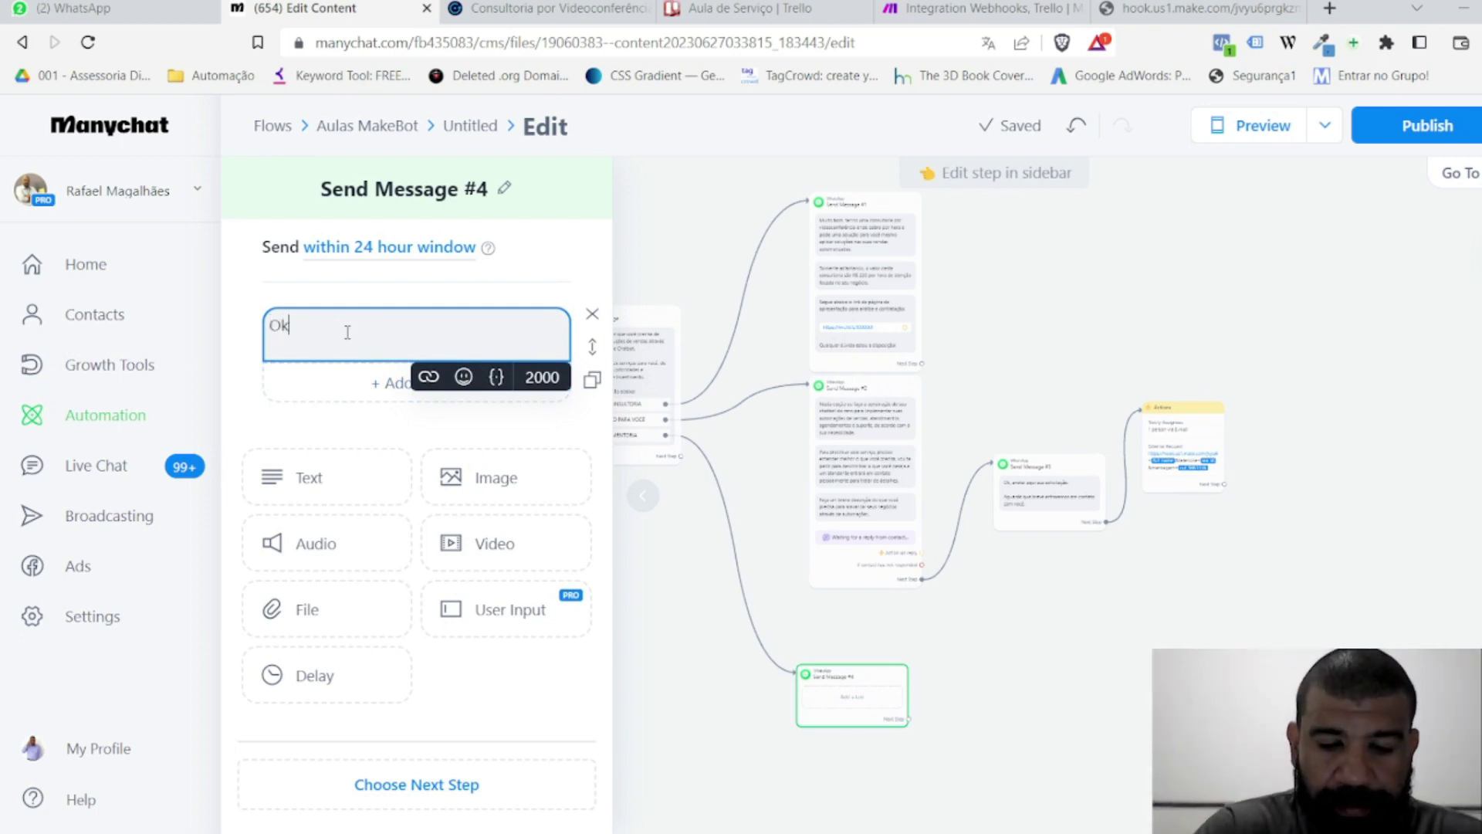
{"action": "type", "text": ", seg"}
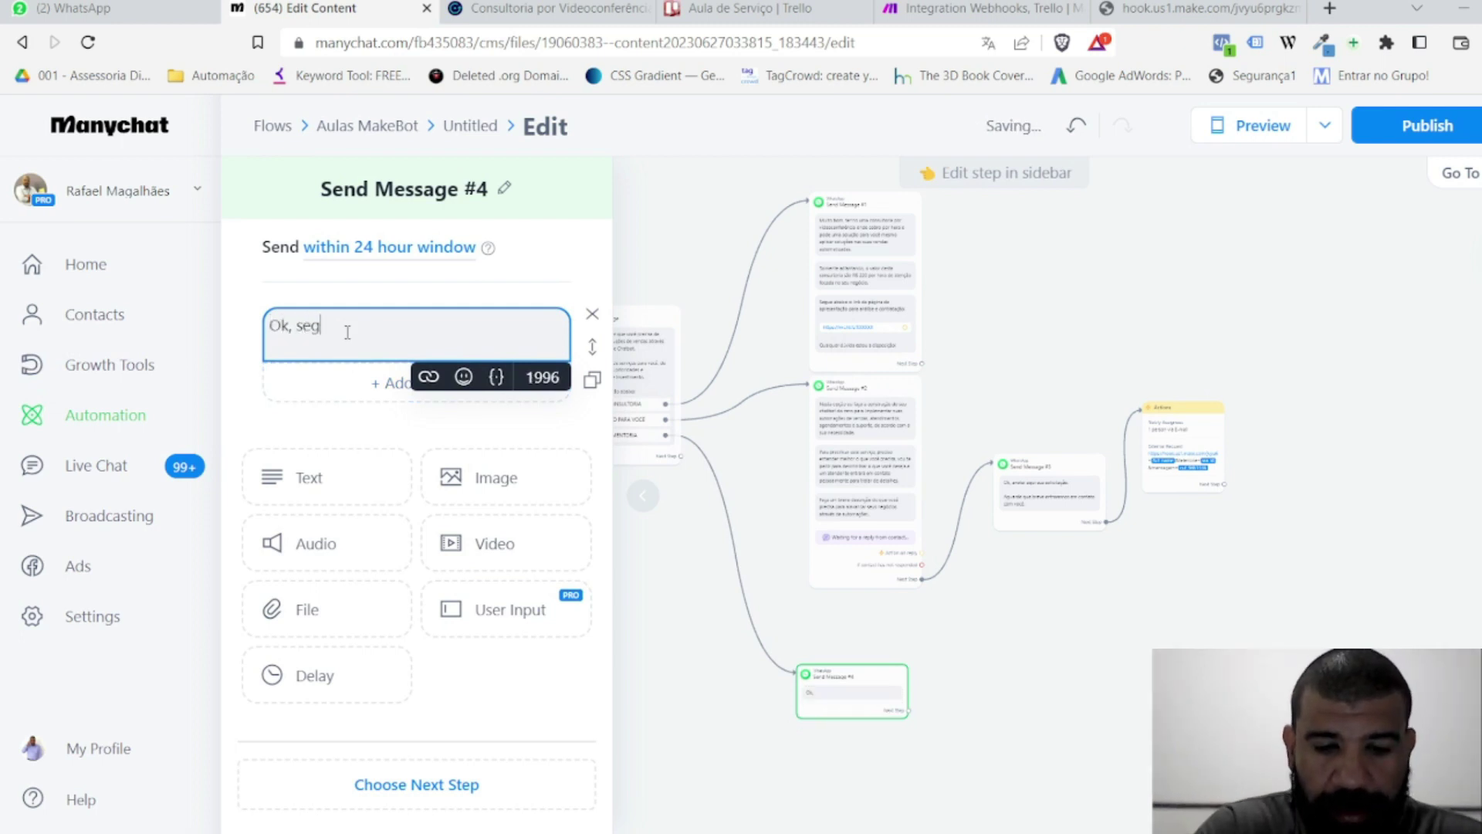
{"action": "type", "text": "ue link da plaicação"}
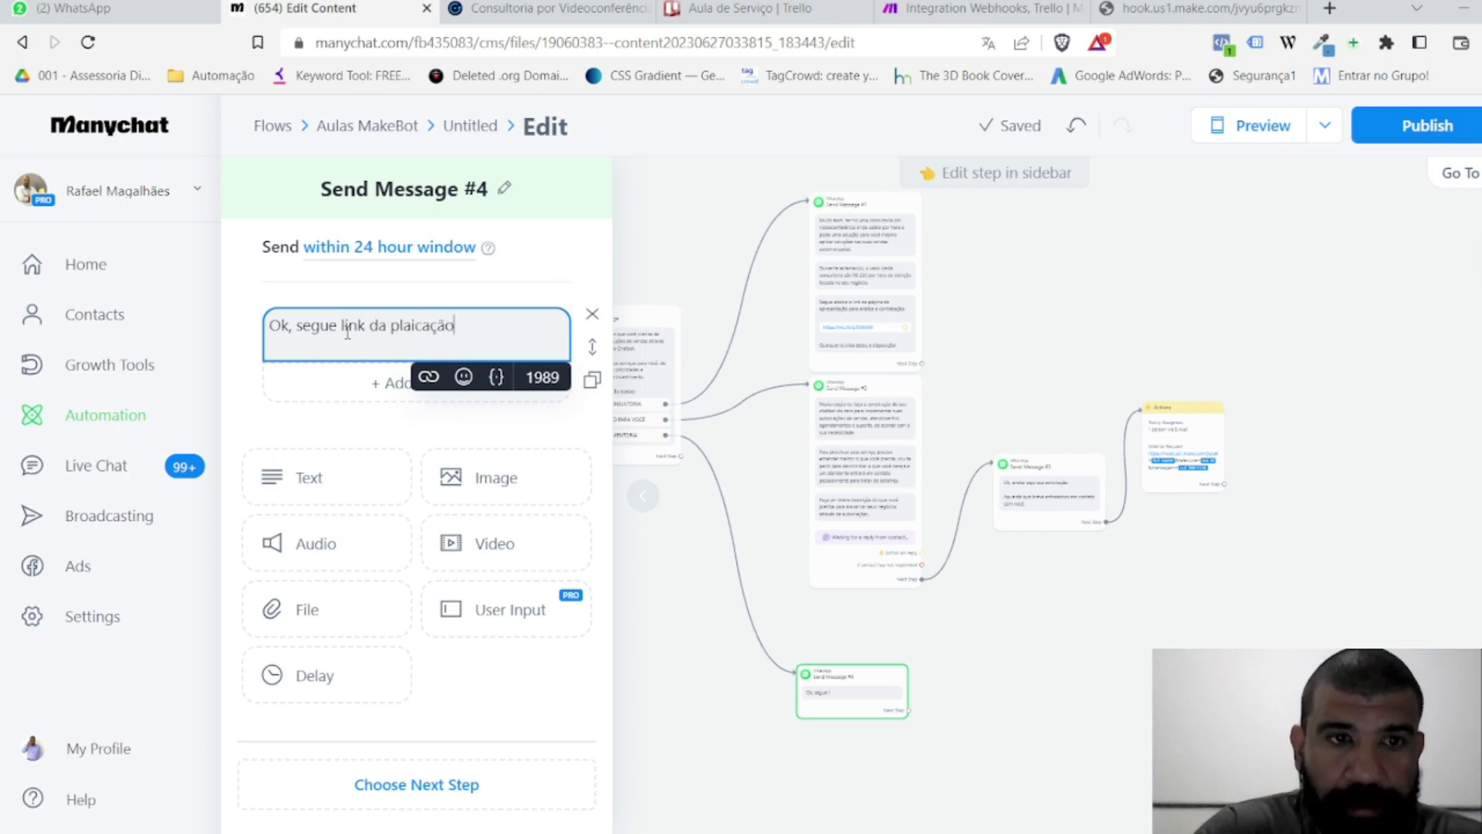
{"action": "key", "text": "ctrl+Left"}
{"action": "key", "text": "BackSpace"}
{"action": "type", "text": "a"}
{"action": "key", "text": "End"}
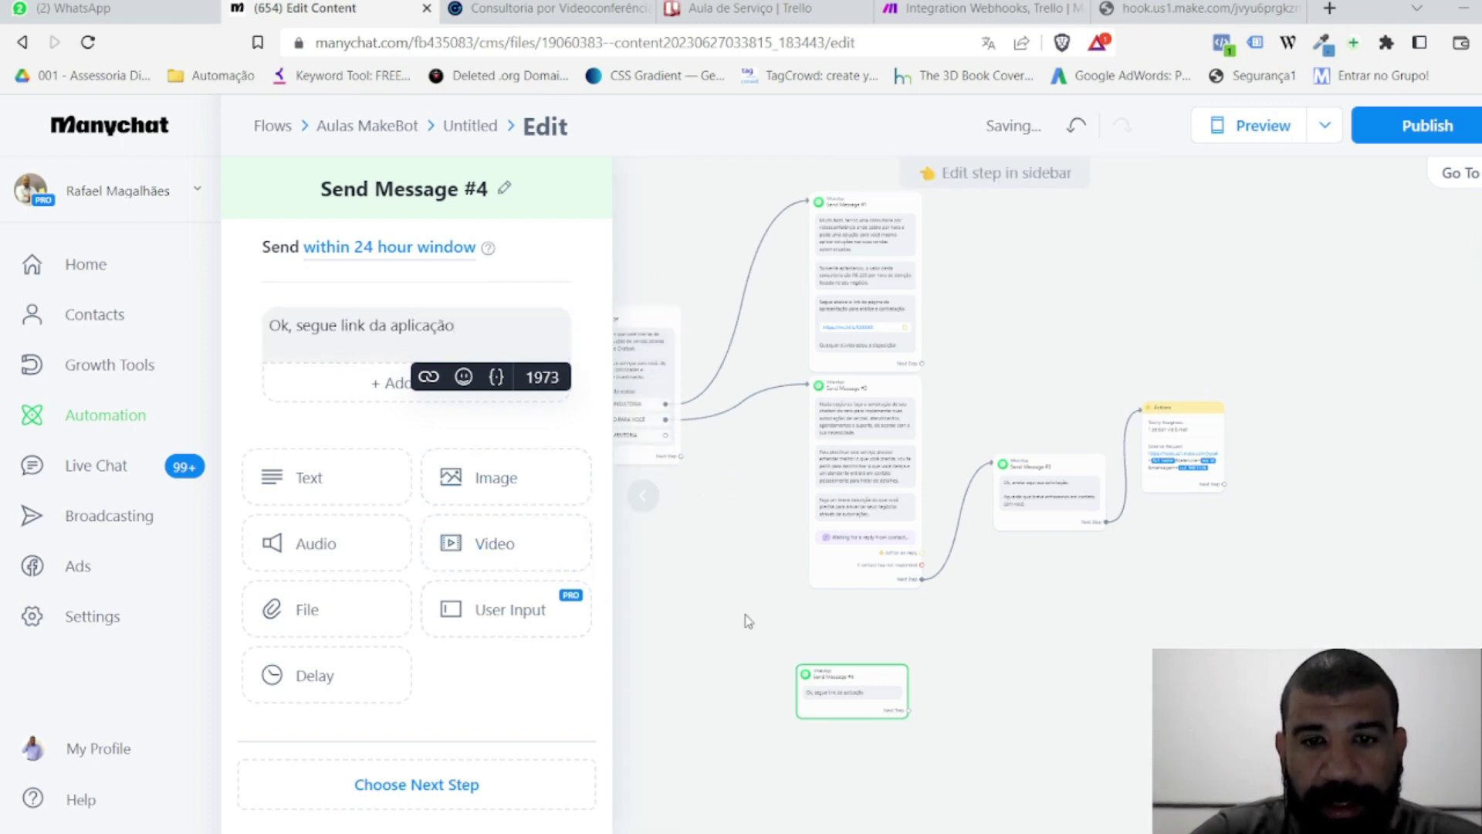
{"action": "left_click_drag", "start_coordinate": [716, 465], "coordinate": [920, 730]}
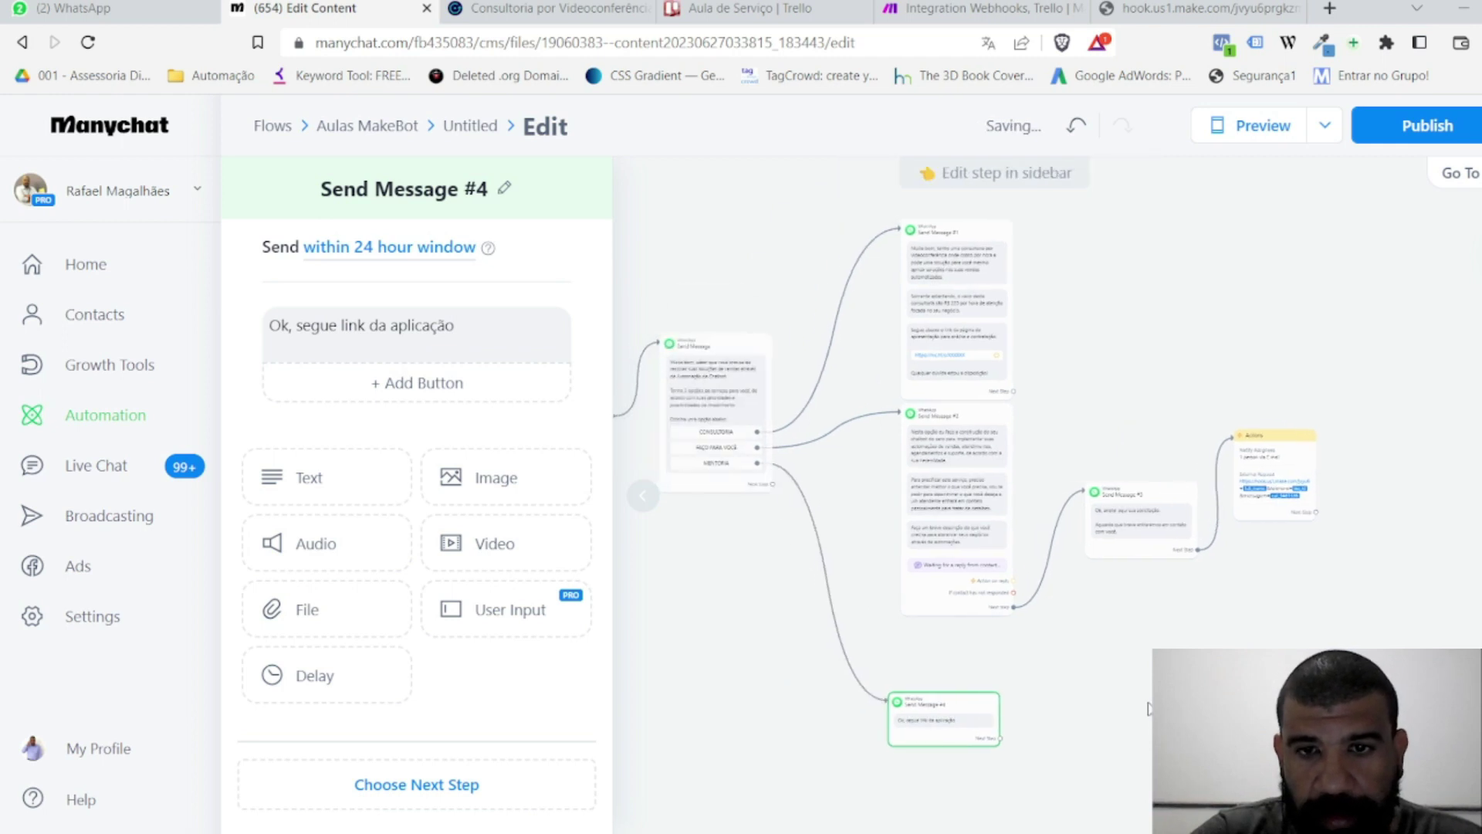
{"action": "left_click", "coordinate": [1148, 709]}
Step: Publish the automation and add a WhatsApp Keyword trigger for 'aulaServiço'
{"action": "left_click", "coordinate": [1423, 126]}
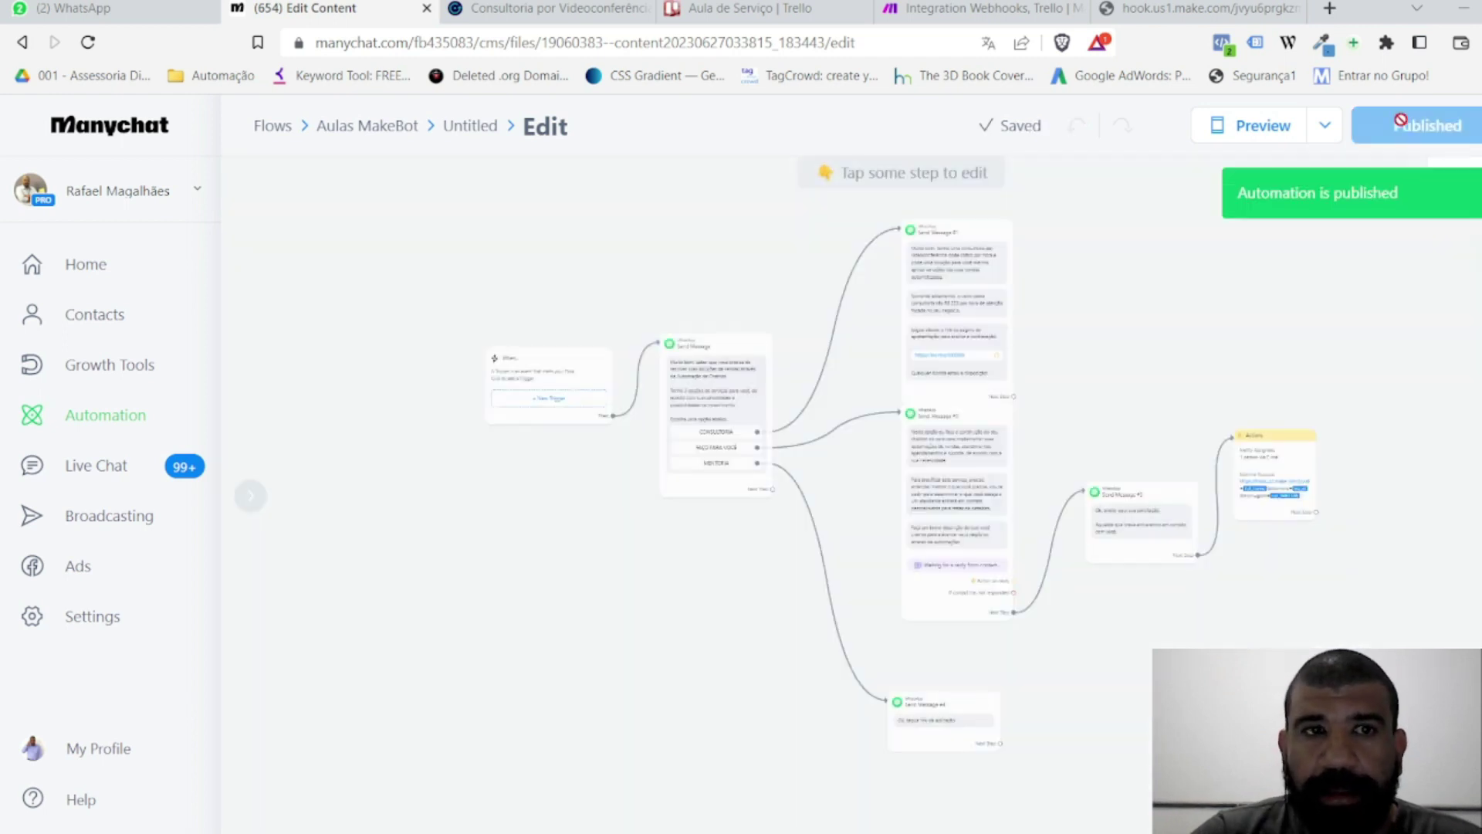
{"action": "left_click", "coordinate": [540, 375]}
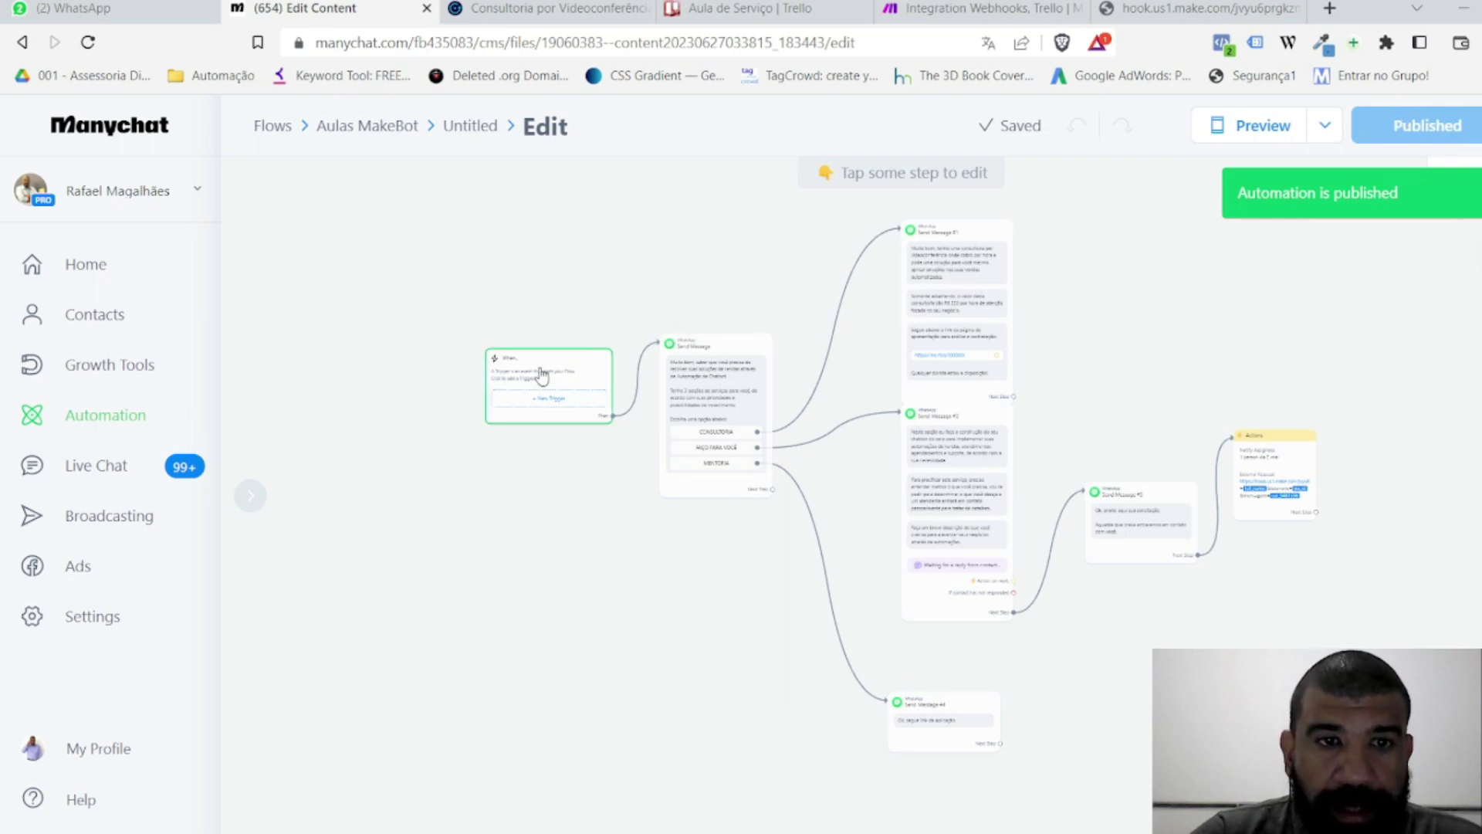
{"action": "left_click", "coordinate": [424, 262]}
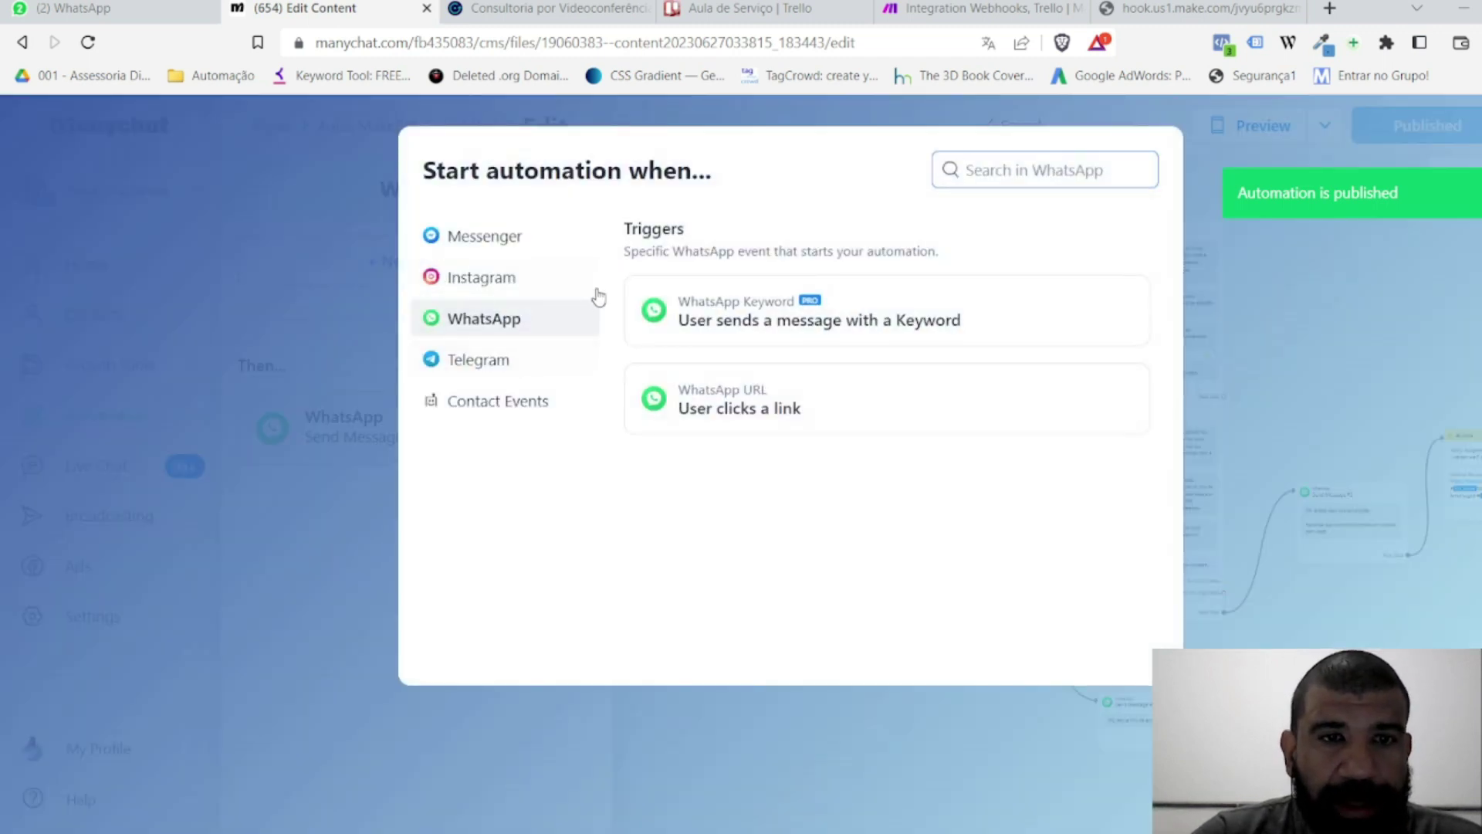
{"action": "left_click", "coordinate": [772, 316]}
{"action": "left_click", "coordinate": [307, 324]}
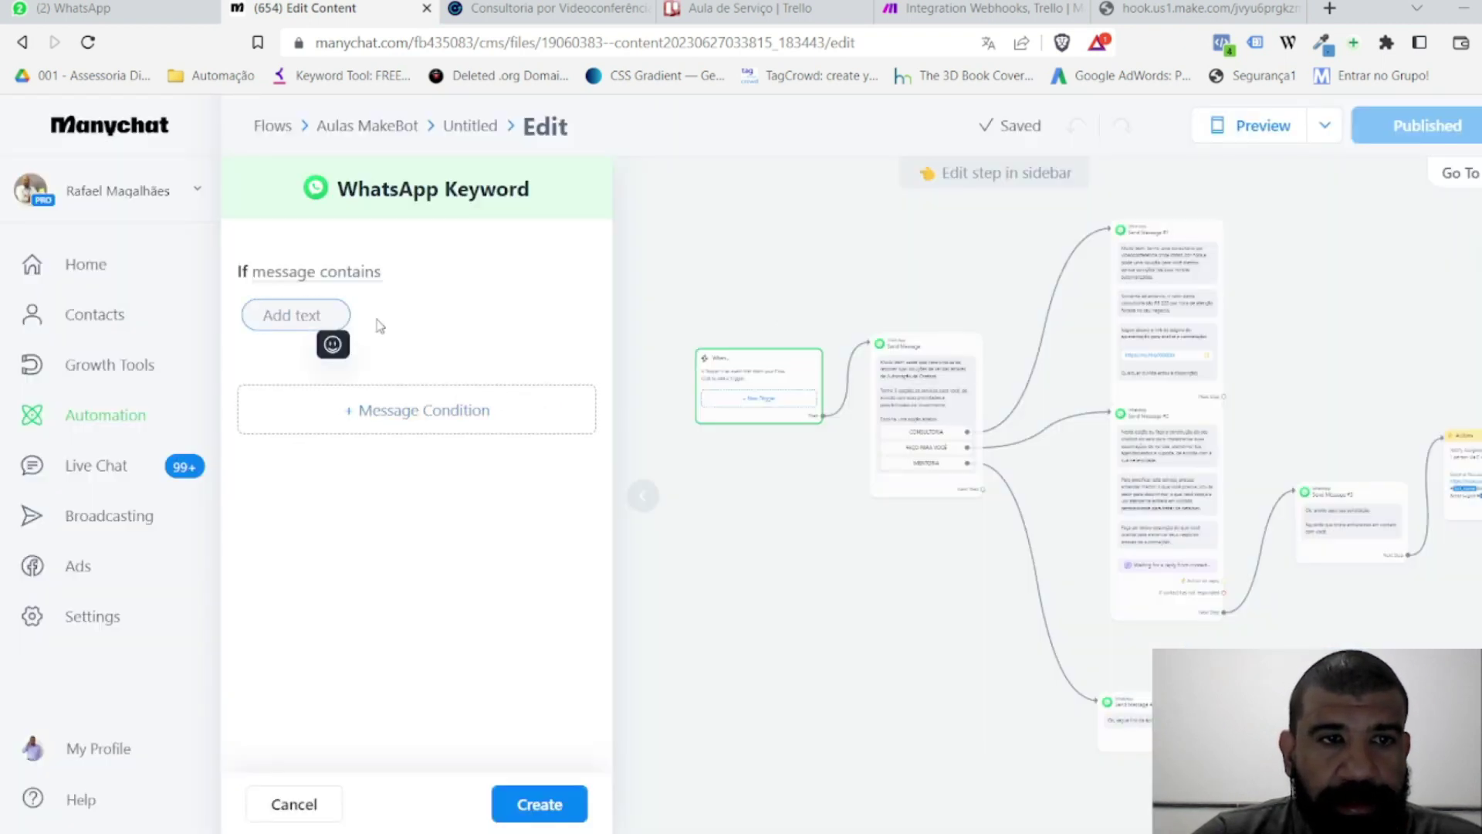
{"action": "type", "text": "teste"}
{"action": "key", "text": "BackSpace"}
{"action": "key", "text": "BackSpace"}
{"action": "key", "text": "BackSpace"}
{"action": "key", "text": "BackSpace"}
{"action": "key", "text": "BackSpace"}
{"action": "type", "text": "aul"}
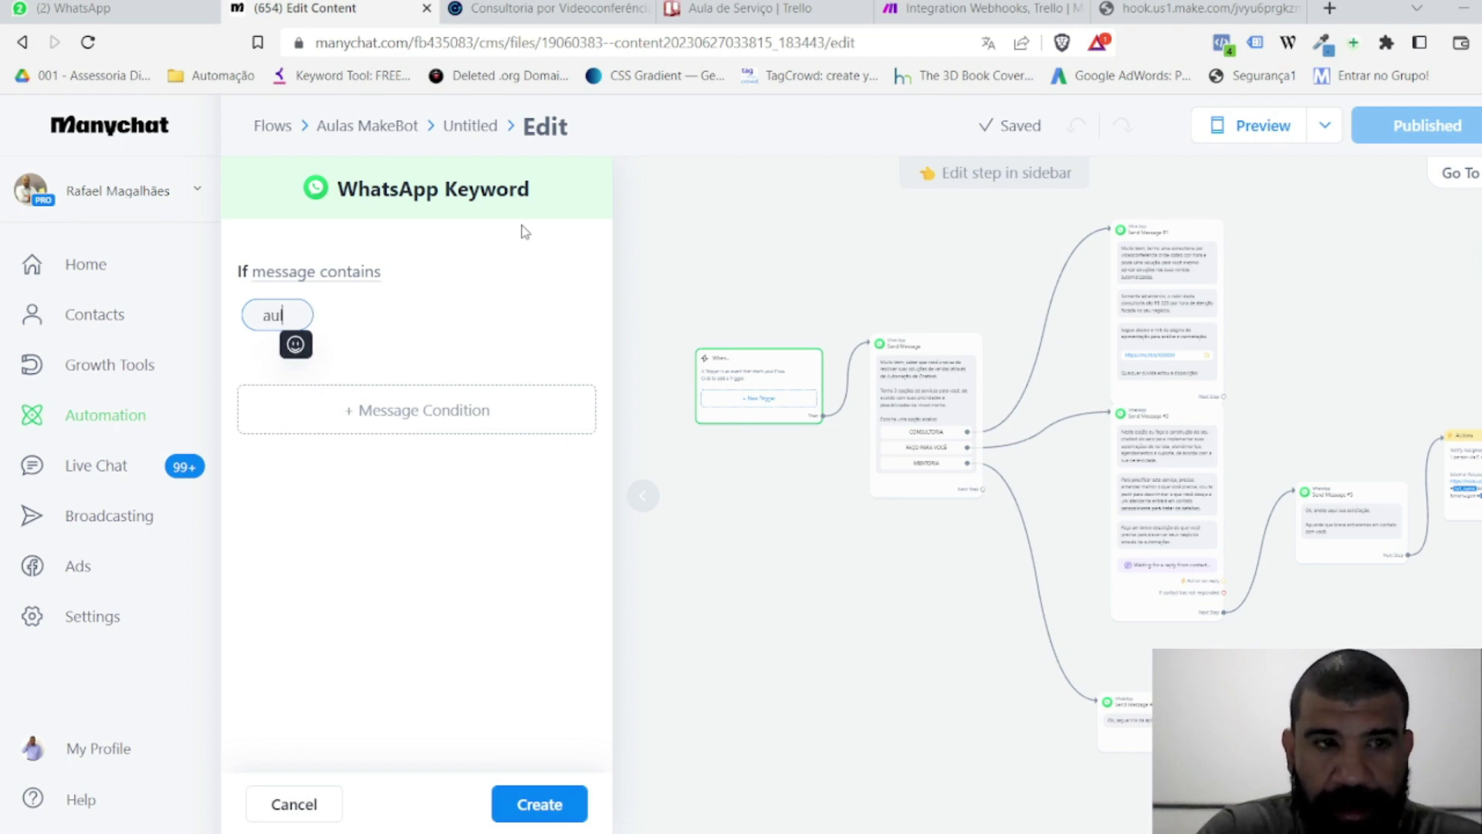
{"action": "type", "text": "aServiço"}
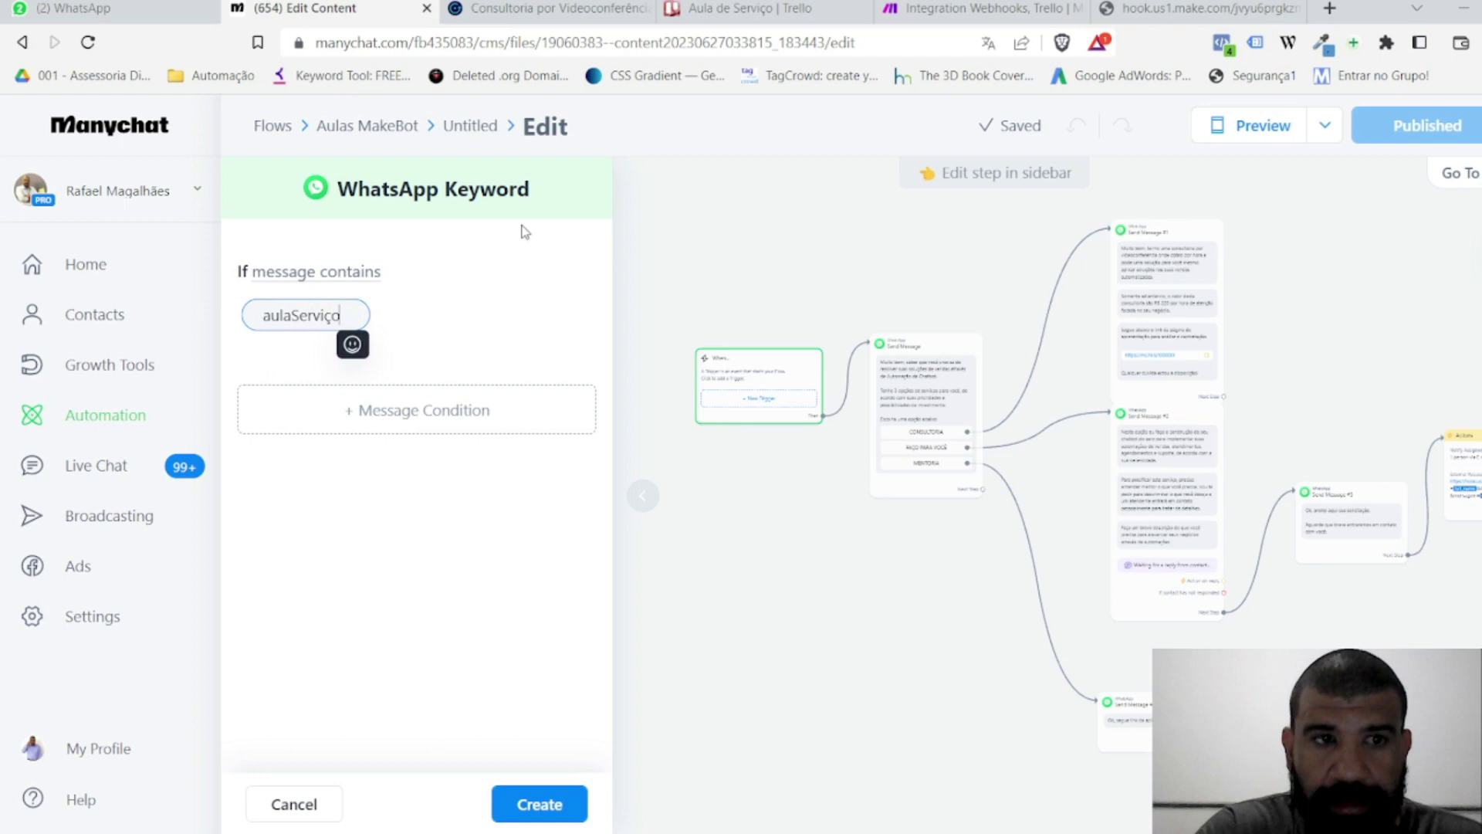
{"action": "key", "text": "Return"}
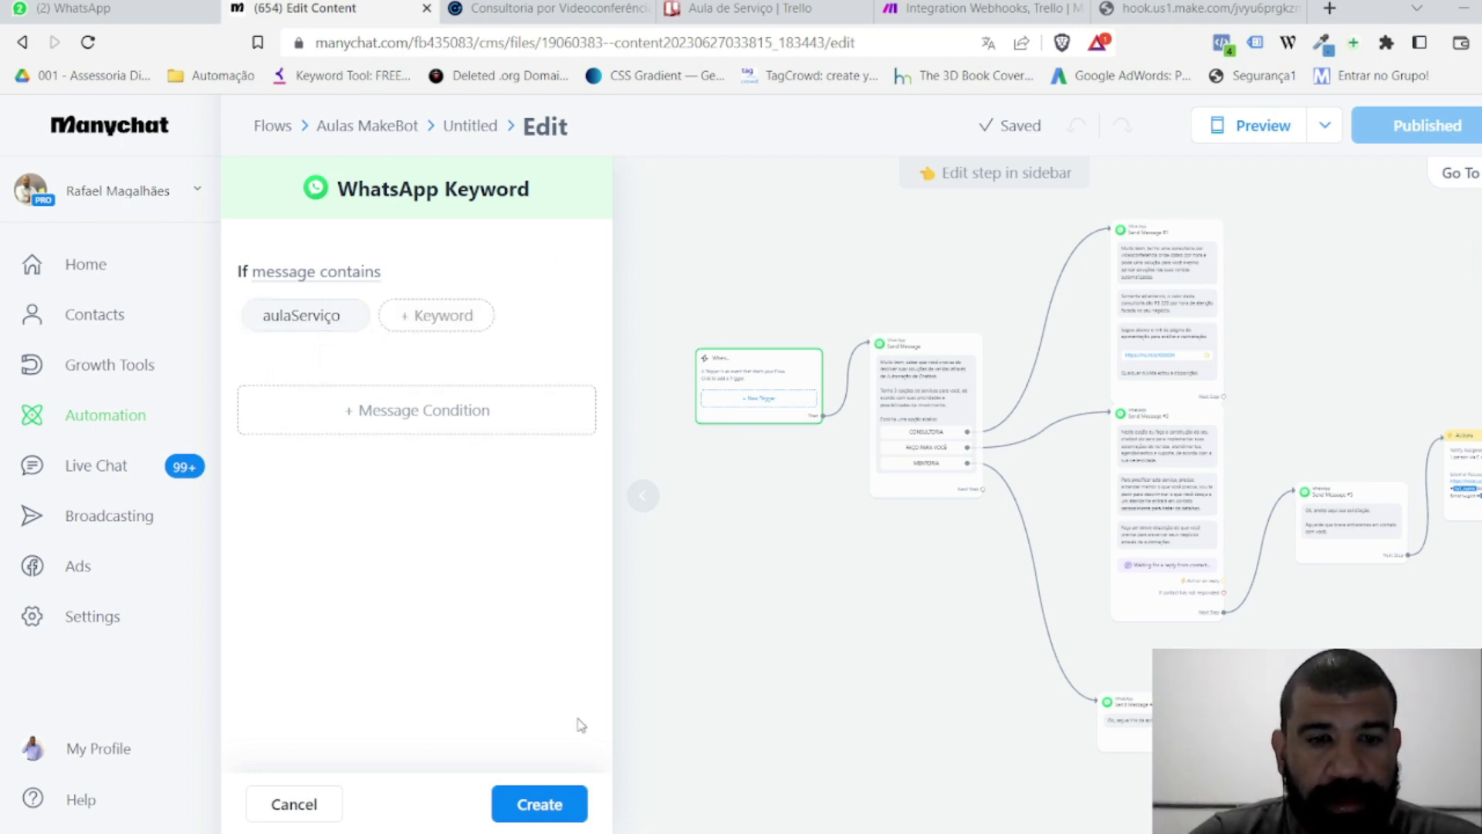
{"action": "left_click", "coordinate": [556, 803]}
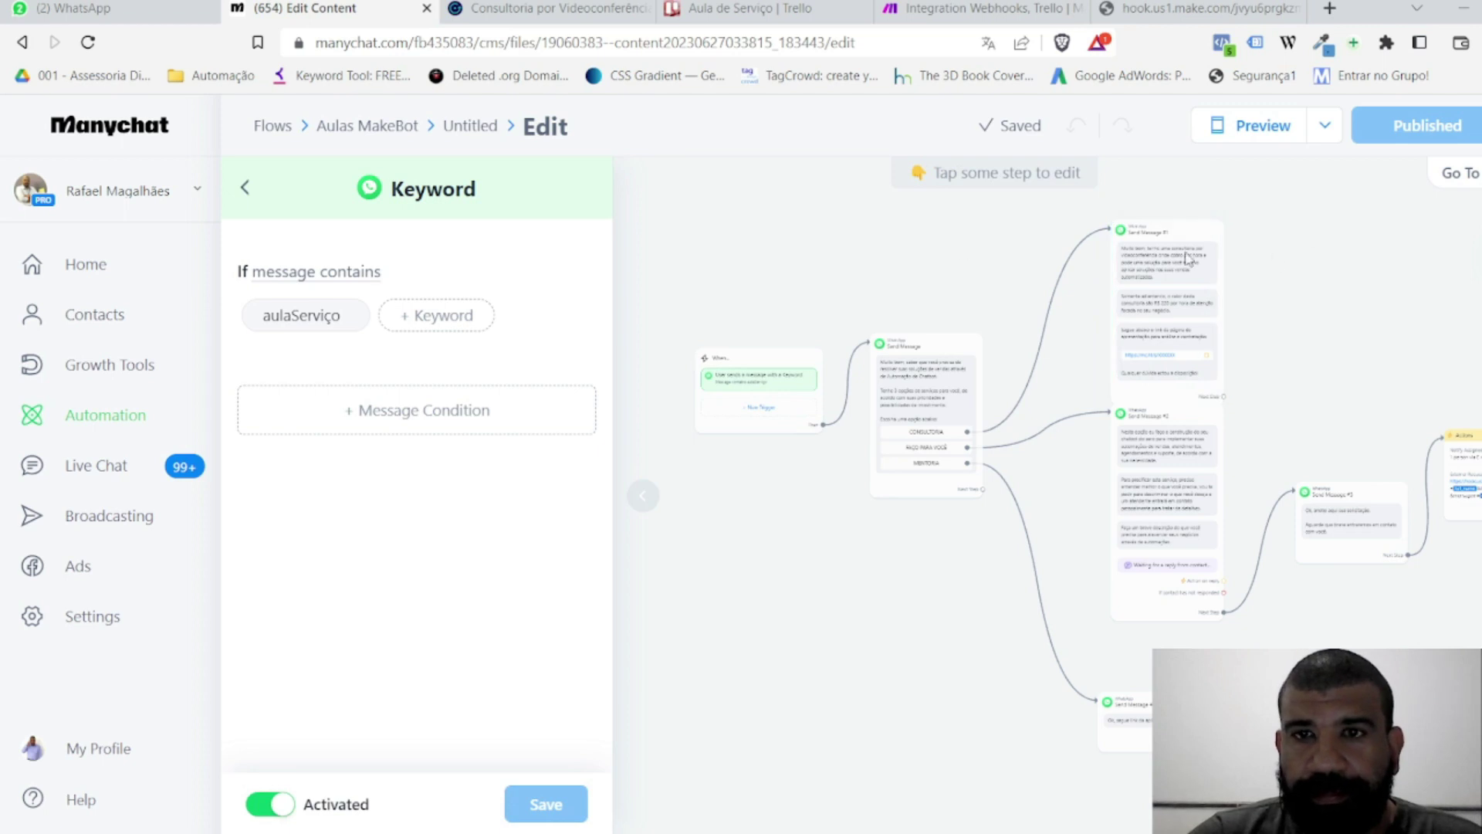
Step: Reopen the trigger to verify the aulaServiço keyword, then switch to WhatsApp Web
{"action": "left_click", "coordinate": [842, 275]}
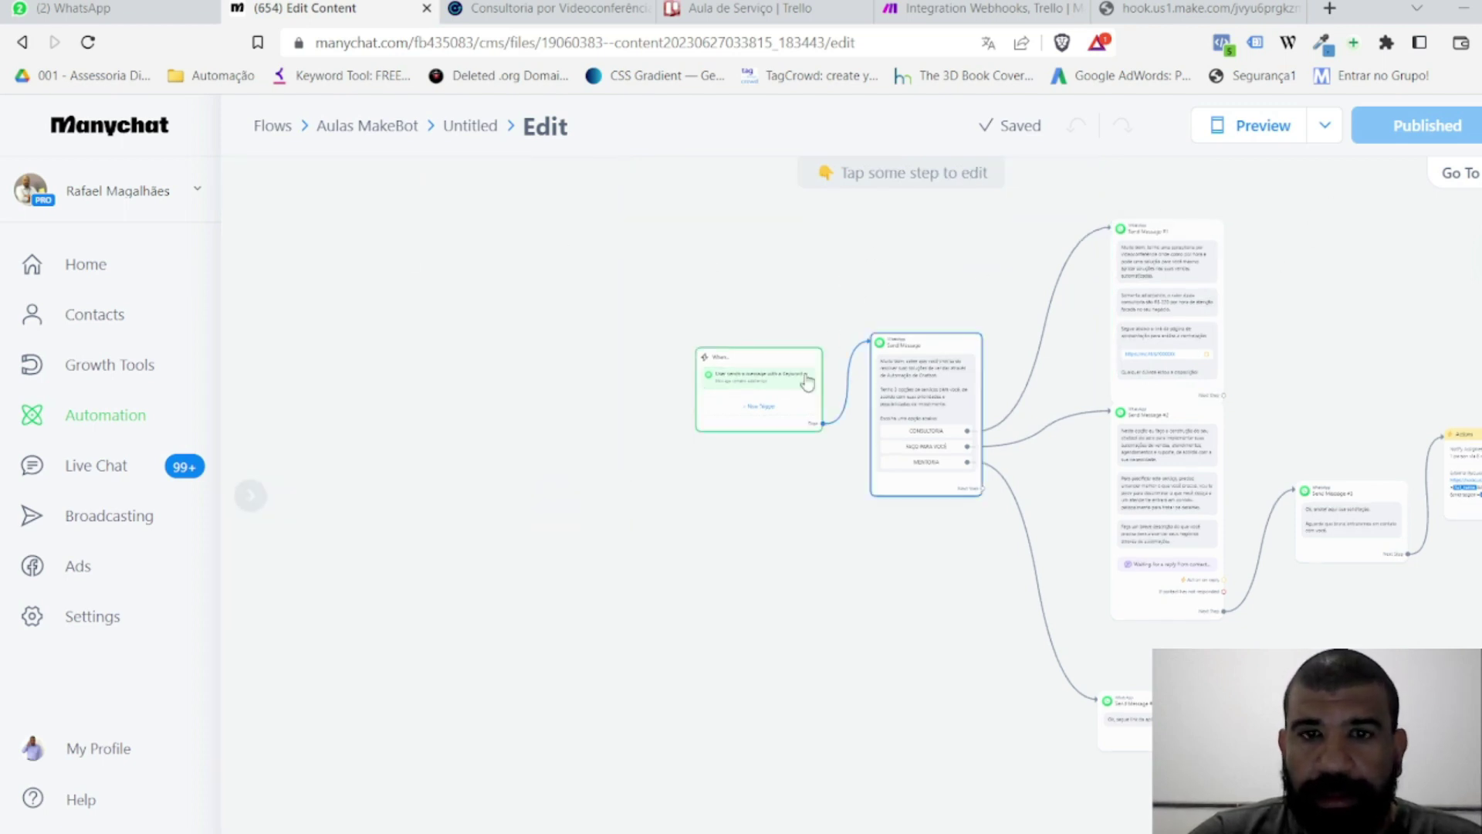
{"action": "left_click", "coordinate": [770, 366]}
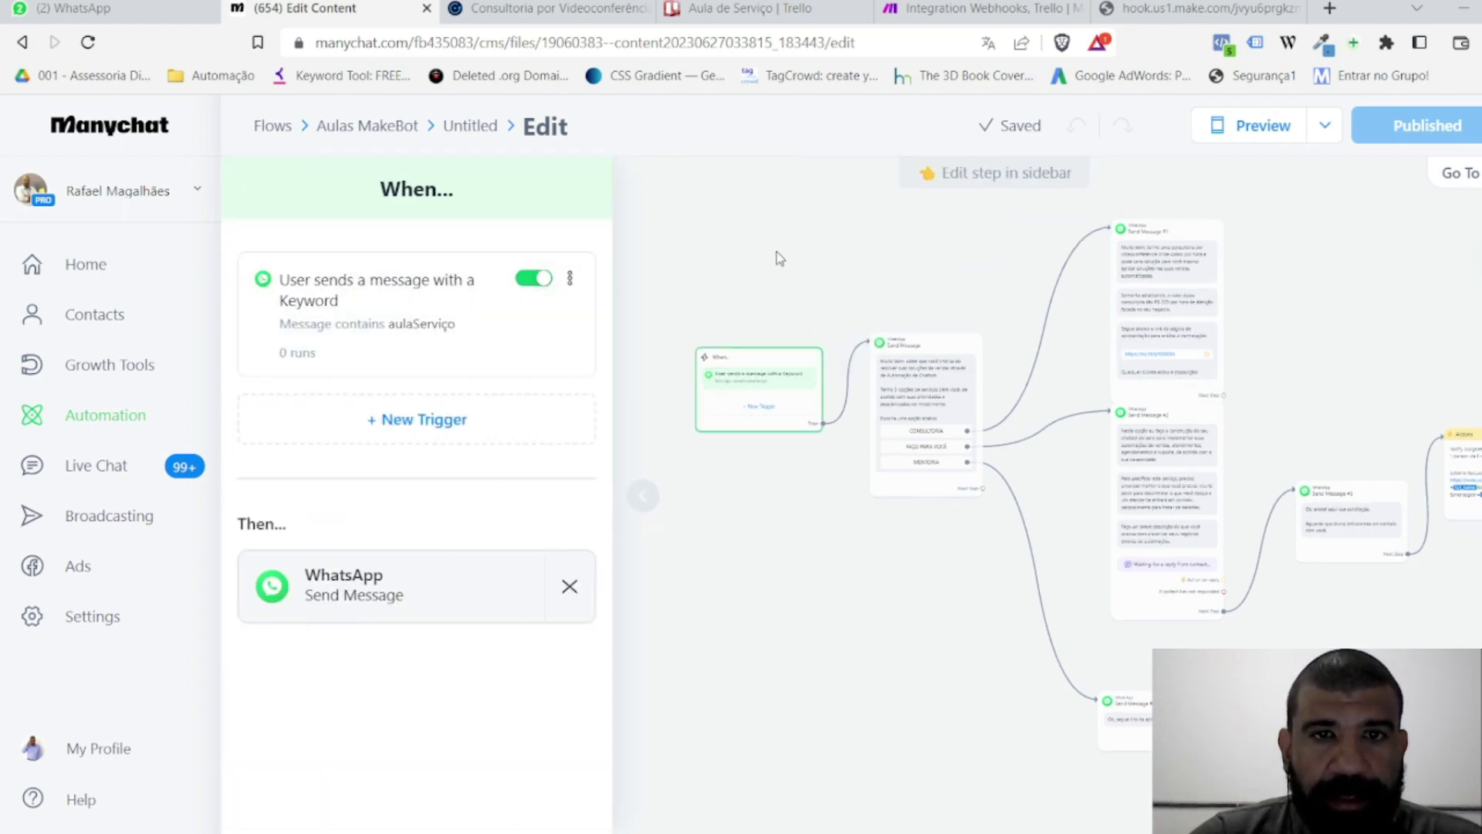
{"action": "left_click", "coordinate": [778, 254]}
{"action": "left_click_drag", "start_coordinate": [784, 268], "coordinate": [481, 234]}
{"action": "left_click", "coordinate": [157, 17]}
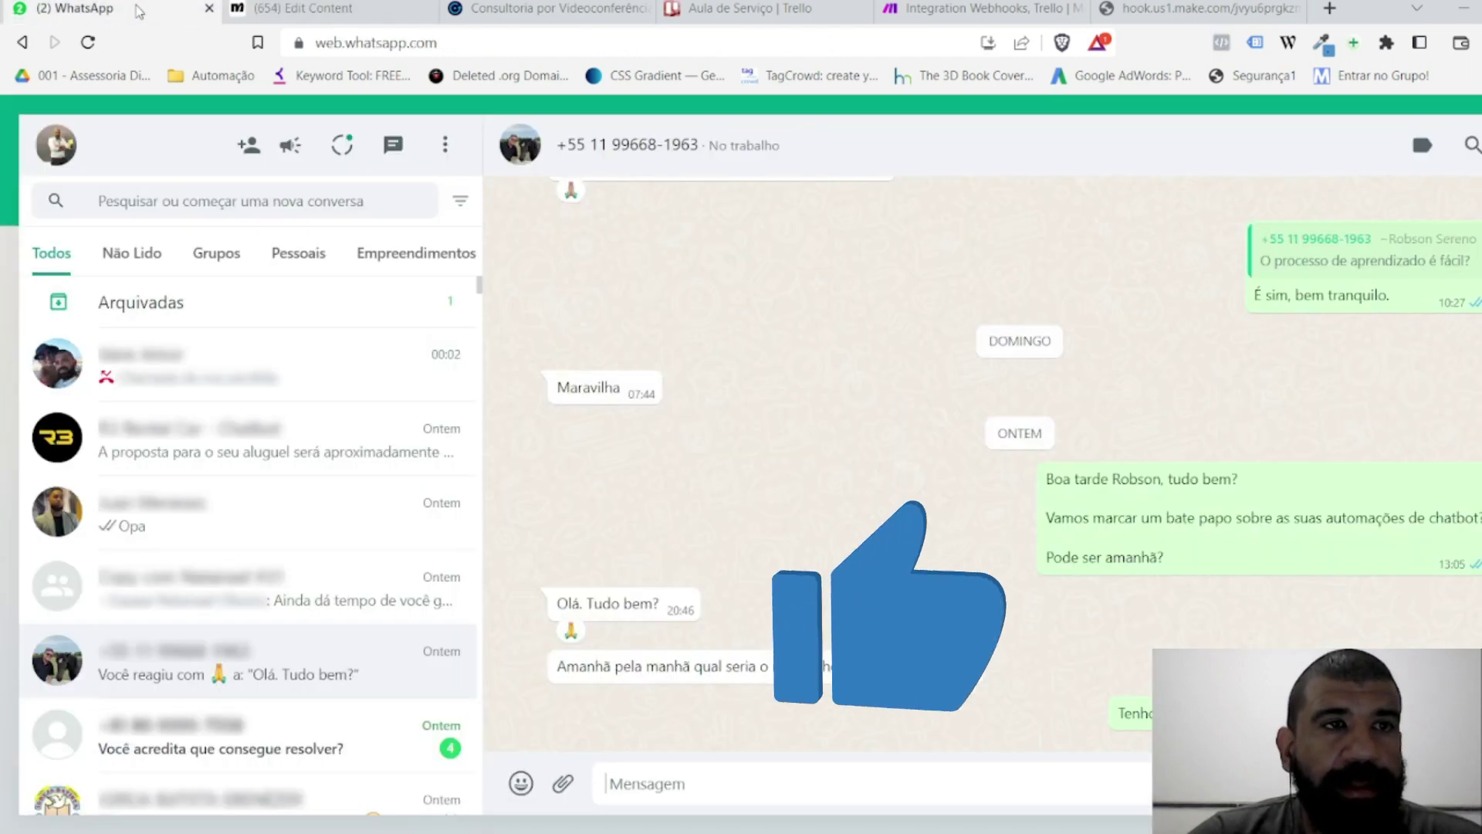
Step: In the Empreendimentos test chat, send 'aulaServiço', then choose CONSULTORIA and FAÇO PARA VOCÊ
{"action": "left_click", "coordinate": [394, 255]}
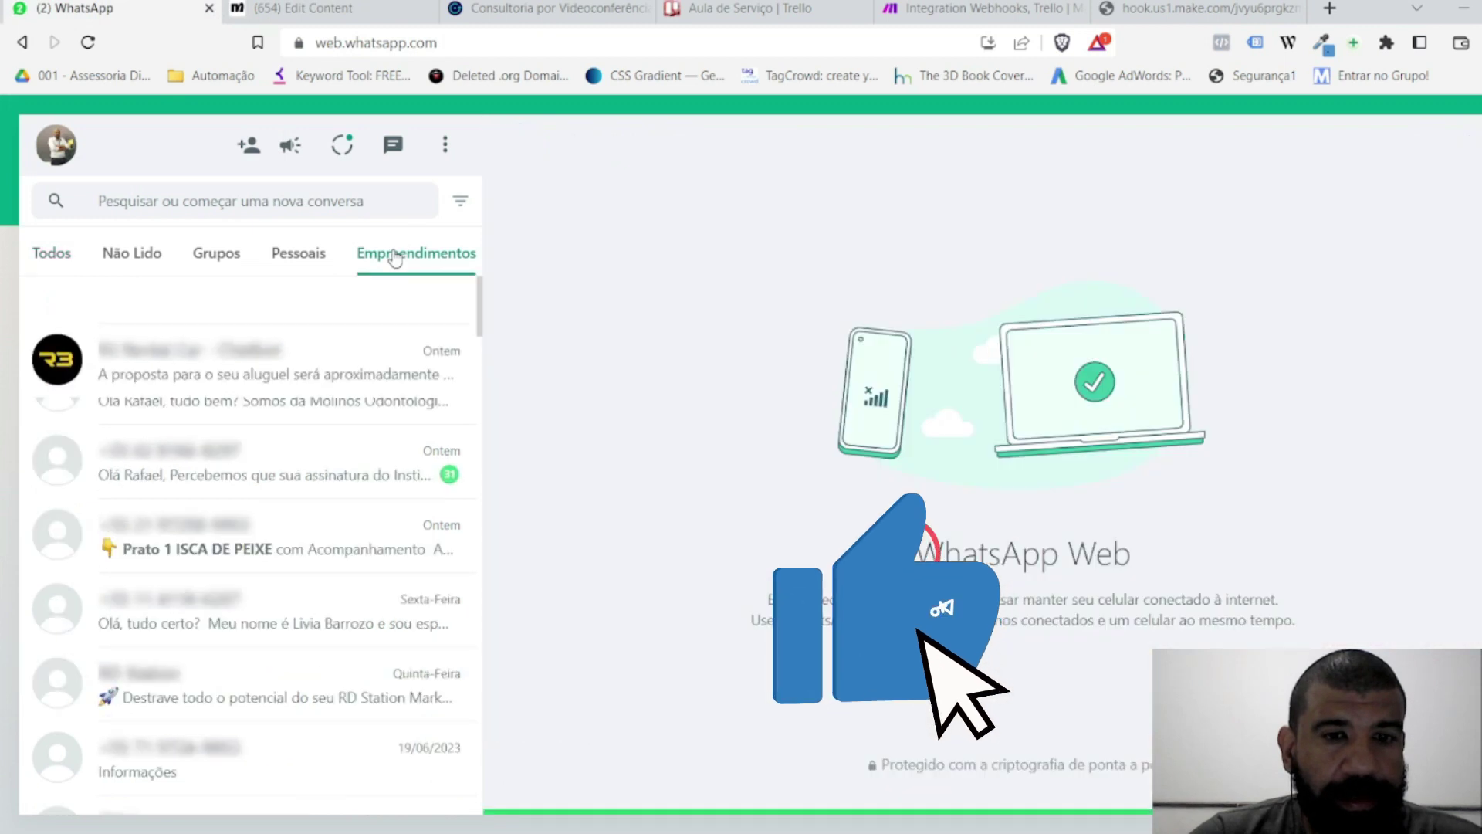
{"action": "scroll", "coordinate": [231, 521], "scroll_direction": "down", "scroll_amount": 5}
{"action": "scroll", "coordinate": [225, 423], "scroll_direction": "up", "scroll_amount": 3}
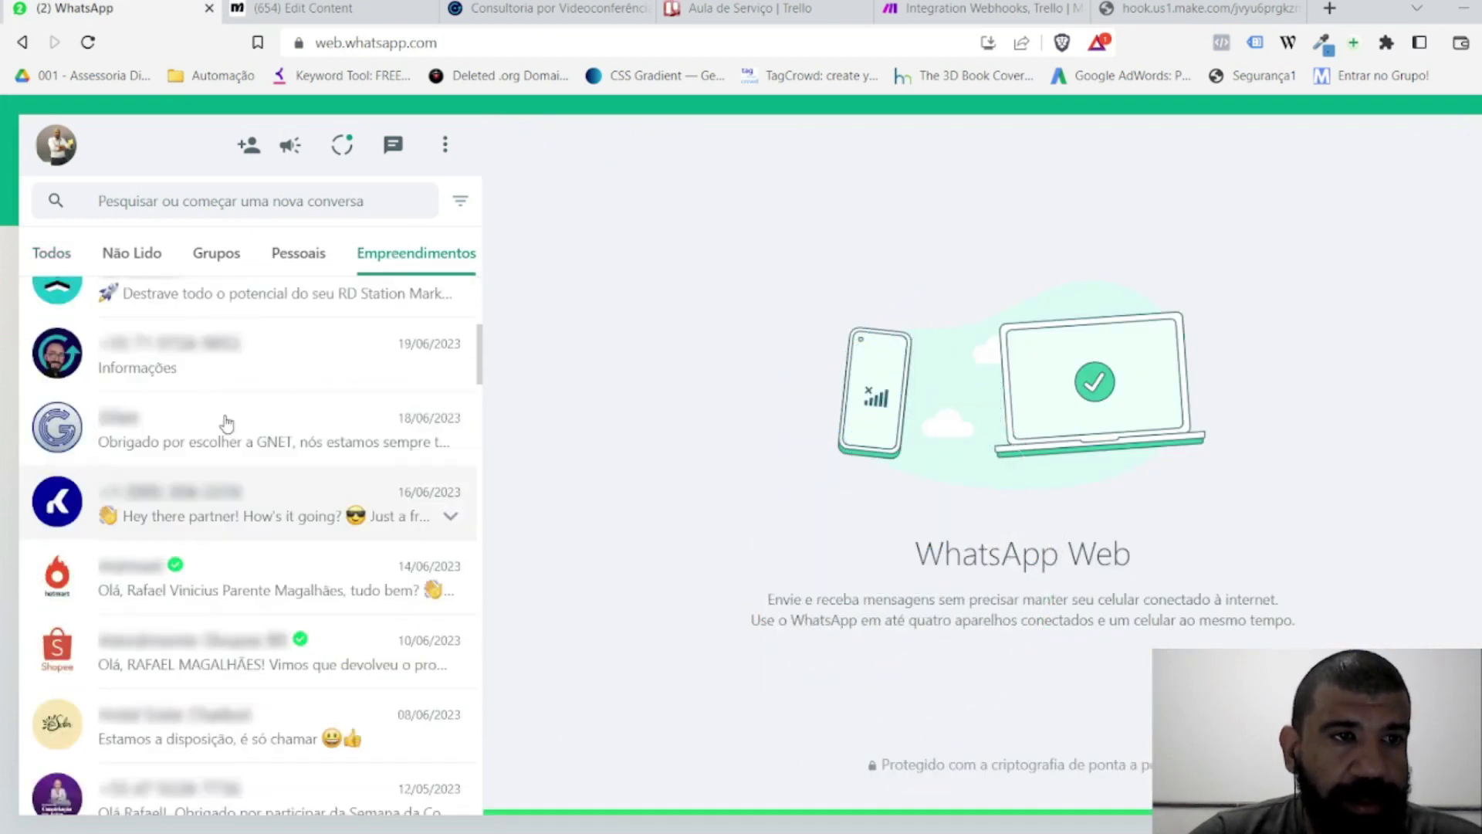
{"action": "left_click", "coordinate": [155, 456]}
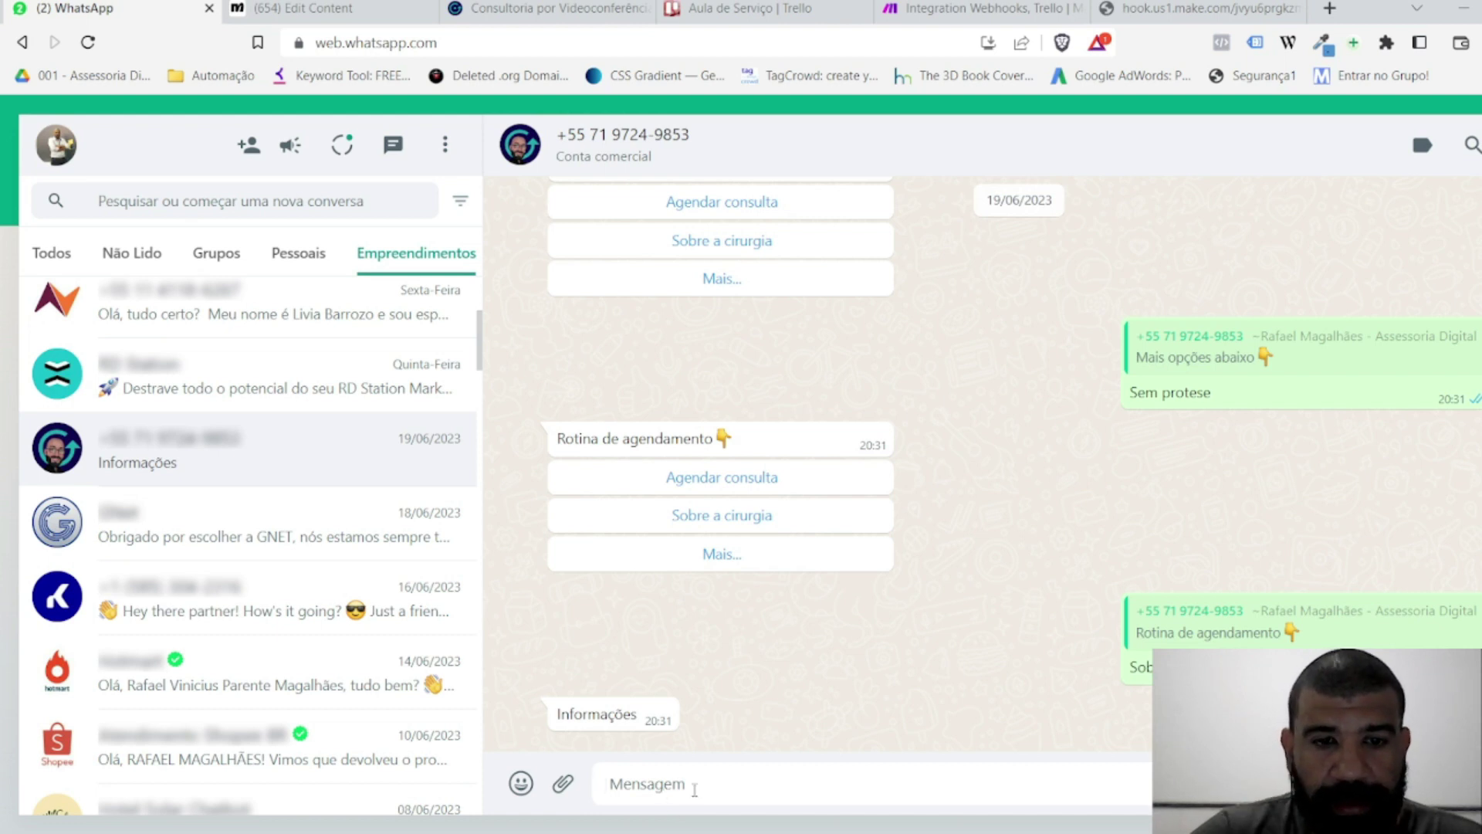
{"action": "type", "text": "aulaServiço"}
{"action": "key", "text": "Return"}
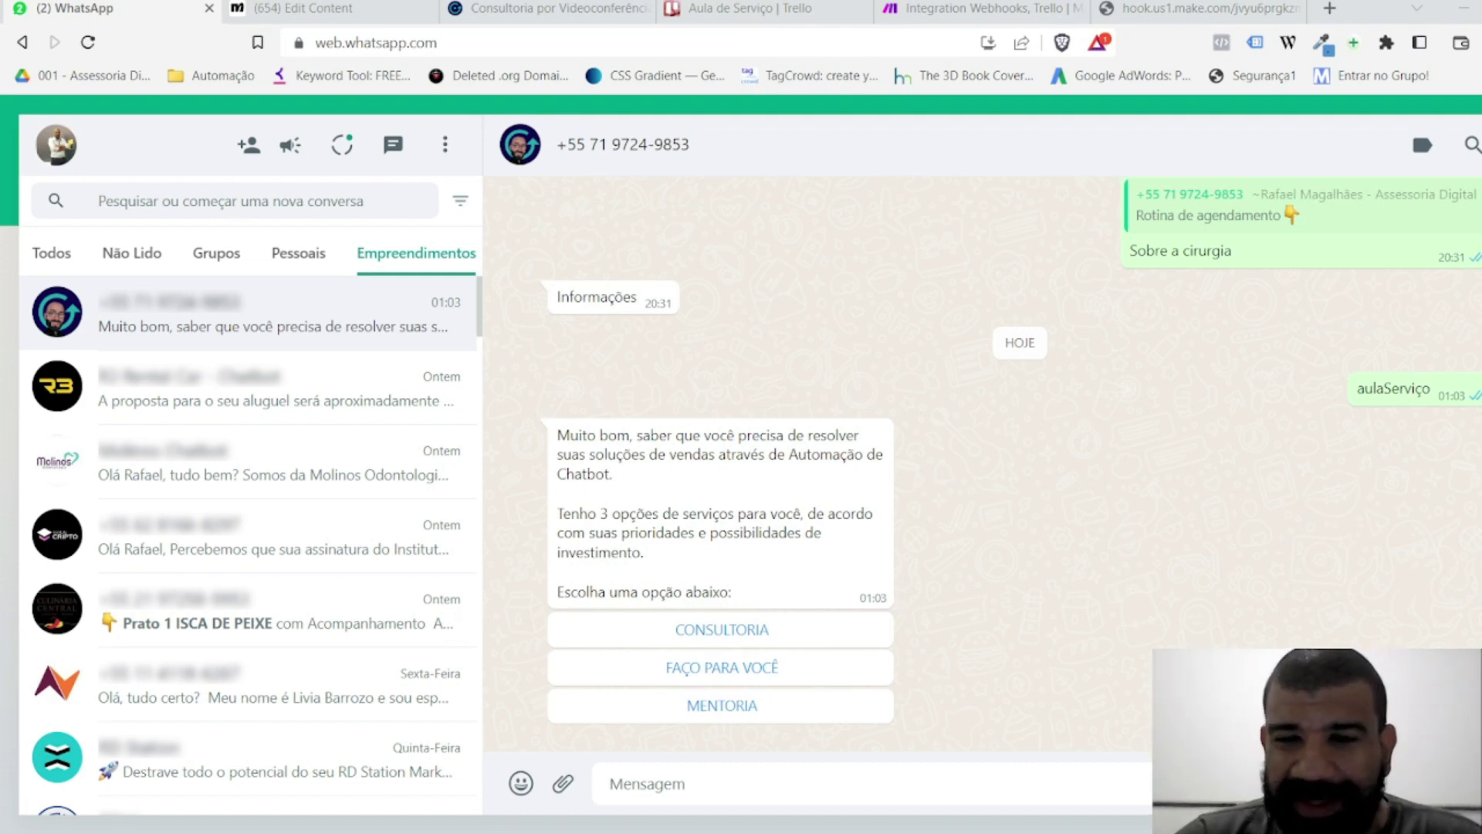
{"action": "left_click", "coordinate": [734, 633]}
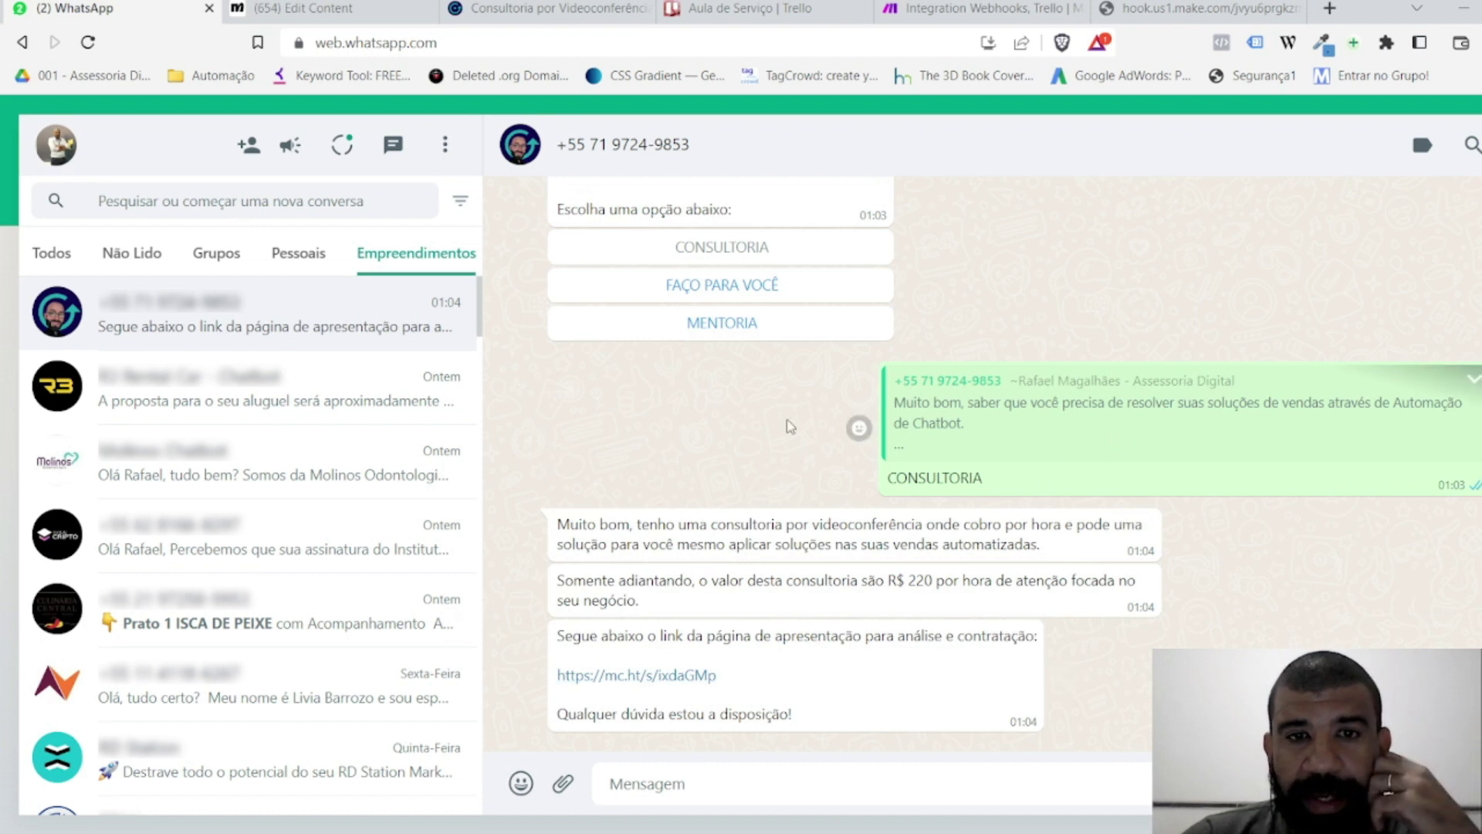
{"action": "left_click", "coordinate": [711, 289]}
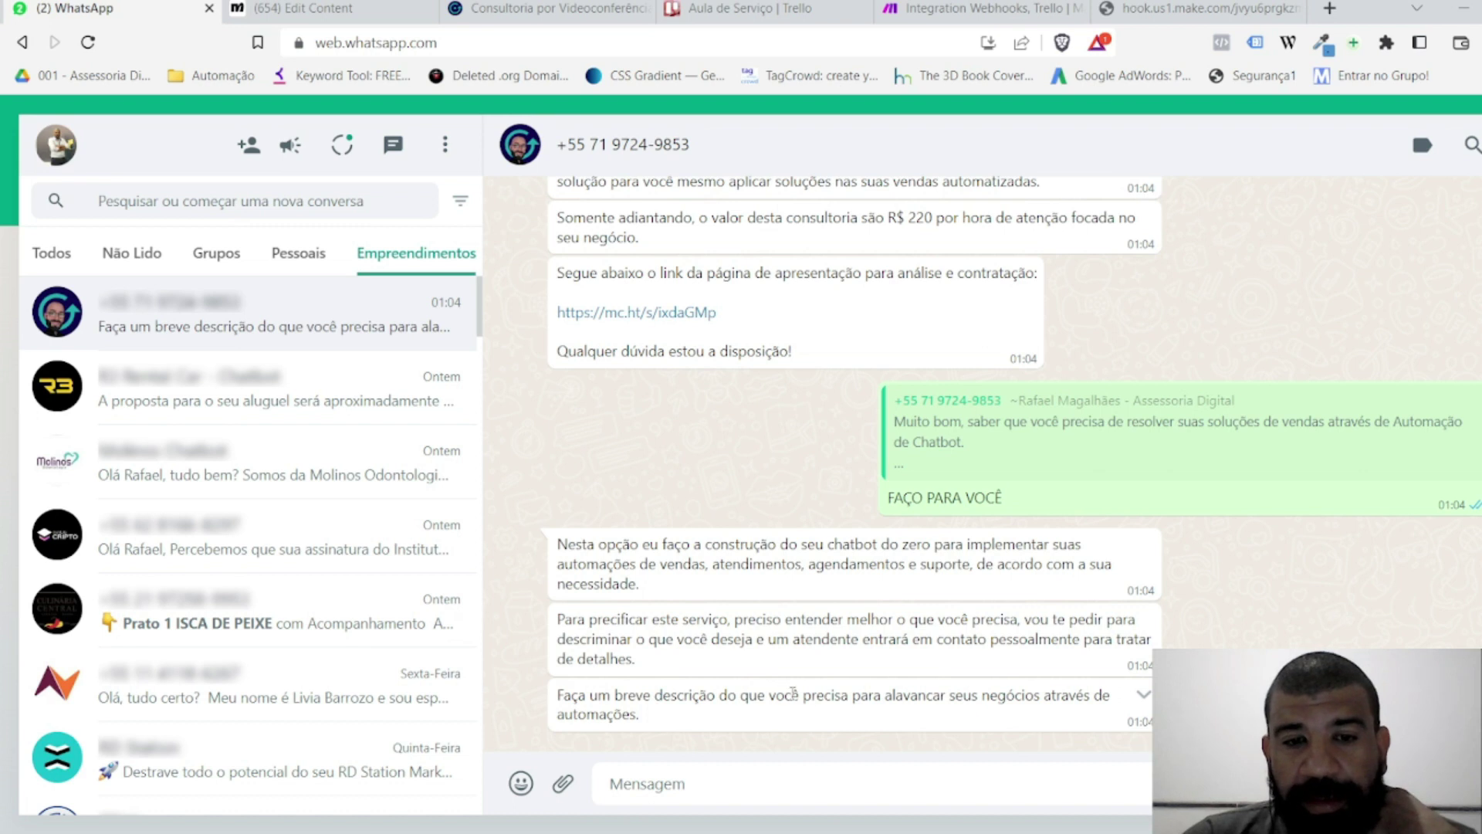
Step: Send the need description 'Olha, preciso desde a estratégia… vender!', then bring up the Trello board
{"action": "type", "text": "Olha, precis"}
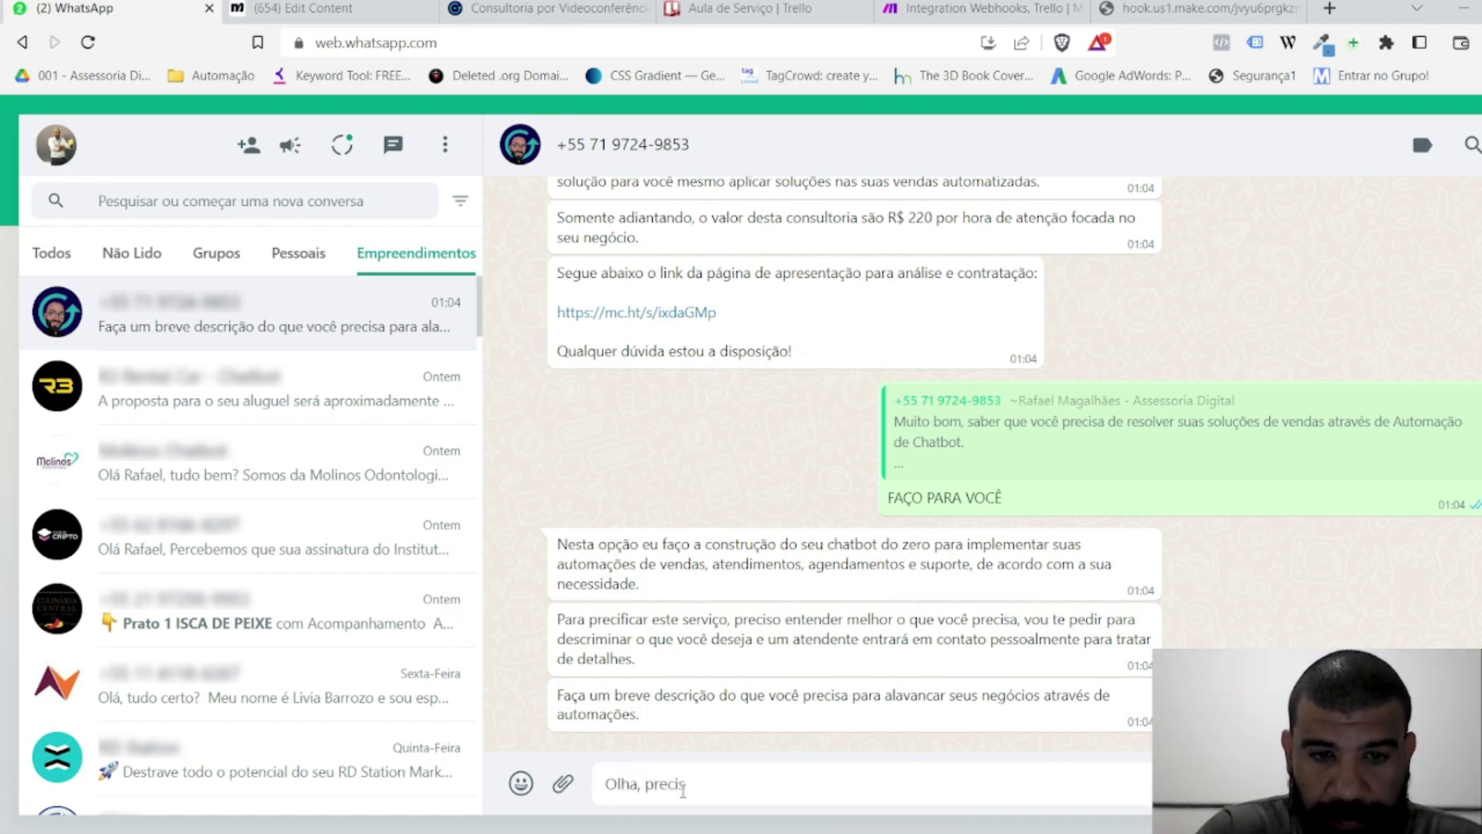
{"action": "type", "text": "o desde a "}
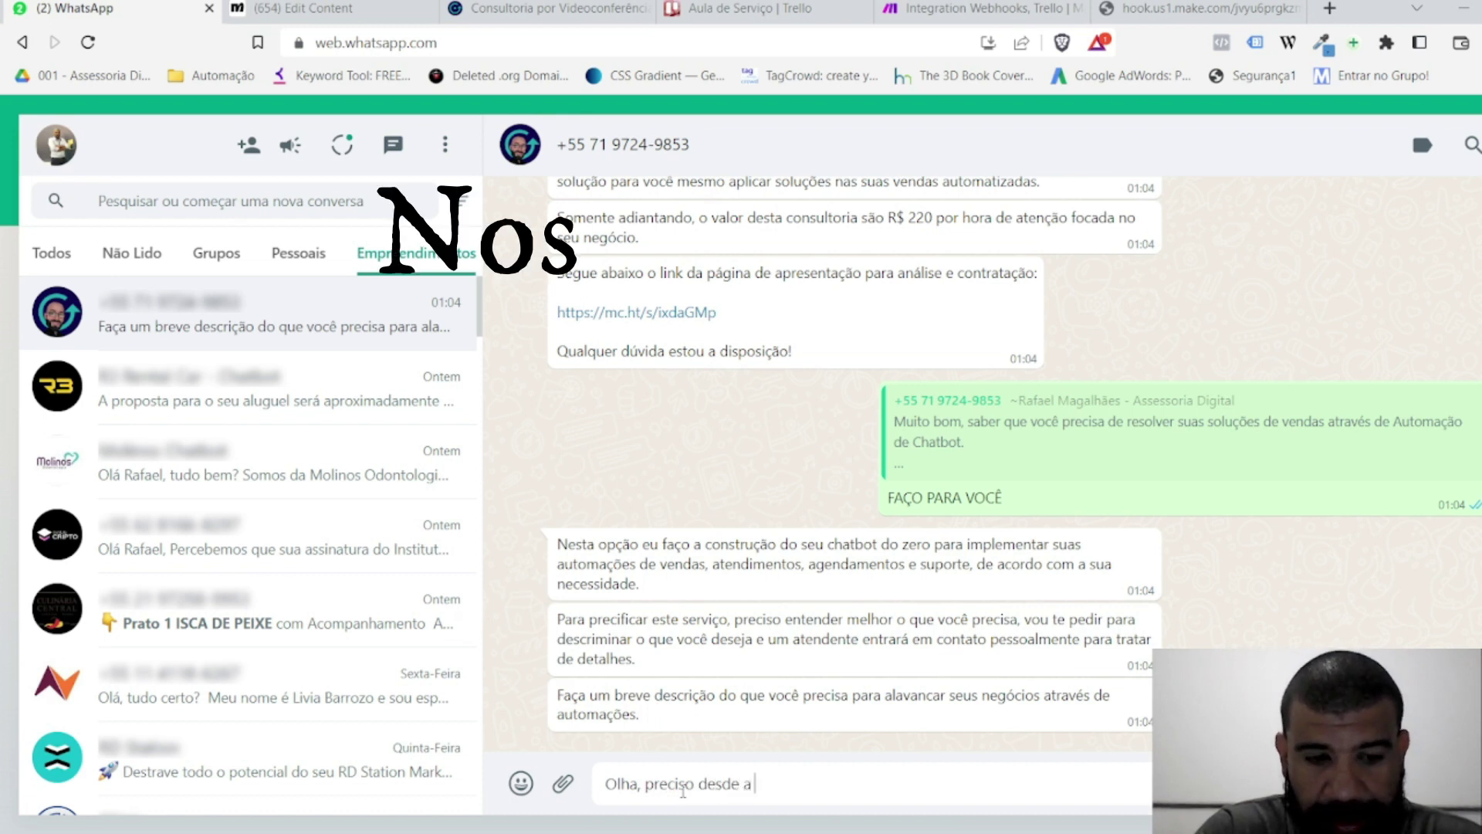
{"action": "type", "text": "estratégia até tudo rodando, pronto para"}
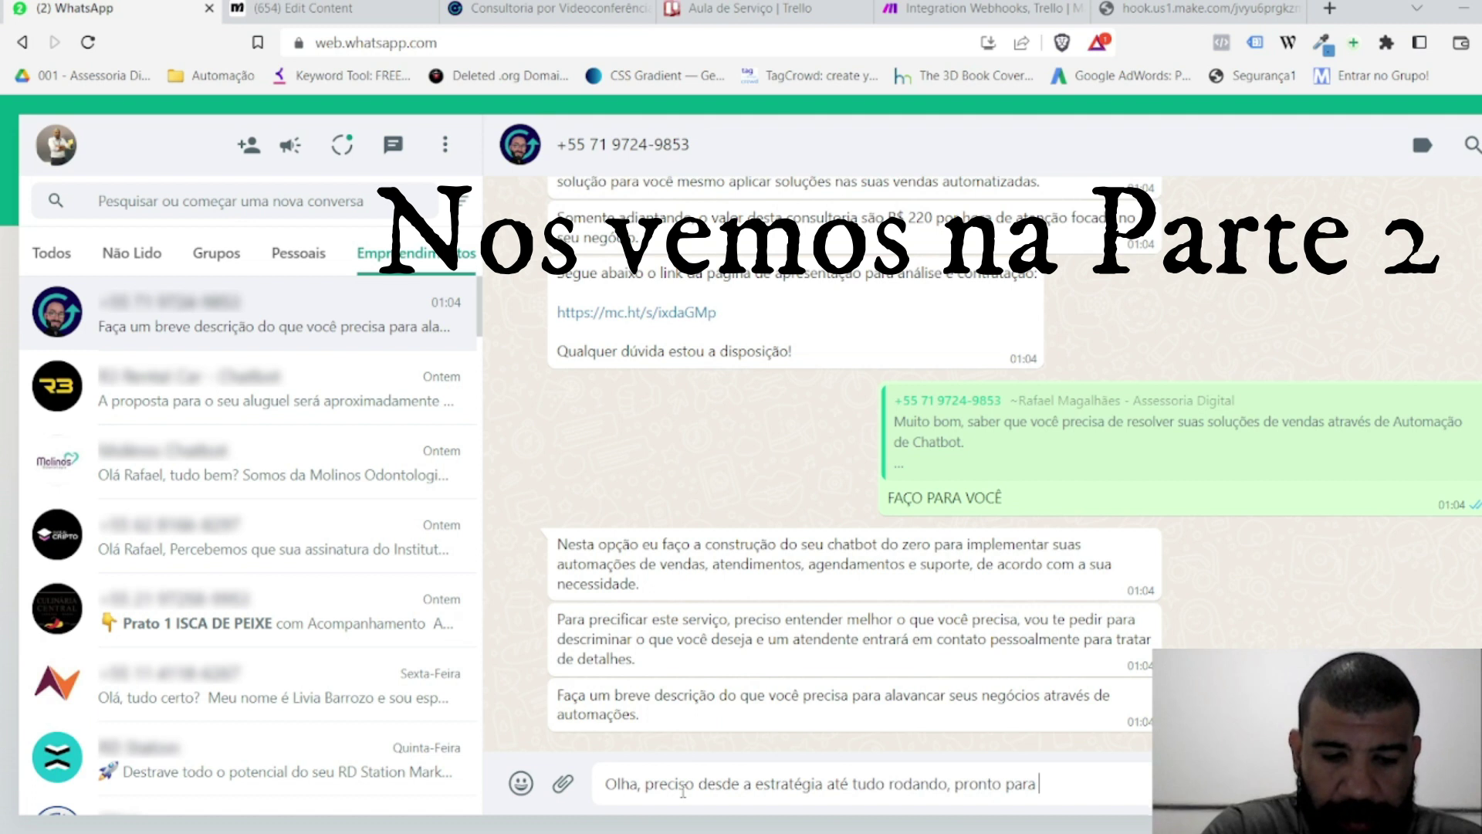
{"action": "type", "text": "vender!"}
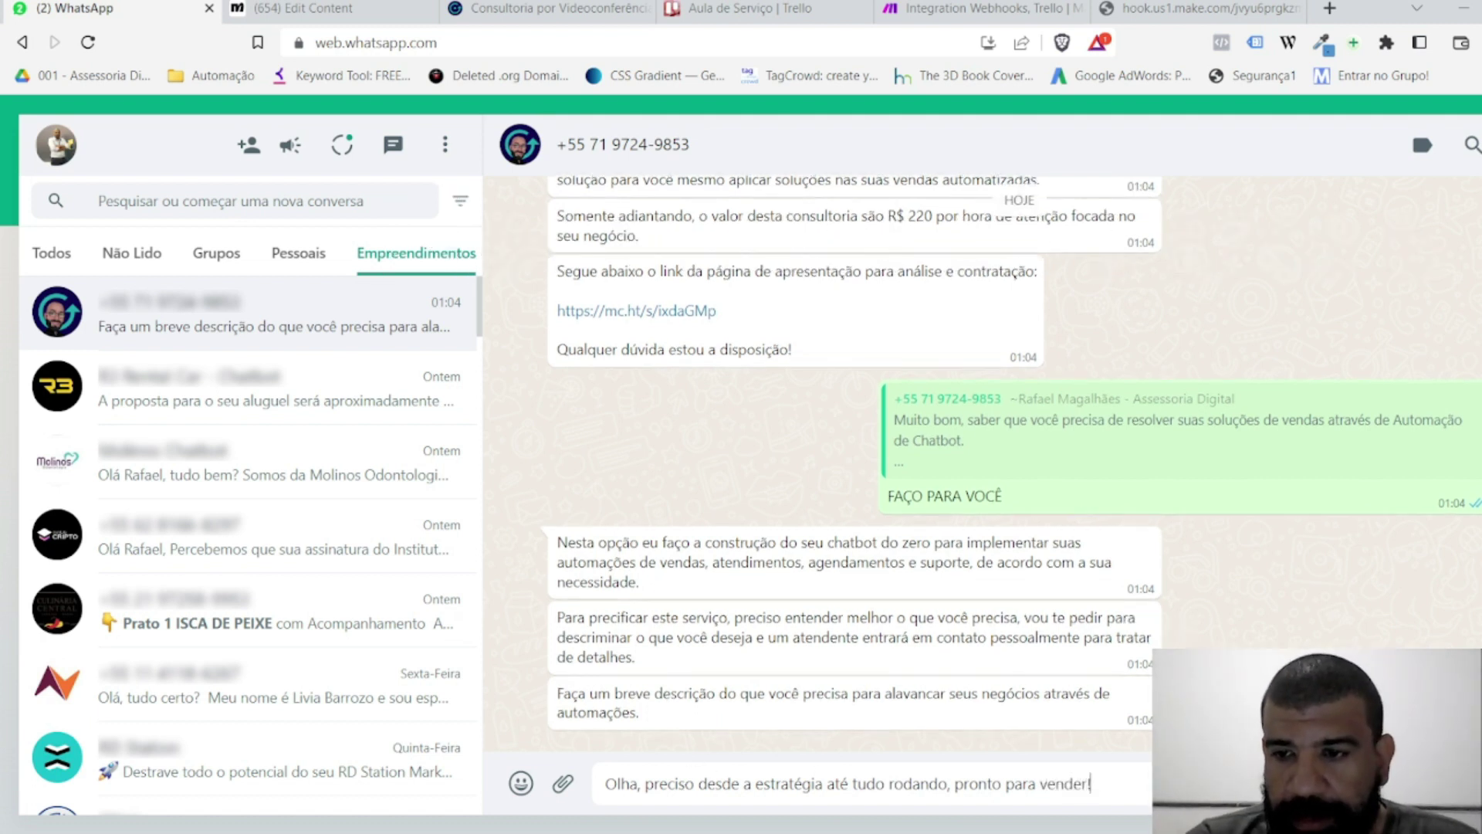
{"action": "key", "text": "Return"}
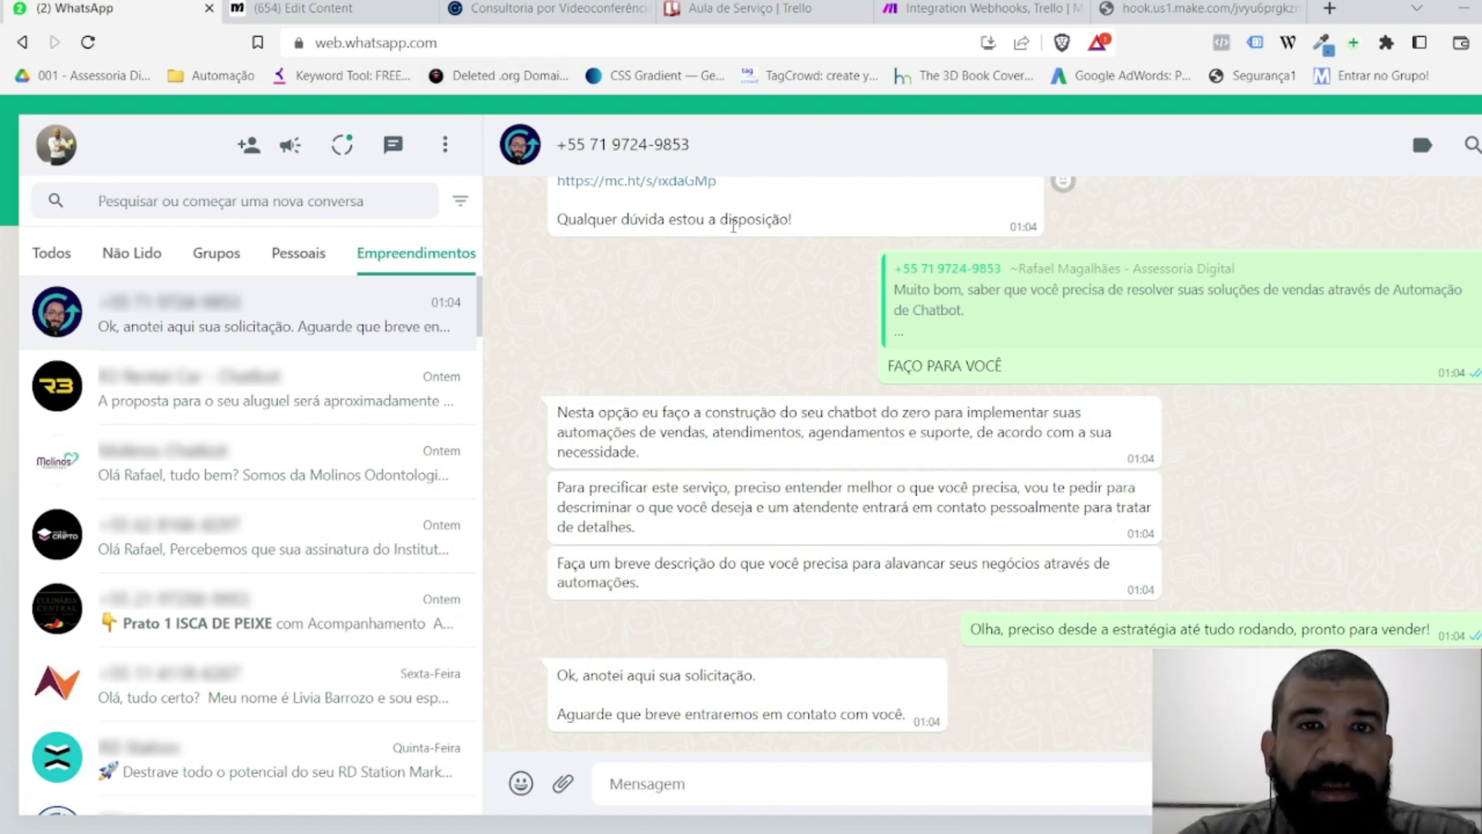
{"action": "left_click", "coordinate": [779, 8]}
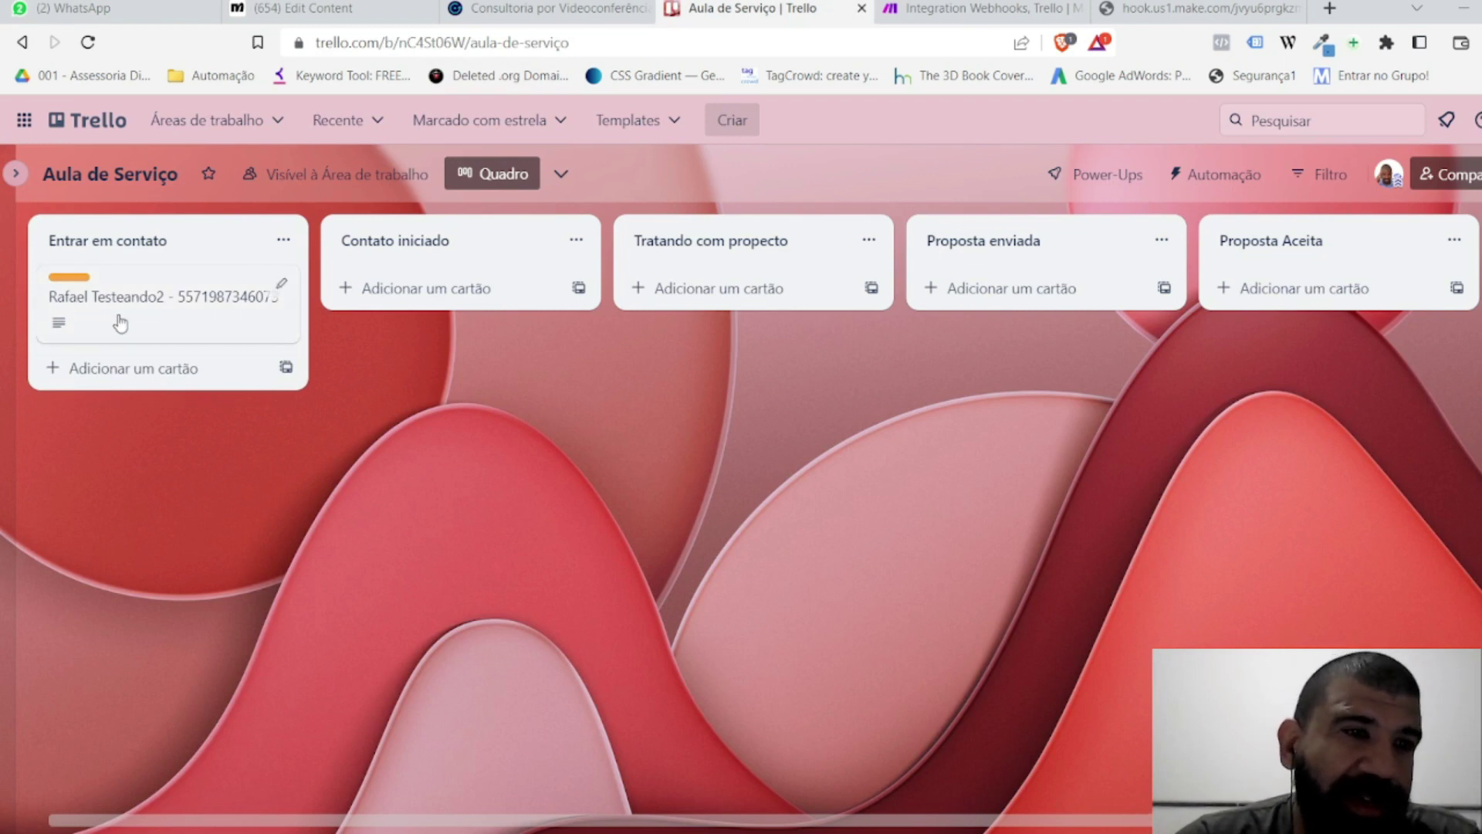
Step: Open the new Entrar em contato card to read its name, WhatsApp number and need
{"action": "left_click", "coordinate": [164, 280]}
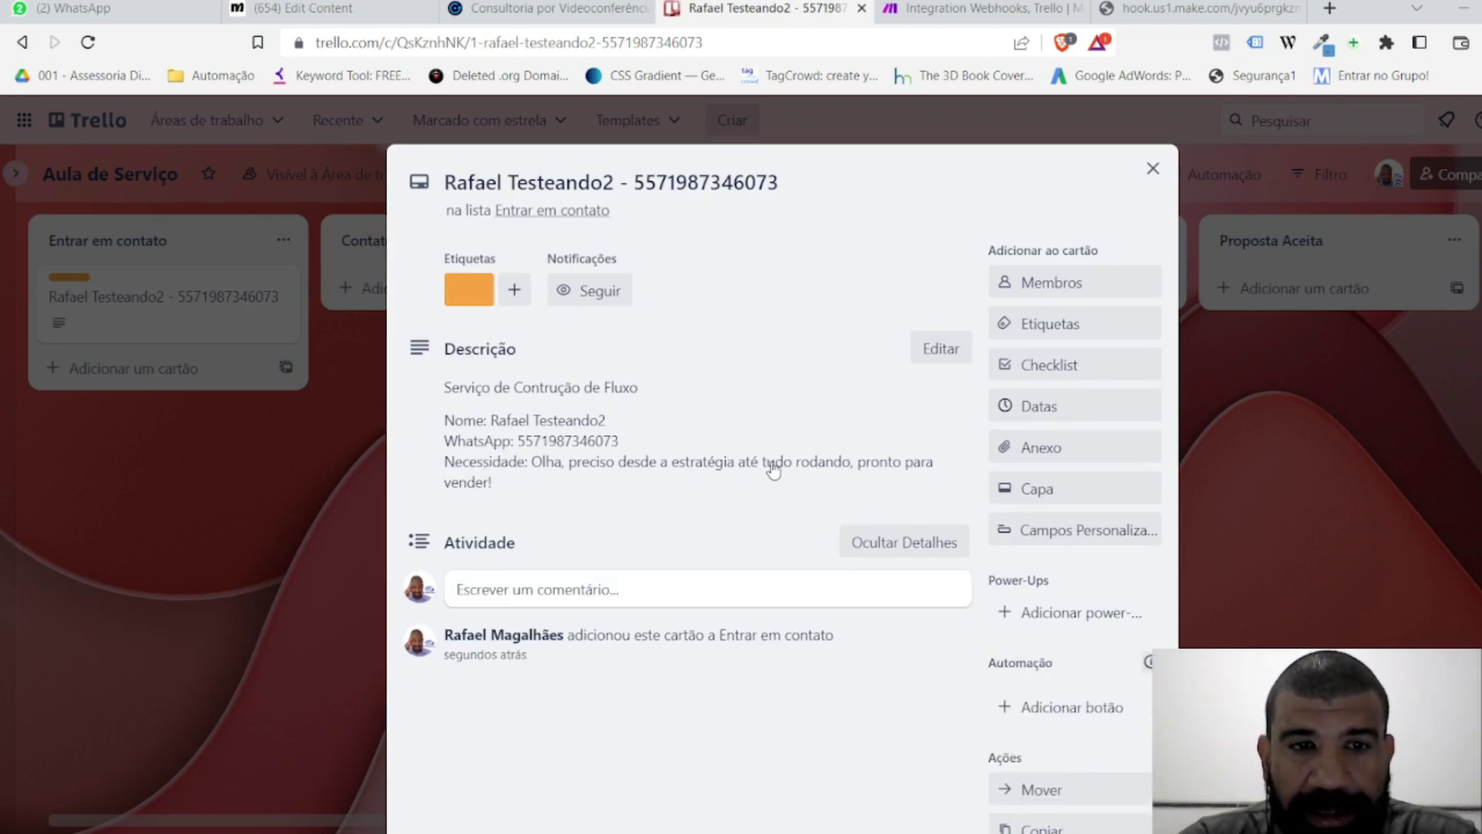
{"action": "left_click", "coordinate": [1276, 442]}
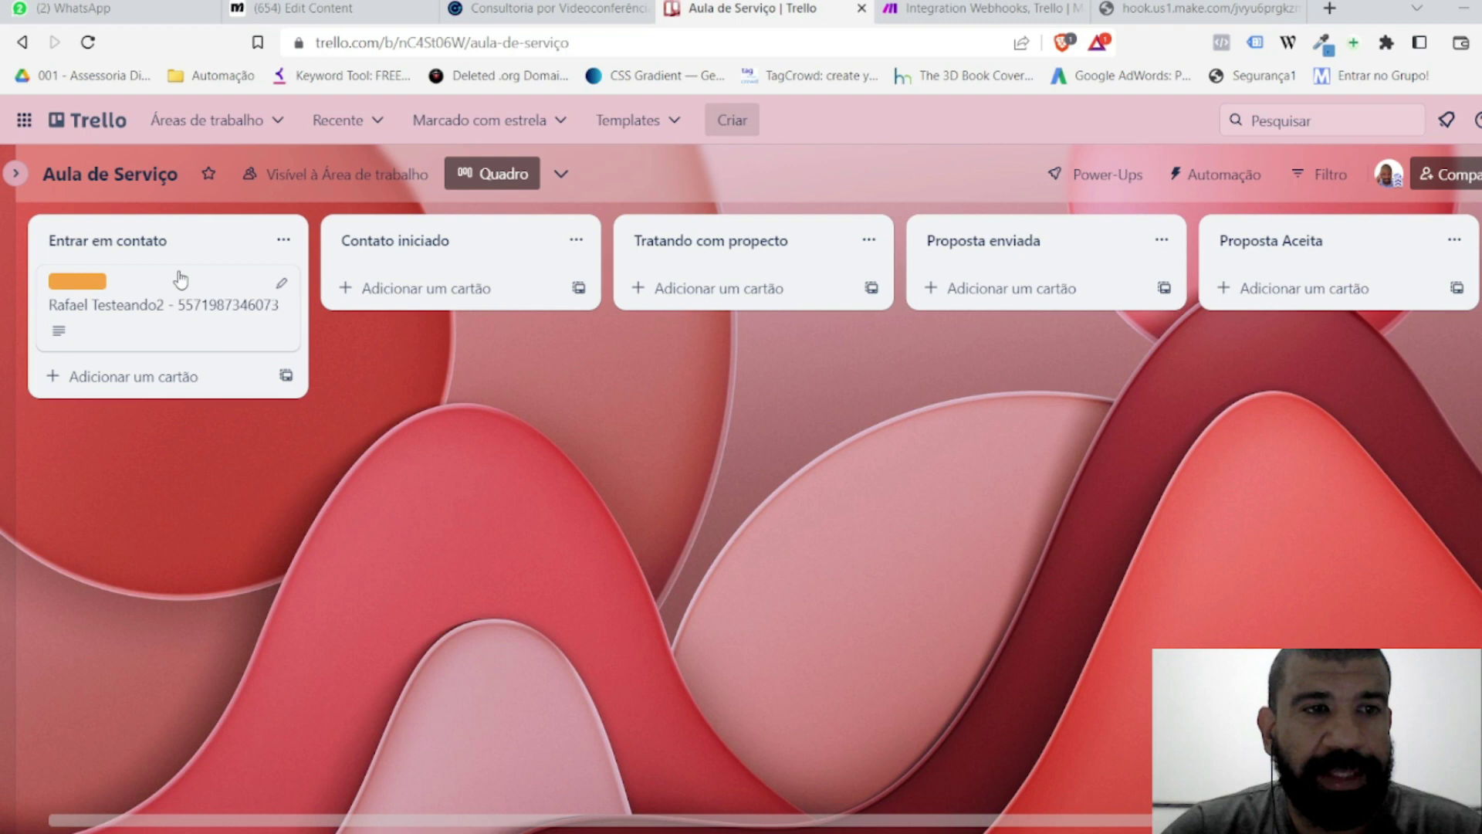
{"action": "left_click", "coordinate": [154, 293]}
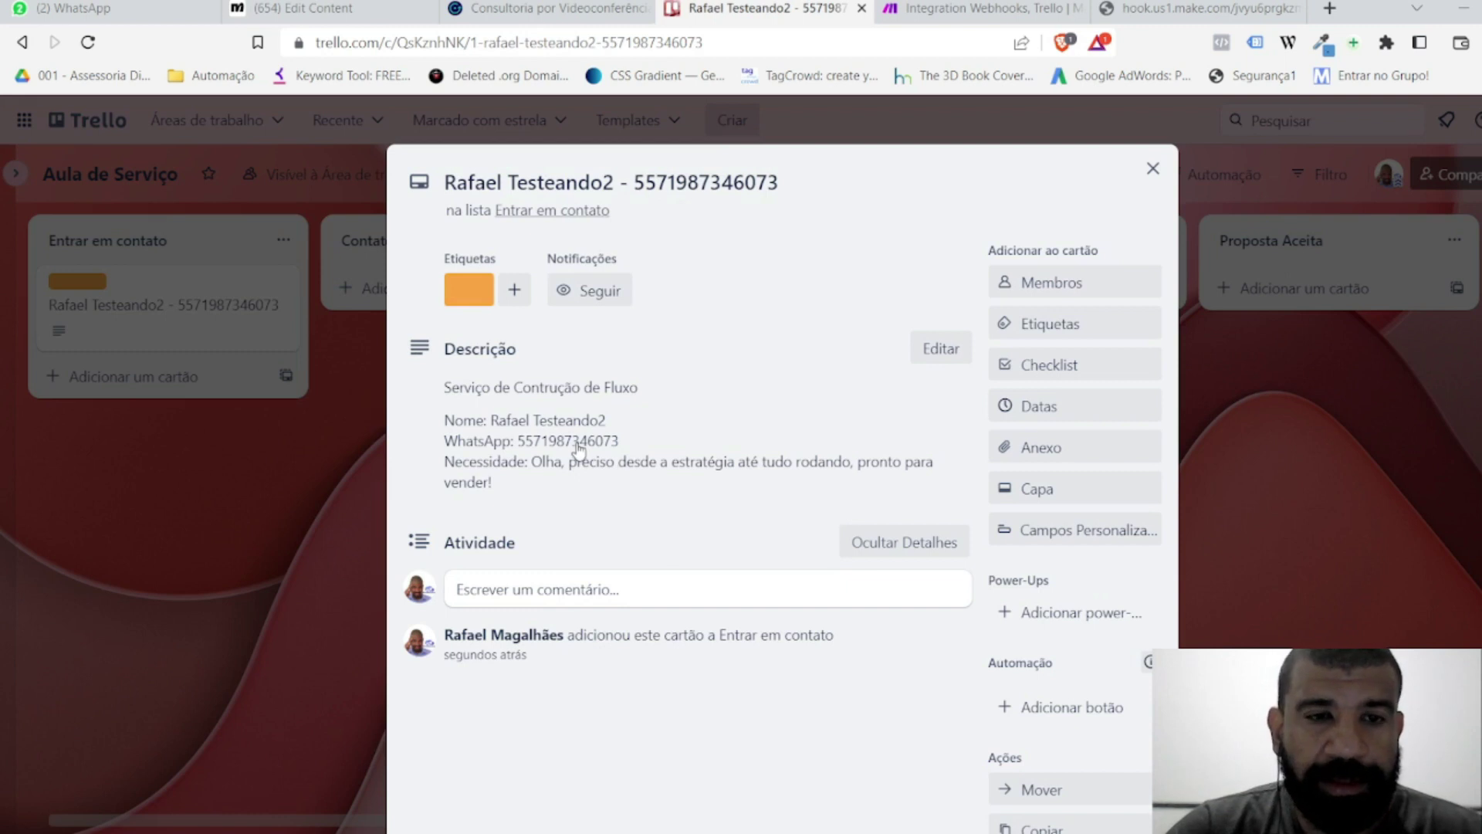
{"action": "left_click", "coordinate": [1152, 168]}
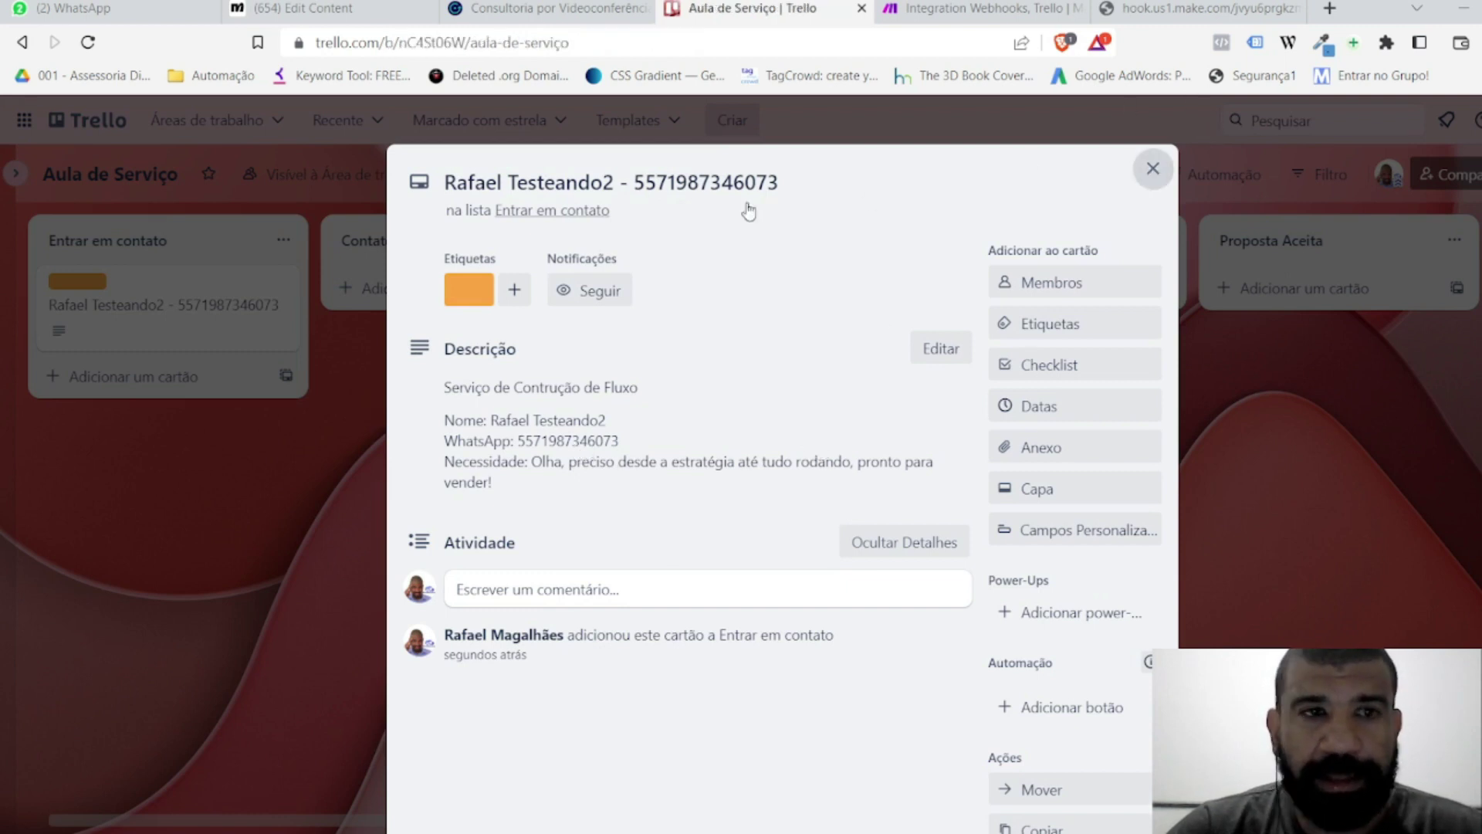
Step: Drag the card through Contato iniciado, Tratando com propecto and Proposta enviada into Proposta Aceita
{"action": "left_click_drag", "start_coordinate": [240, 297], "coordinate": [445, 331]}
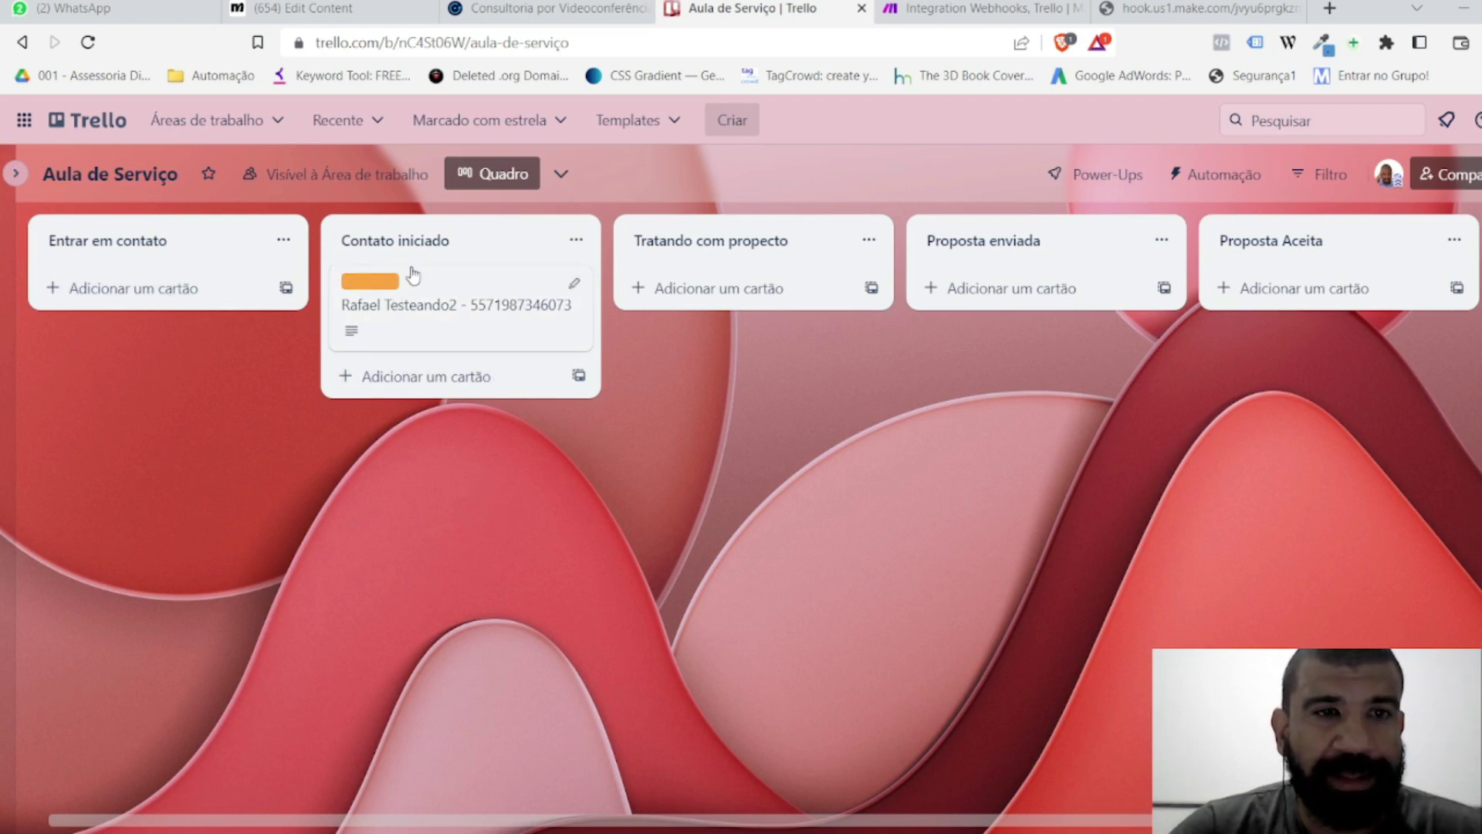
{"action": "left_click_drag", "start_coordinate": [448, 290], "coordinate": [711, 278]}
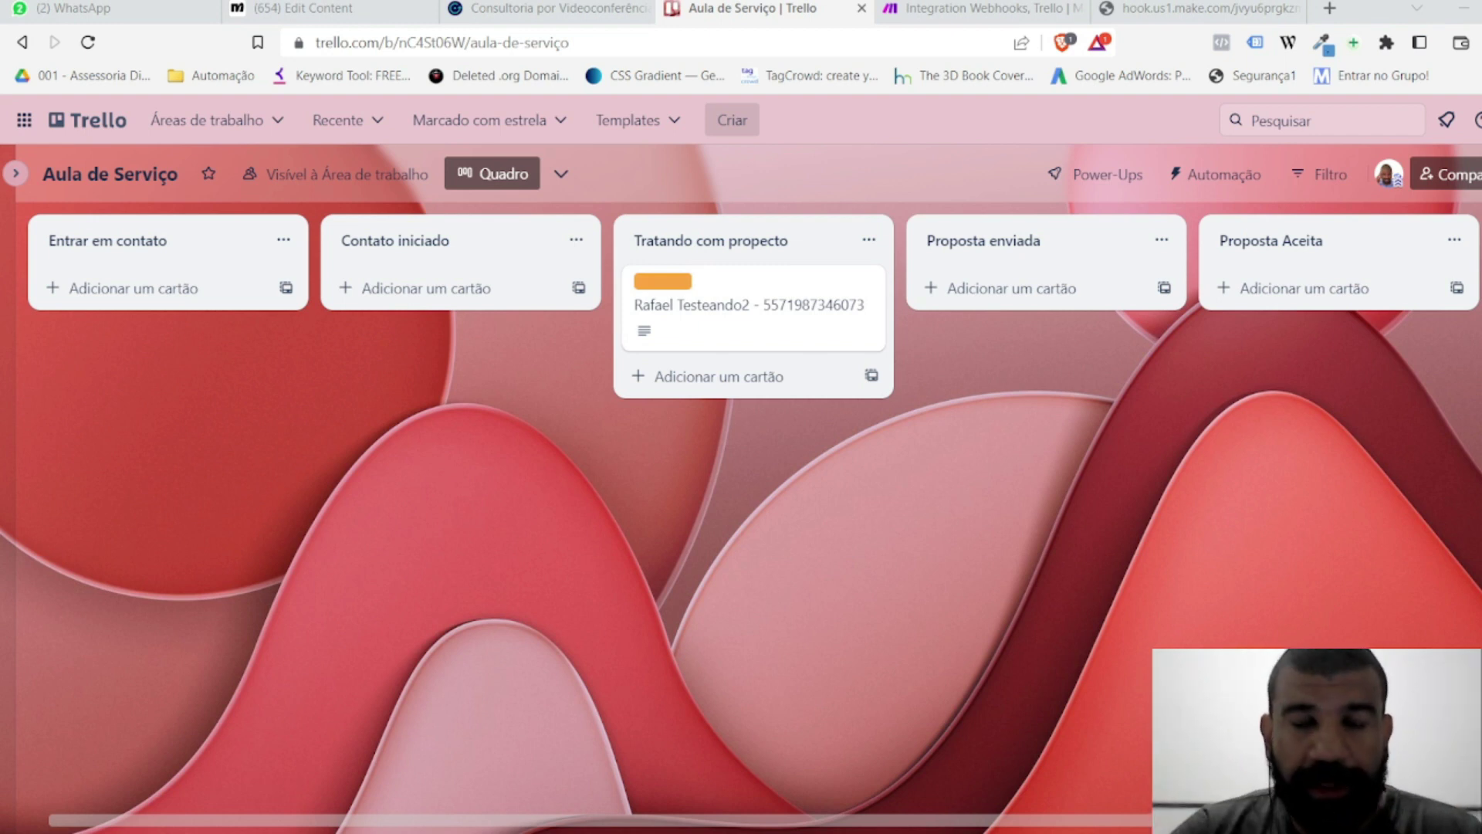
{"action": "left_click_drag", "start_coordinate": [729, 285], "coordinate": [960, 255]}
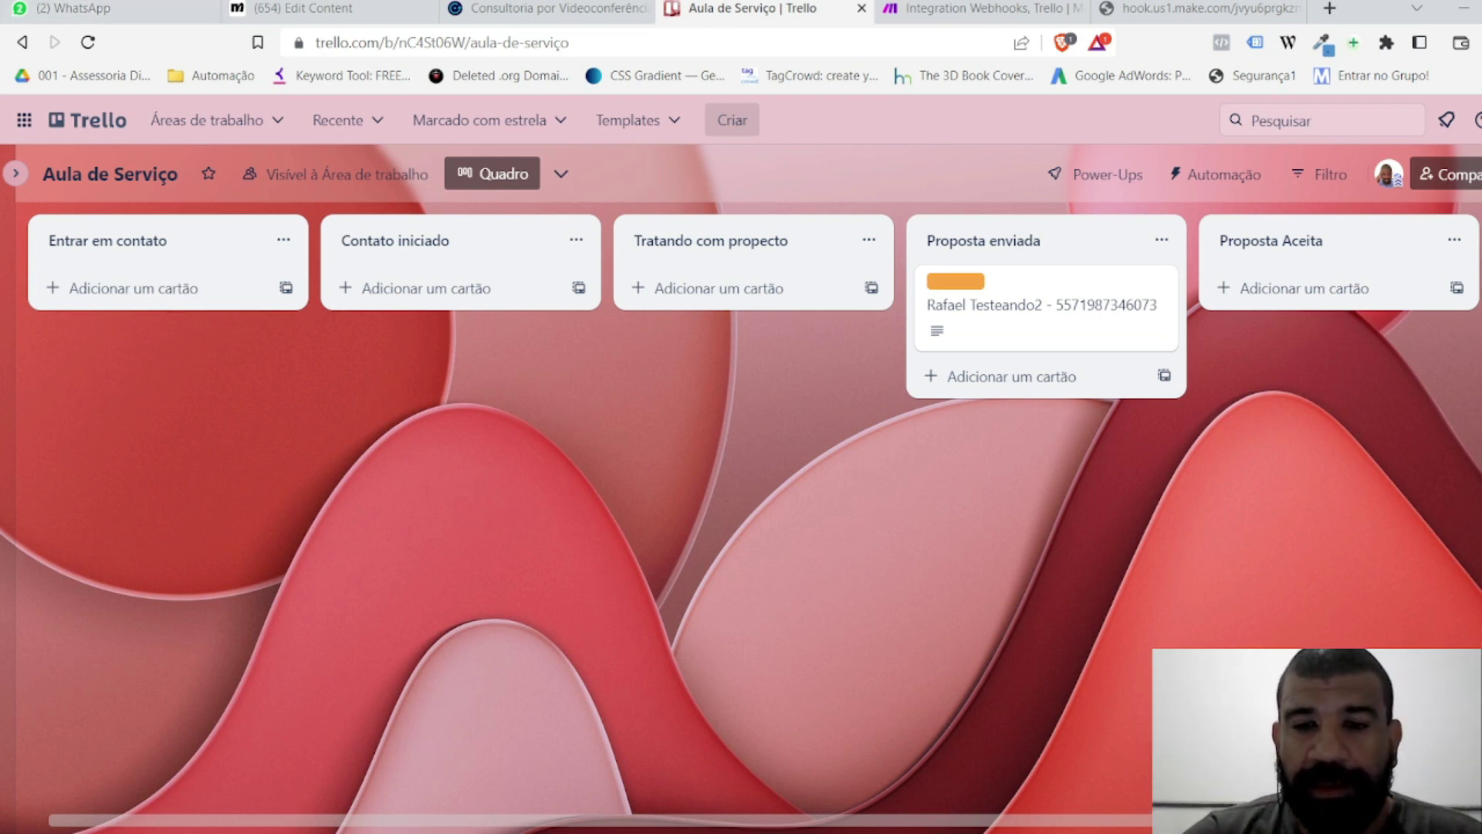
{"action": "scroll", "coordinate": [1094, 823], "scroll_direction": "right", "scroll_amount": 6}
{"action": "left_click_drag", "start_coordinate": [619, 278], "coordinate": [896, 275]}
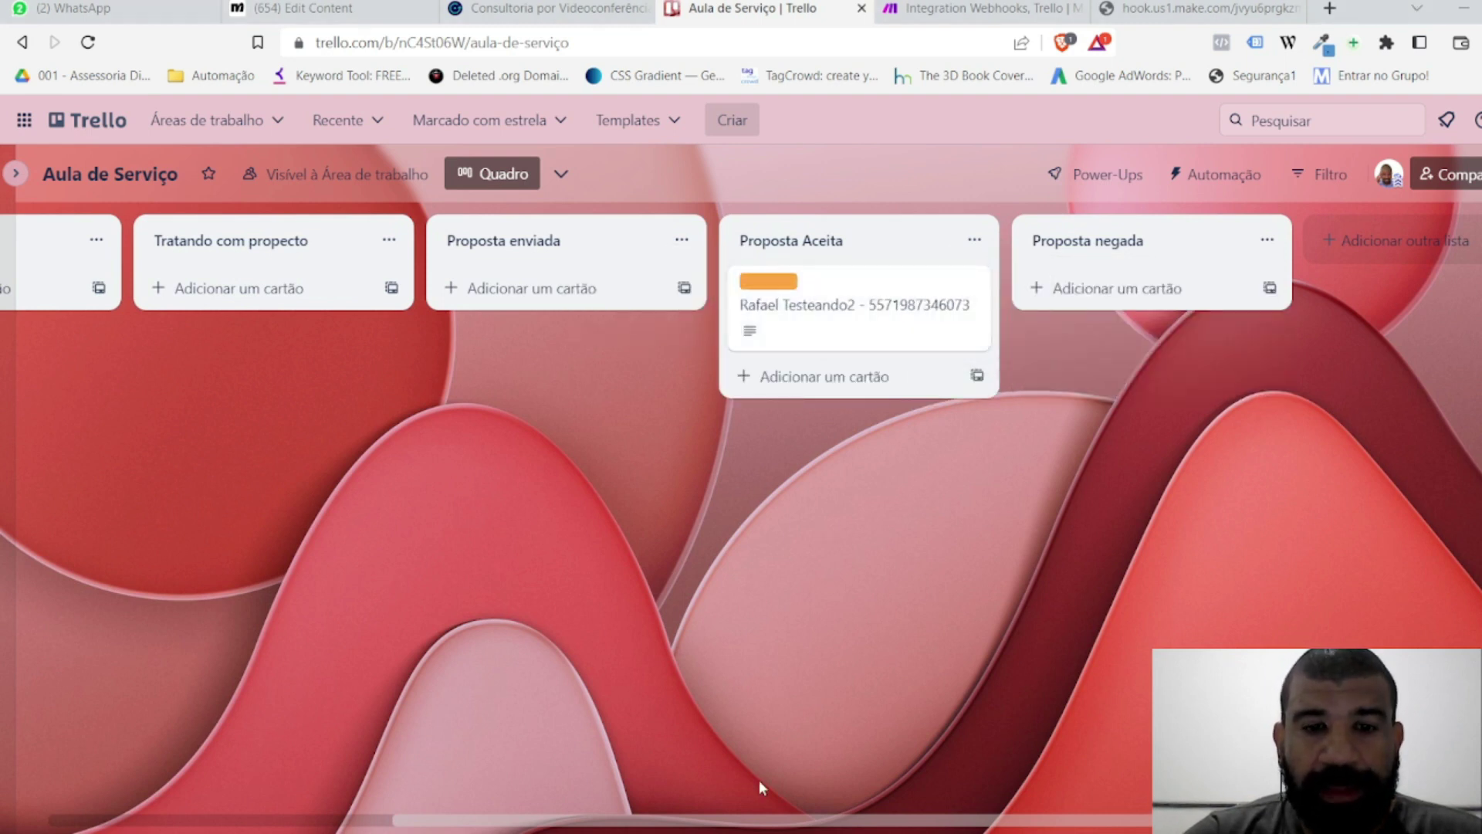
{"action": "left_click_drag", "start_coordinate": [780, 827], "coordinate": [256, 647]}
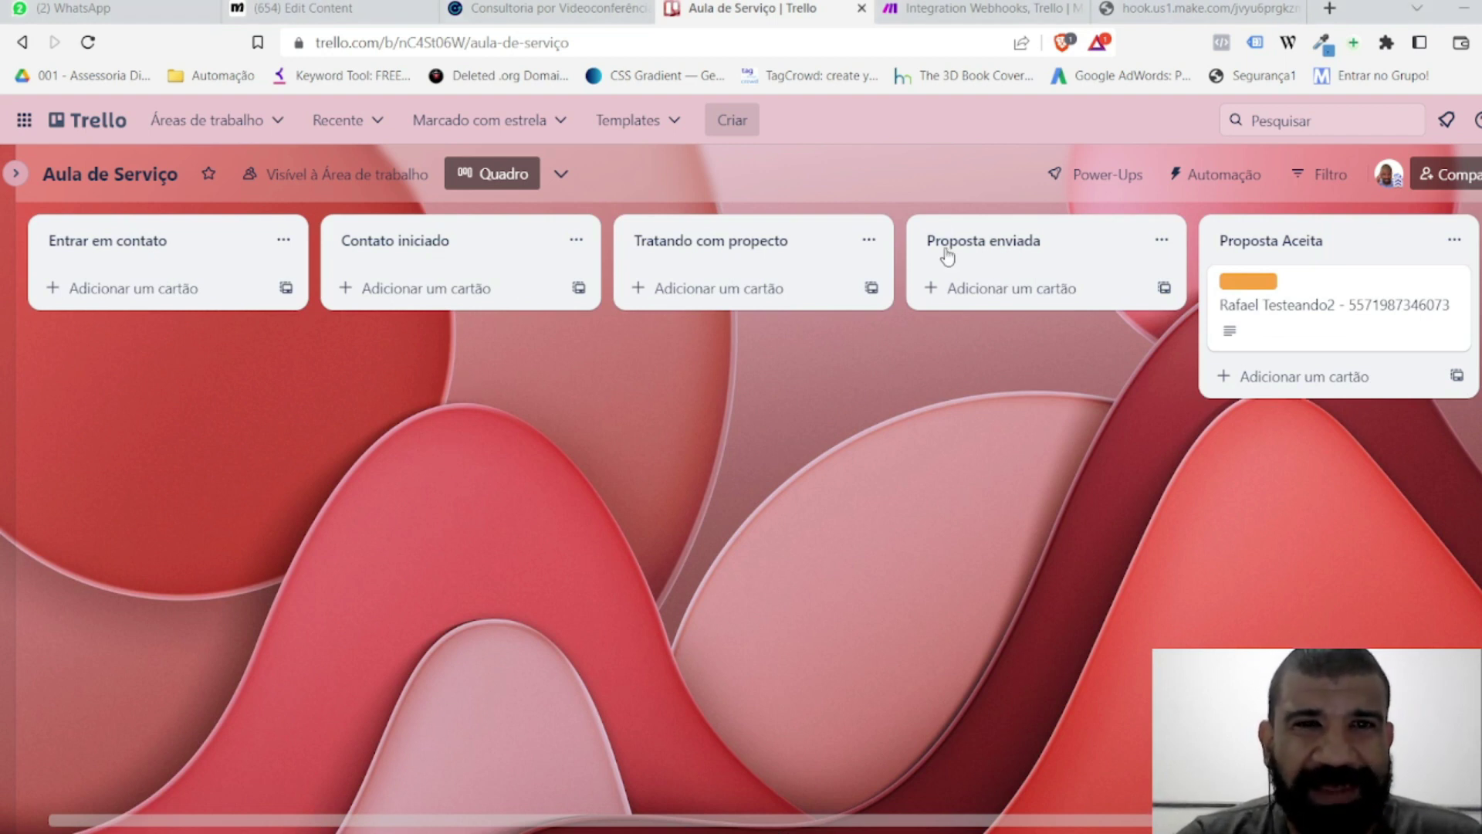
{"action": "left_click", "coordinate": [359, 9]}
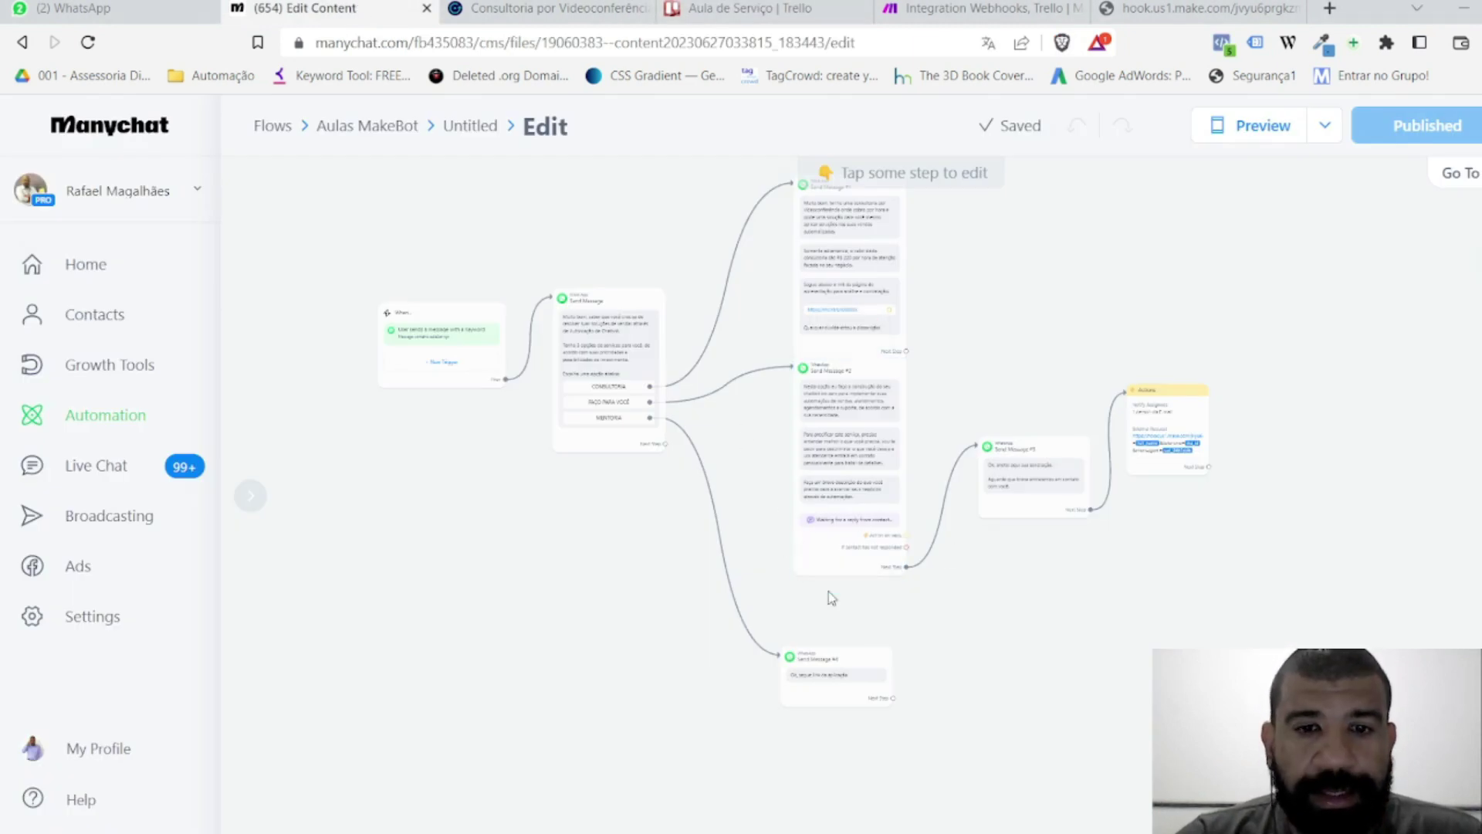
Step: Reposition the Send Message #4 node and pan across the flow canvas
{"action": "mouse_move", "coordinate": [582, 444]}
{"action": "scroll", "coordinate": [582, 444], "scroll_direction": "up", "scroll_amount": 5}
{"action": "scroll", "coordinate": [778, 606], "scroll_direction": "down", "scroll_amount": 5}
{"action": "left_click_drag", "start_coordinate": [1114, 732], "coordinate": [1169, 570]}
{"action": "scroll", "coordinate": [1300, 522], "scroll_direction": "up", "scroll_amount": 2}
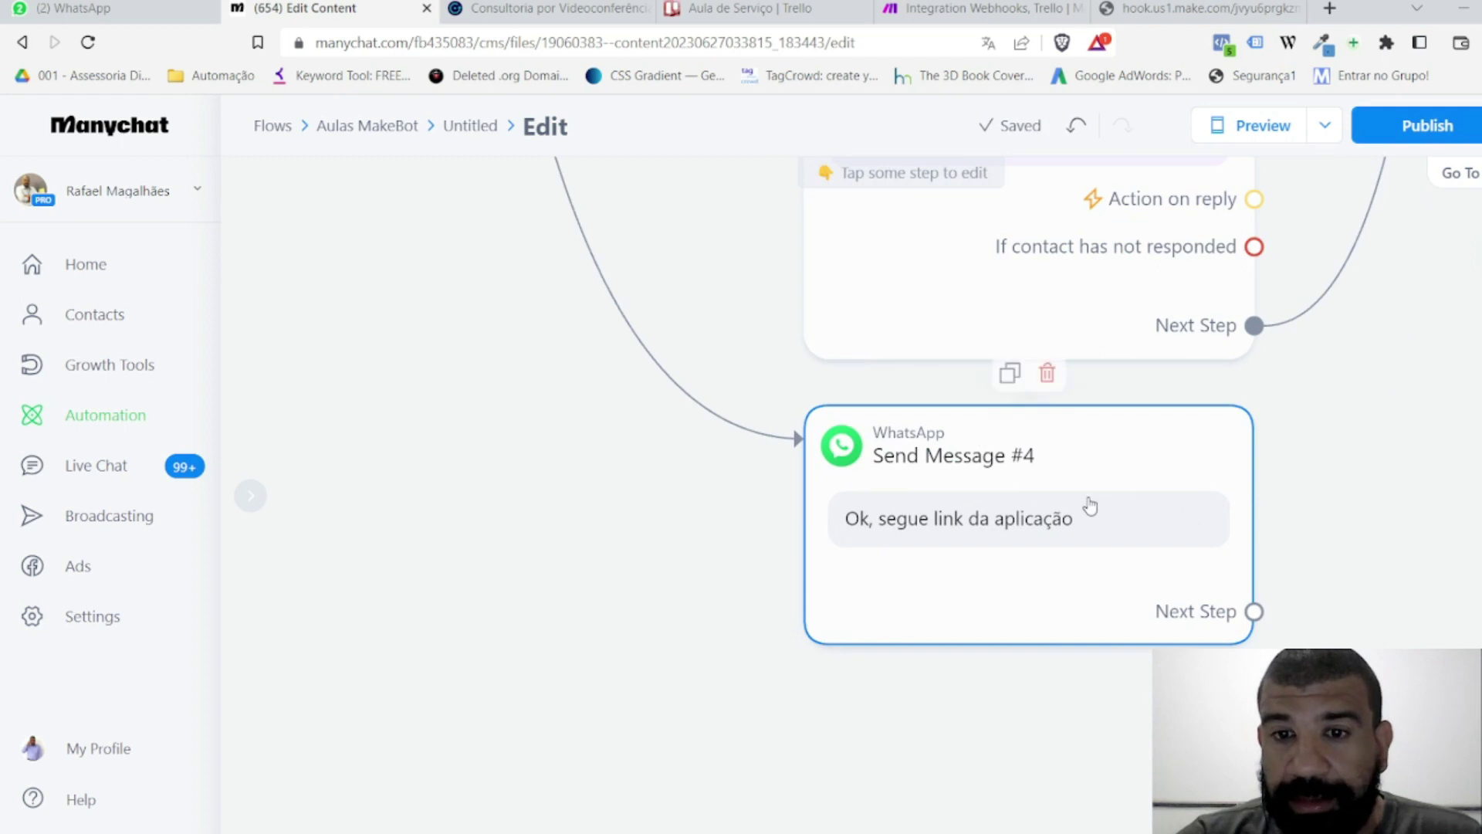
{"action": "scroll", "coordinate": [1390, 496], "scroll_direction": "down", "scroll_amount": 5}
{"action": "left_click_drag", "start_coordinate": [1432, 429], "coordinate": [799, 799]}
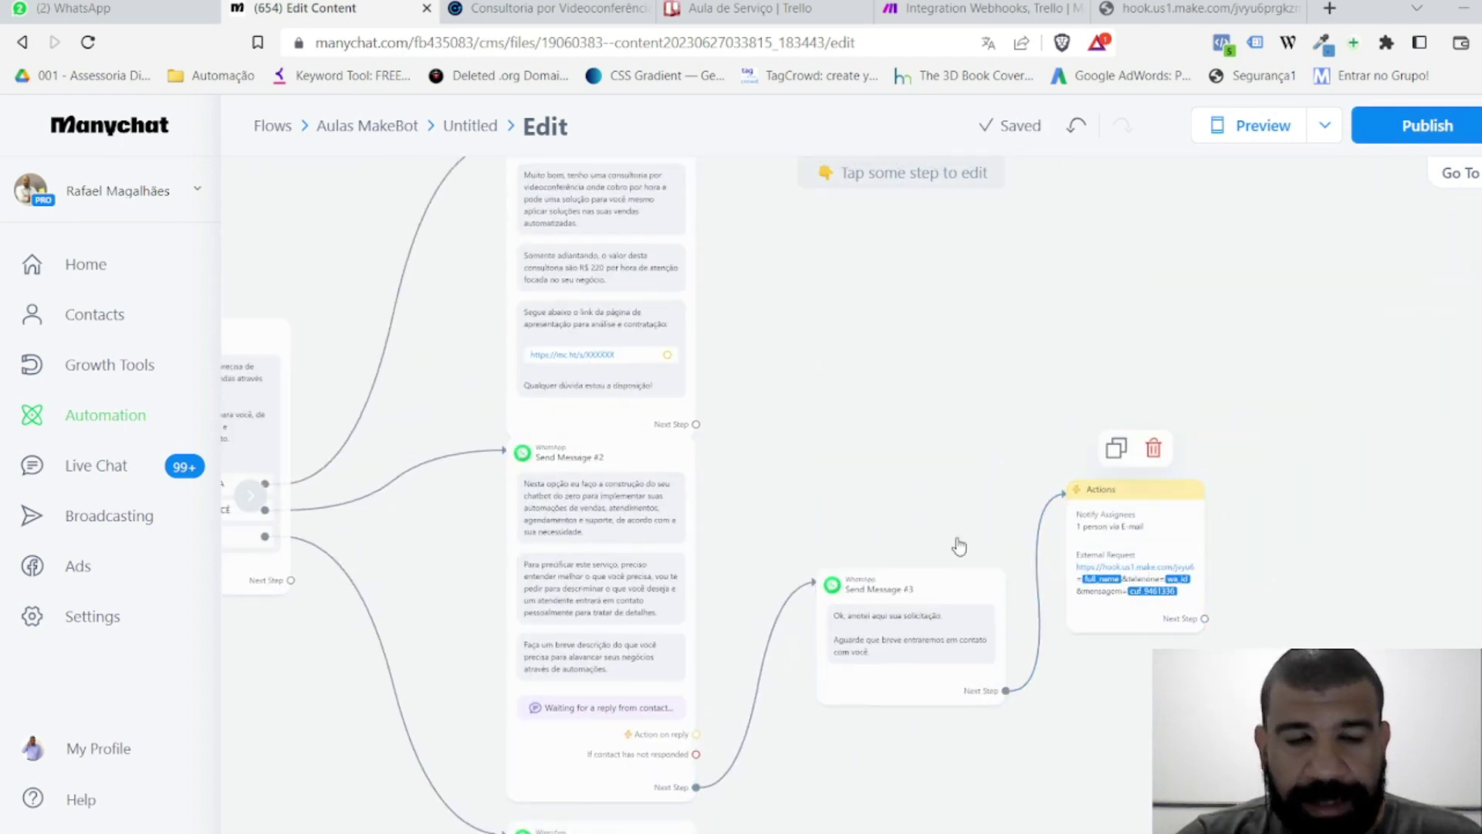
{"action": "left_click_drag", "start_coordinate": [948, 766], "coordinate": [1179, 488]}
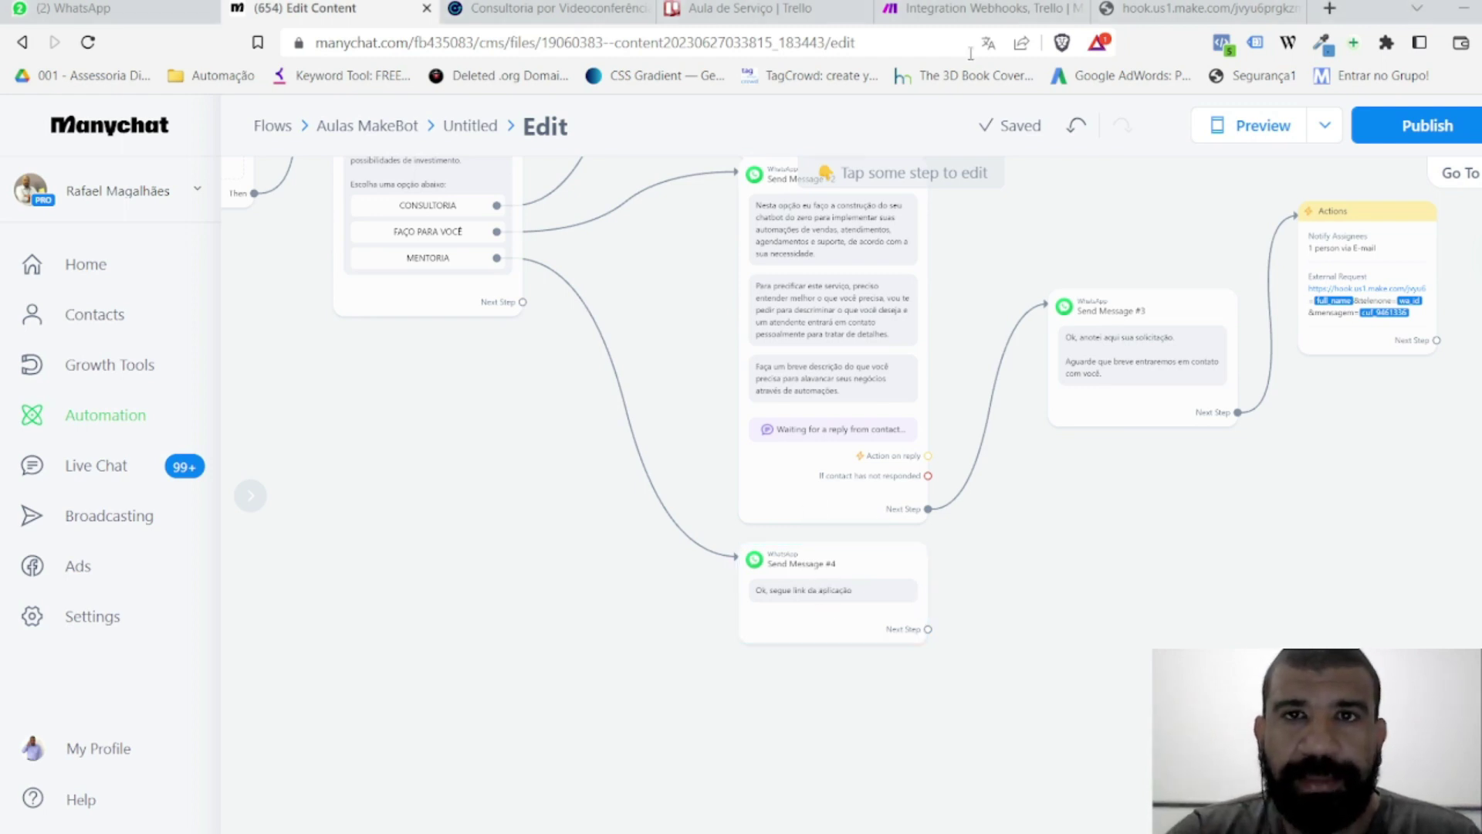
{"action": "left_click", "coordinate": [761, 11]}
Step: Insert the missing 's' so the card description reads 'Serviço de Construção de Fluxo', and save
{"action": "left_click", "coordinate": [182, 260]}
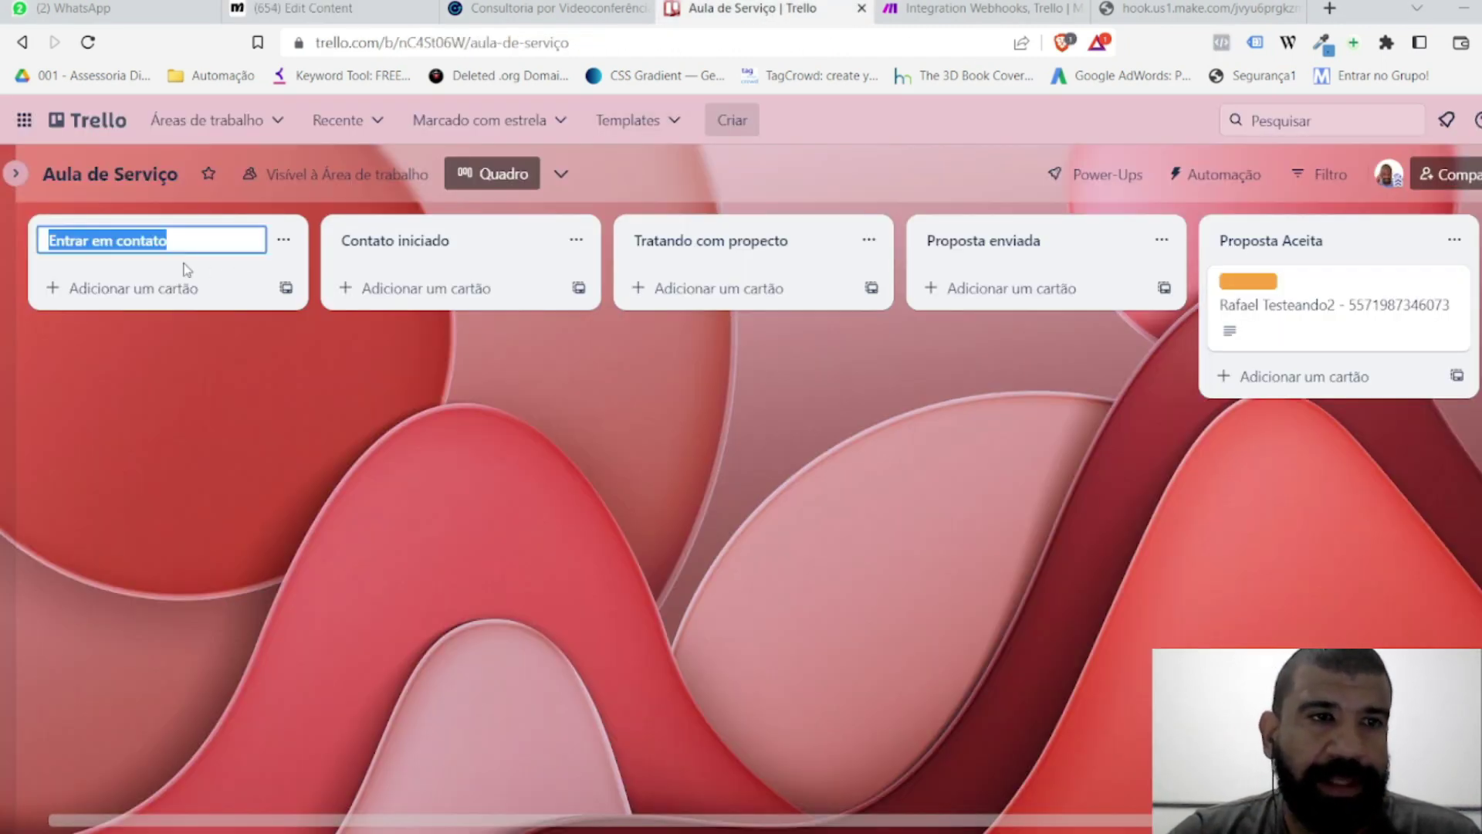
{"action": "left_click", "coordinate": [1282, 308]}
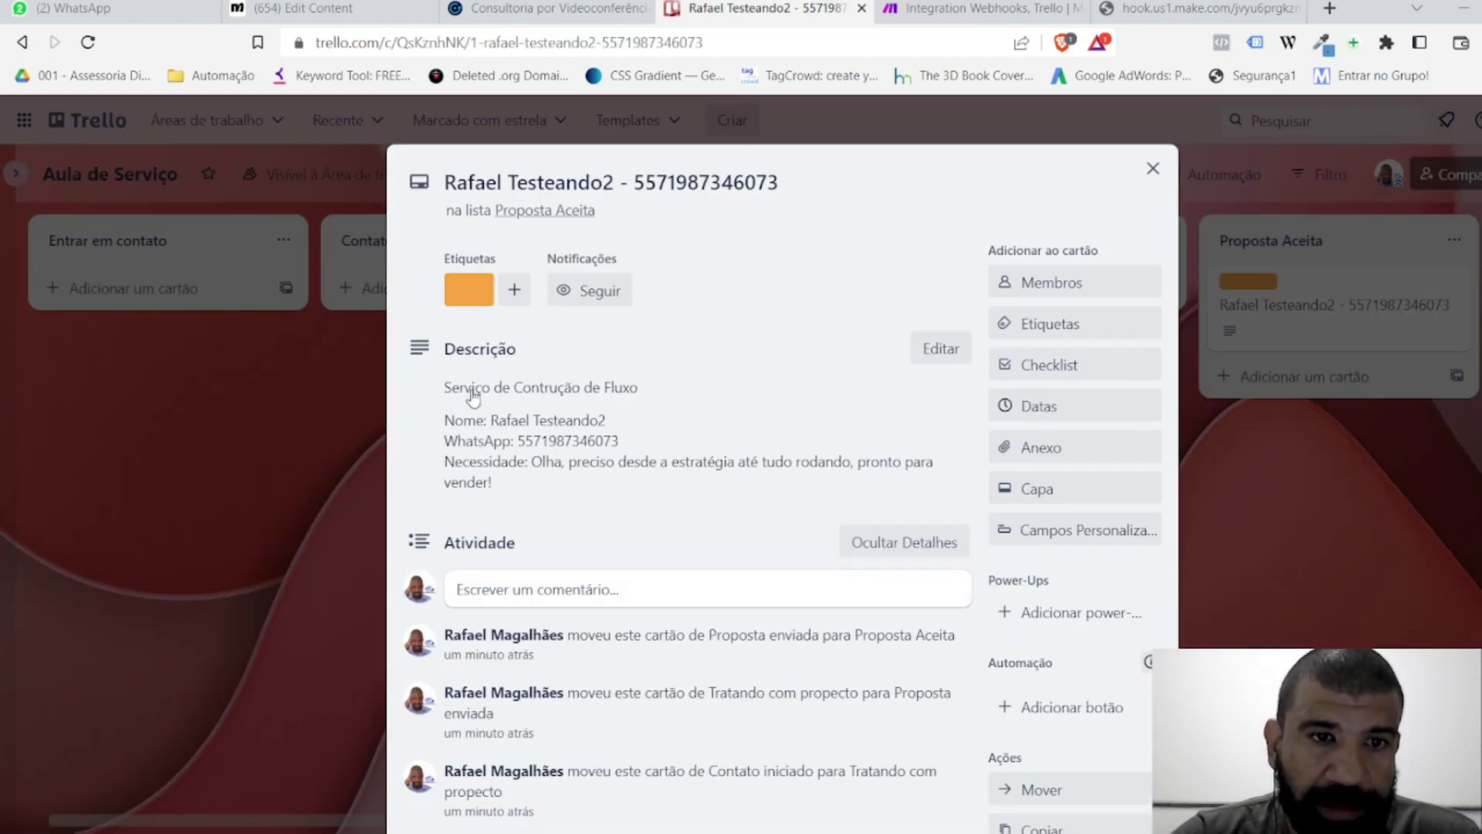
{"action": "left_click", "coordinate": [473, 396]}
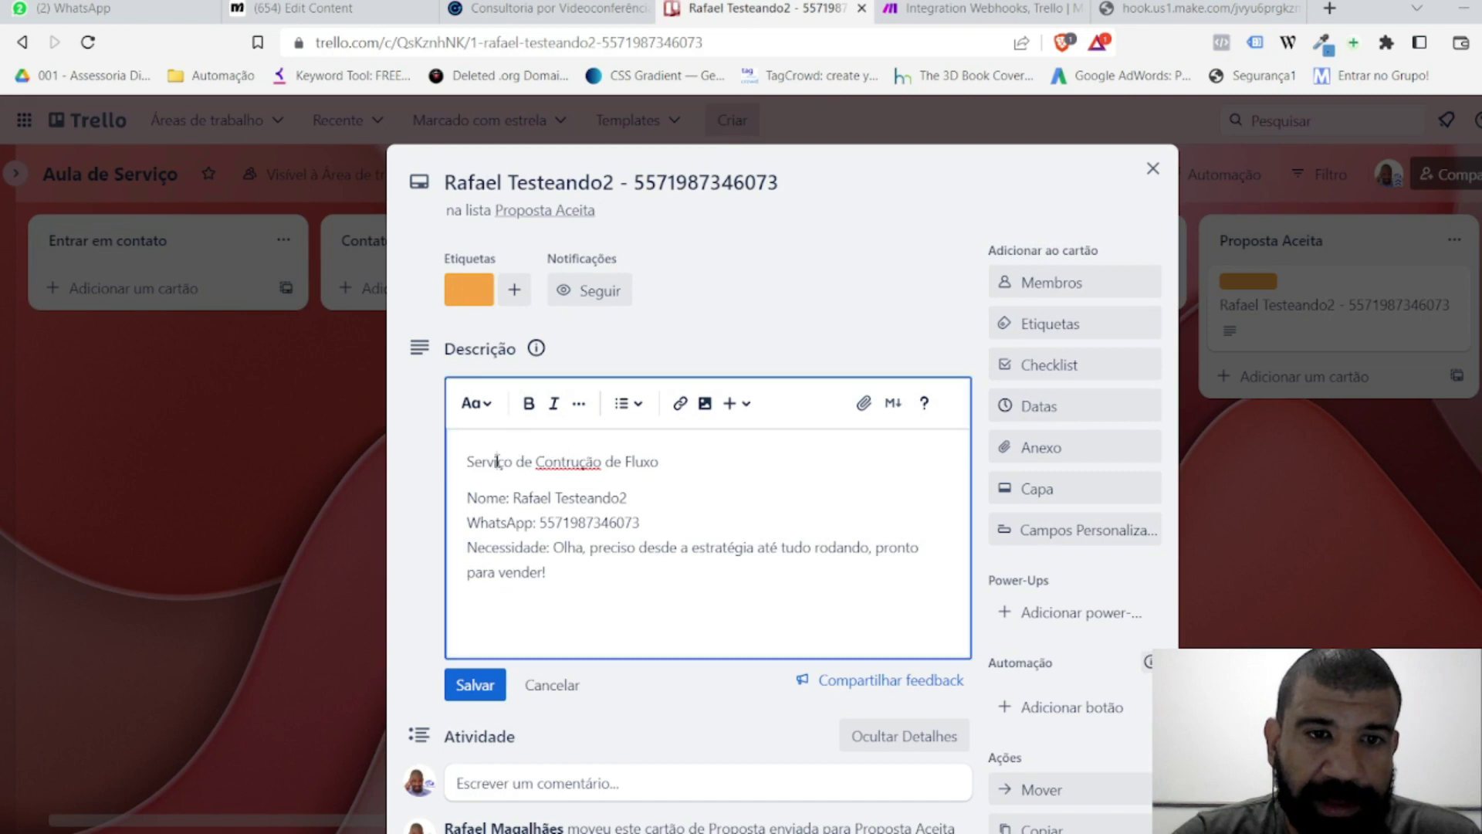
{"action": "type", "text": "s"}
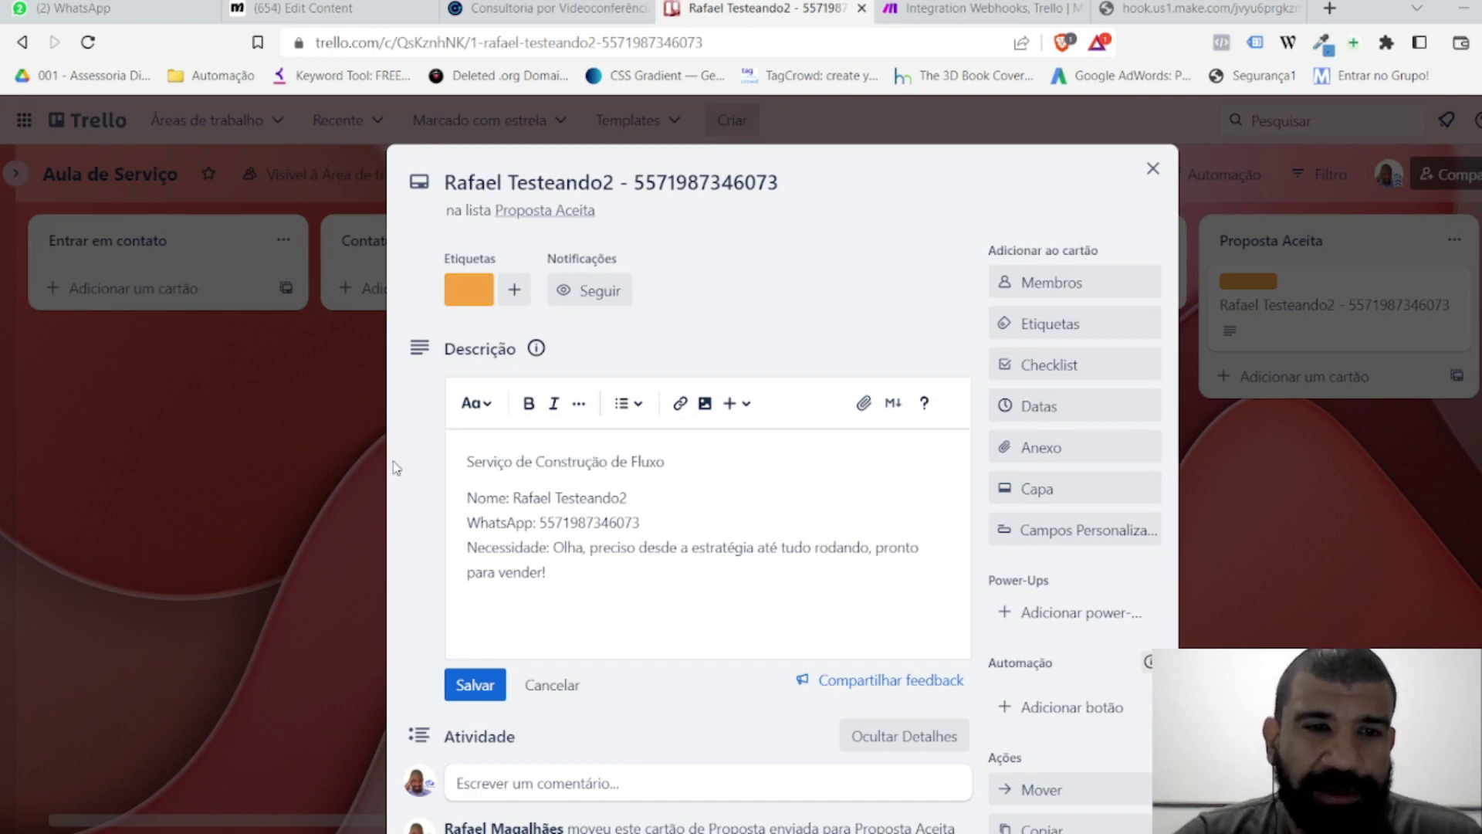
{"action": "left_click", "coordinate": [395, 467]}
{"action": "left_click", "coordinate": [1360, 529]}
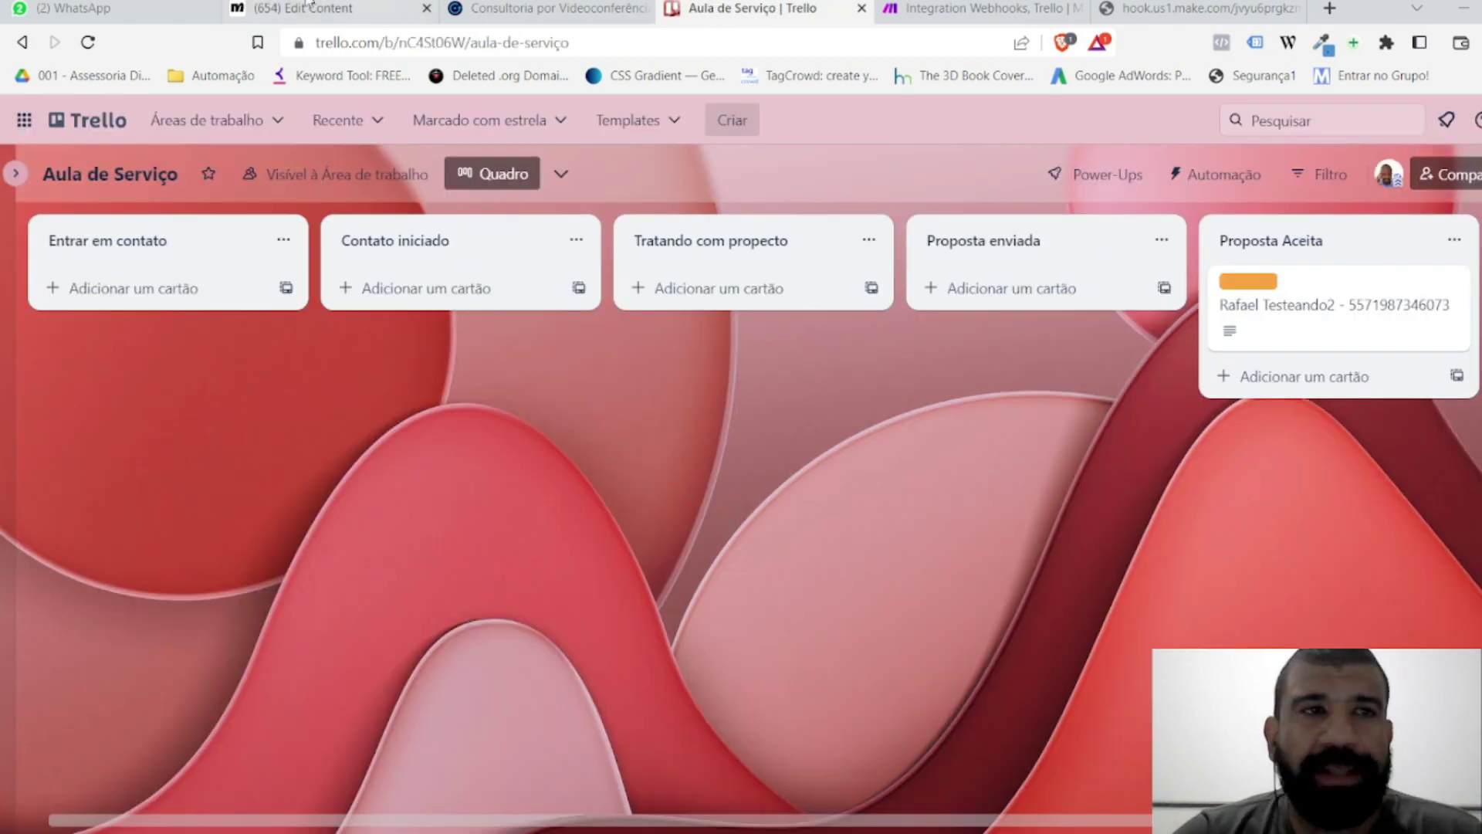
{"action": "left_click", "coordinate": [162, 13]}
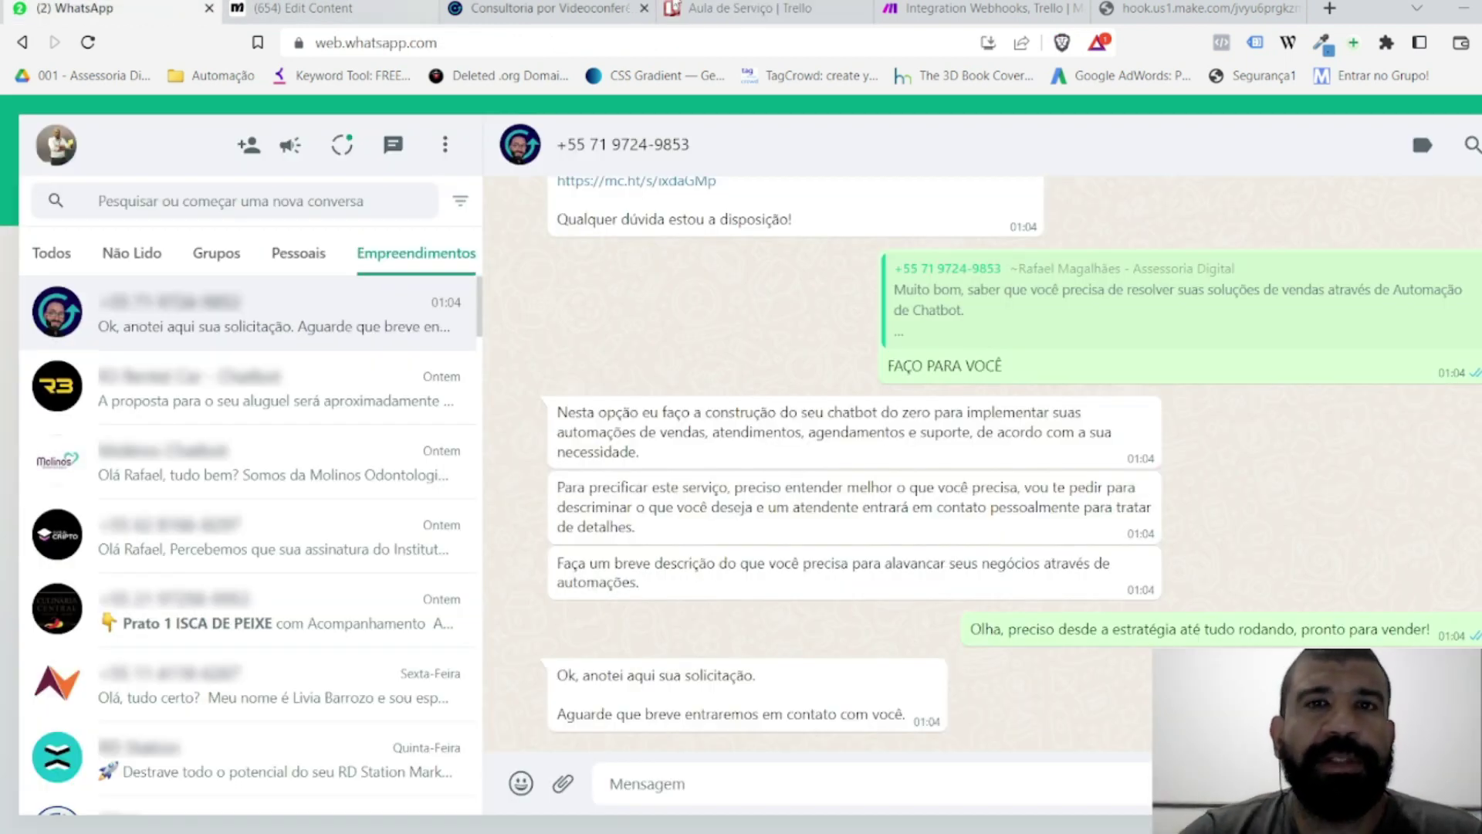
Step: Return to the Manychat editor and pan to the flow's opening service-options message
{"action": "left_click", "coordinate": [540, 9]}
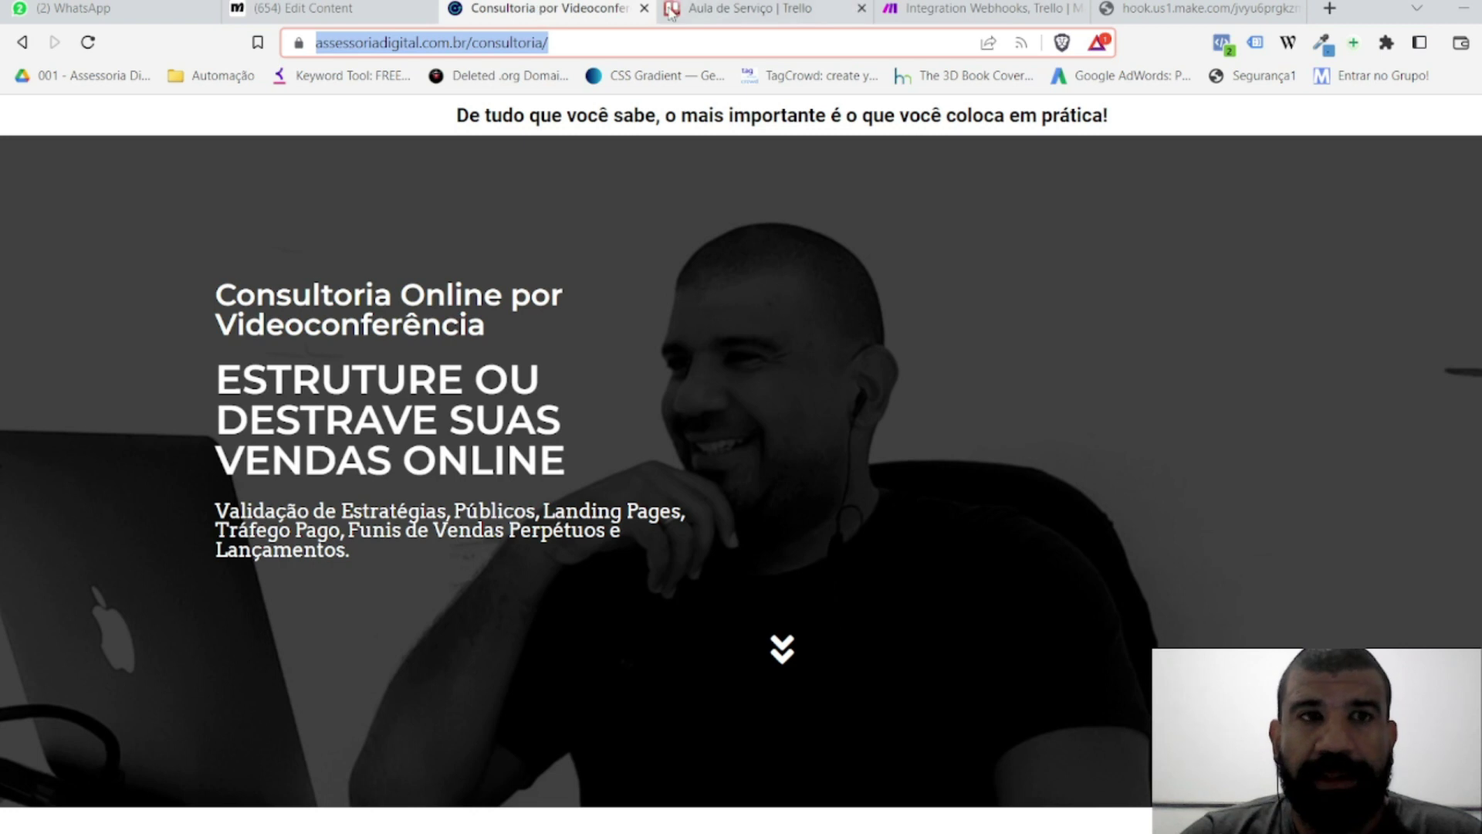
{"action": "left_click", "coordinate": [371, 7]}
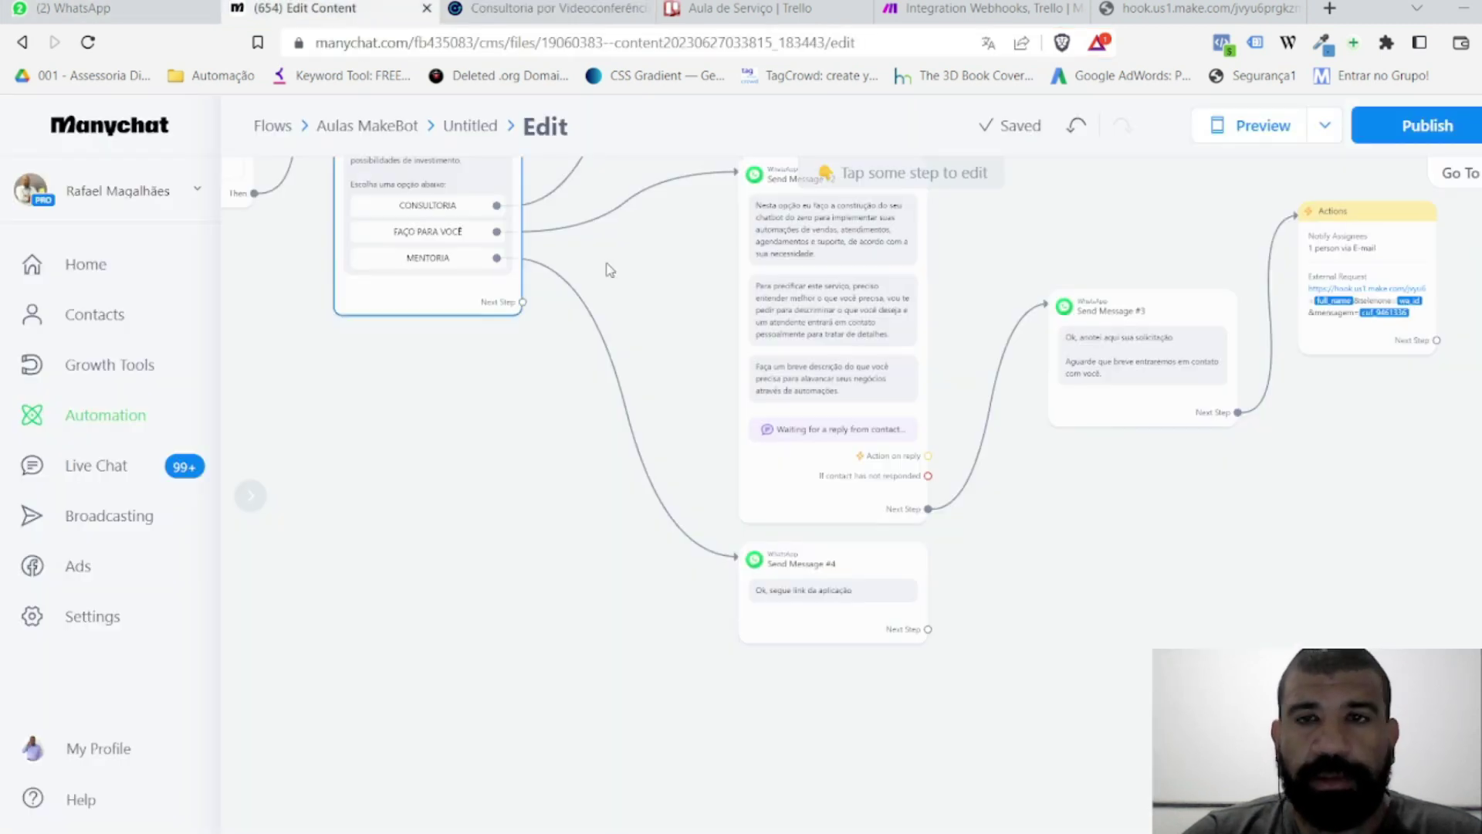
{"action": "scroll", "coordinate": [528, 497], "scroll_direction": "up", "scroll_amount": 2}
{"action": "left_click_drag", "start_coordinate": [527, 497], "coordinate": [569, 646]}
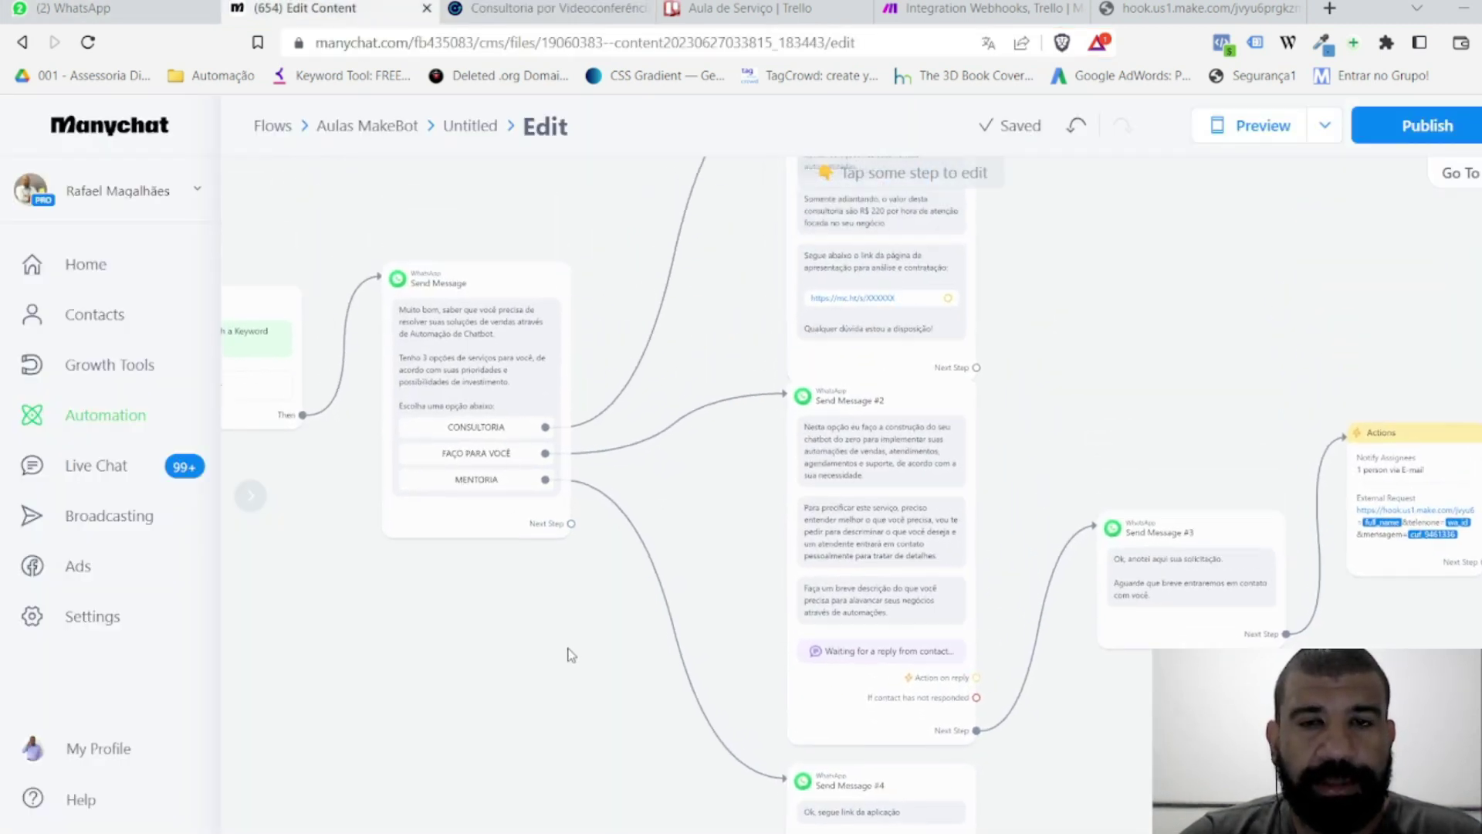